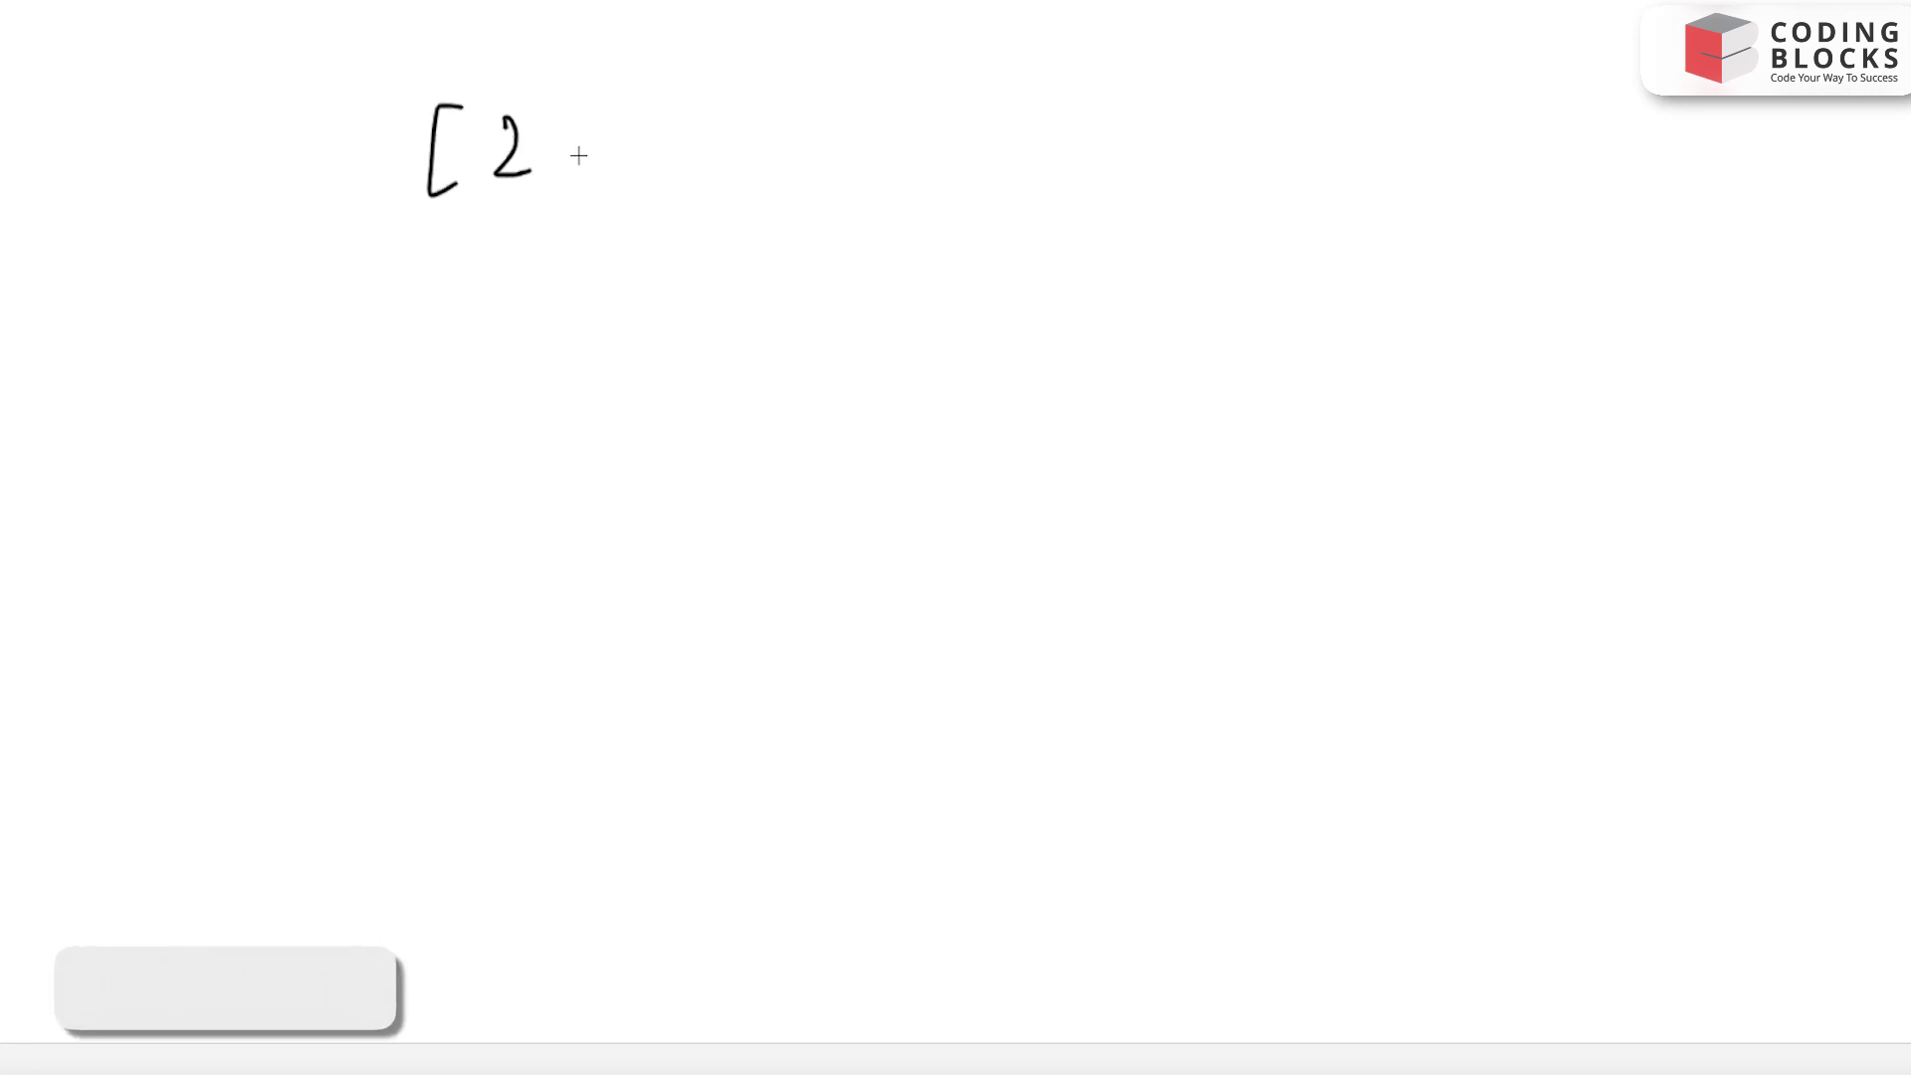
{"action": "left_click_drag", "start_coordinate": [652, 78], "coordinate": [656, 187]}
{"action": "mouse_move", "coordinate": [1052, 78]}
{"action": "left_mouse_down"}
{"action": "mouse_move", "coordinate": [1072, 110]}
{"action": "mouse_move", "coordinate": [1054, 151]}
{"action": "left_mouse_up"}
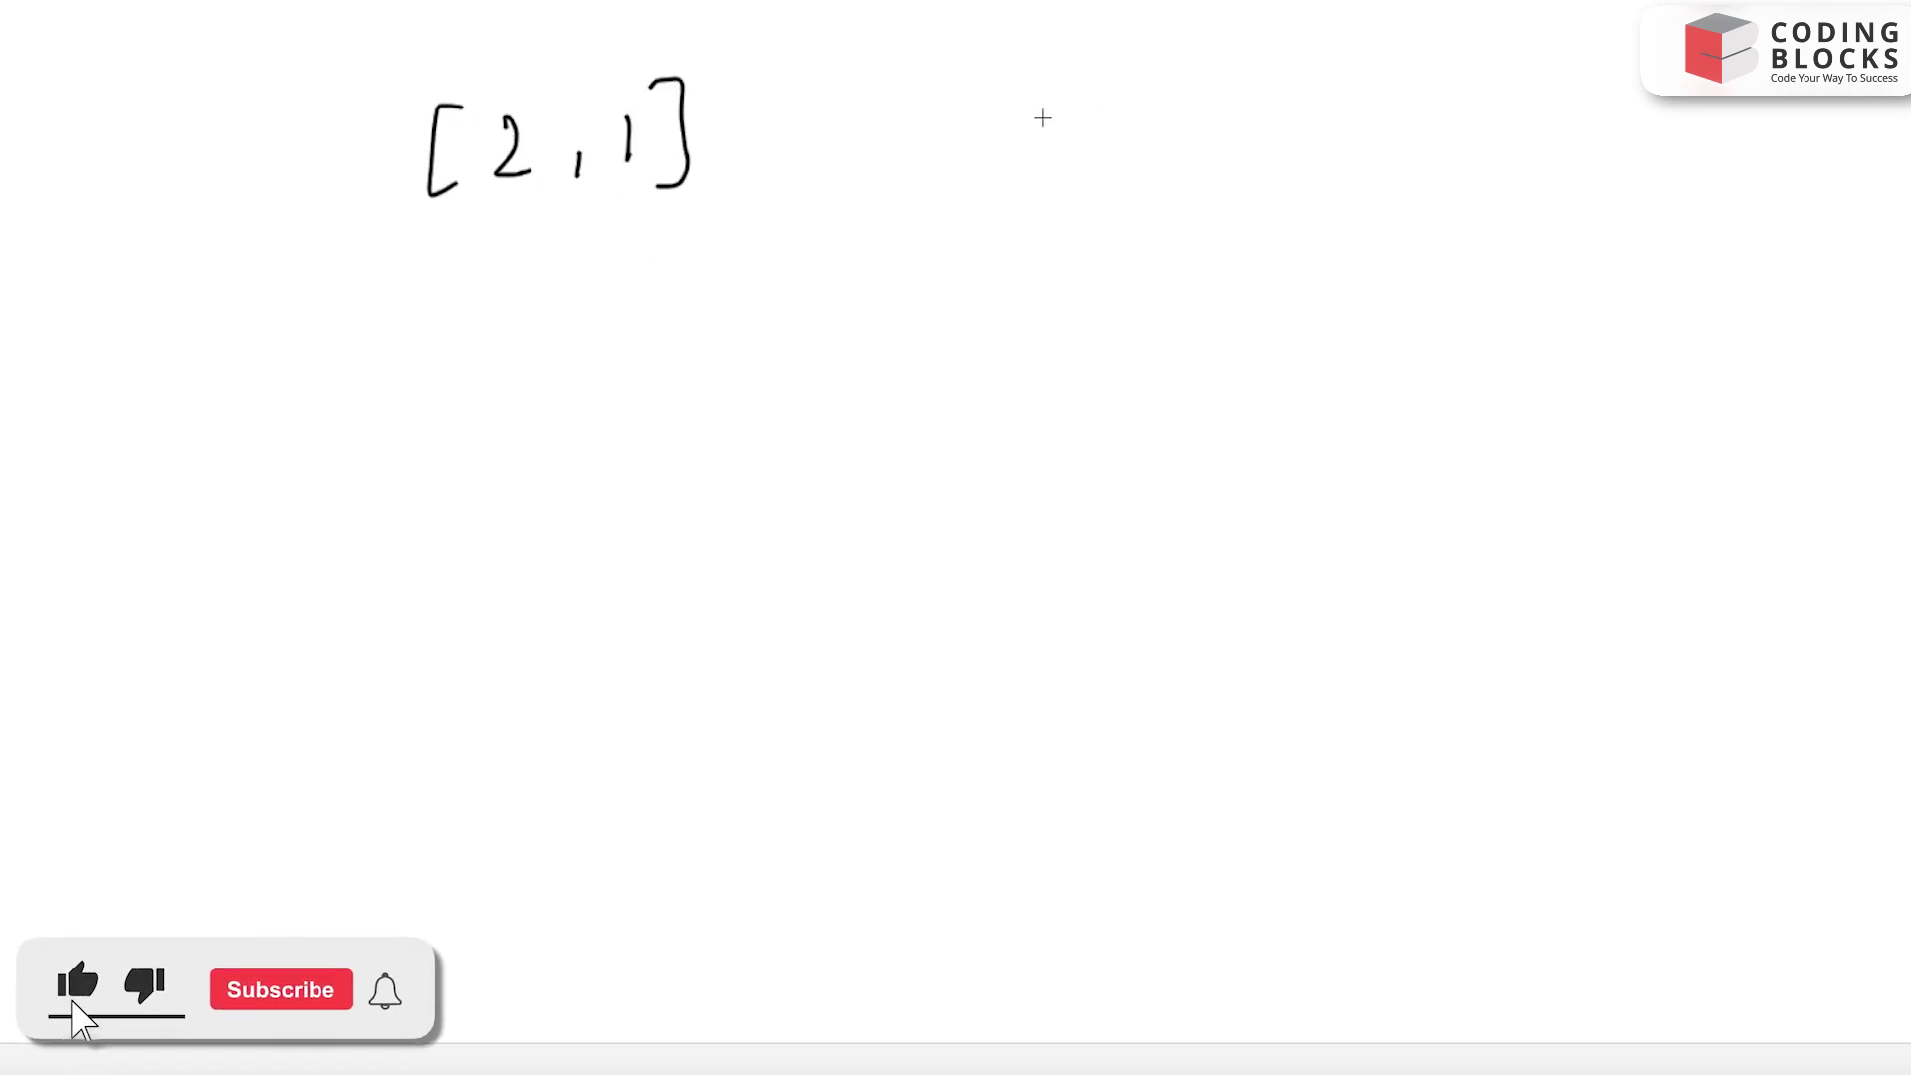
{"action": "left_click_drag", "start_coordinate": [1272, 60], "coordinate": [1236, 168]}
{"action": "left_click_drag", "start_coordinate": [1293, 123], "coordinate": [1386, 132]}
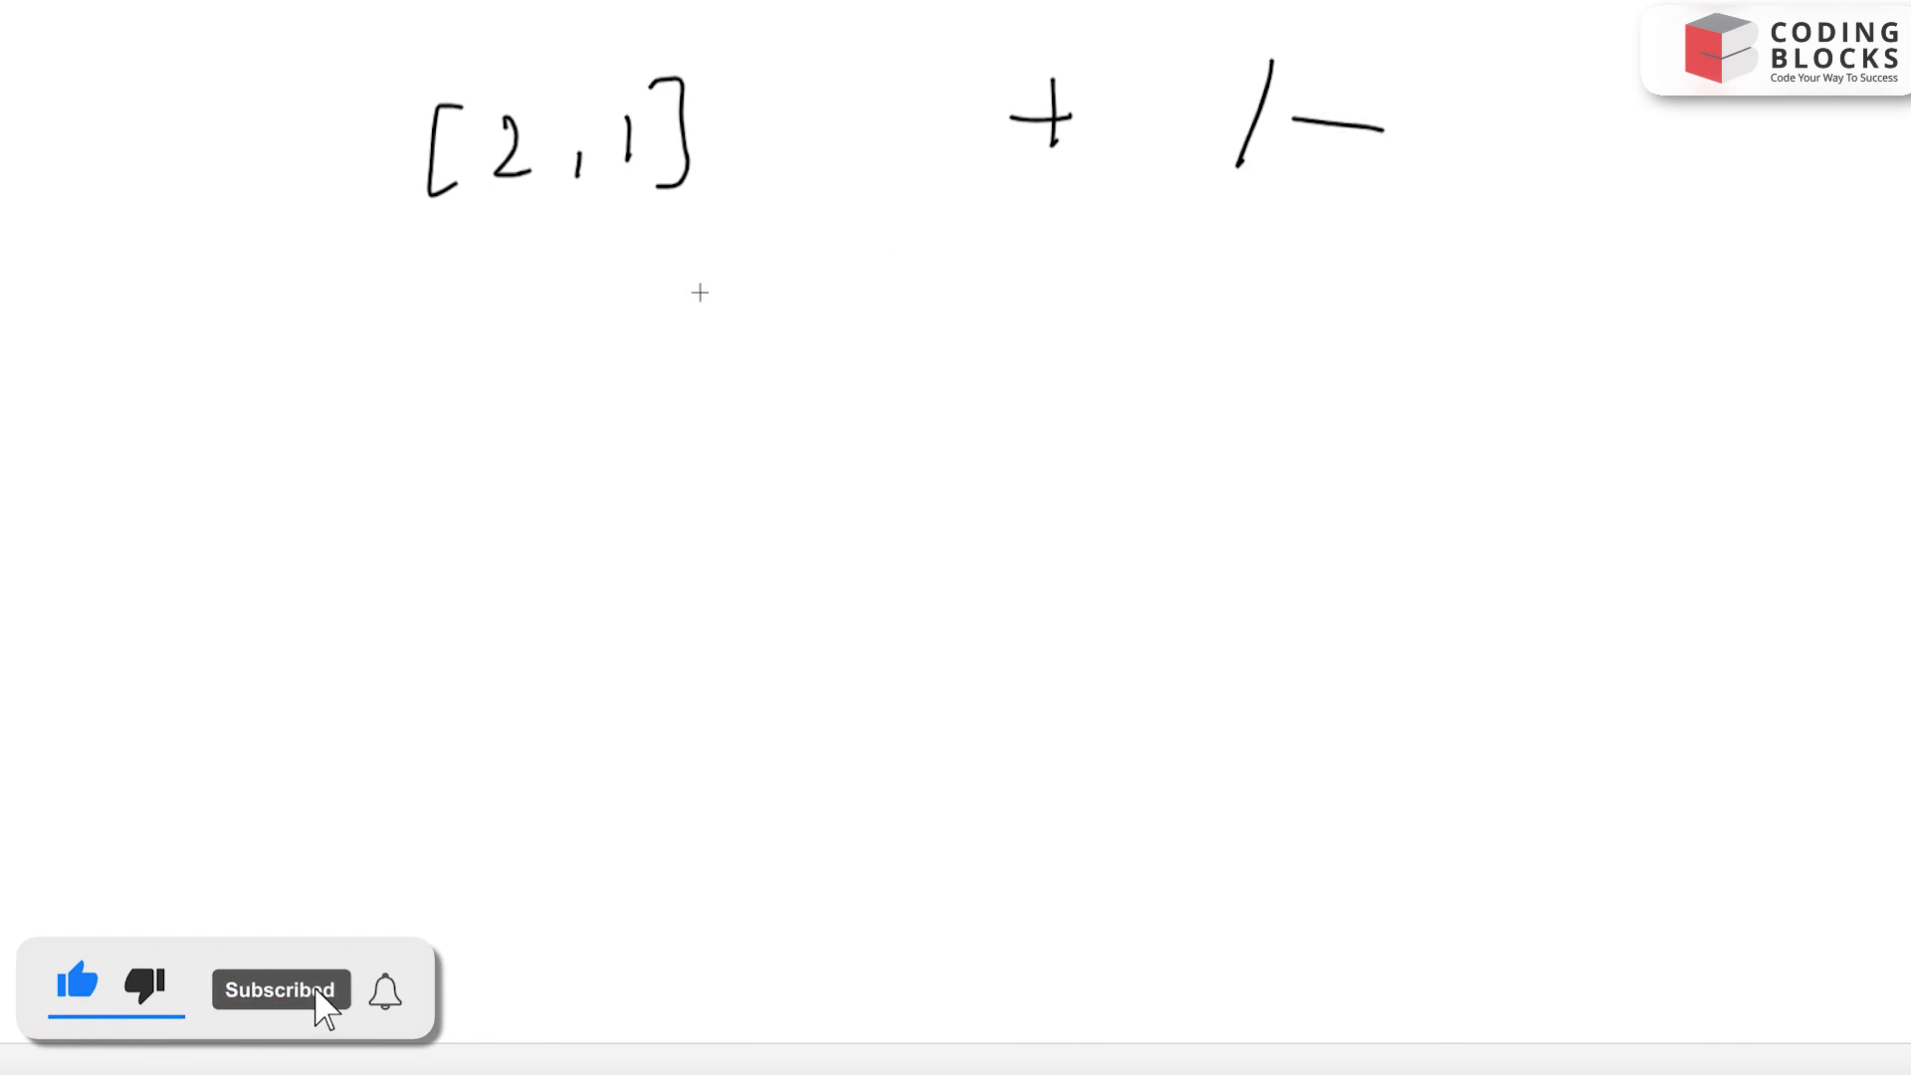
- Draw plus and minus signs beside the [2, 1] array and write 'target' below it
{"action": "mouse_move", "coordinate": [651, 279]}
{"action": "left_mouse_down"}
{"action": "mouse_move", "coordinate": [643, 340]}
{"action": "mouse_move", "coordinate": [738, 321]}
{"action": "left_mouse_up"}
{"action": "mouse_move", "coordinate": [725, 305]}
{"action": "left_mouse_down"}
{"action": "mouse_move", "coordinate": [762, 385]}
{"action": "mouse_move", "coordinate": [792, 248]}
{"action": "mouse_move", "coordinate": [825, 299]}
{"action": "left_mouse_up"}
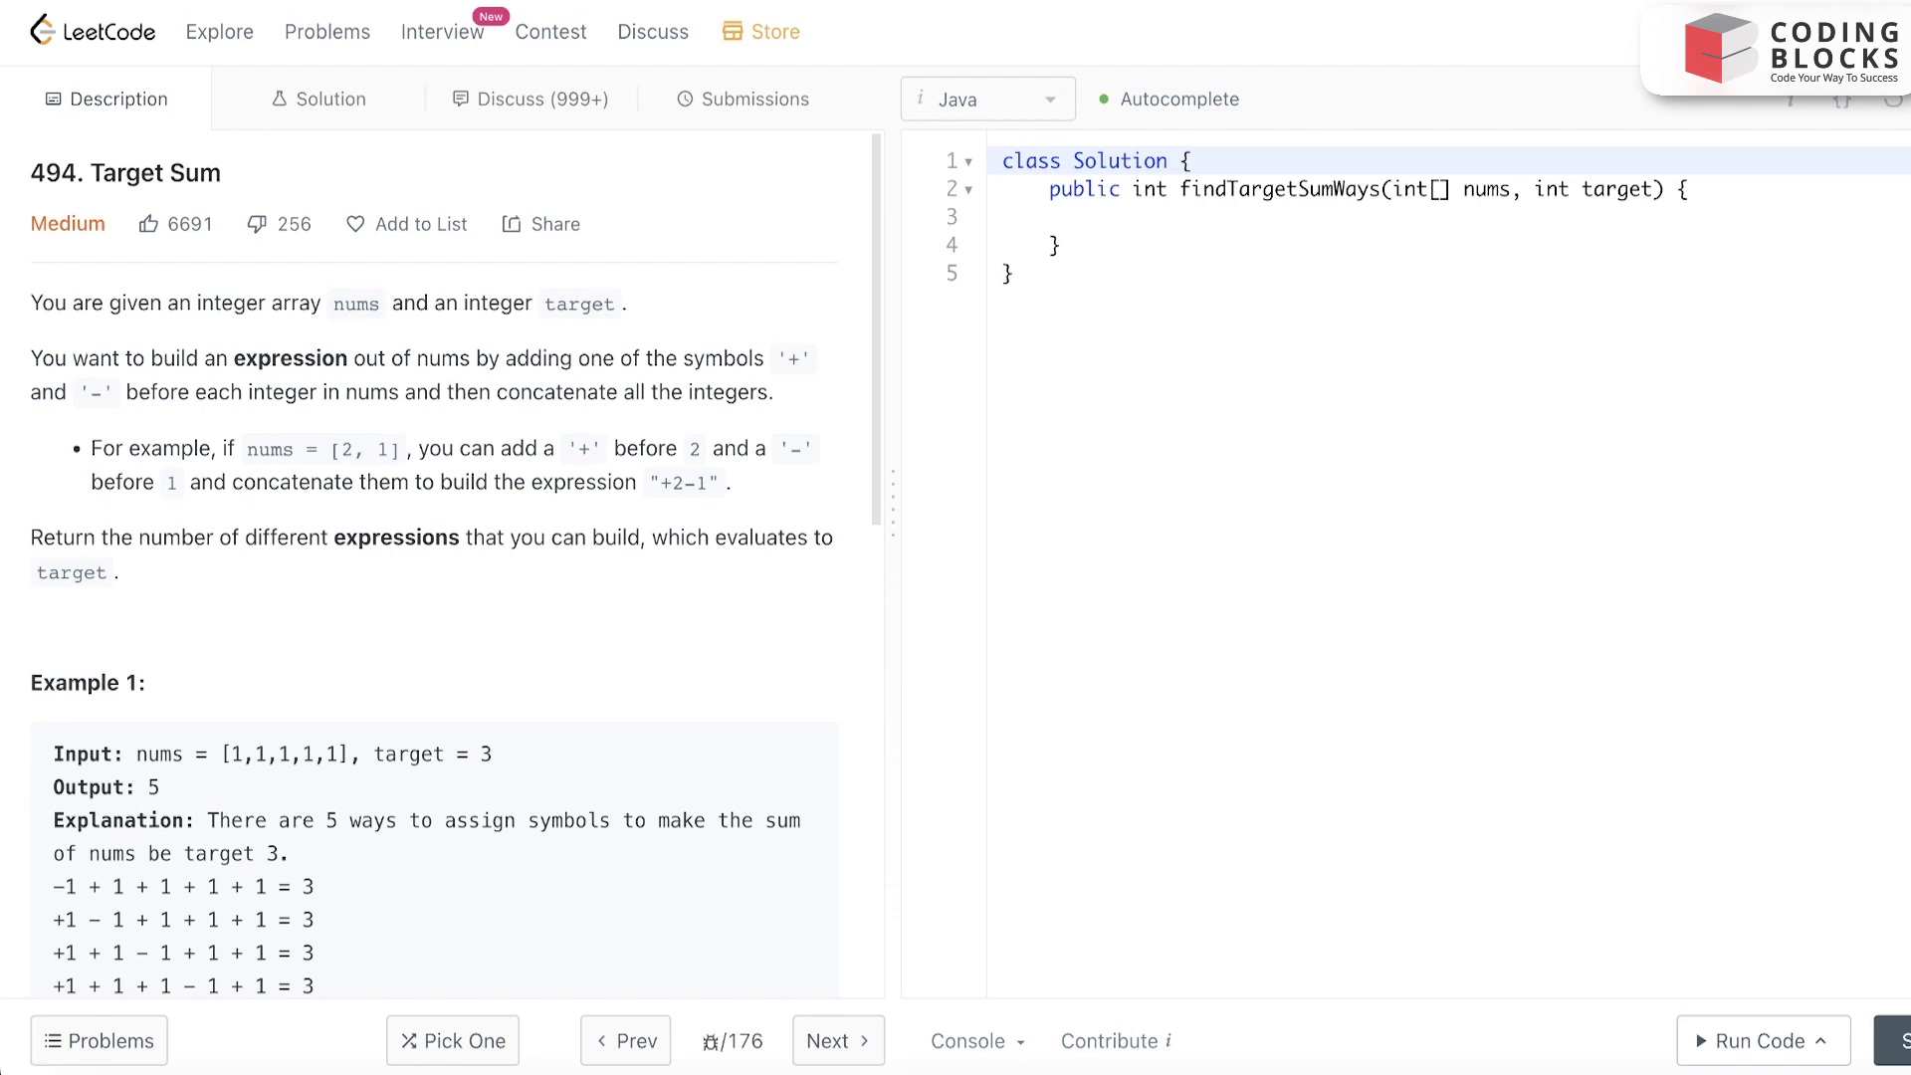
{"action": "scroll", "coordinate": [747, 616], "scroll_direction": "down", "scroll_amount": 8}
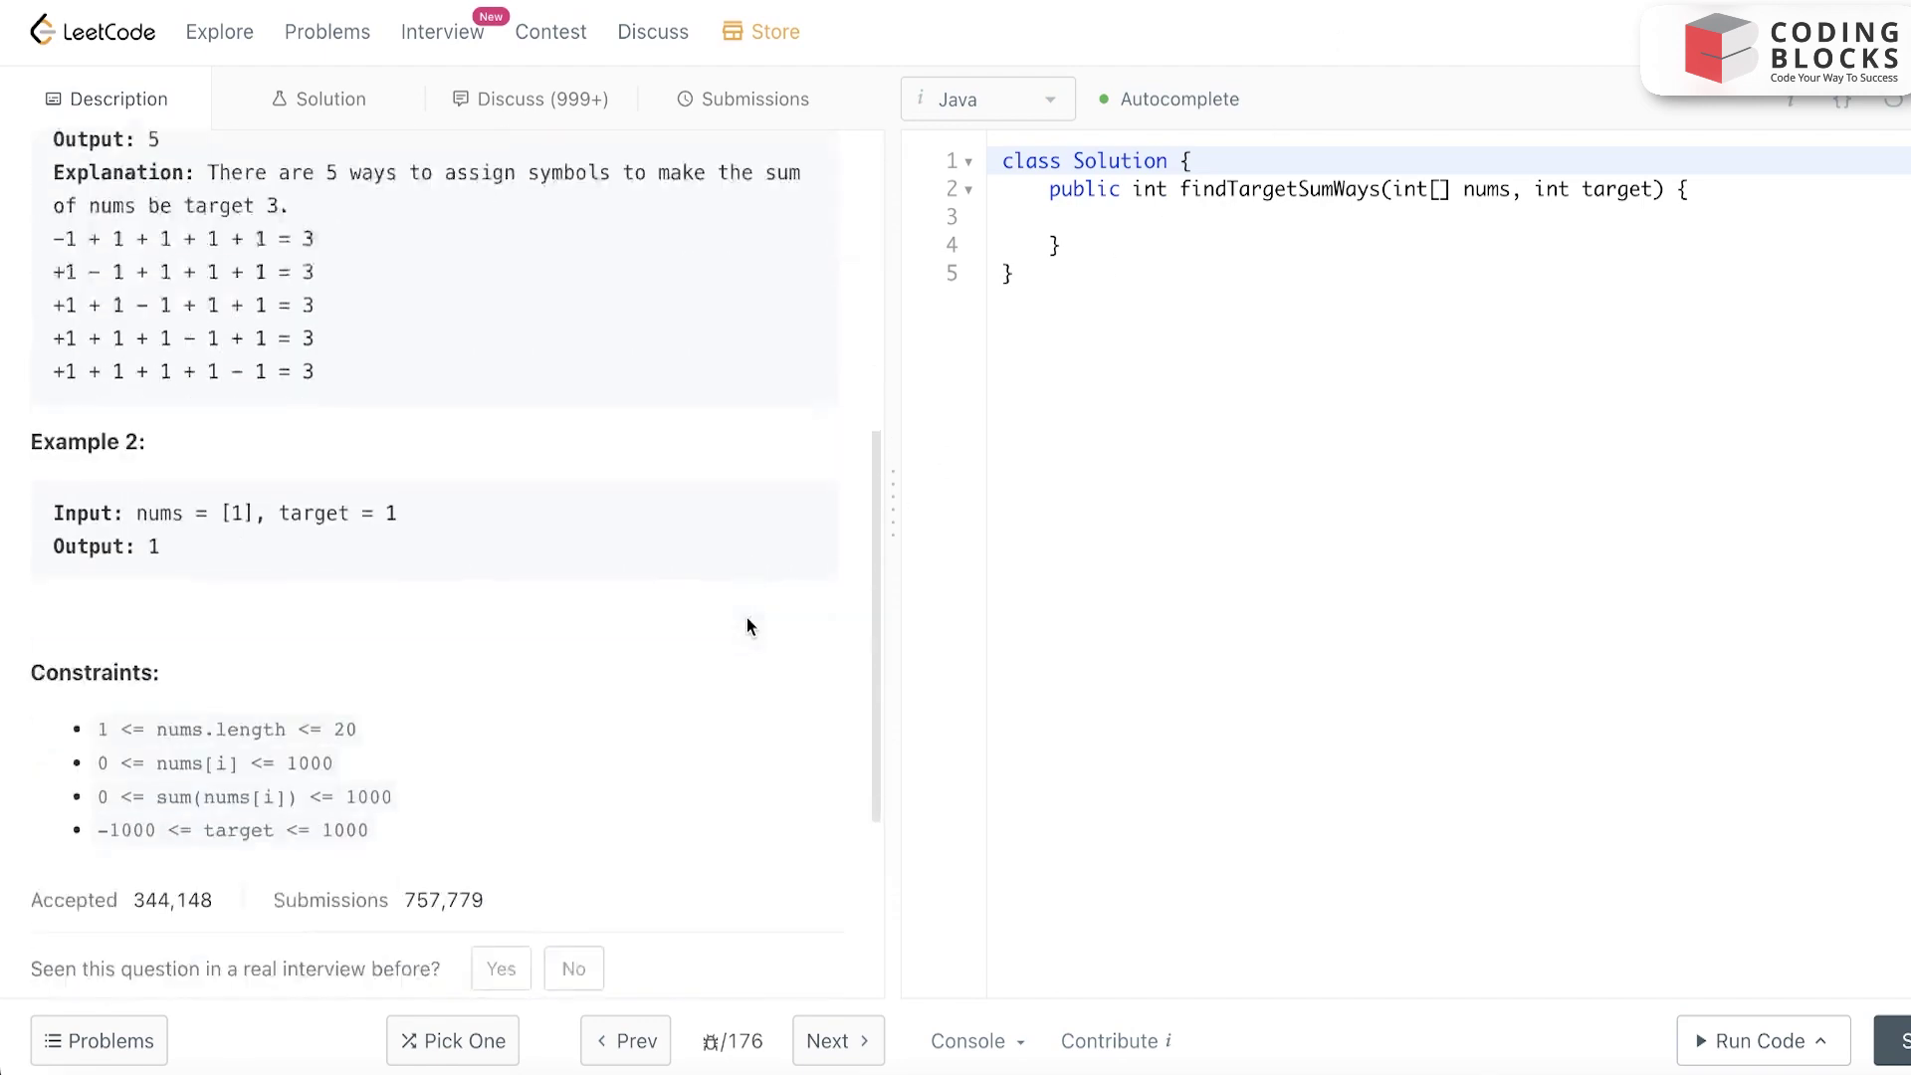
{"action": "scroll", "coordinate": [747, 617], "scroll_direction": "up", "scroll_amount": 3}
{"action": "scroll", "coordinate": [747, 617], "scroll_direction": "up", "scroll_amount": 5}
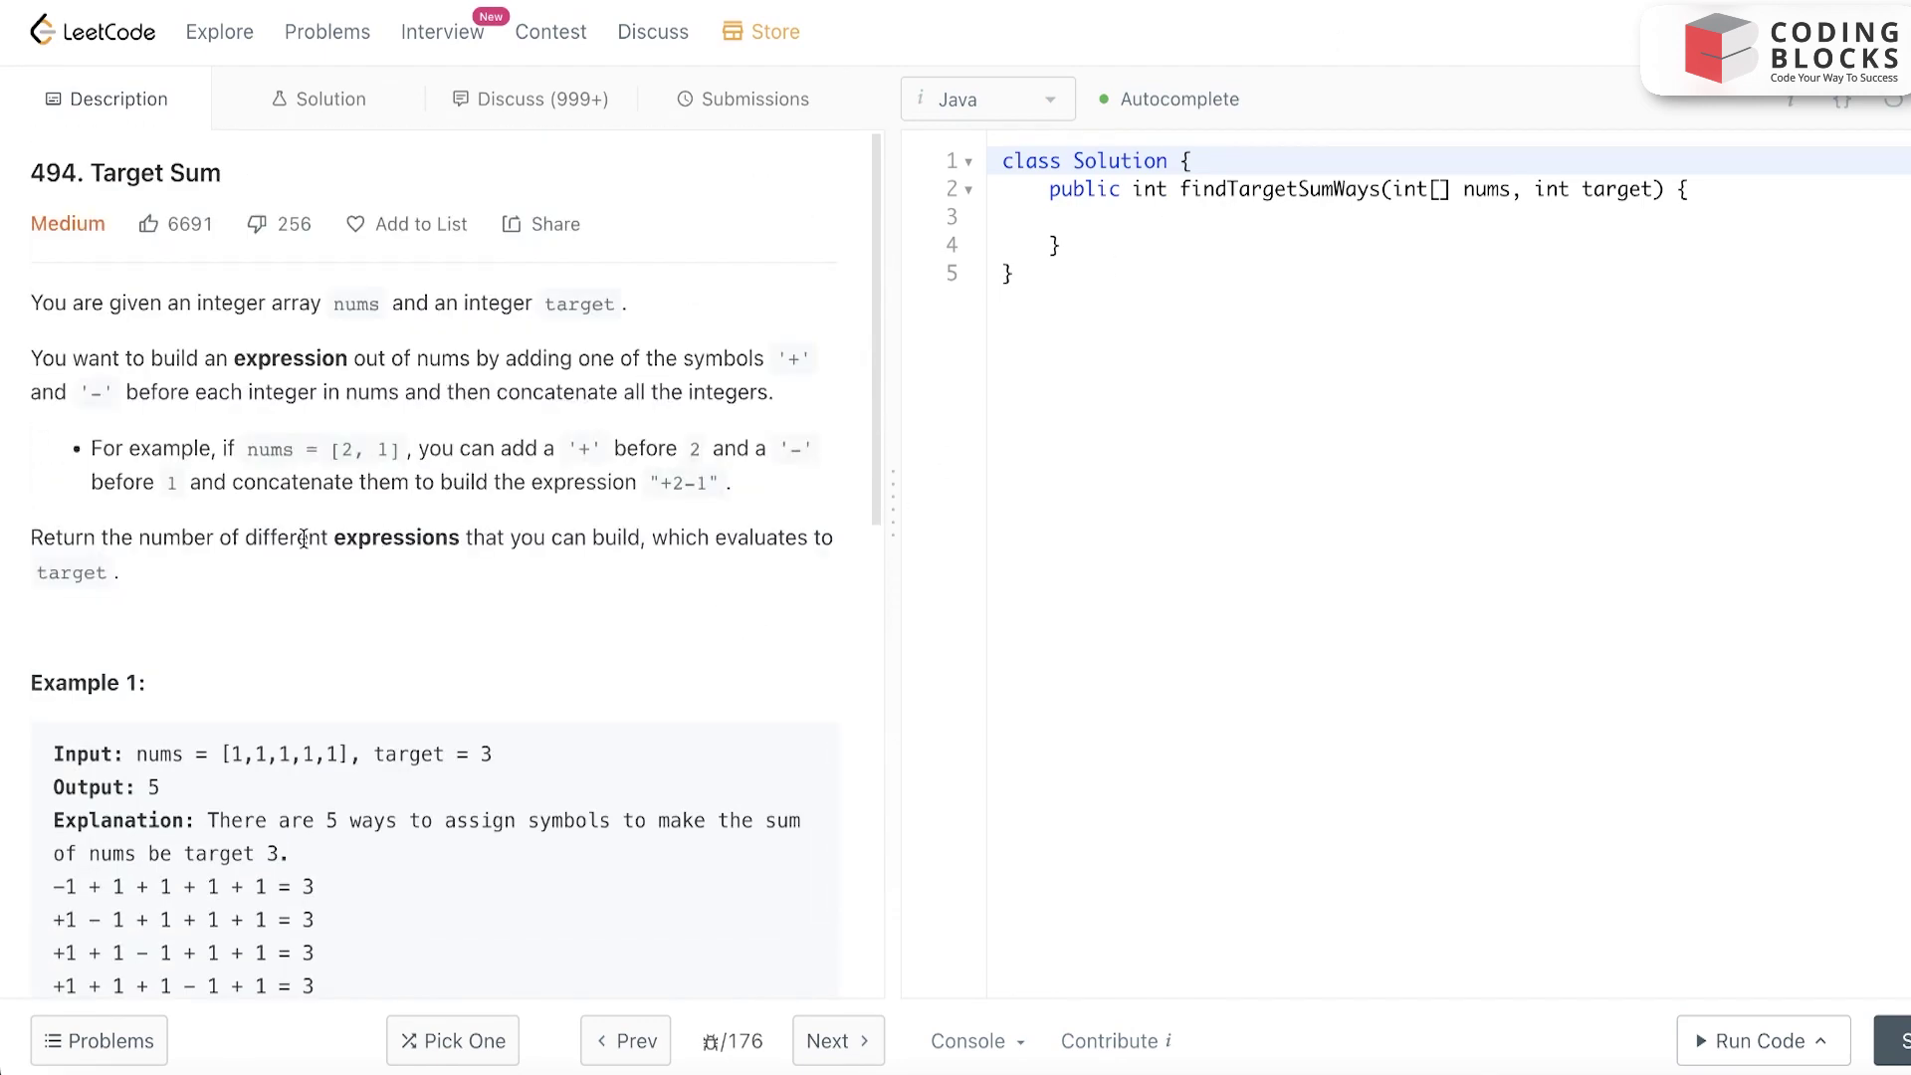
{"action": "left_click_drag", "start_coordinate": [306, 537], "coordinate": [498, 537]}
{"action": "left_click", "coordinate": [498, 539]}
{"action": "left_click_drag", "start_coordinate": [319, 538], "coordinate": [613, 538]}
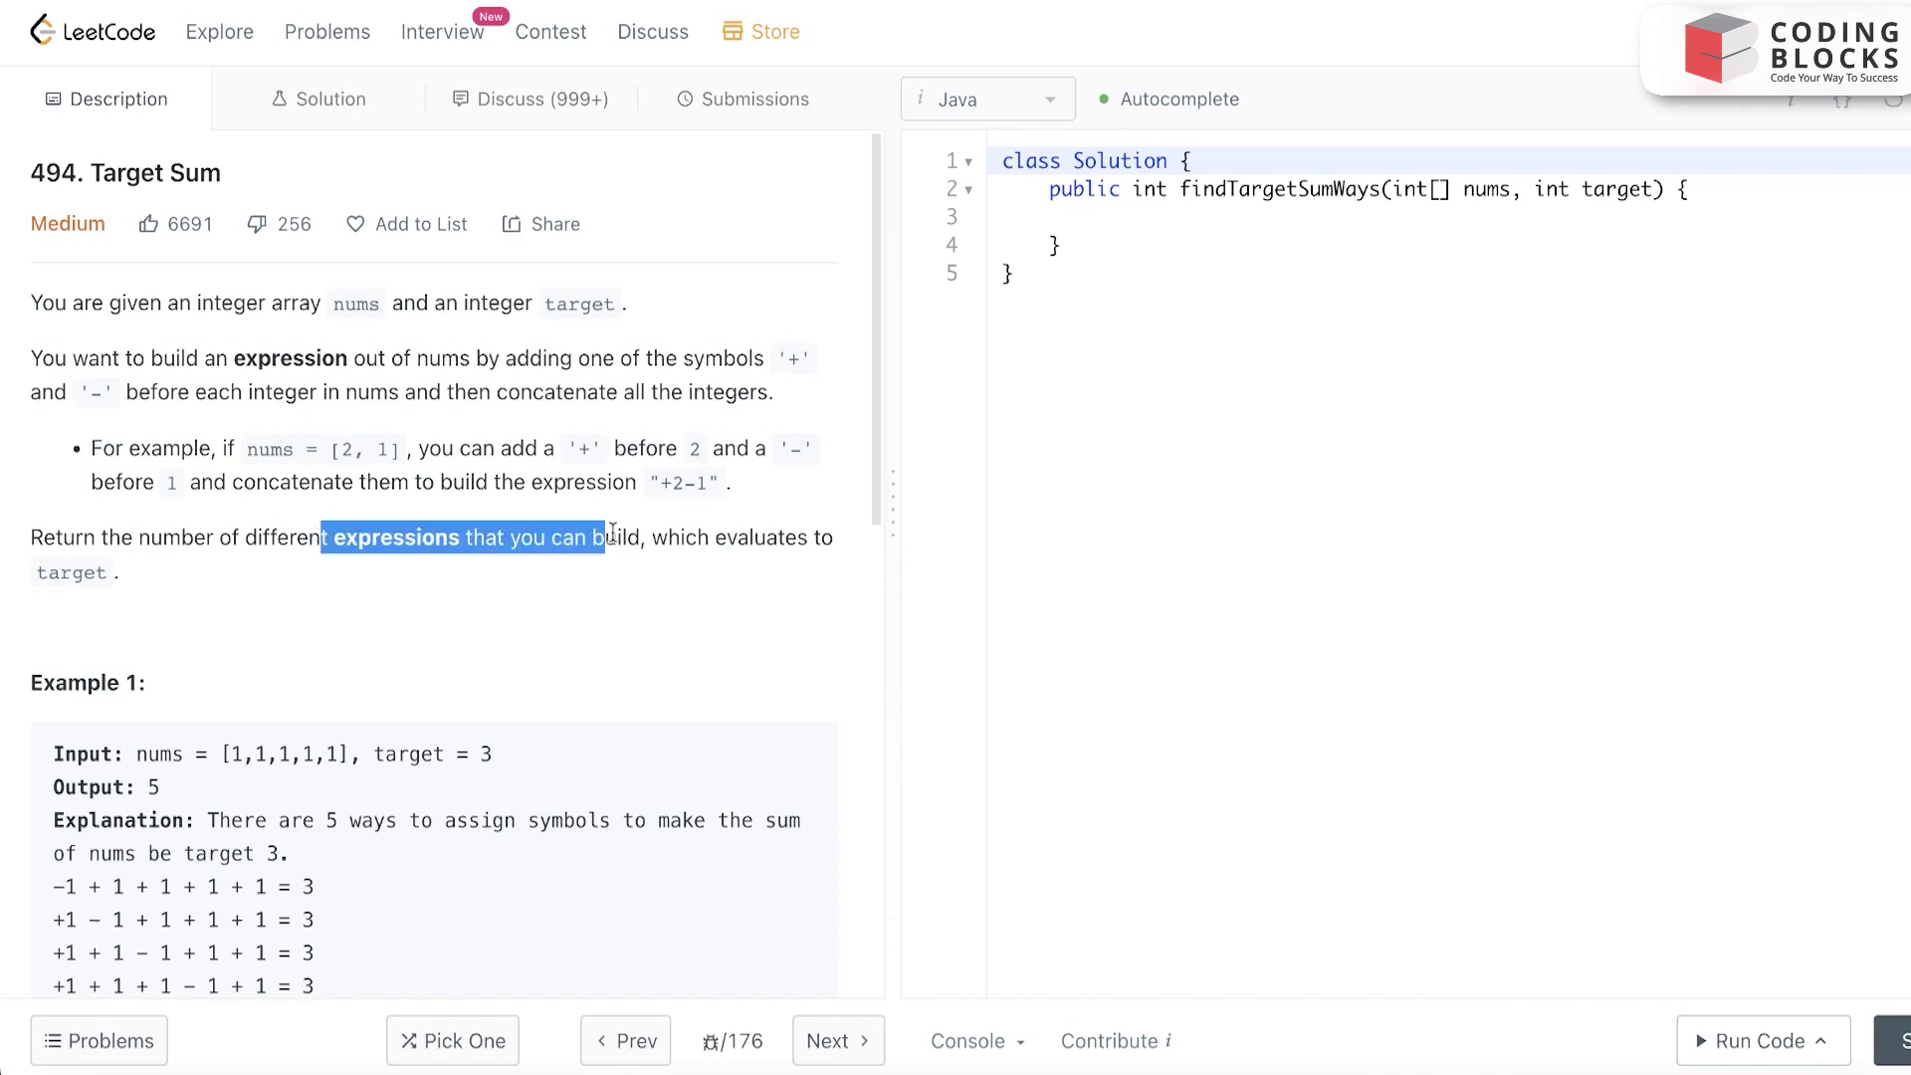
{"action": "left_click", "coordinate": [674, 591]}
{"action": "scroll", "coordinate": [672, 592], "scroll_direction": "down", "scroll_amount": 5}
{"action": "scroll", "coordinate": [674, 592], "scroll_direction": "down", "scroll_amount": 4}
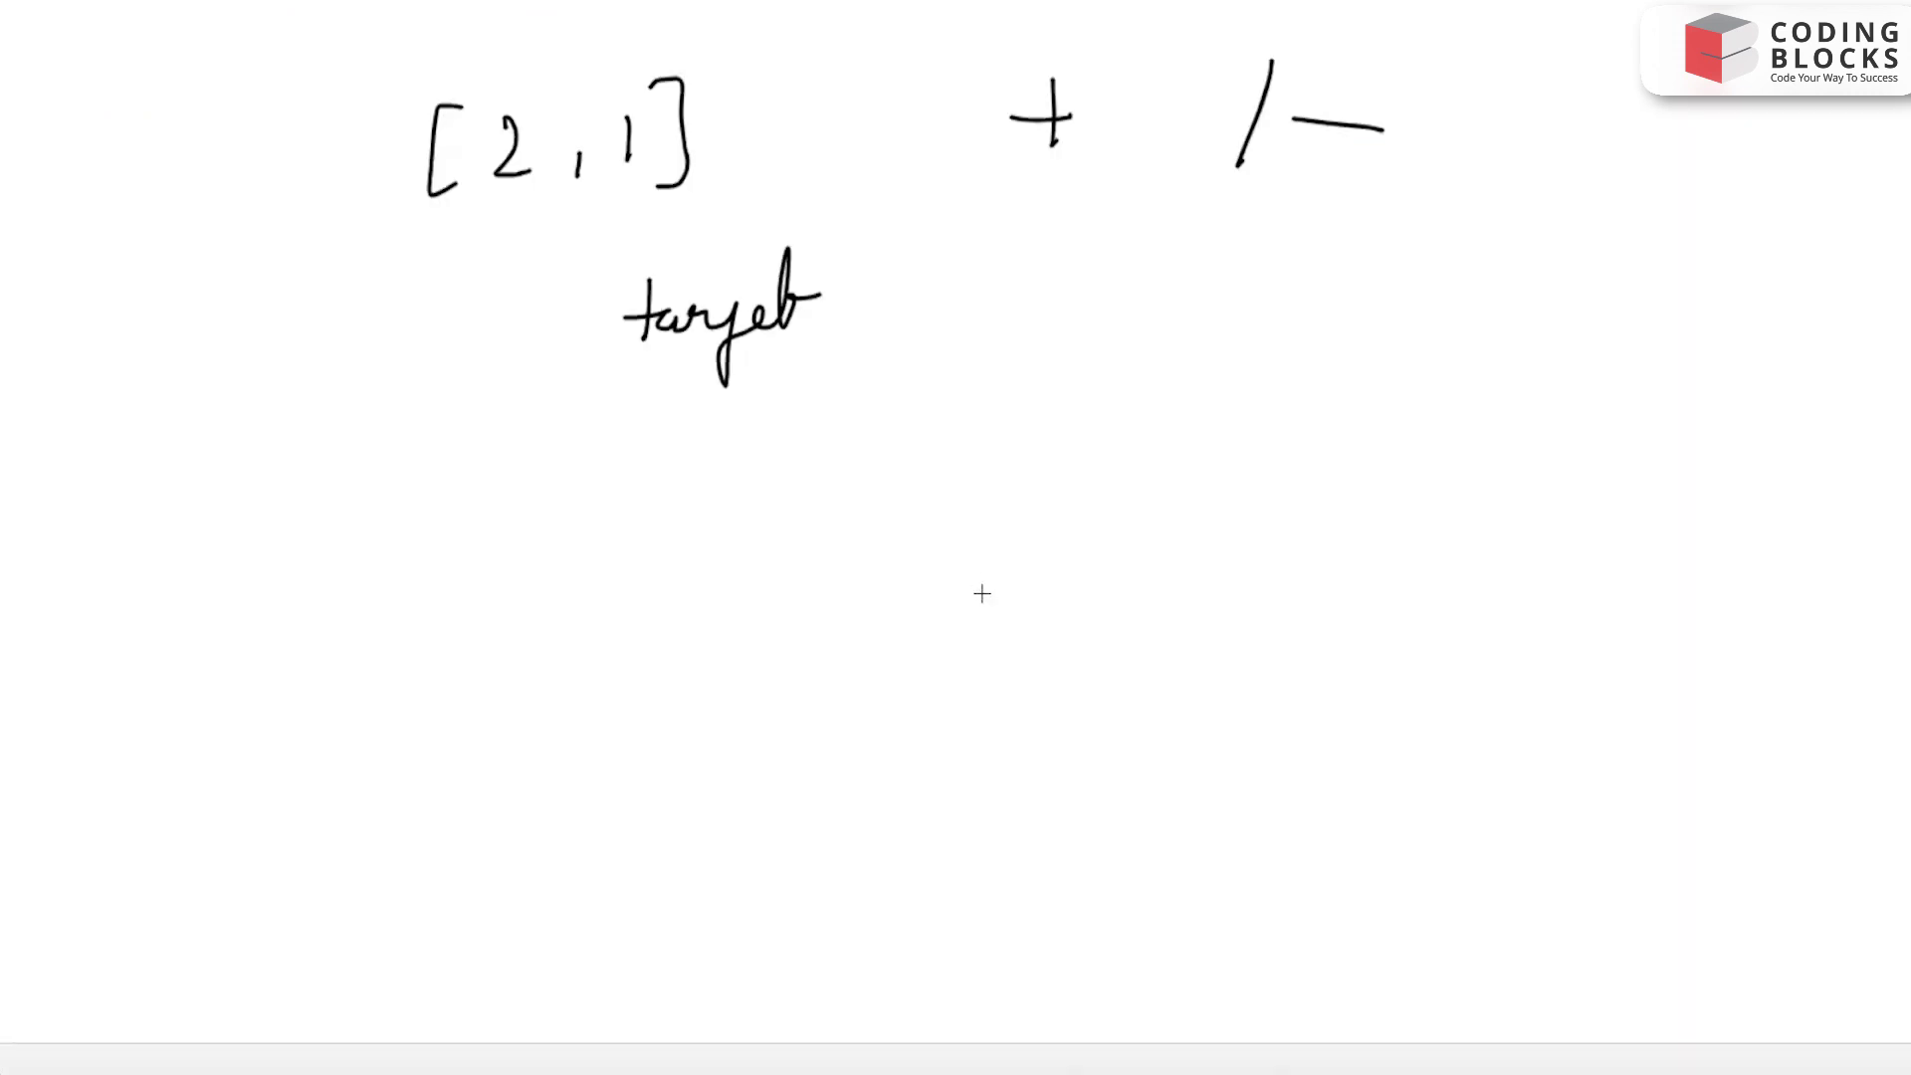
- Circle the + and − signs and draw an enclosed 0 − 1 node below them
{"action": "left_click_drag", "start_coordinate": [1082, 68], "coordinate": [1090, 105]}
{"action": "mouse_move", "coordinate": [1326, 93]}
{"action": "left_mouse_down"}
{"action": "mouse_move", "coordinate": [1401, 173]}
{"action": "mouse_move", "coordinate": [1343, 105]}
{"action": "left_mouse_up"}
{"action": "mouse_move", "coordinate": [1156, 381]}
{"action": "left_mouse_down"}
{"action": "mouse_move", "coordinate": [1151, 433]}
{"action": "mouse_move", "coordinate": [1262, 404]}
{"action": "left_mouse_up"}
{"action": "left_click_drag", "start_coordinate": [1302, 377], "coordinate": [1305, 433]}
{"action": "mouse_move", "coordinate": [1355, 344]}
{"action": "left_mouse_down"}
{"action": "mouse_move", "coordinate": [1180, 514]}
{"action": "mouse_move", "coordinate": [1345, 386]}
{"action": "left_mouse_up"}
{"action": "left_click_drag", "start_coordinate": [1172, 560], "coordinate": [1046, 702]}
- Draw branches under the node, with a cross, a tick and a large enclosing curve
{"action": "left_click_drag", "start_coordinate": [788, 642], "coordinate": [918, 575]}
{"action": "left_click_drag", "start_coordinate": [1306, 571], "coordinate": [1433, 672]}
{"action": "left_click_drag", "start_coordinate": [1523, 556], "coordinate": [1478, 583]}
{"action": "left_click_drag", "start_coordinate": [1470, 560], "coordinate": [1526, 648]}
{"action": "mouse_move", "coordinate": [1068, 739]}
{"action": "left_mouse_down"}
{"action": "mouse_move", "coordinate": [1657, 747]}
{"action": "mouse_move", "coordinate": [996, 323]}
{"action": "mouse_move", "coordinate": [882, 770]}
{"action": "left_mouse_up"}
{"action": "left_click_drag", "start_coordinate": [665, 535], "coordinate": [426, 665]}
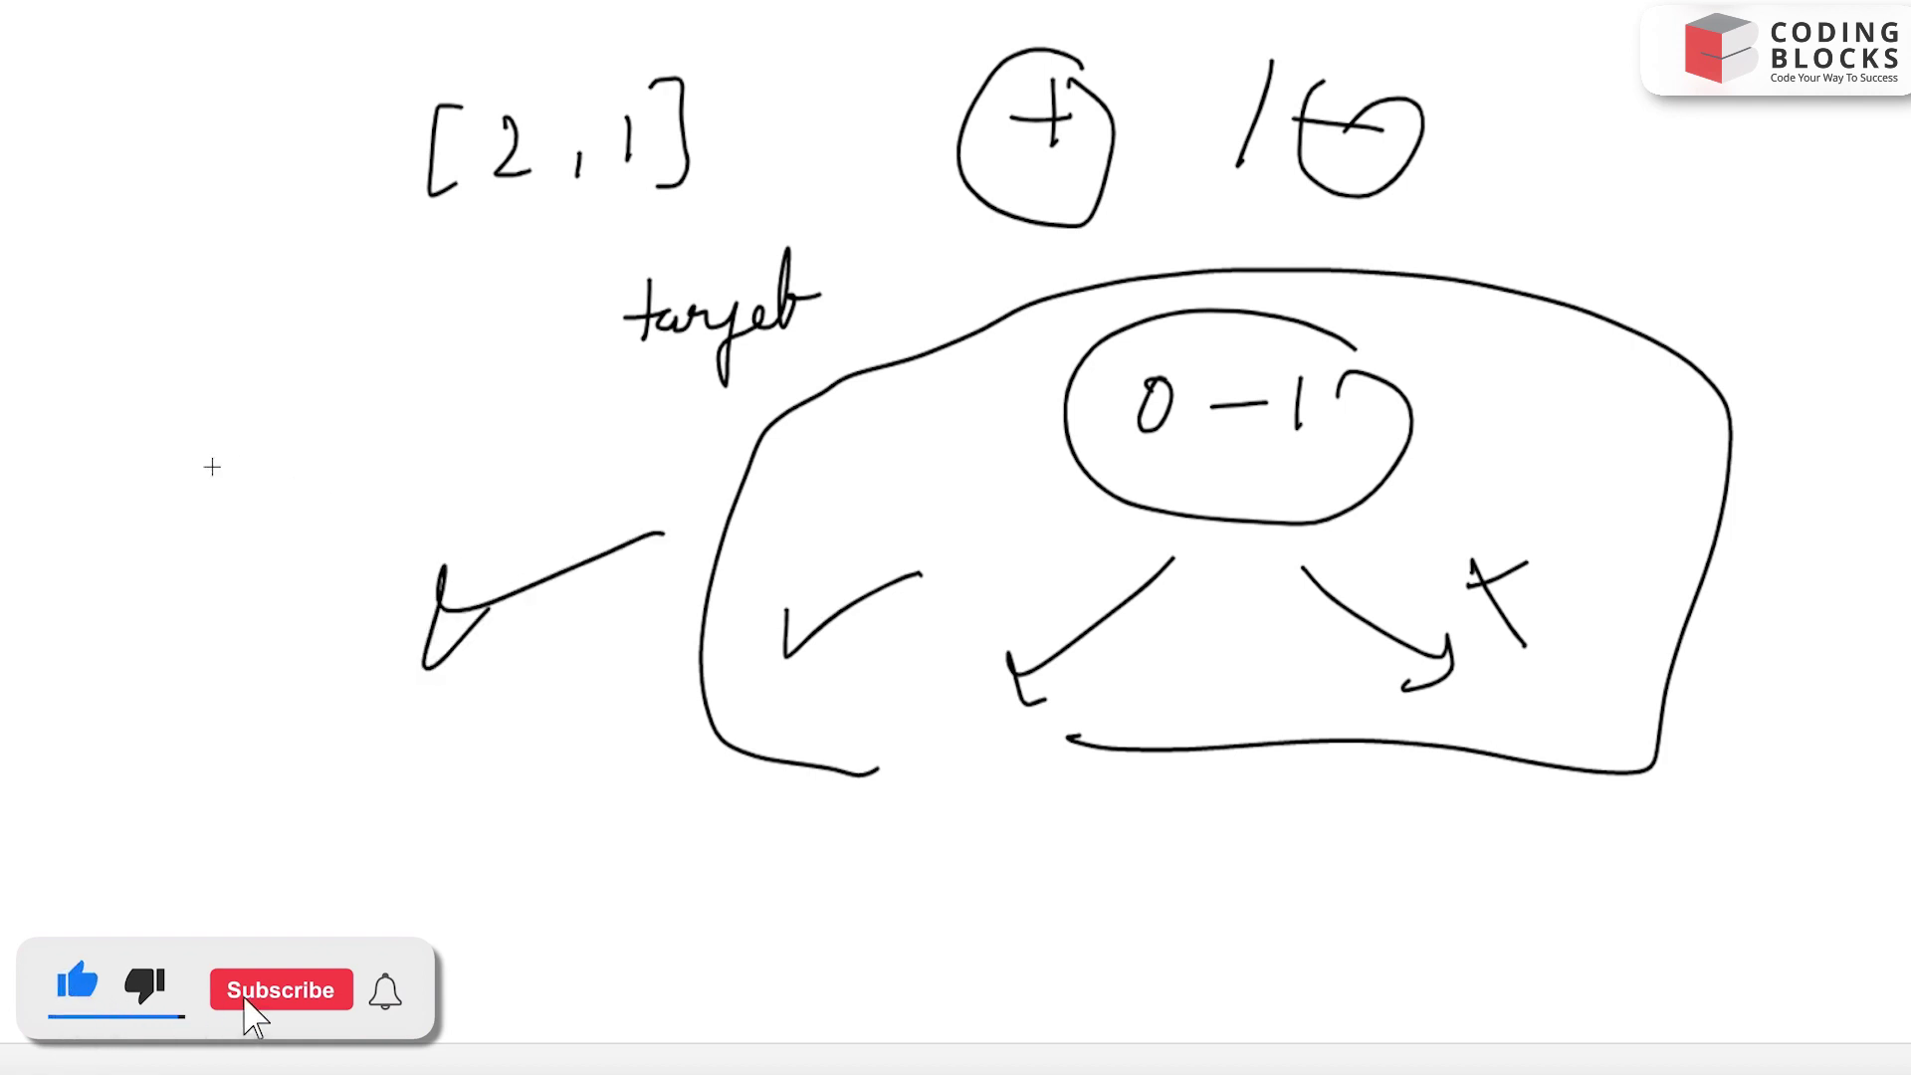
- Write the 'Memo' note at the diagram's left edge
{"action": "left_click_drag", "start_coordinate": [60, 533], "coordinate": [81, 607]}
{"action": "mouse_move", "coordinate": [82, 567]}
{"action": "left_mouse_down"}
{"action": "mouse_move", "coordinate": [117, 592]}
{"action": "mouse_move", "coordinate": [221, 516]}
{"action": "left_mouse_up"}
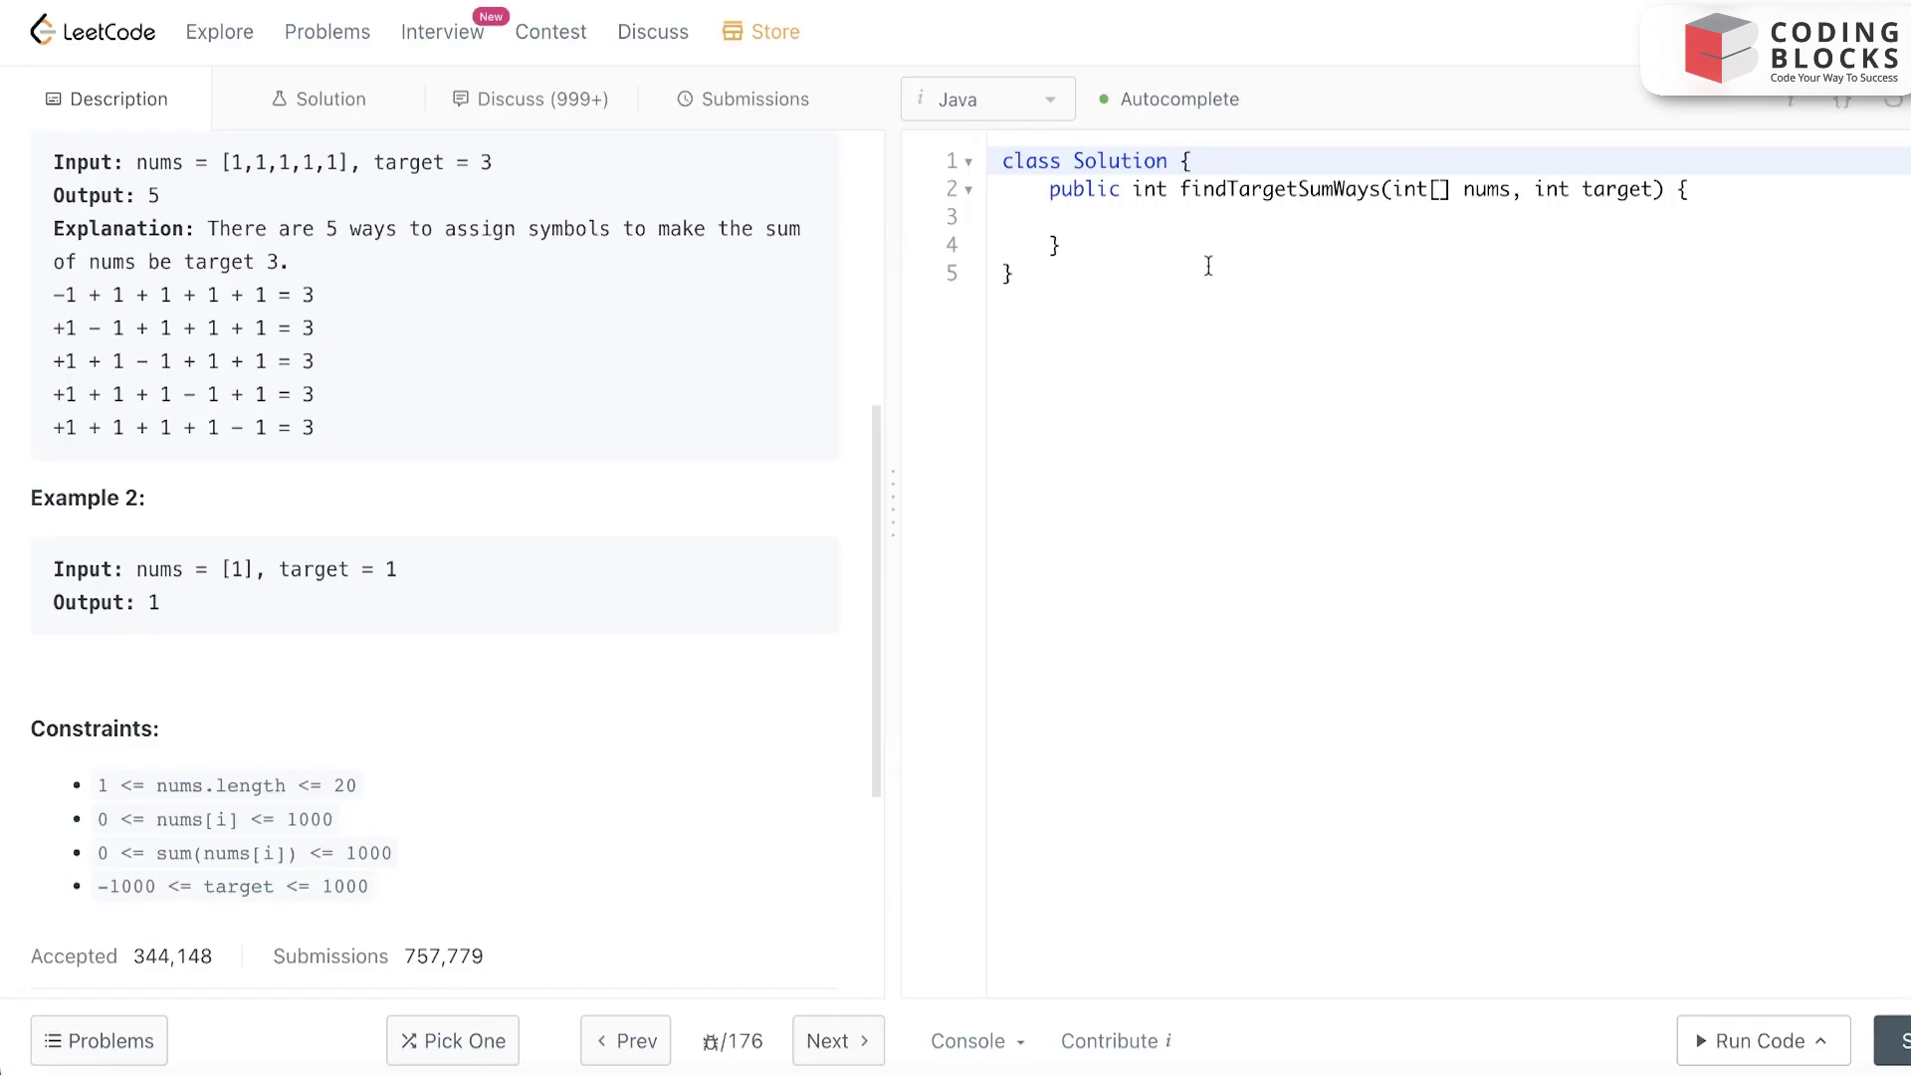
{"action": "left_click", "coordinate": [1210, 222]}
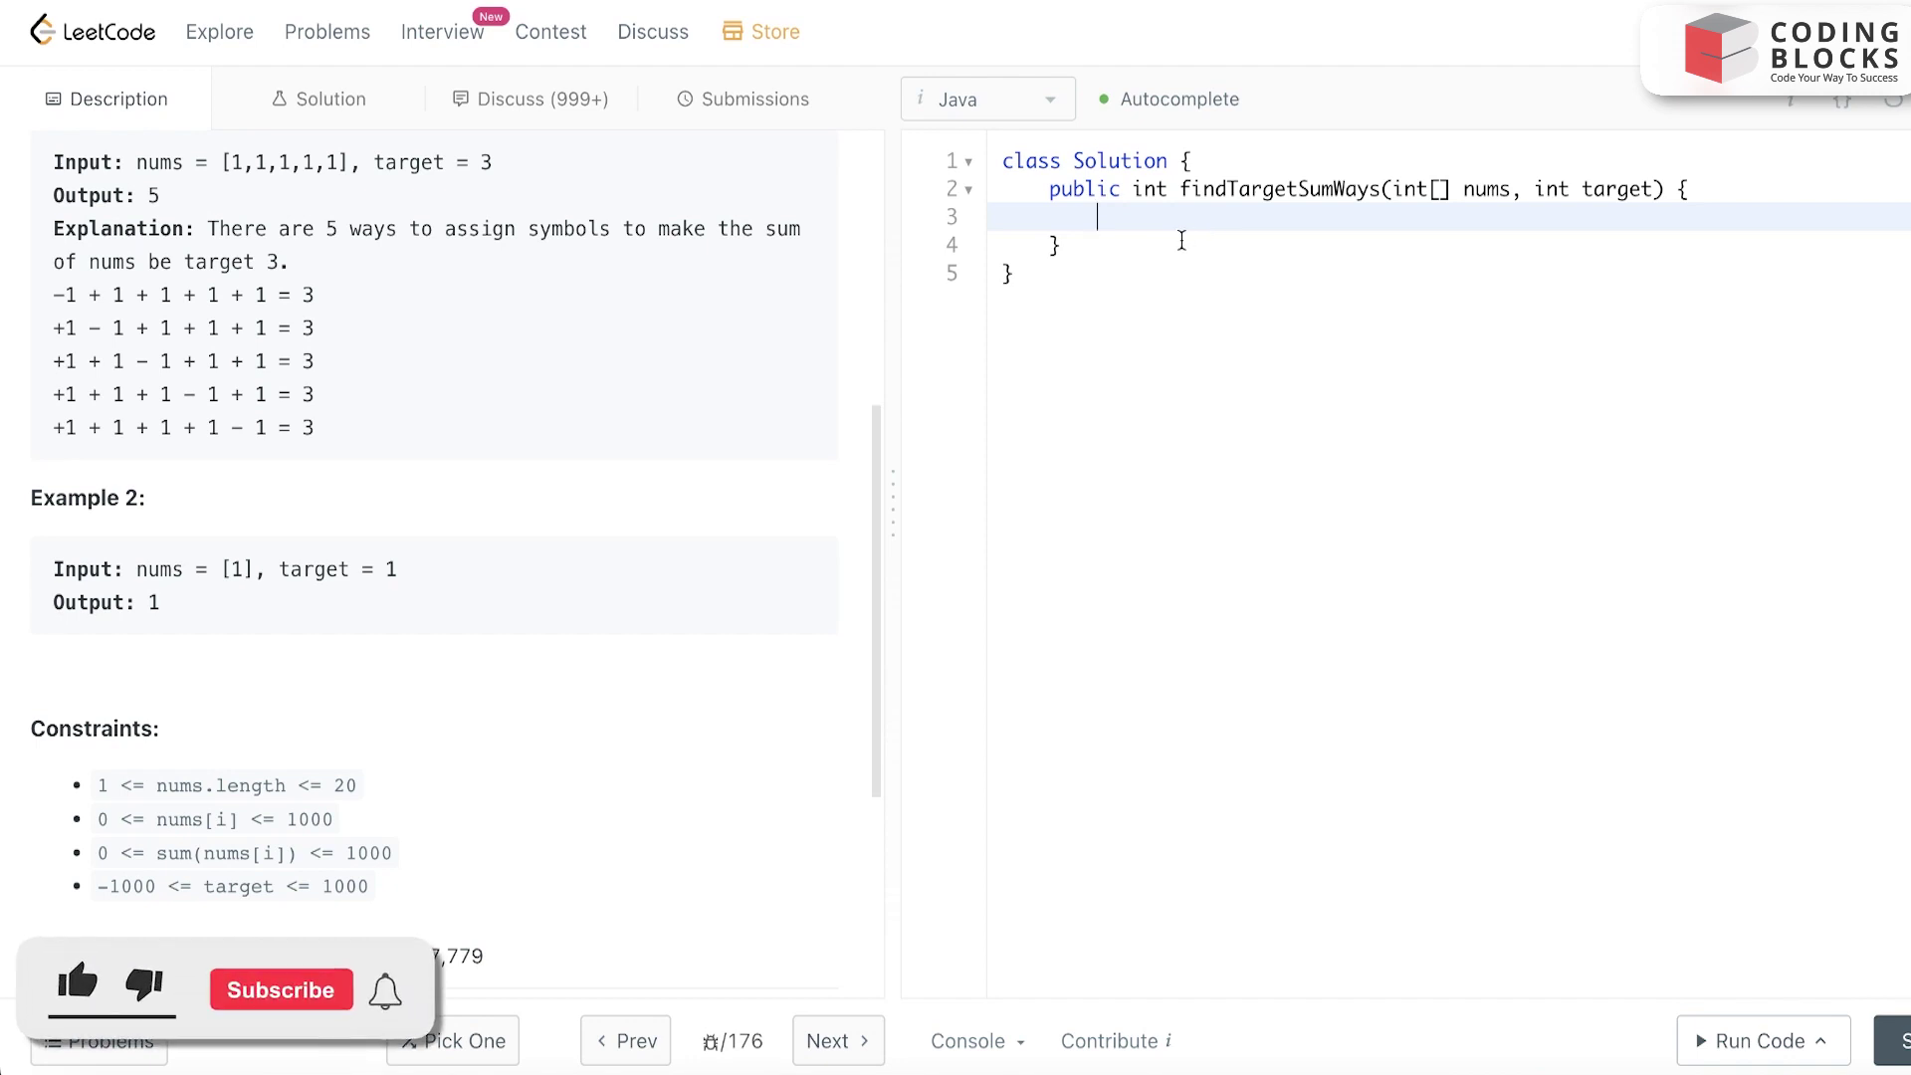
- Write return tways(nums,target,0,new HashMap<String,Integer>()); and add blank lines below the method
{"action": "key", "text": "Return"}
{"action": "key", "text": "Return"}
{"action": "type", "text": "re"}
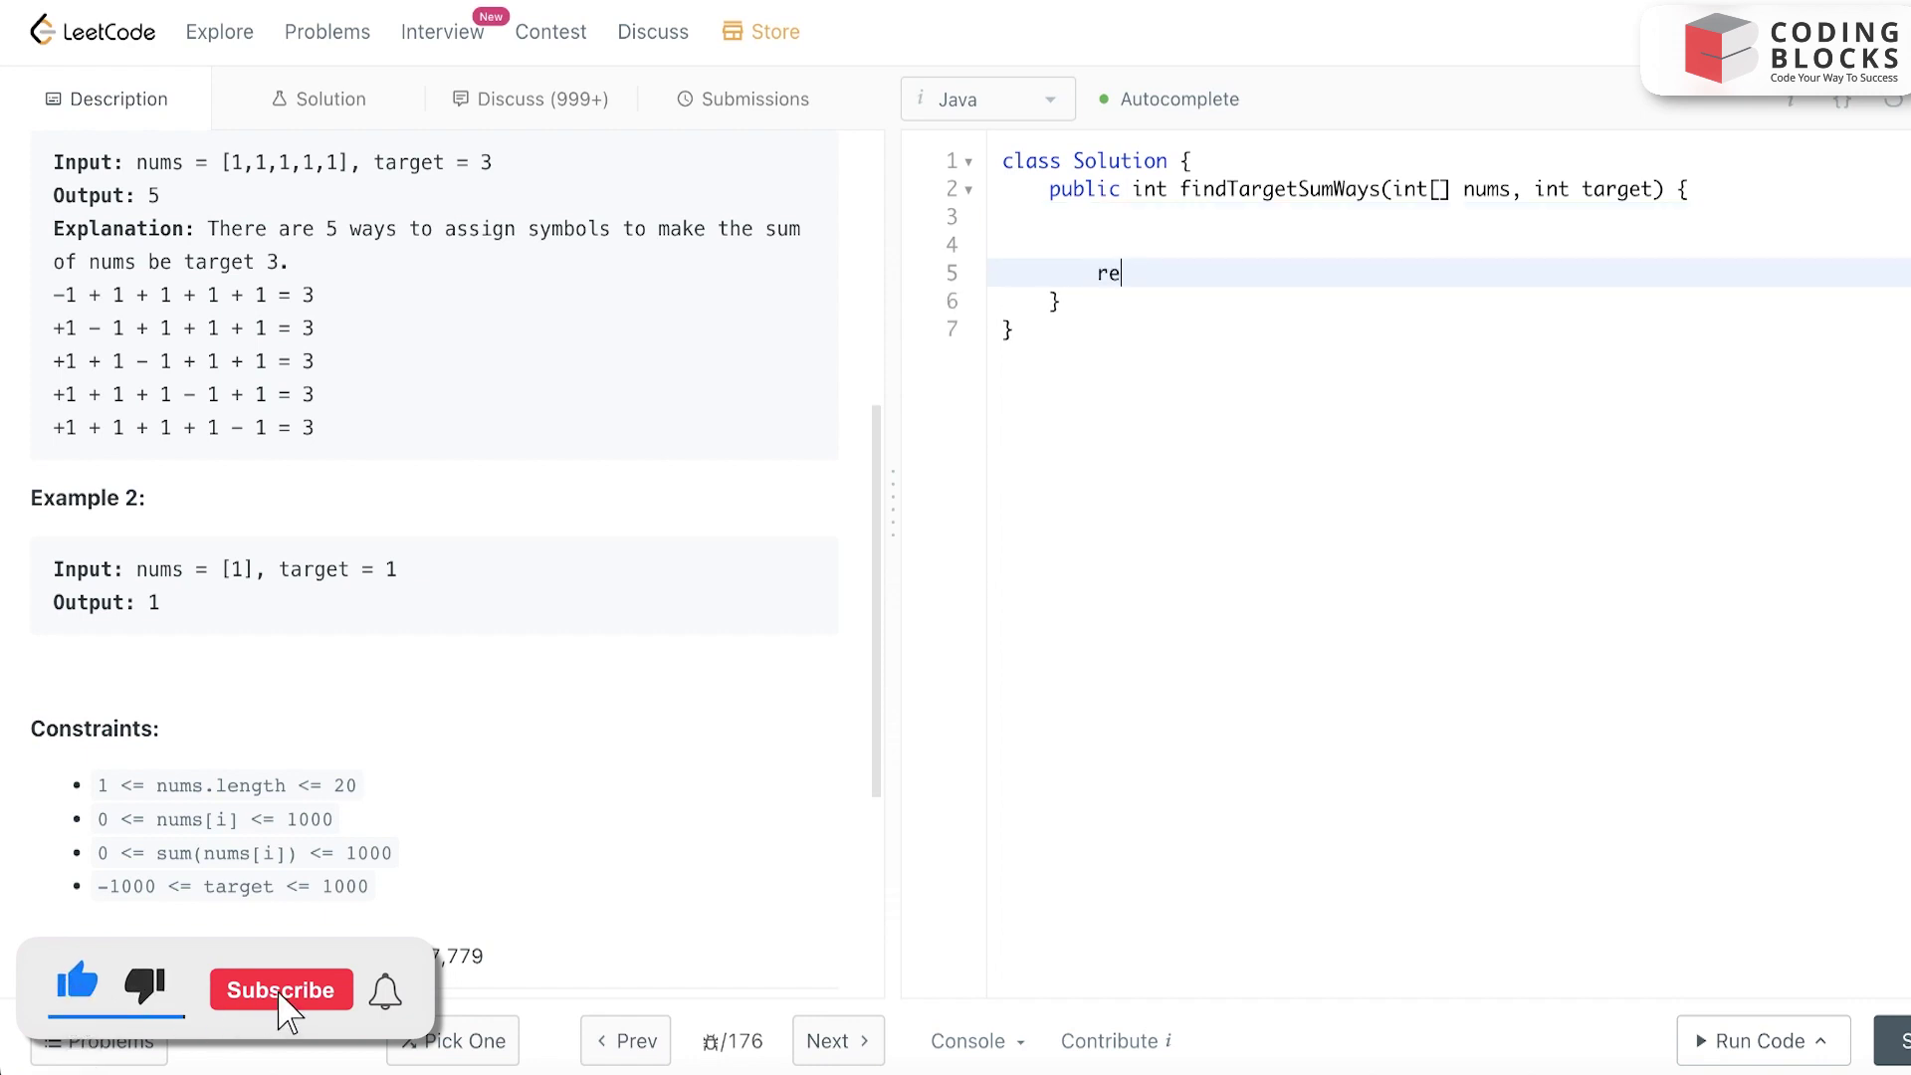
{"action": "type", "text": "tu"}
{"action": "type", "text": "rn twa"}
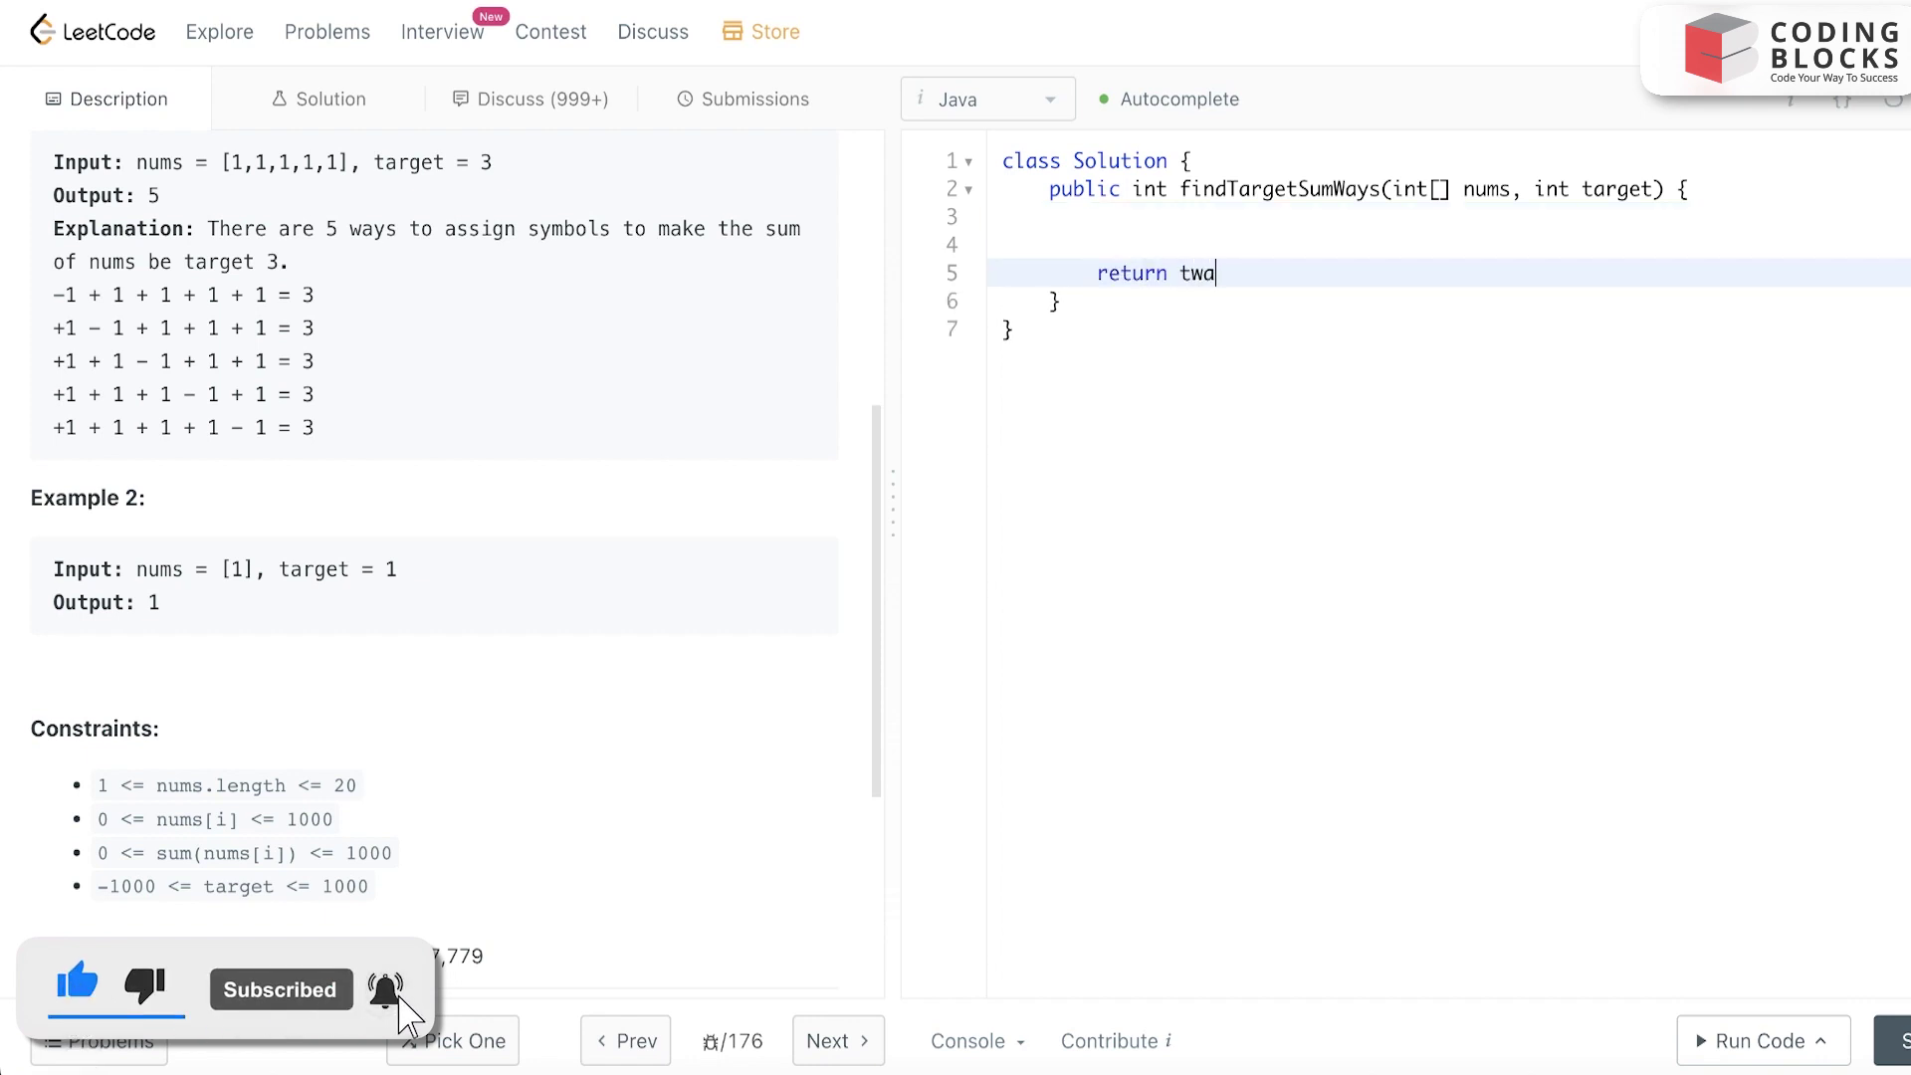
{"action": "type", "text": "ys"}
{"action": "type", "text": "("}
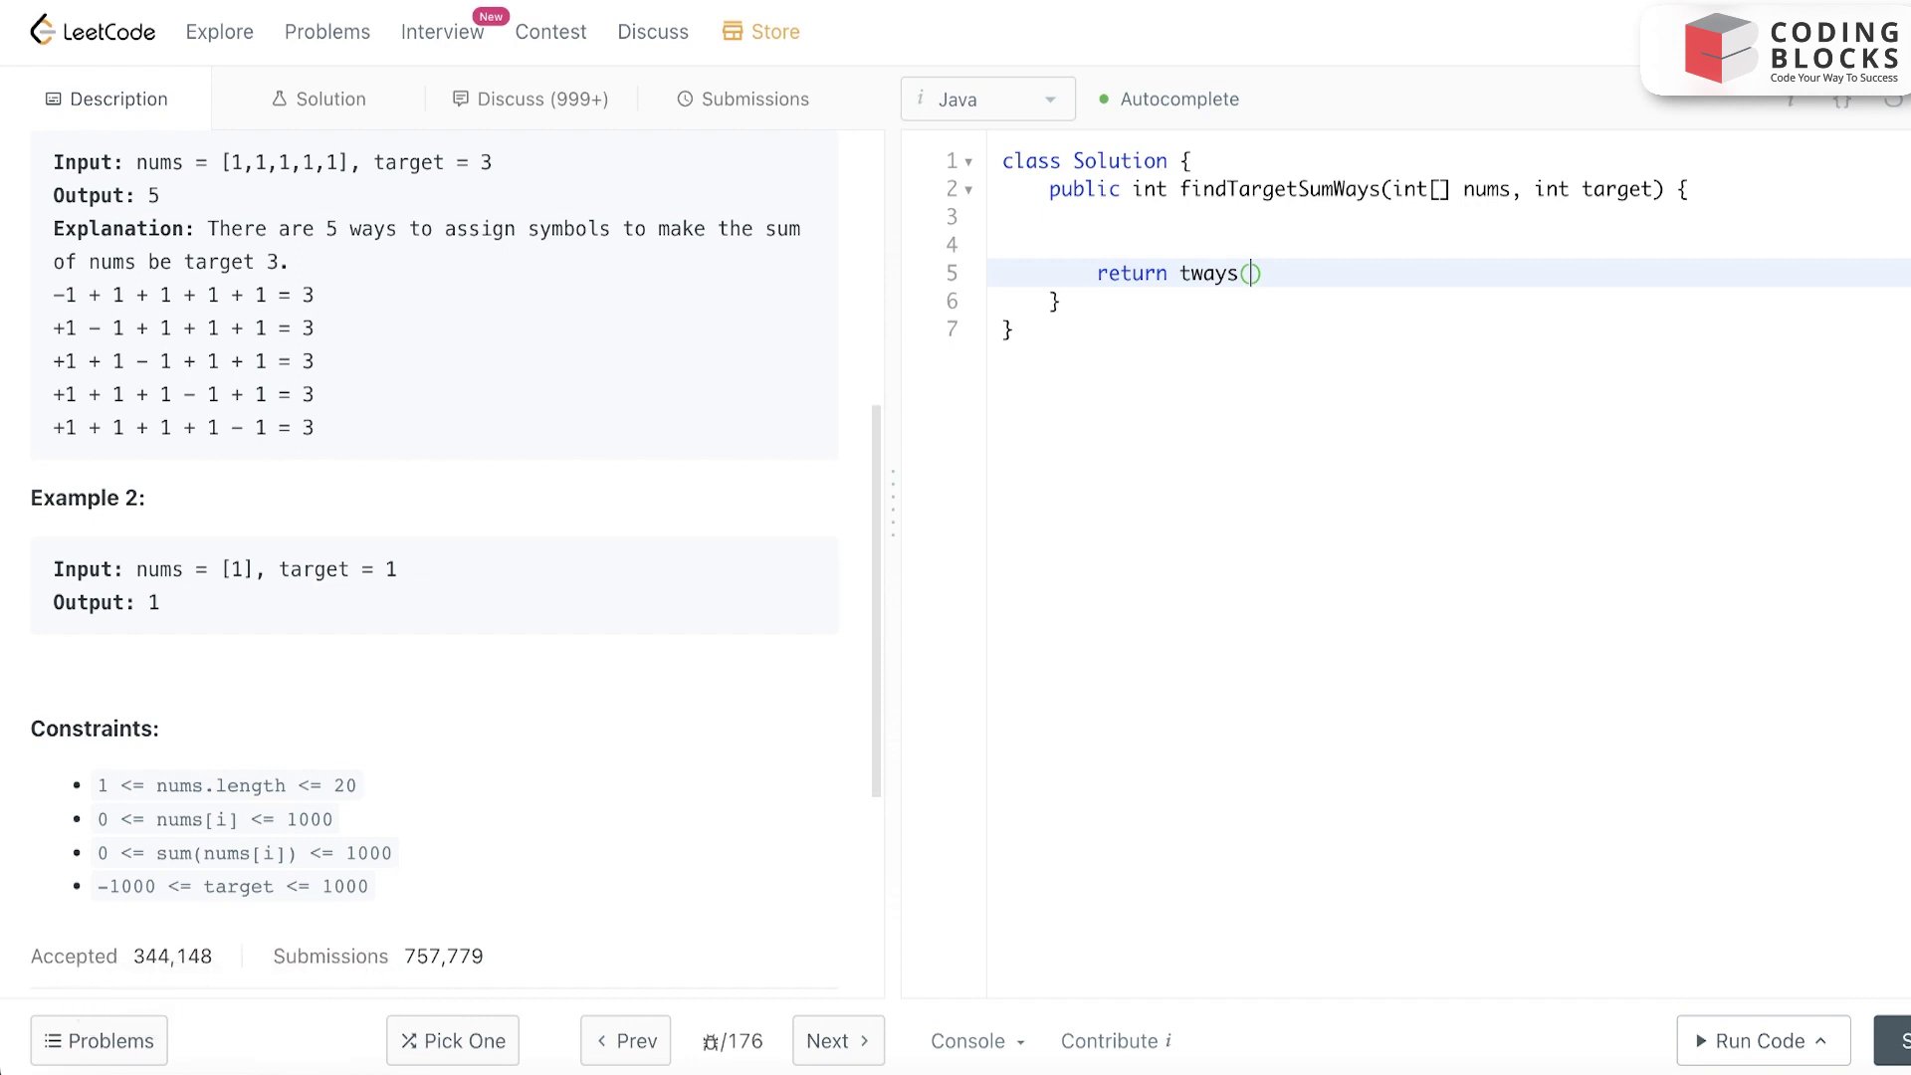
{"action": "type", "text": "nums"}
{"action": "type", "text": ","}
{"action": "type", "text": "target"}
{"action": "type", "text": ",0"}
{"action": "type", "text": ",ne"}
{"action": "type", "text": "w "}
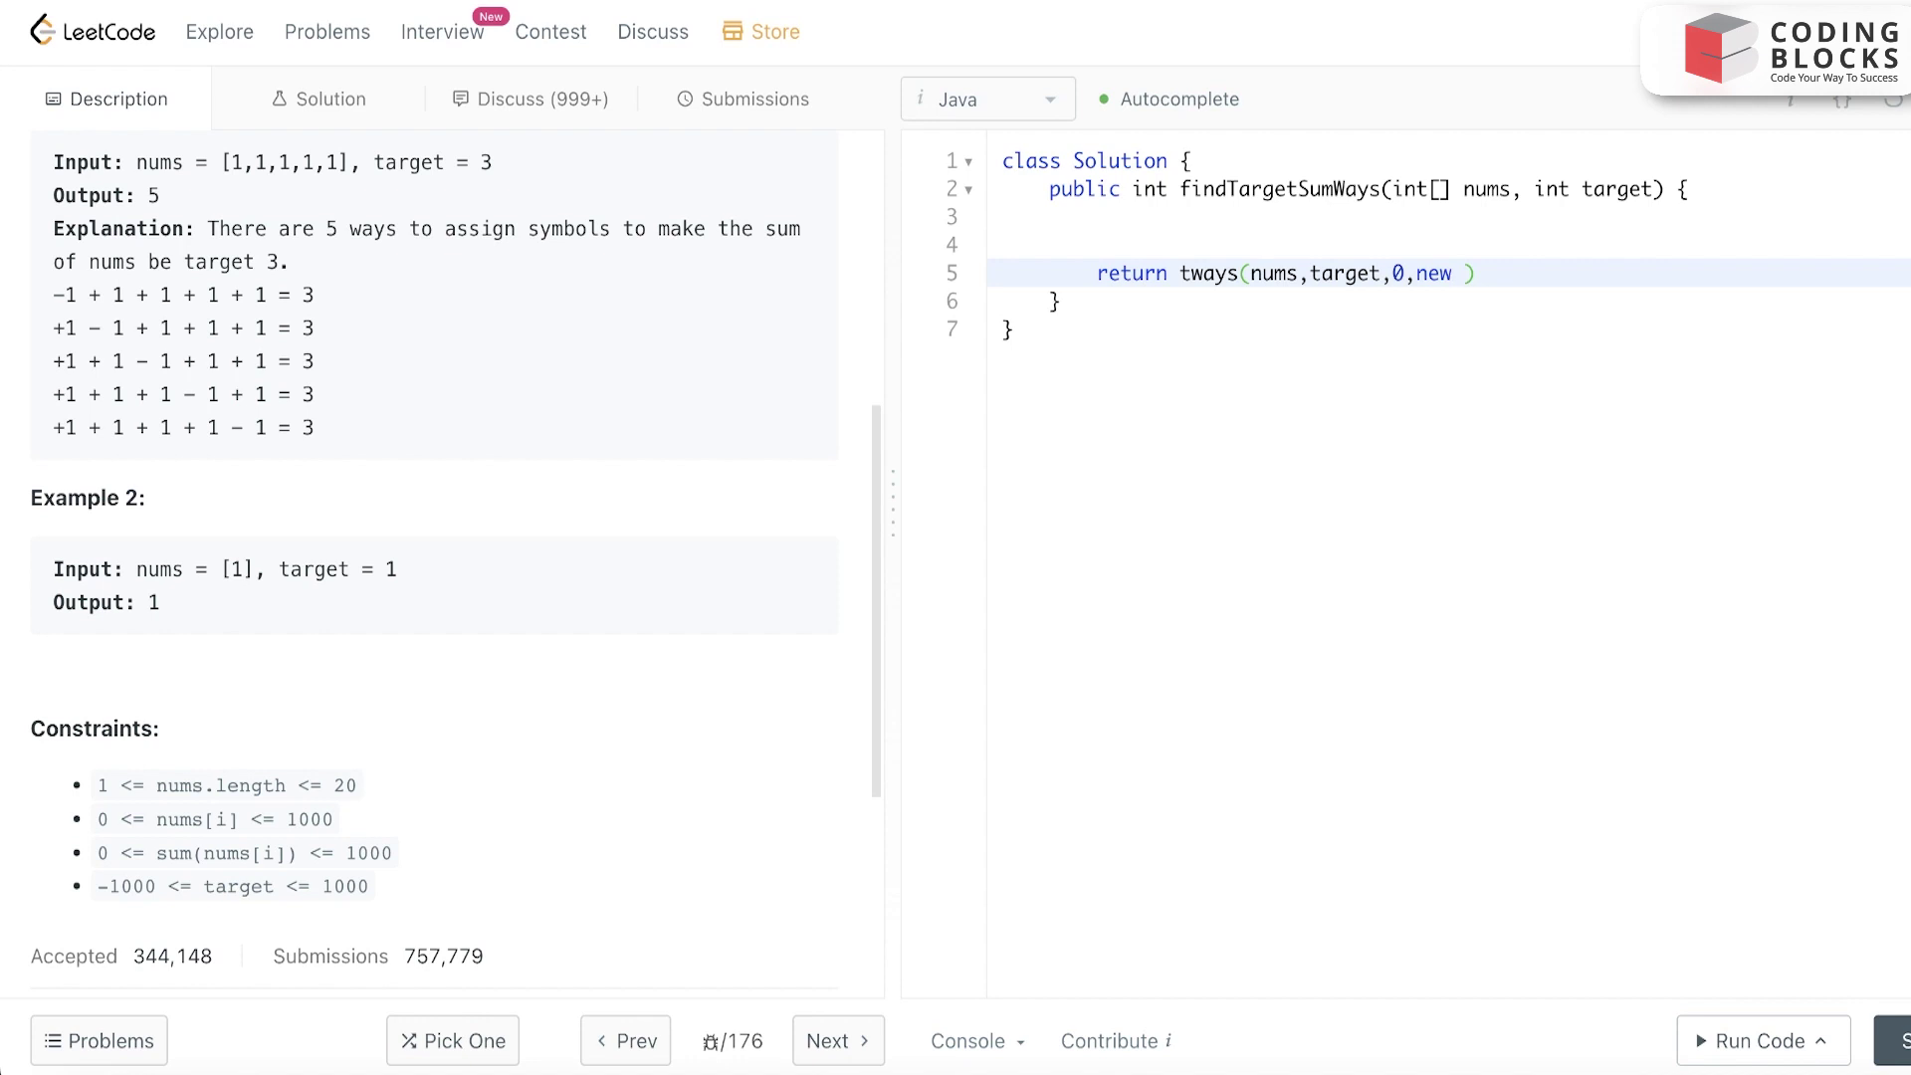
{"action": "type", "text": "Hs"}
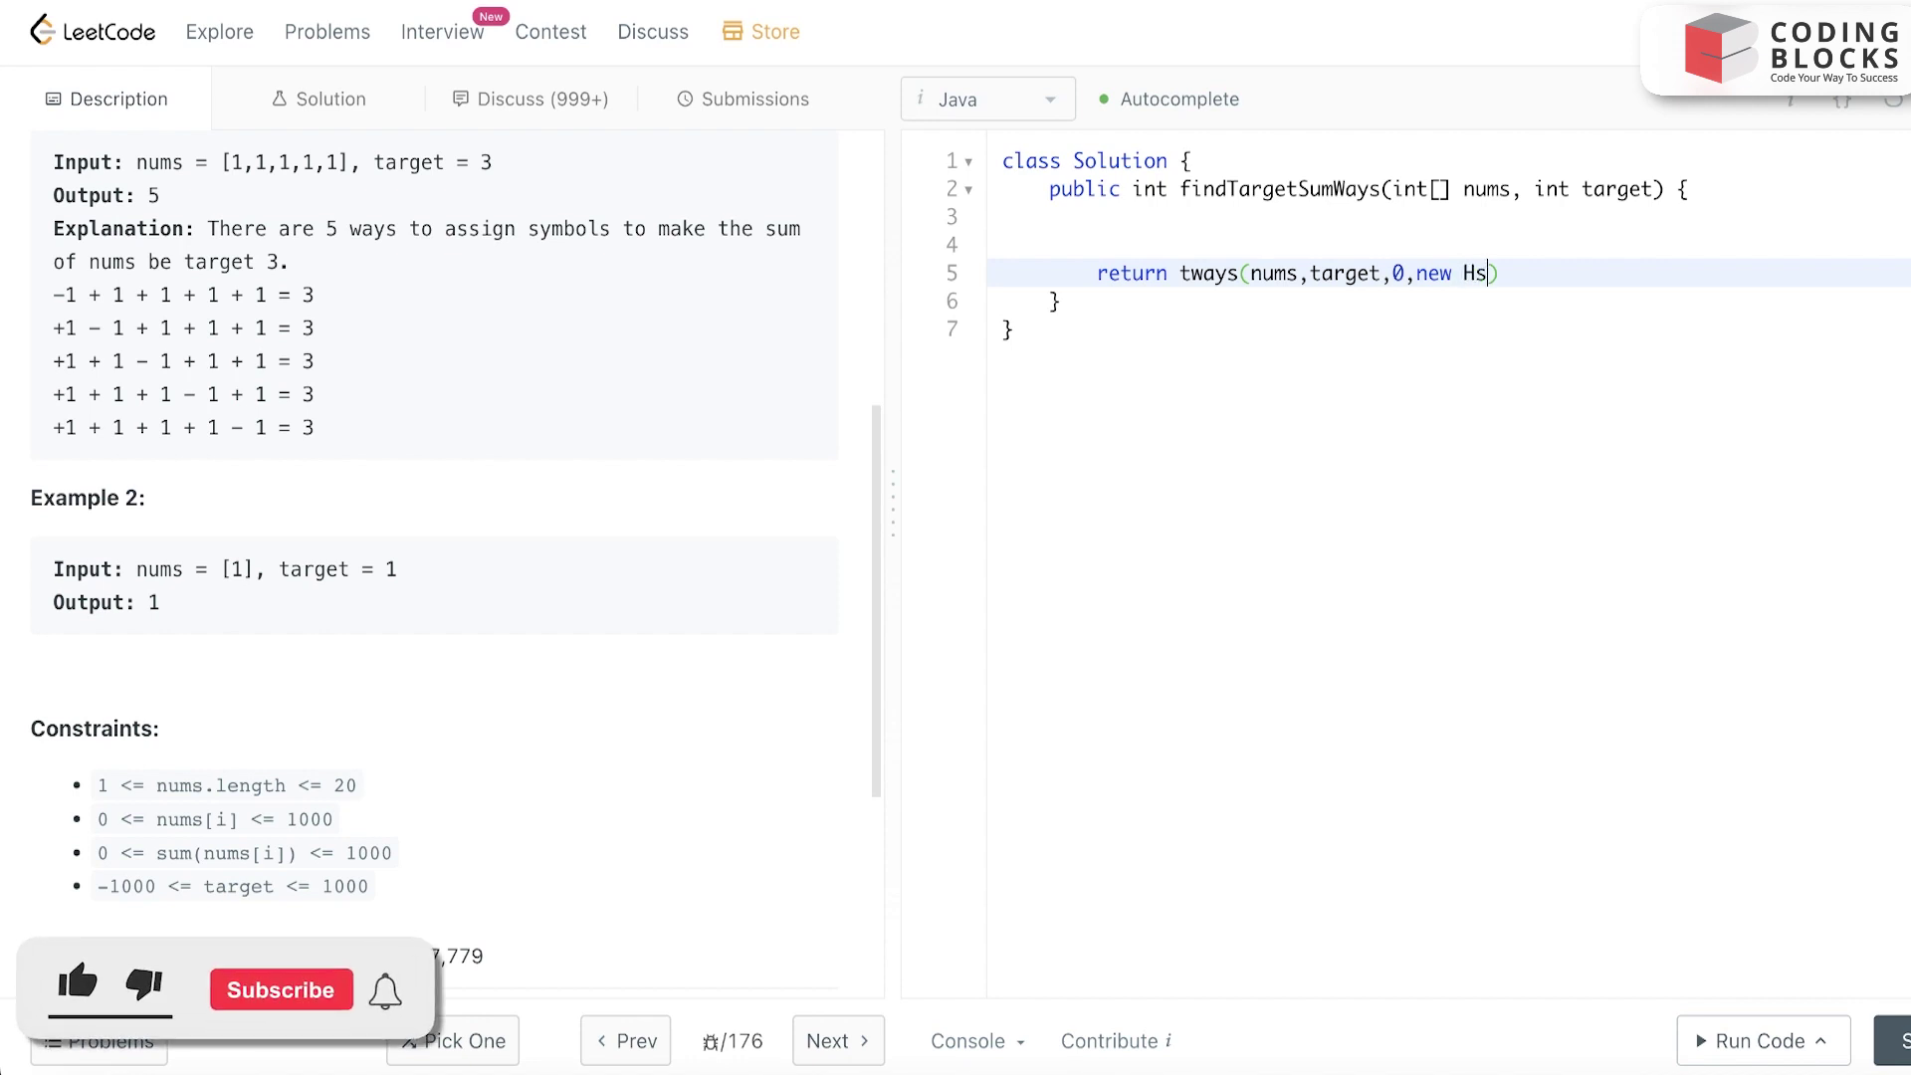
{"action": "key", "text": "BackSpace"}
{"action": "type", "text": "as"}
{"action": "type", "text": "hMa"}
{"action": "type", "text": "p"}
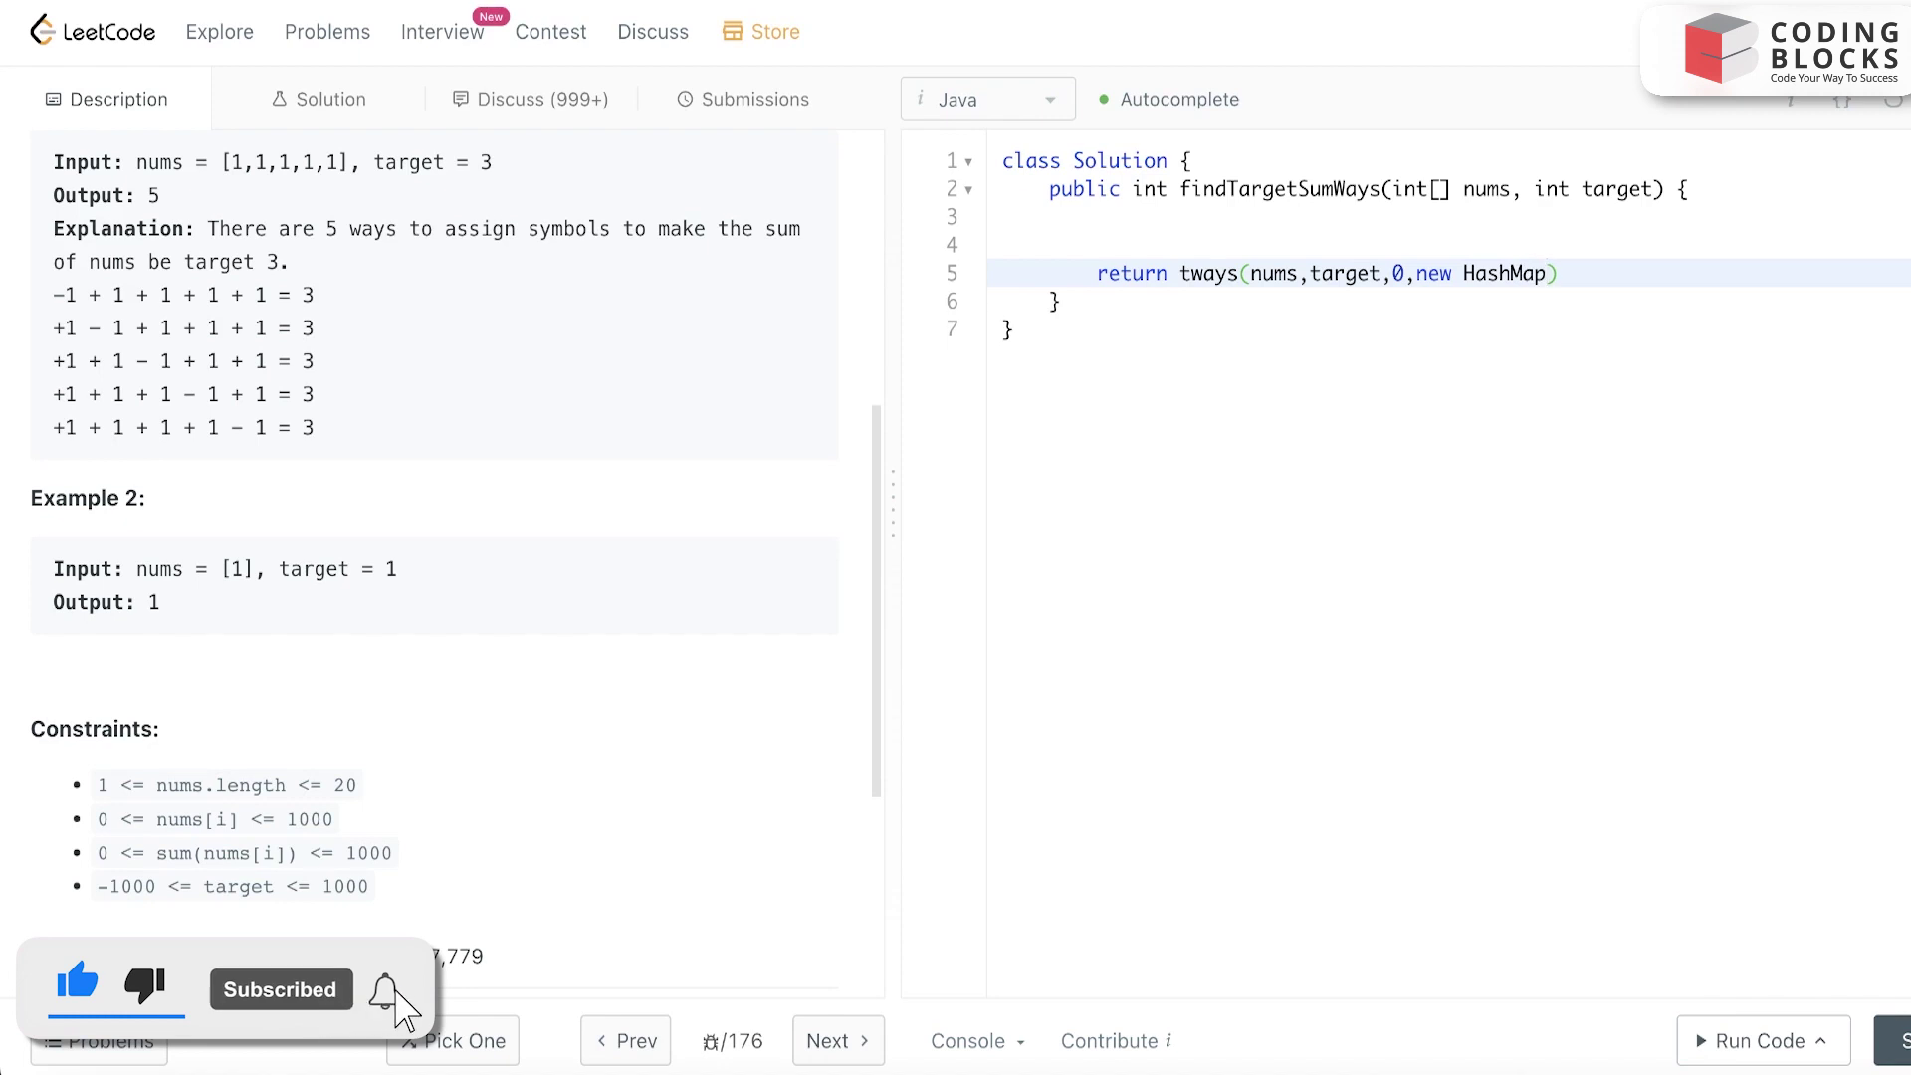
{"action": "type", "text": "<int"}
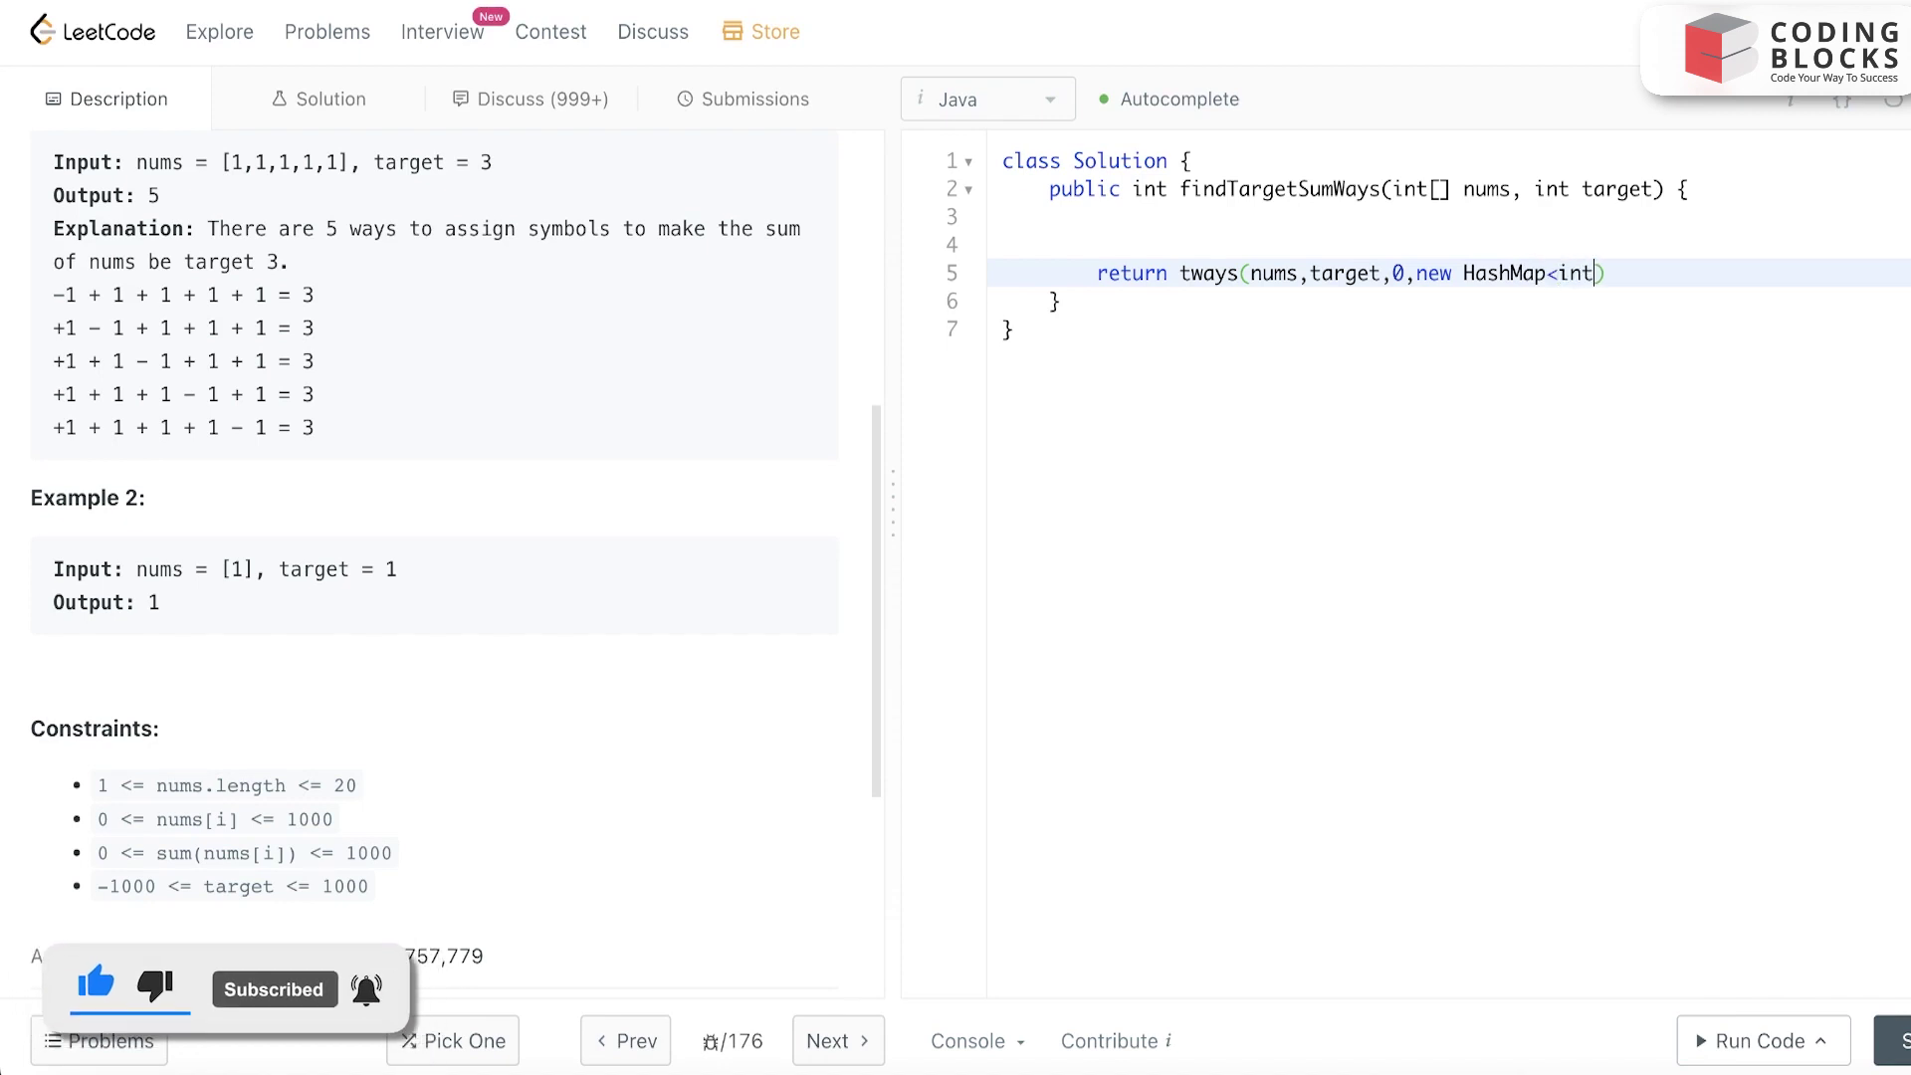
{"action": "key", "text": "BackSpace"}
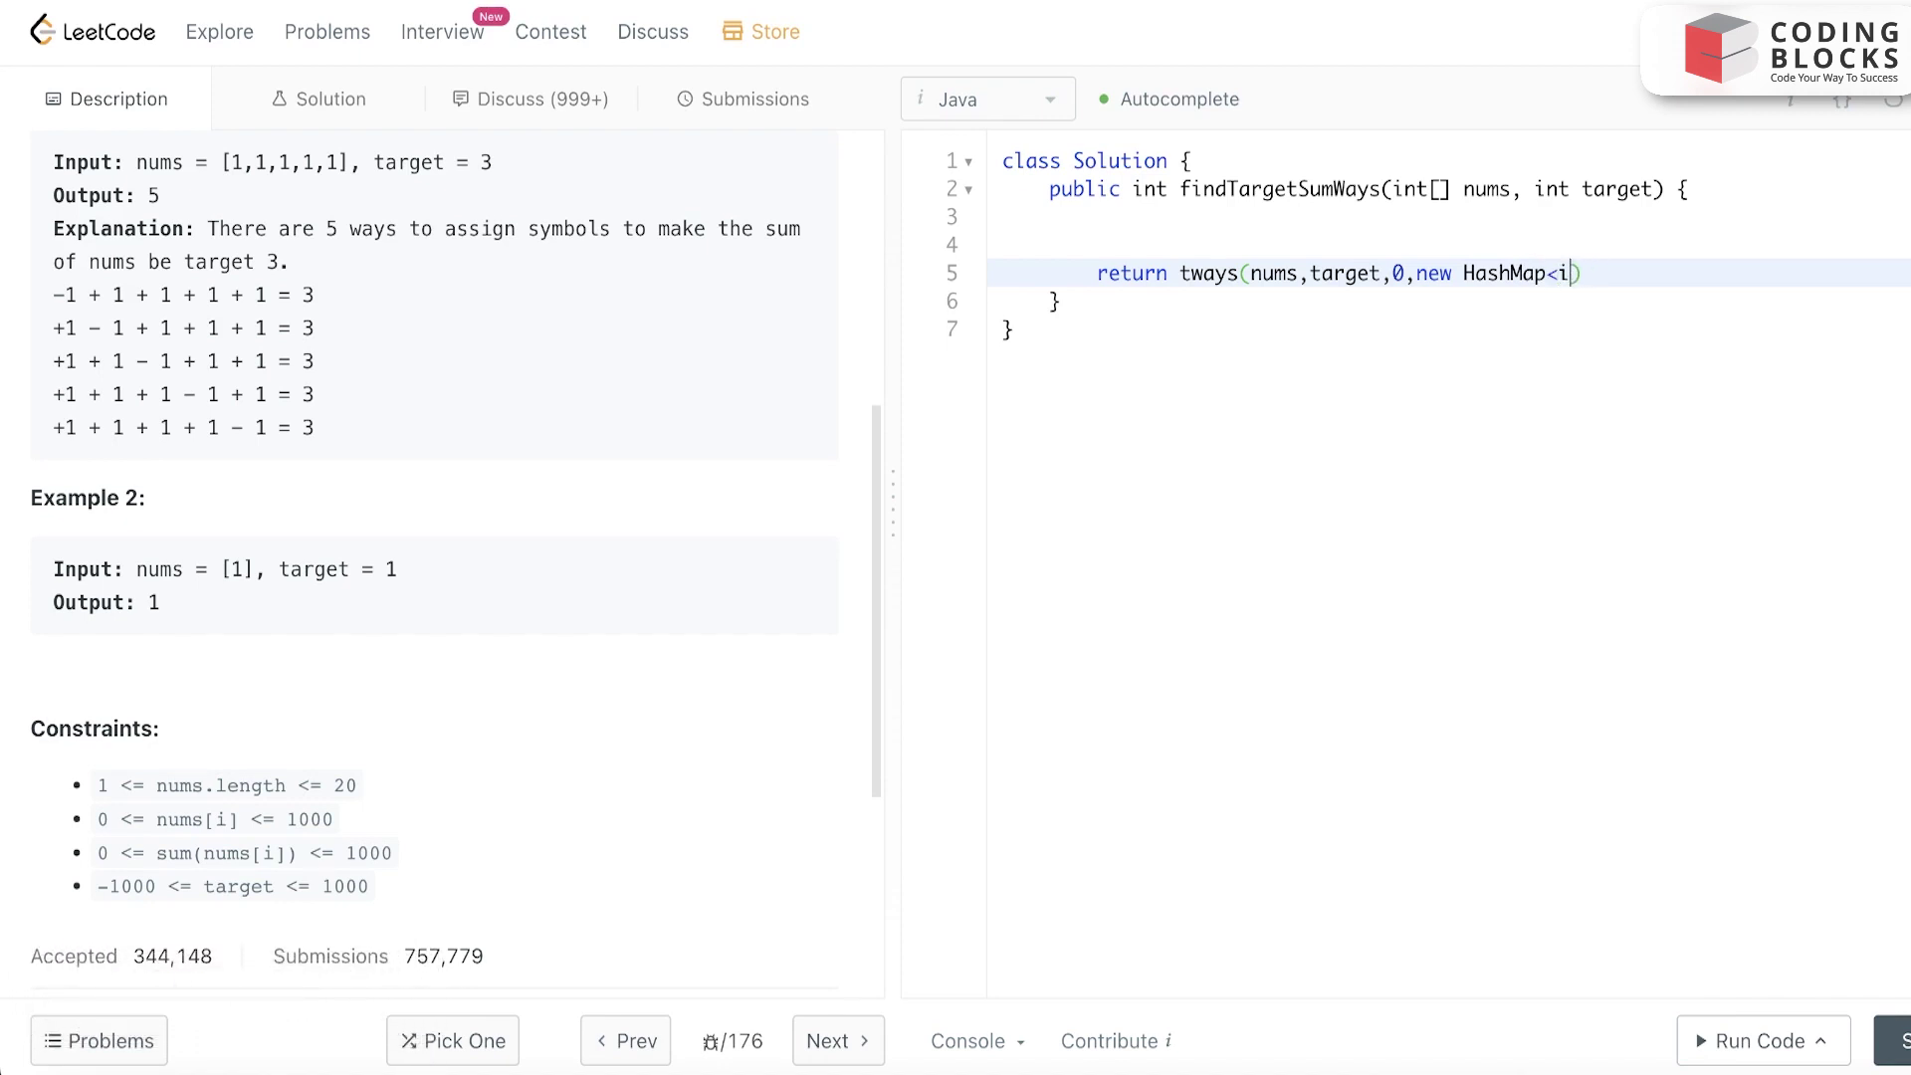
{"action": "key", "text": "BackSpace"}
{"action": "type", "text": "St"}
{"action": "type", "text": "ring,"}
{"action": "type", "text": "Integer"}
{"action": "type", "text": "> ("}
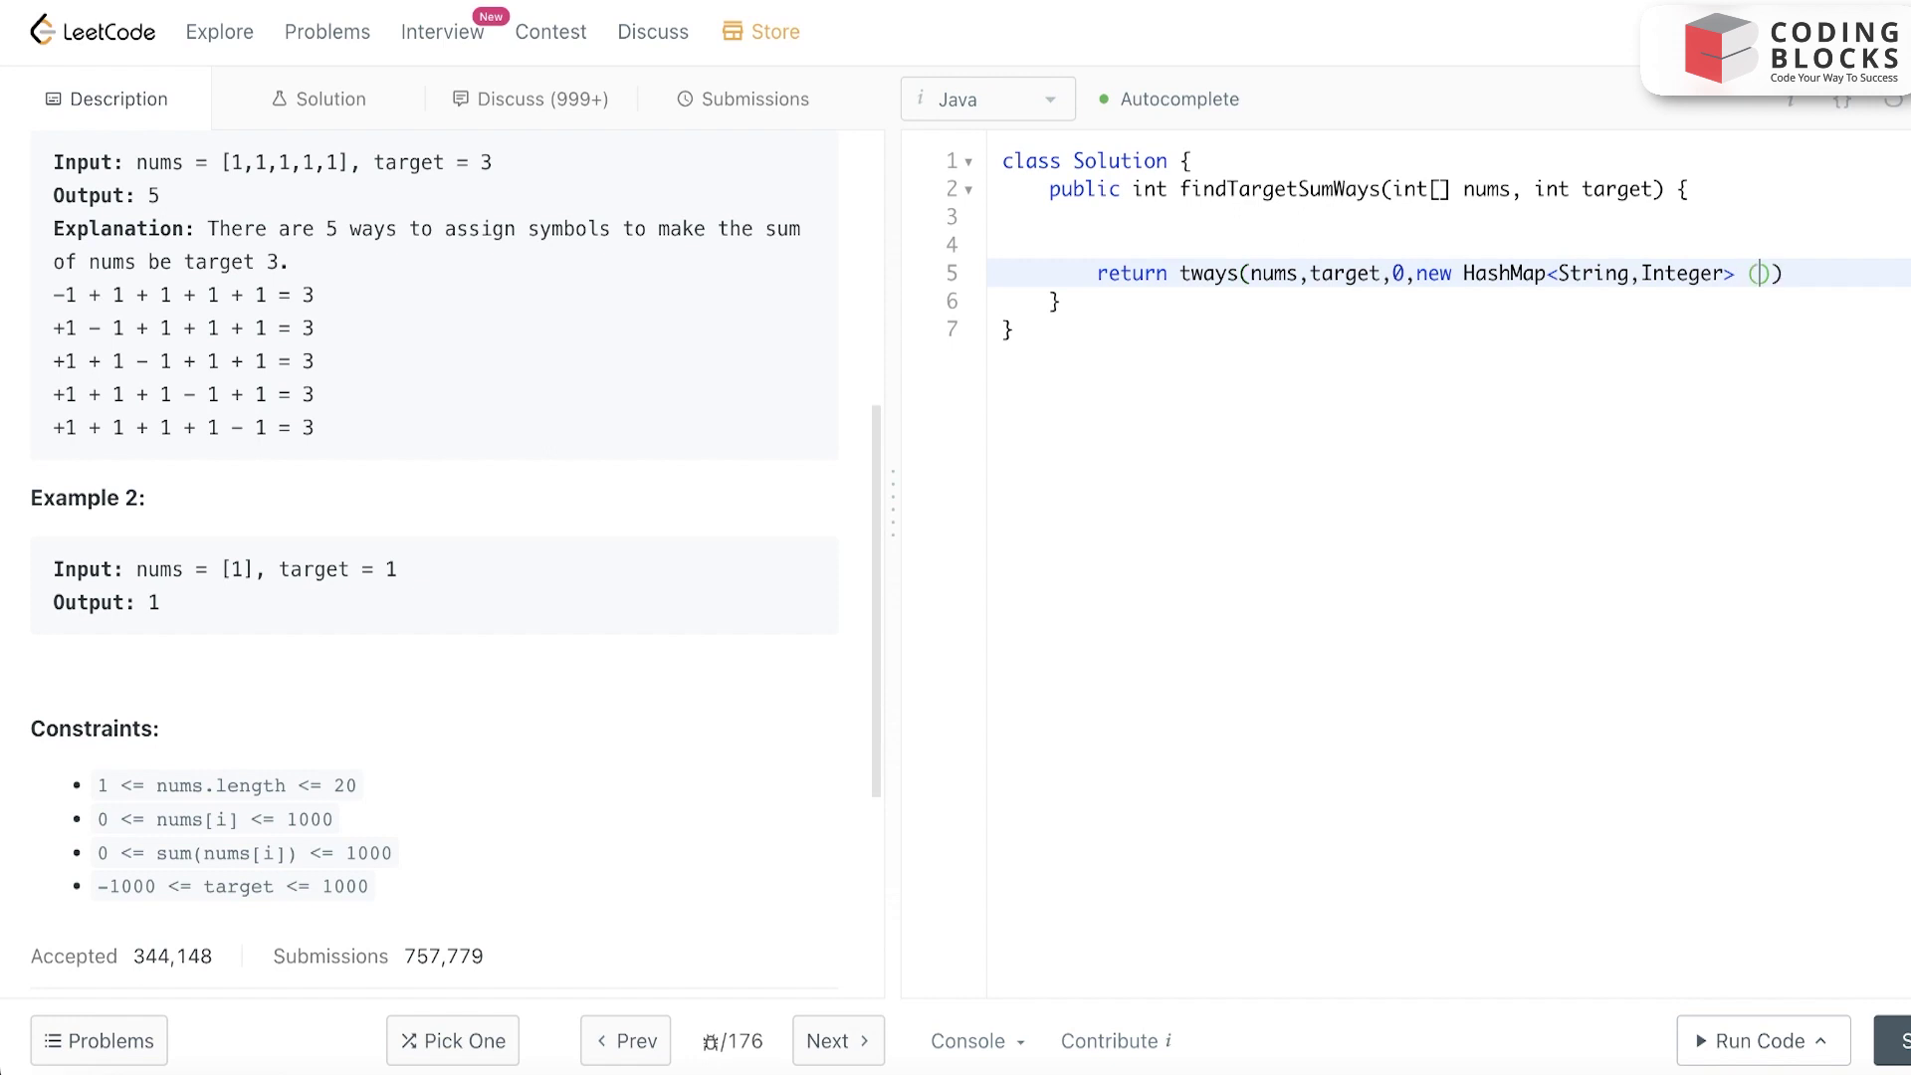
{"action": "type", "text": "))"}
{"action": "type", "text": ";"}
{"action": "key", "text": "Return"}
{"action": "key", "text": "Down"}
{"action": "key", "text": "End"}
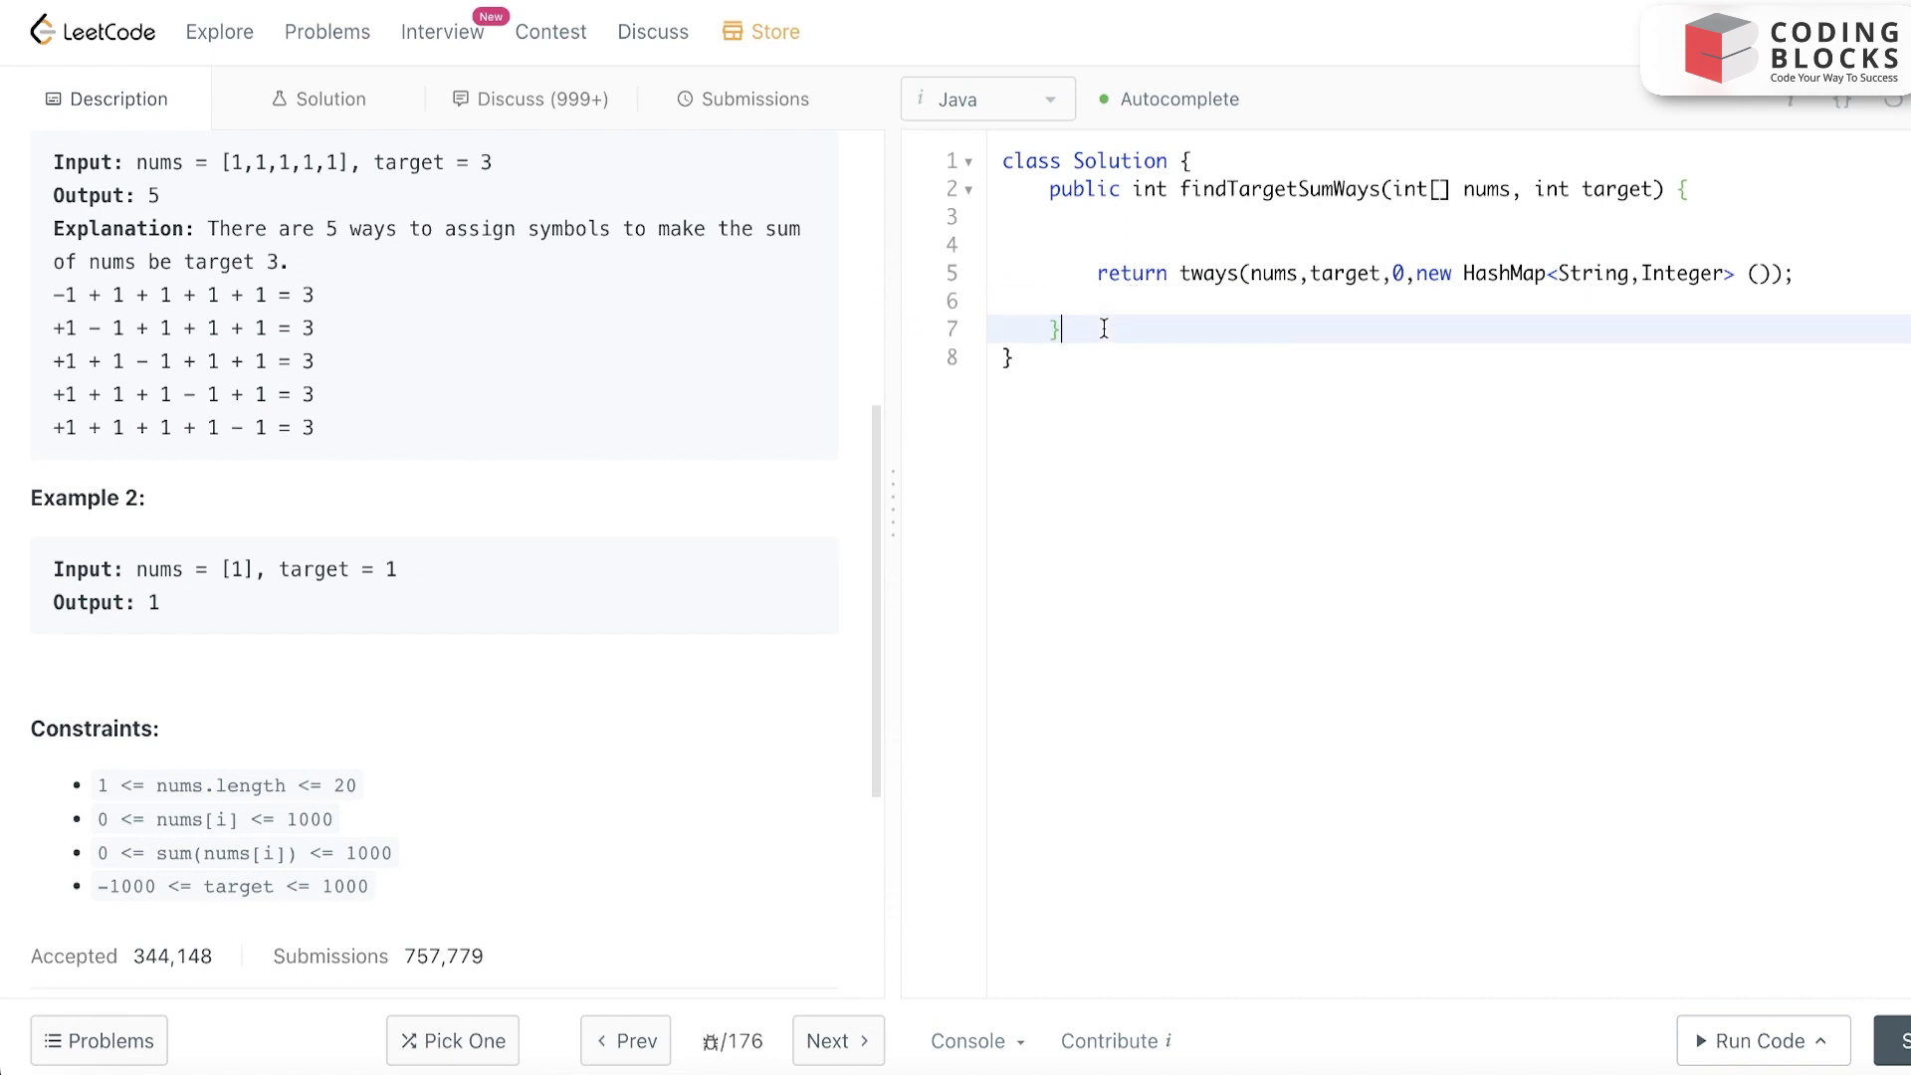
{"action": "key", "text": "Return"}
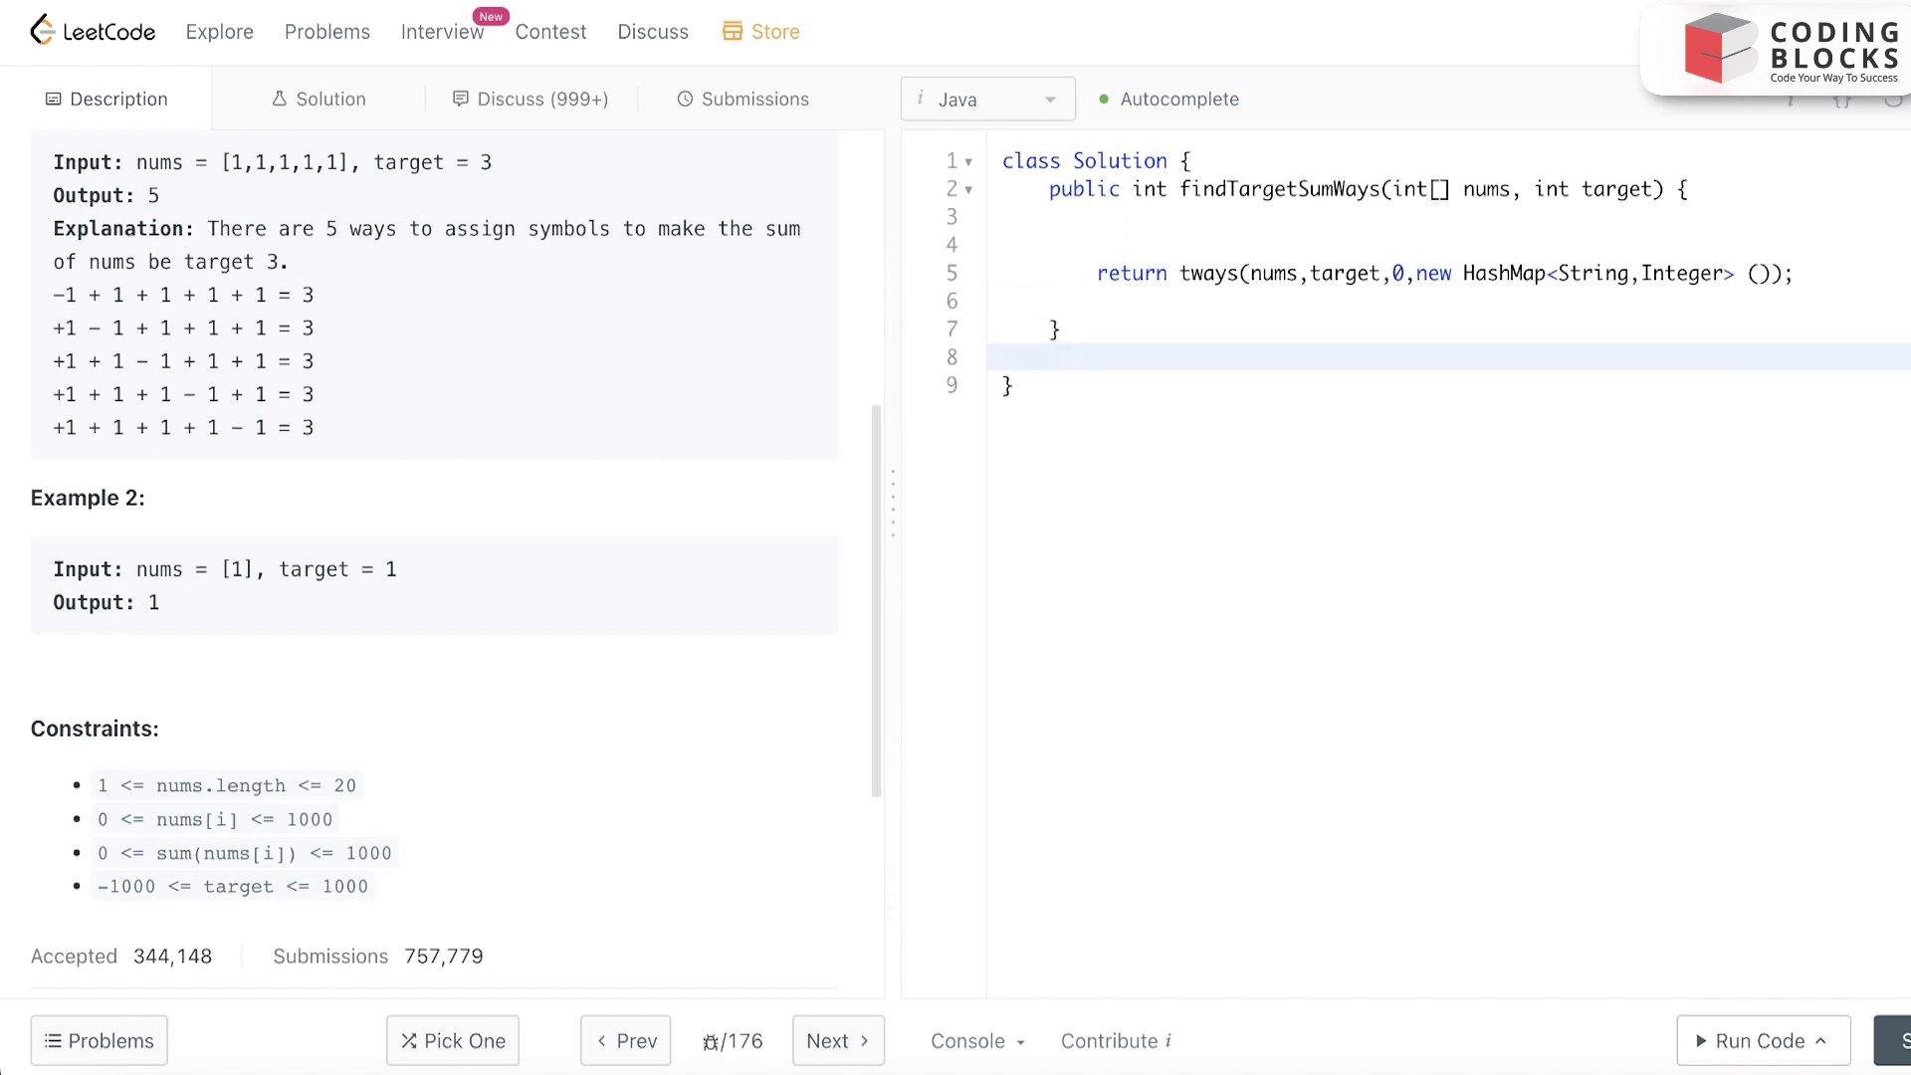
{"action": "type", "text": "public int tw"}
{"action": "type", "text": "ays("}
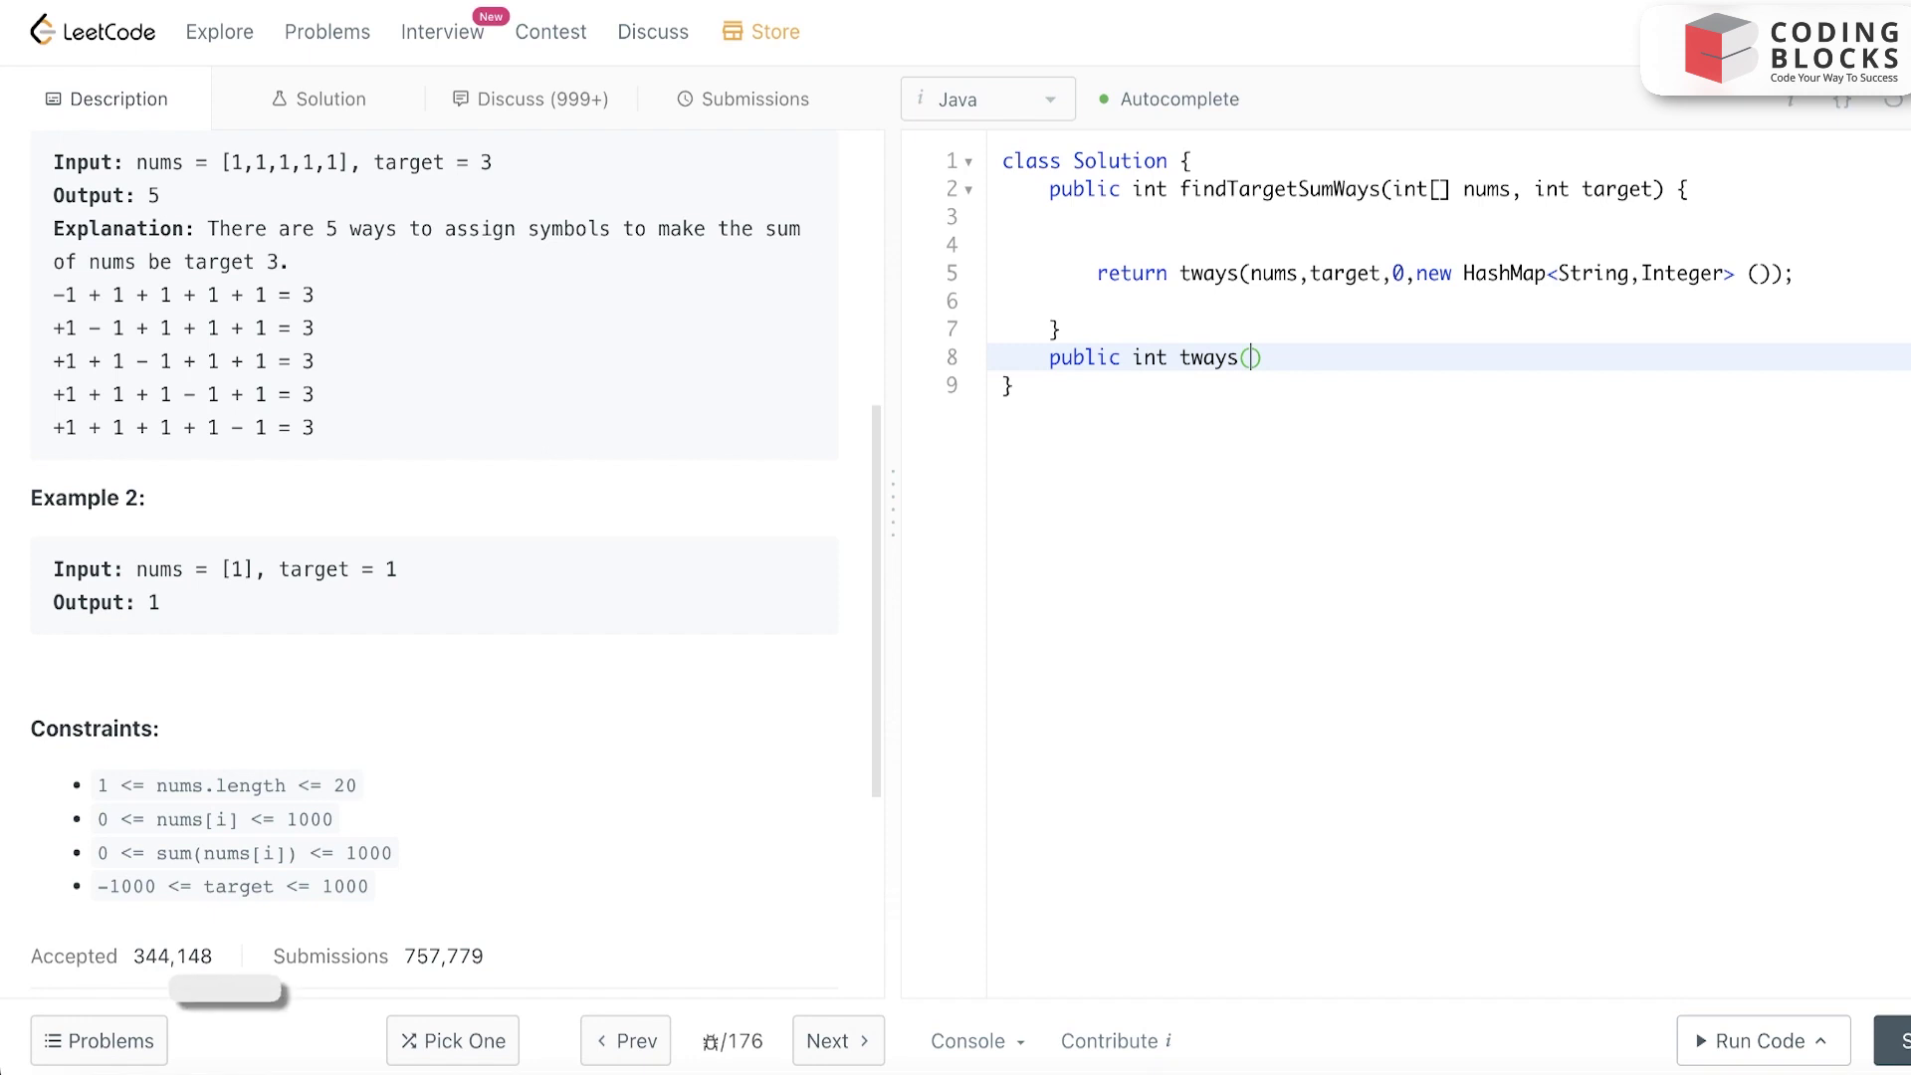
{"action": "type", "text": "int ["}
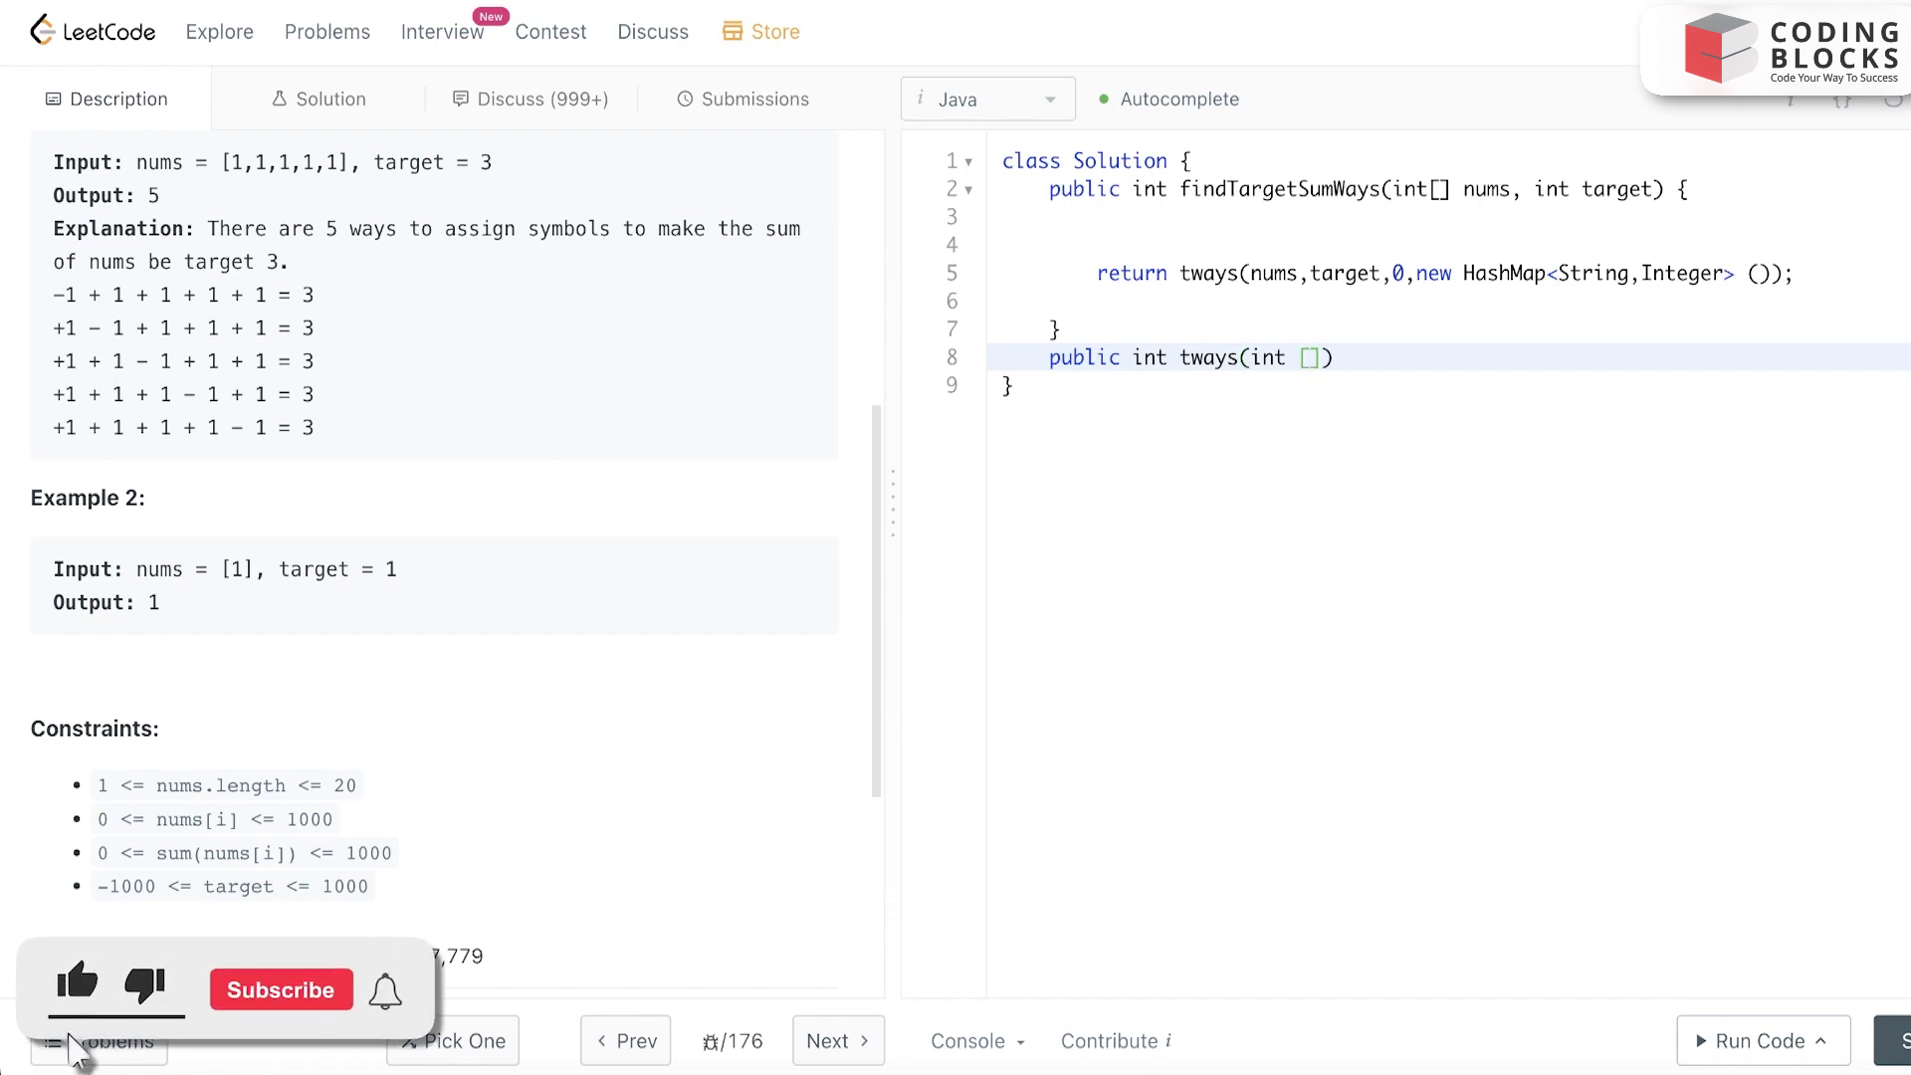
- Write the tways header with nums, target, curr and a pasted HashMap<String,Integer> parameter
{"action": "key", "text": "Up"}
{"action": "left_click", "coordinate": [1321, 358]}
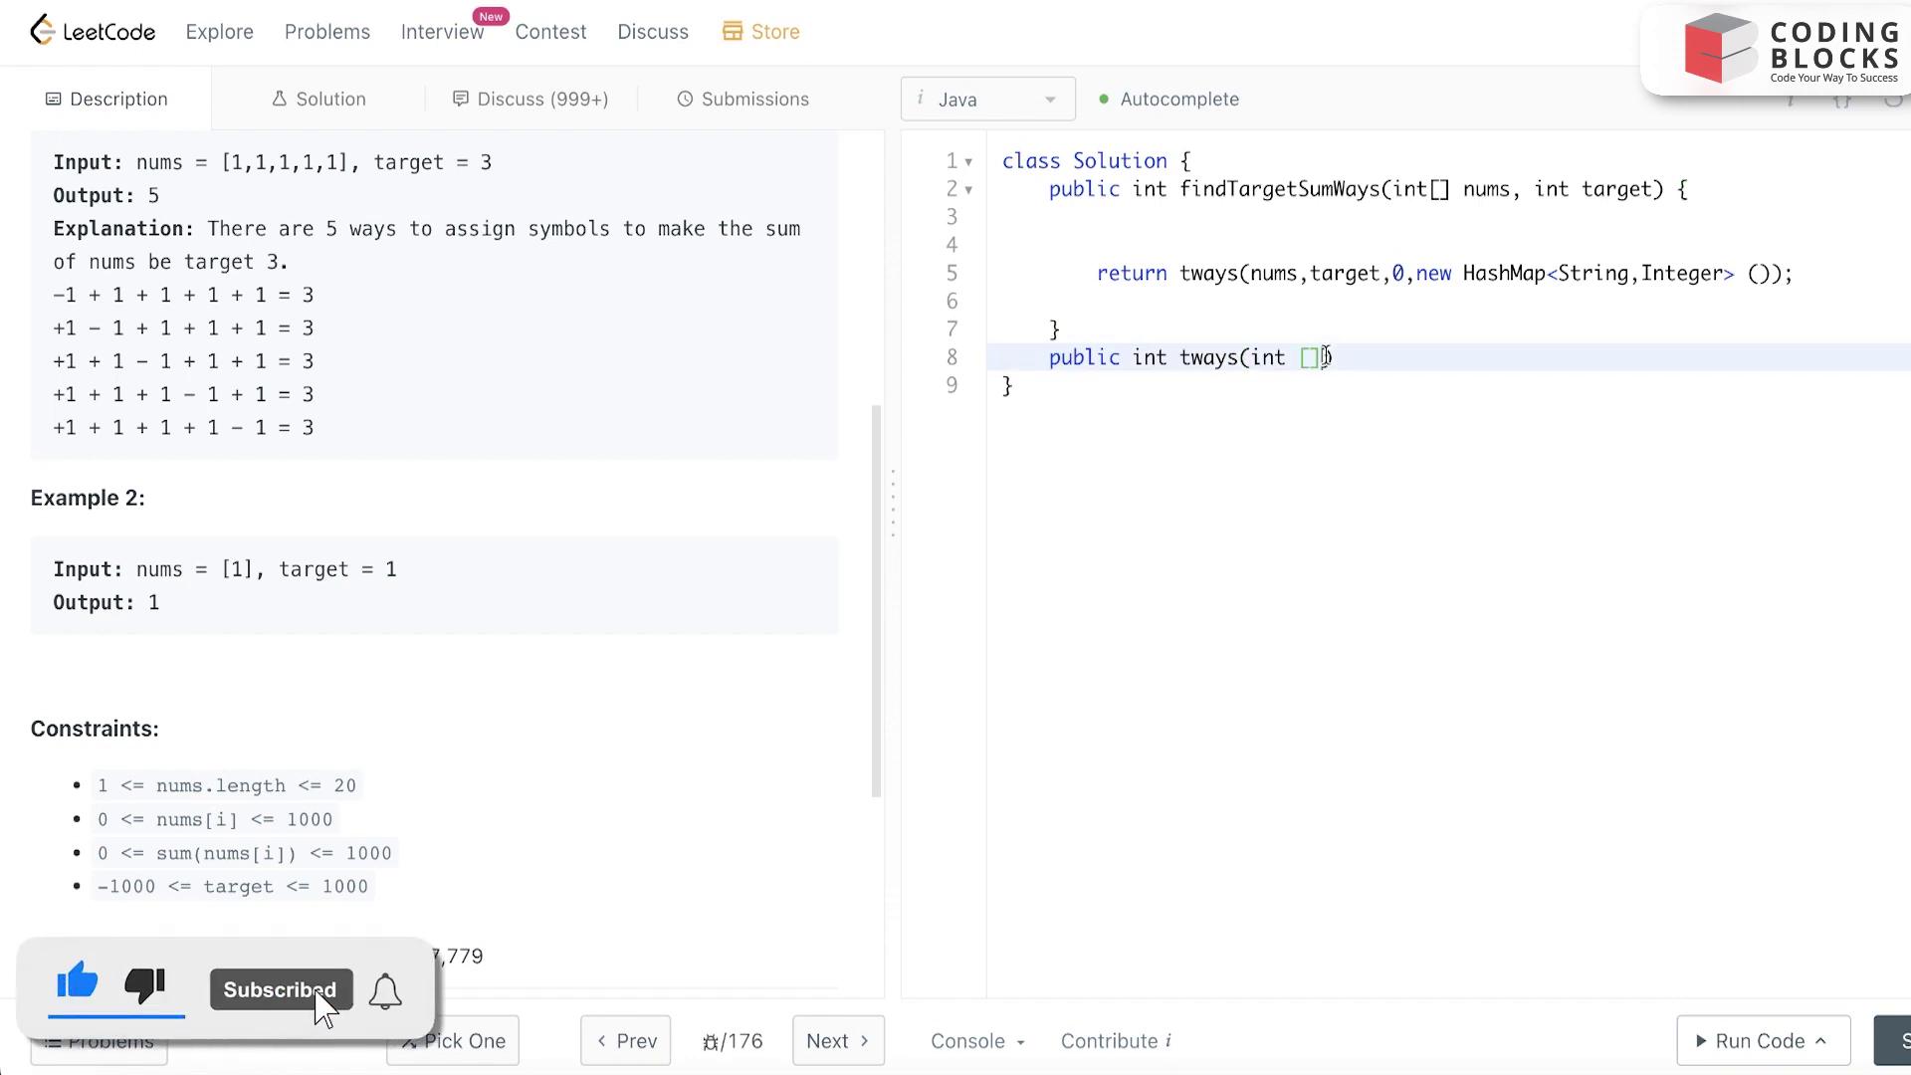
{"action": "type", "text": "nums,"}
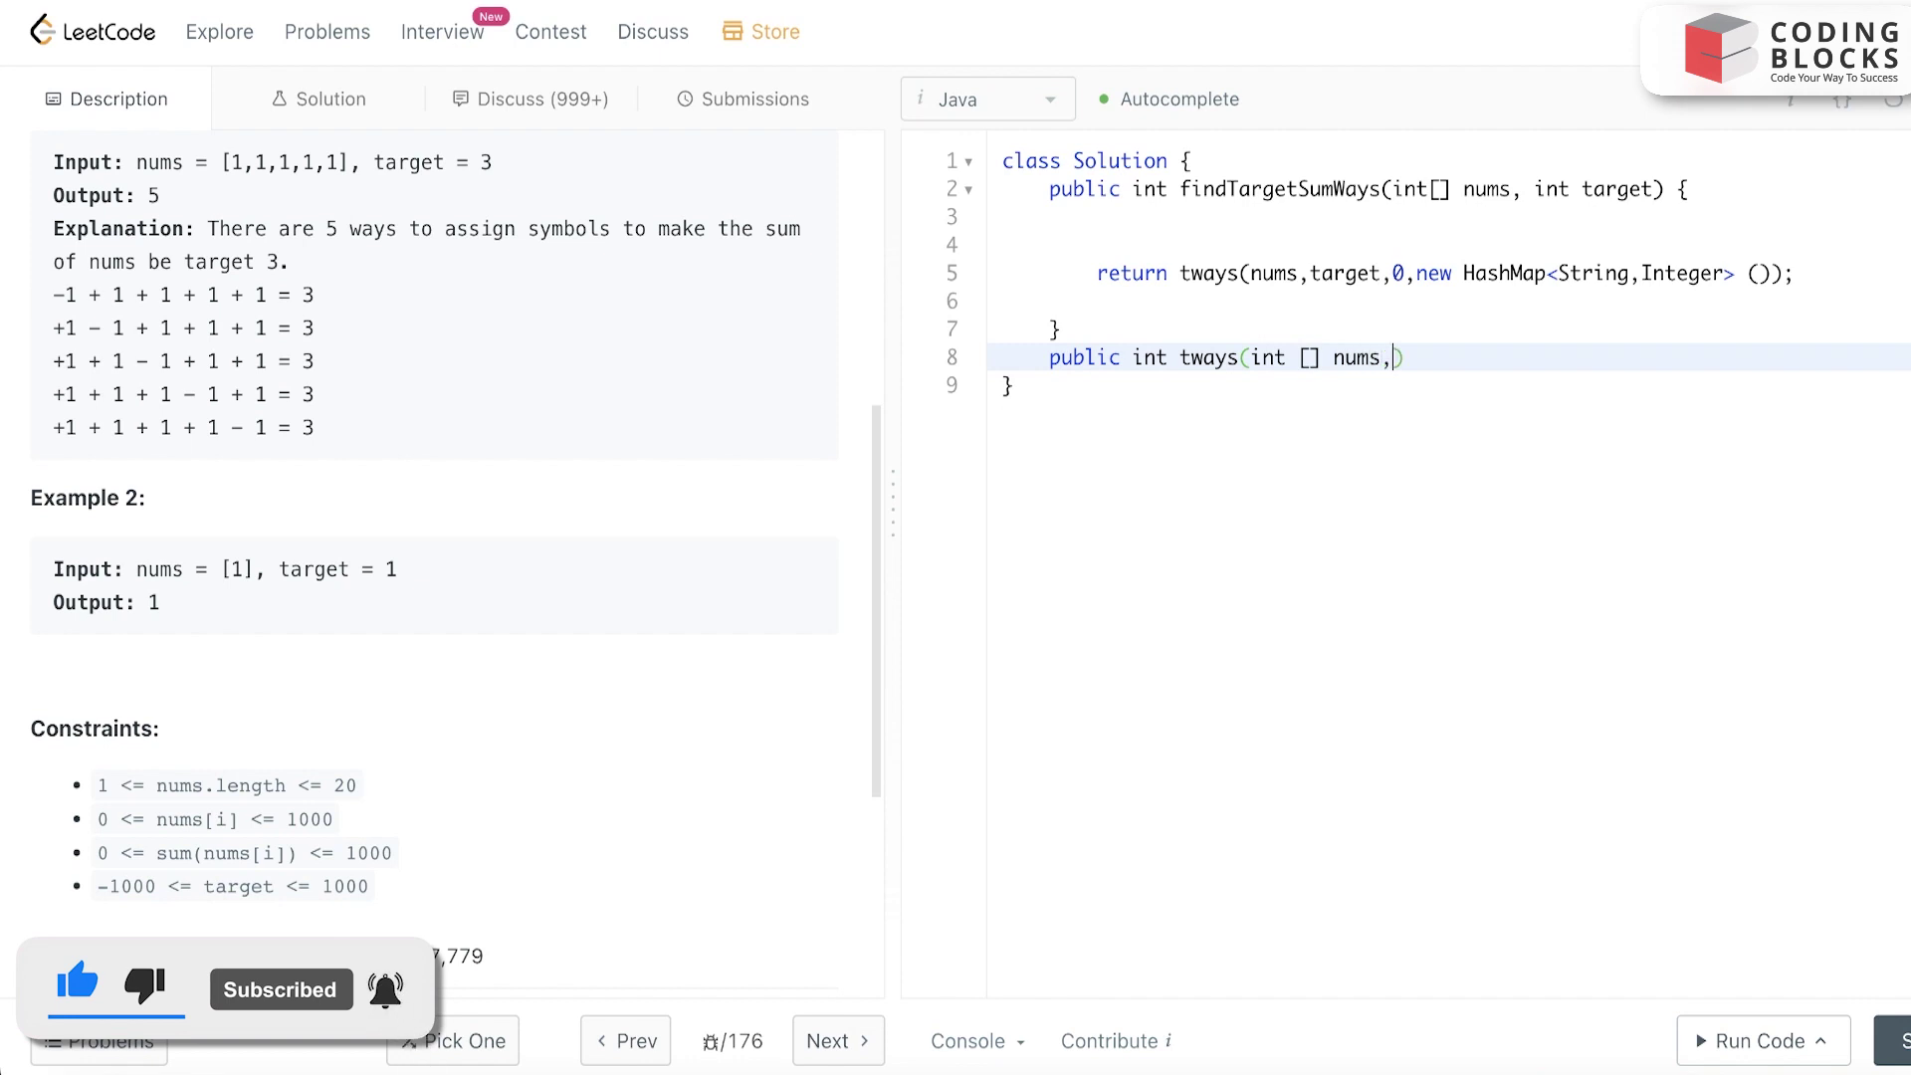
{"action": "type", "text": "int ta"}
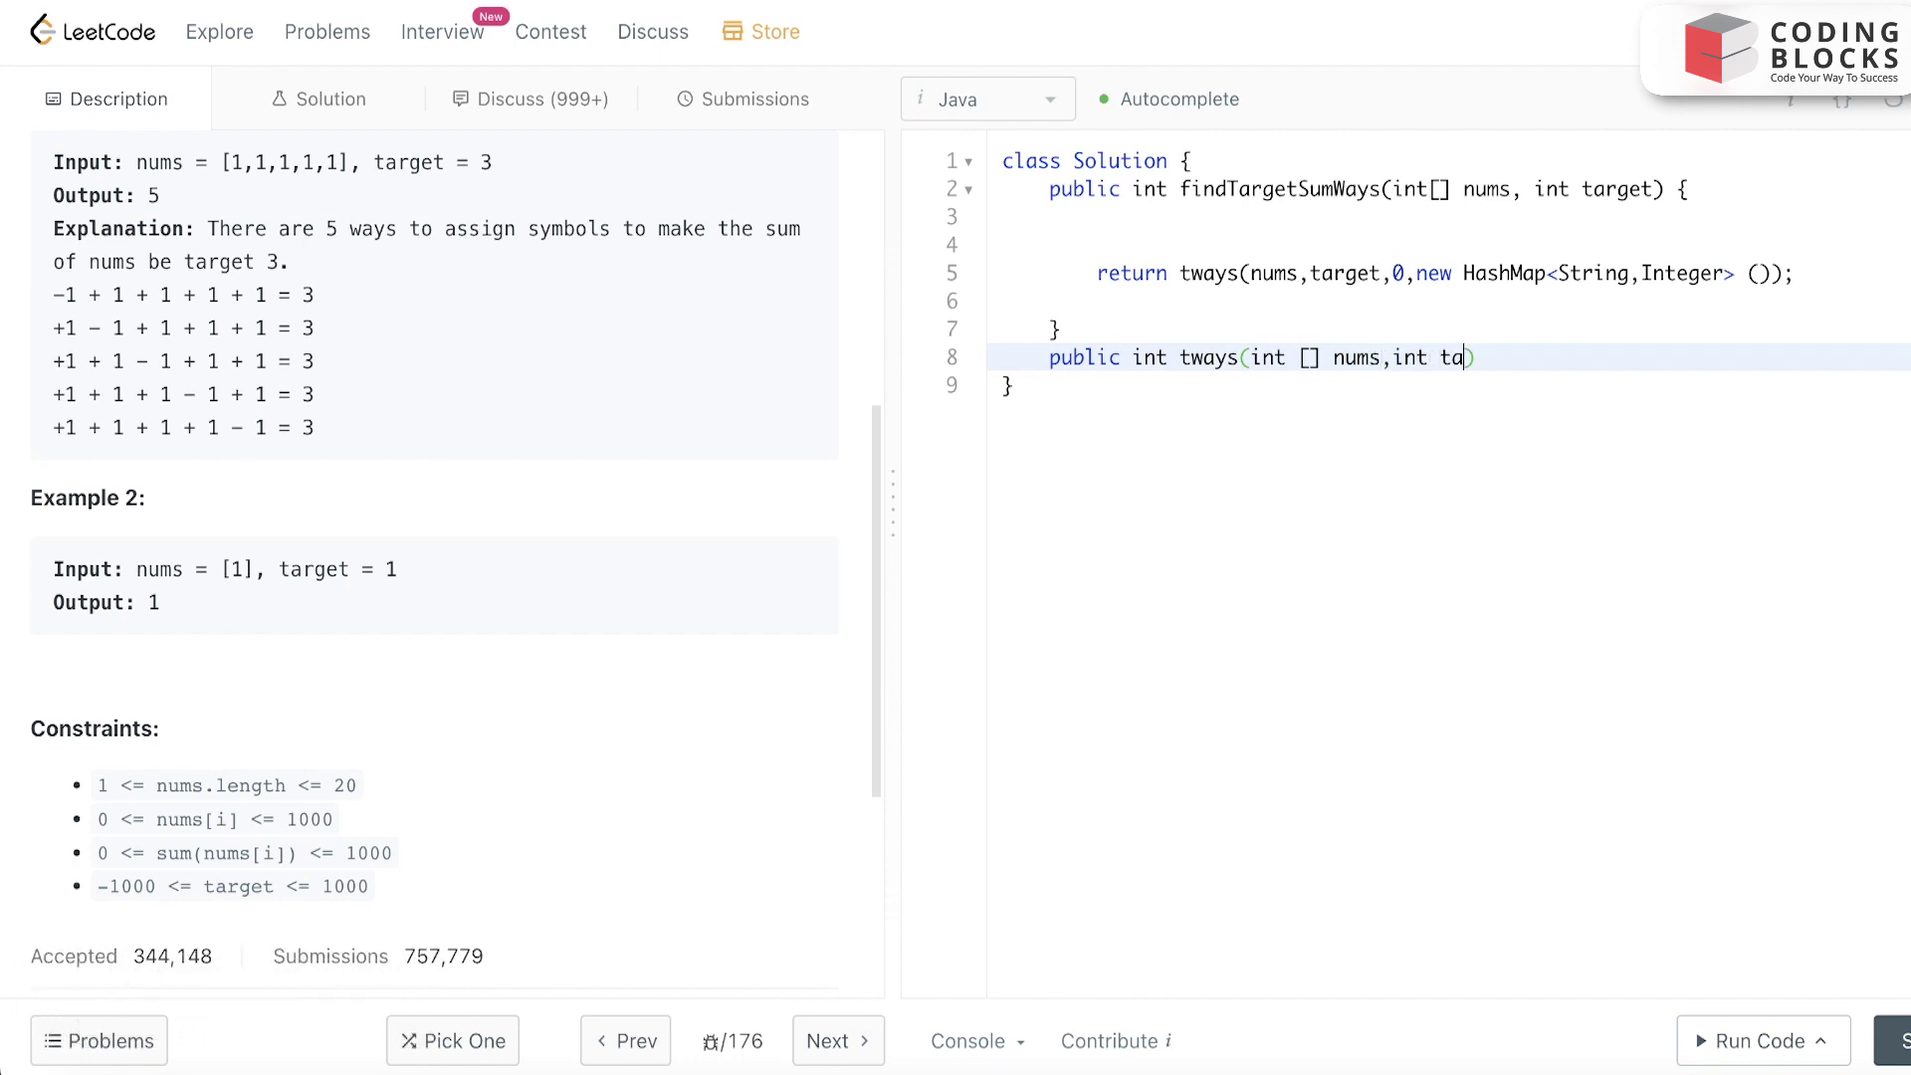
{"action": "type", "text": "rget"}
{"action": "type", "text": ",int c"}
{"action": "type", "text": "urr,"}
{"action": "left_click_drag", "start_coordinate": [1462, 272], "coordinate": [1732, 271]}
{"action": "key", "text": "ctrl+c"}
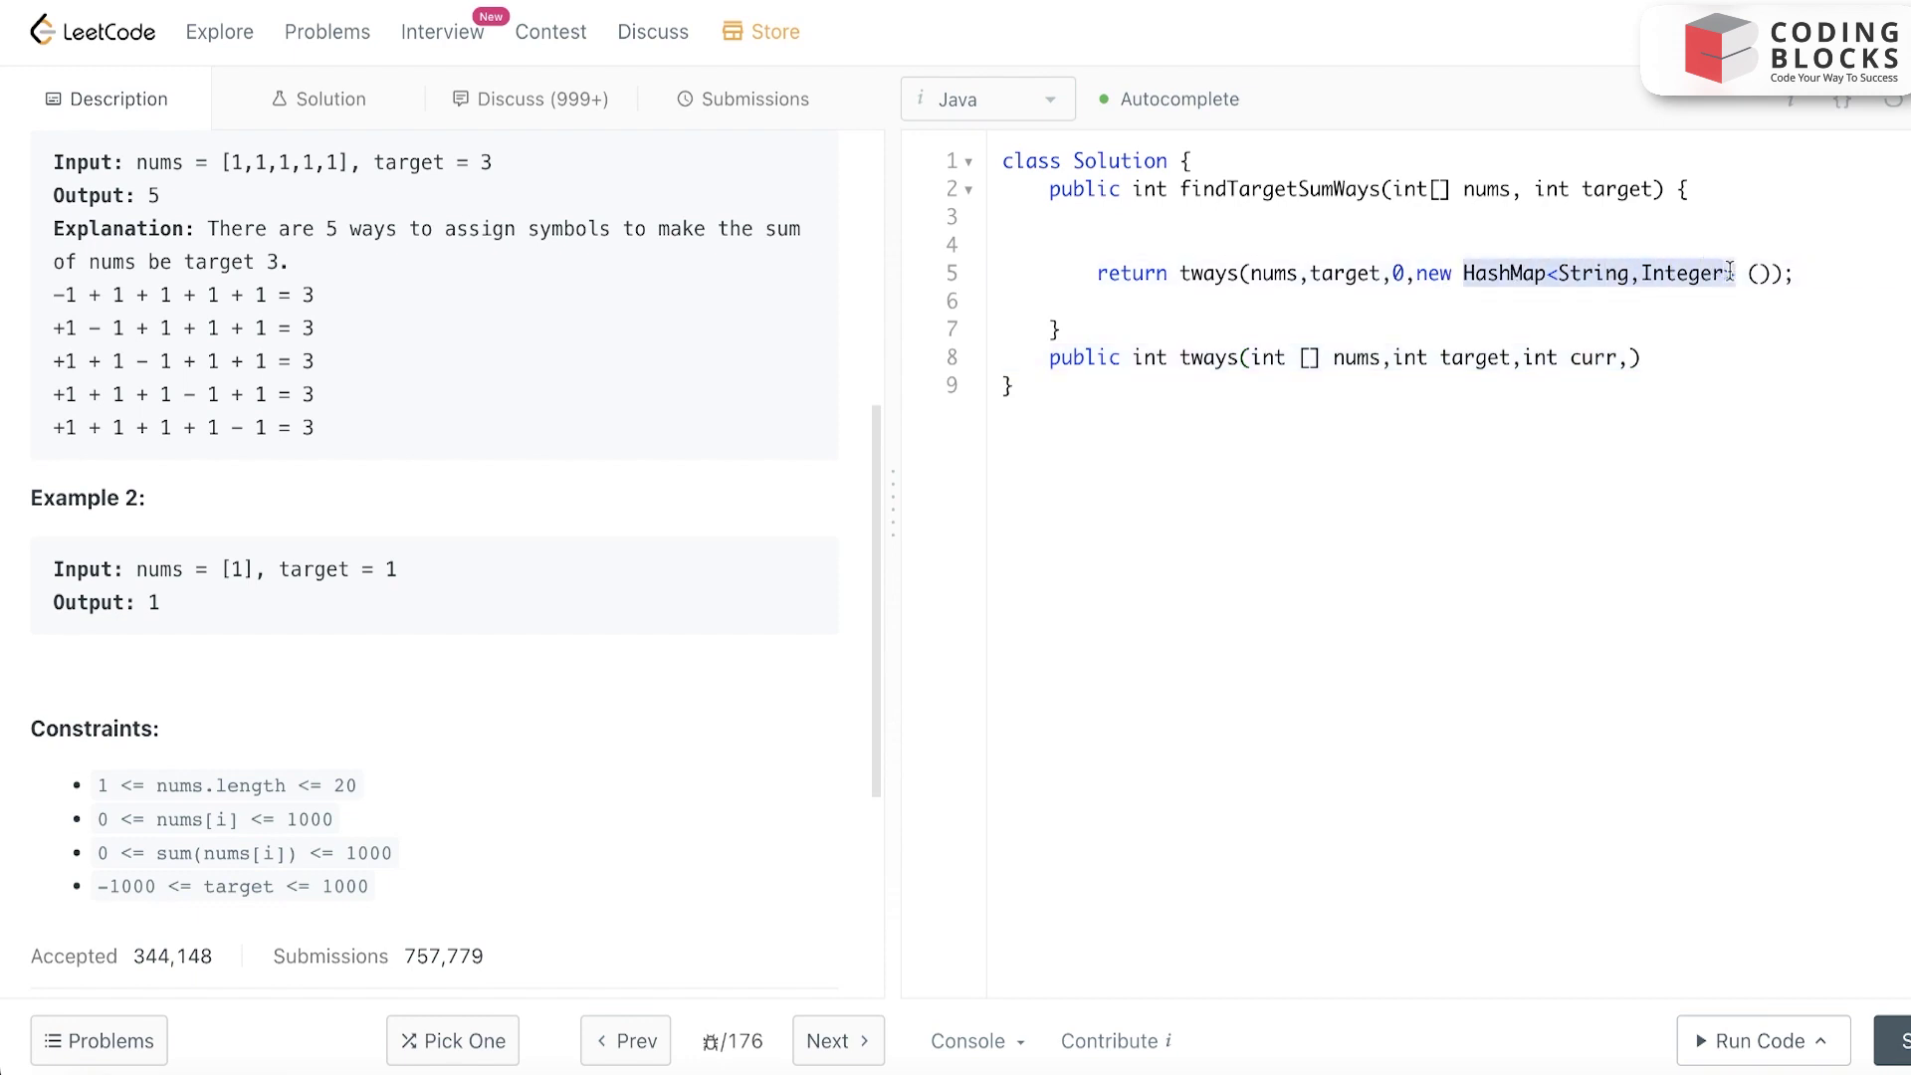
{"action": "left_click", "coordinate": [1629, 357]}
{"action": "key", "text": "ctrl+v"}
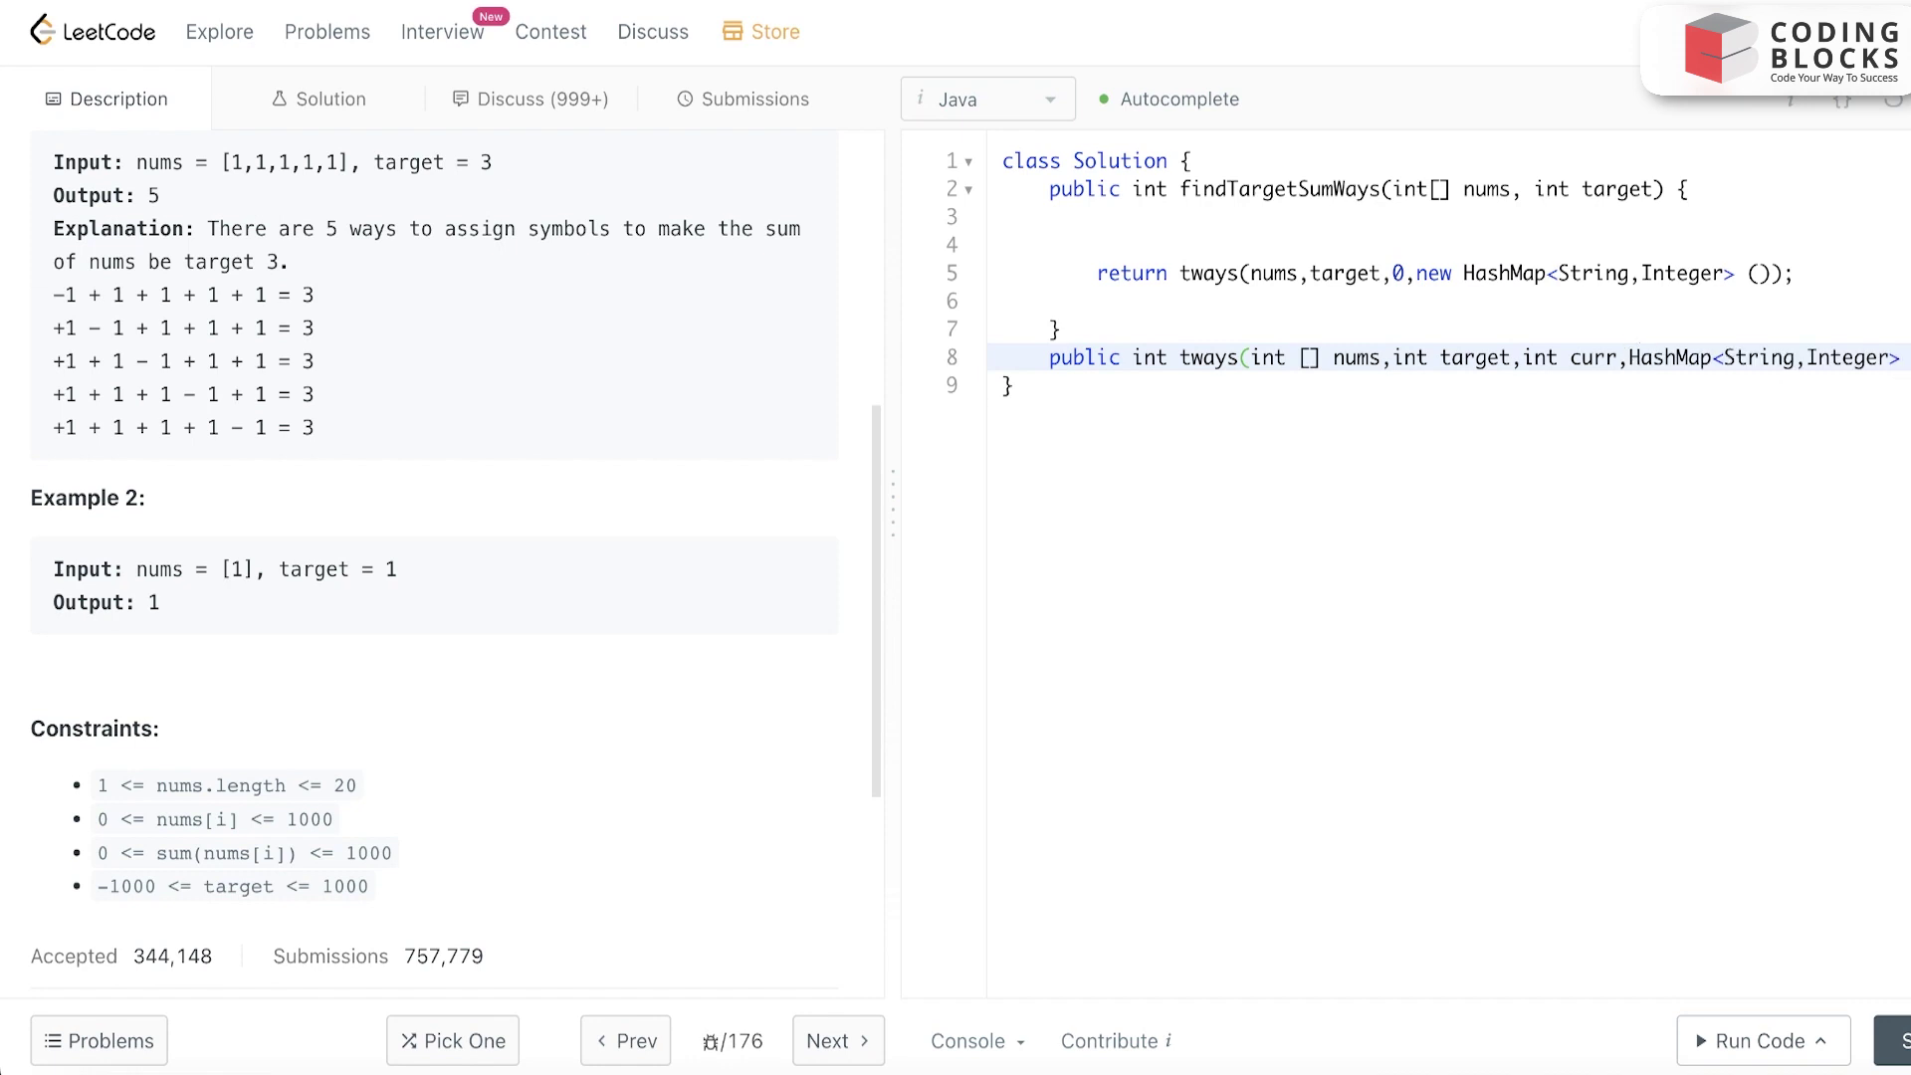
{"action": "key", "text": "Return"}
{"action": "type", "text": "{"}
- Add base case: if curr>=nums.length, return 0 when target!=0, else 1
{"action": "key", "text": "Return"}
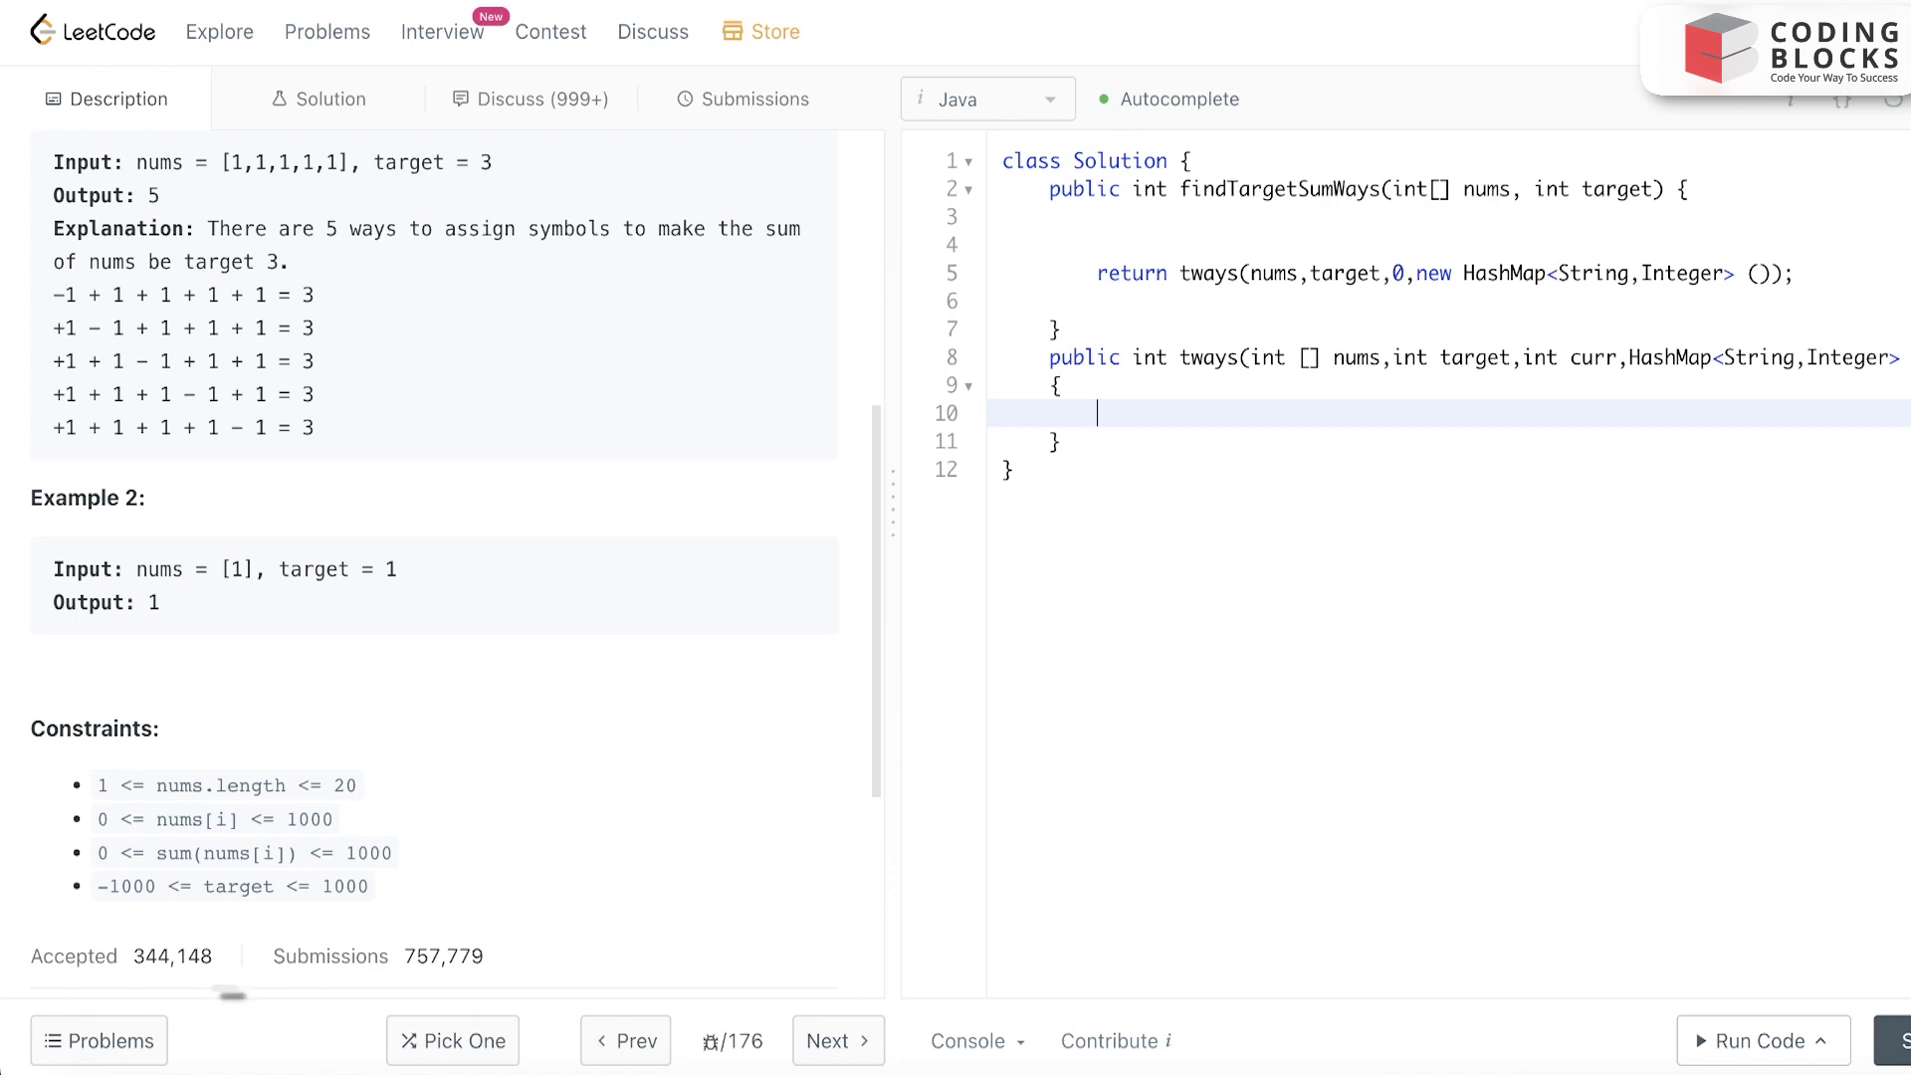
{"action": "type", "text": "if"}
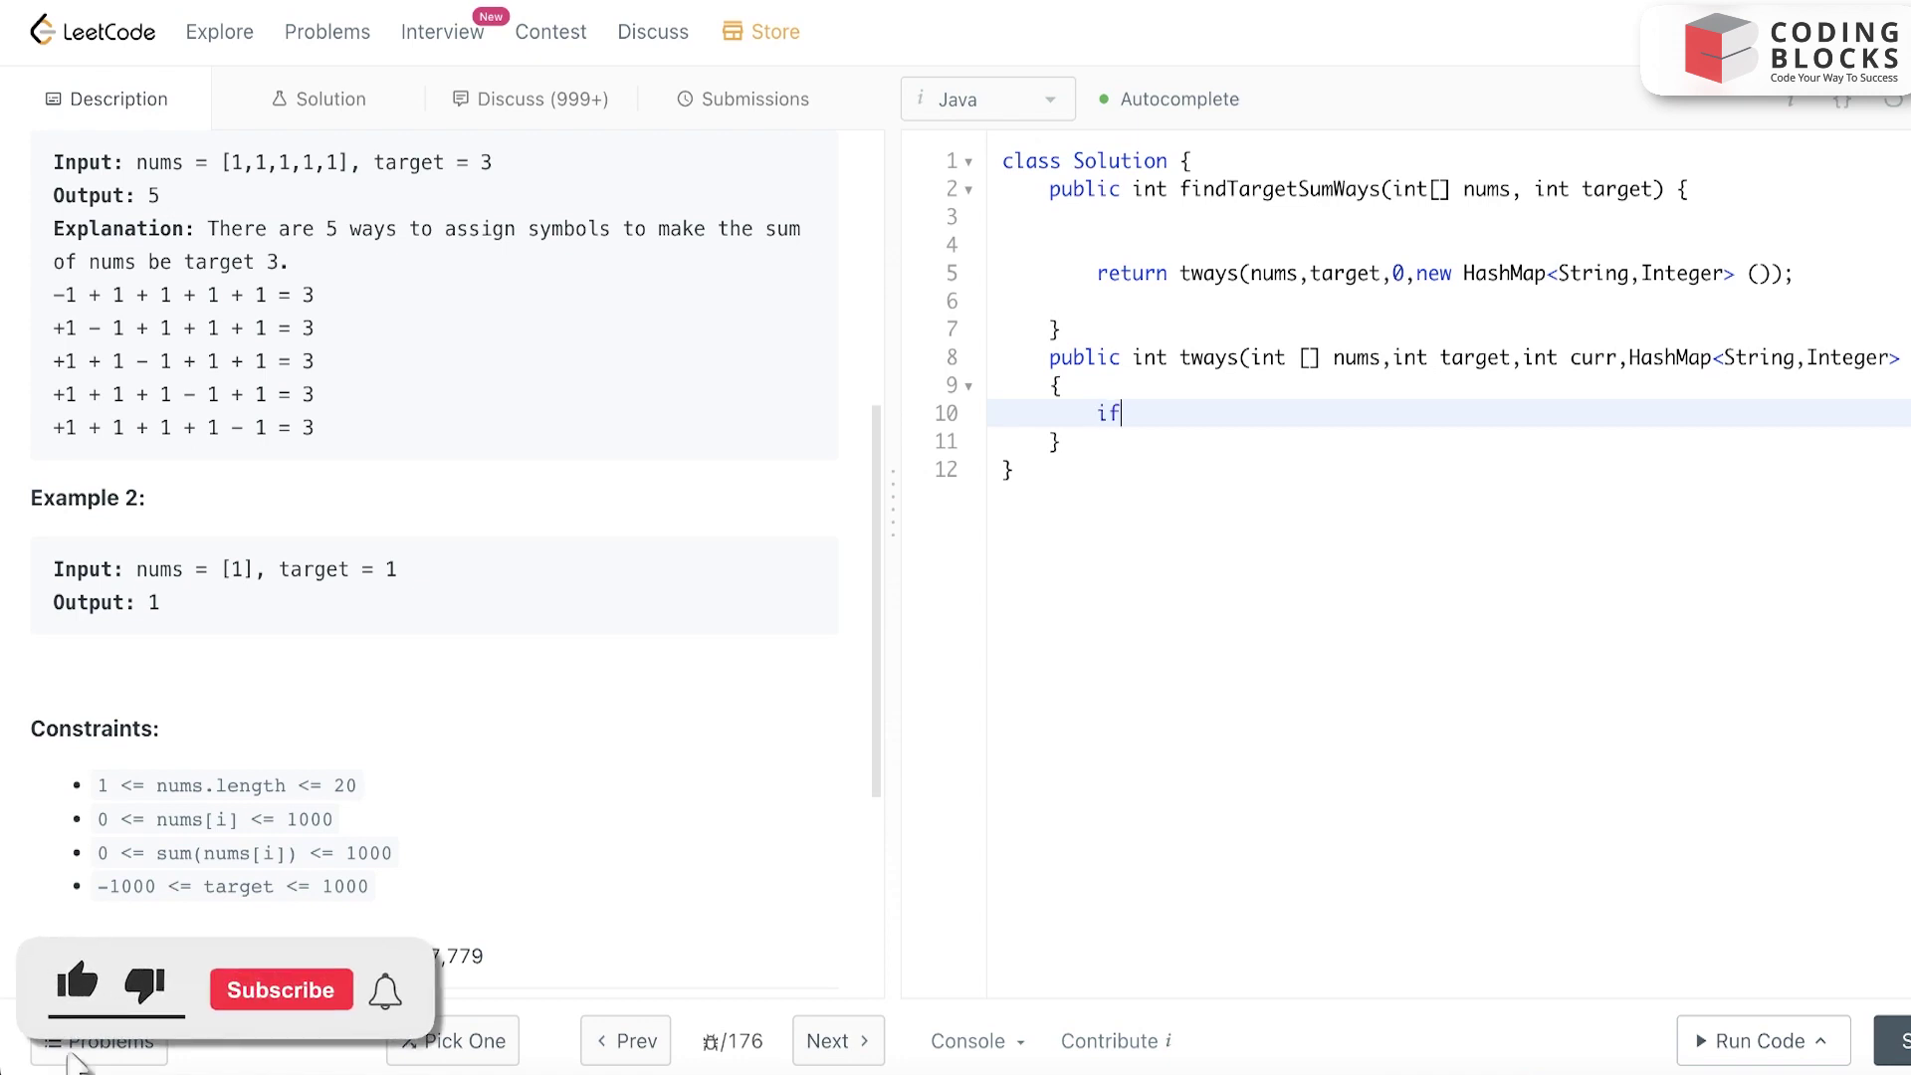
{"action": "type", "text": "(curr"}
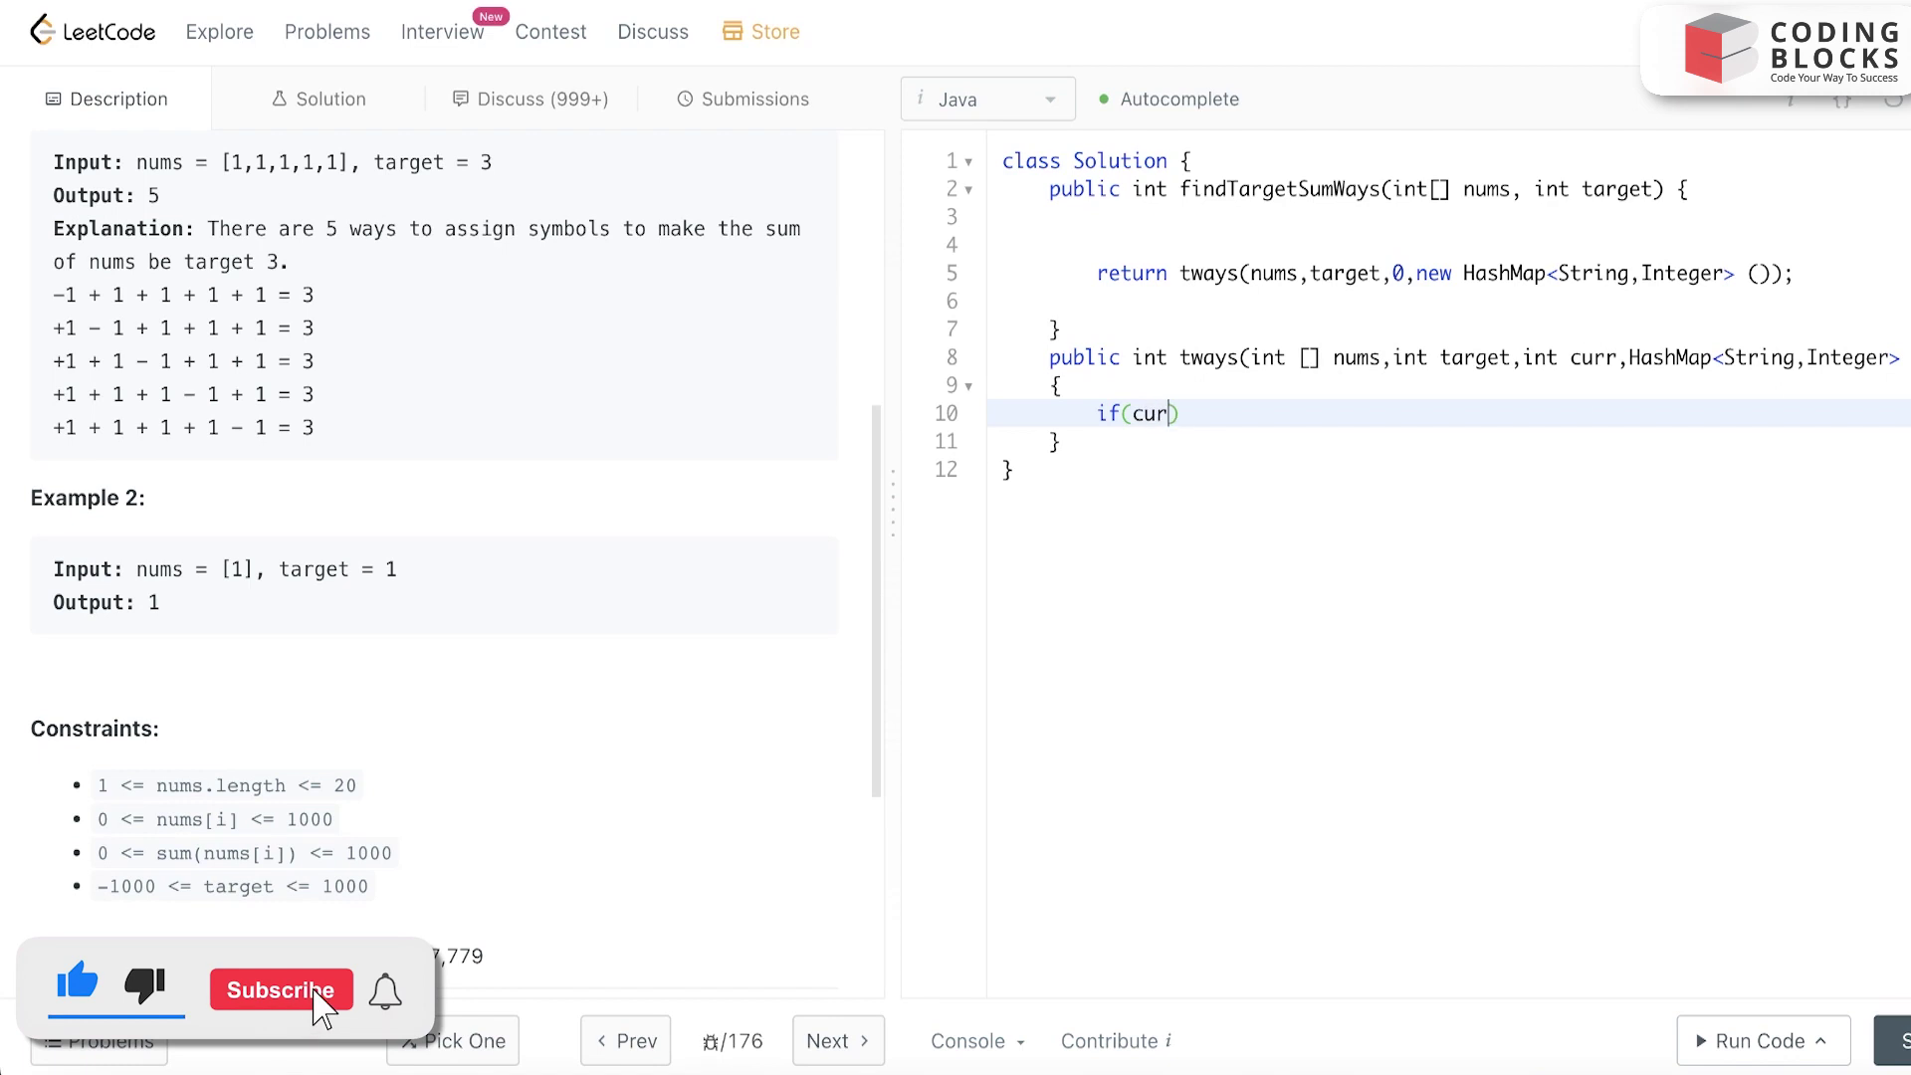
{"action": "type", "text": ">="}
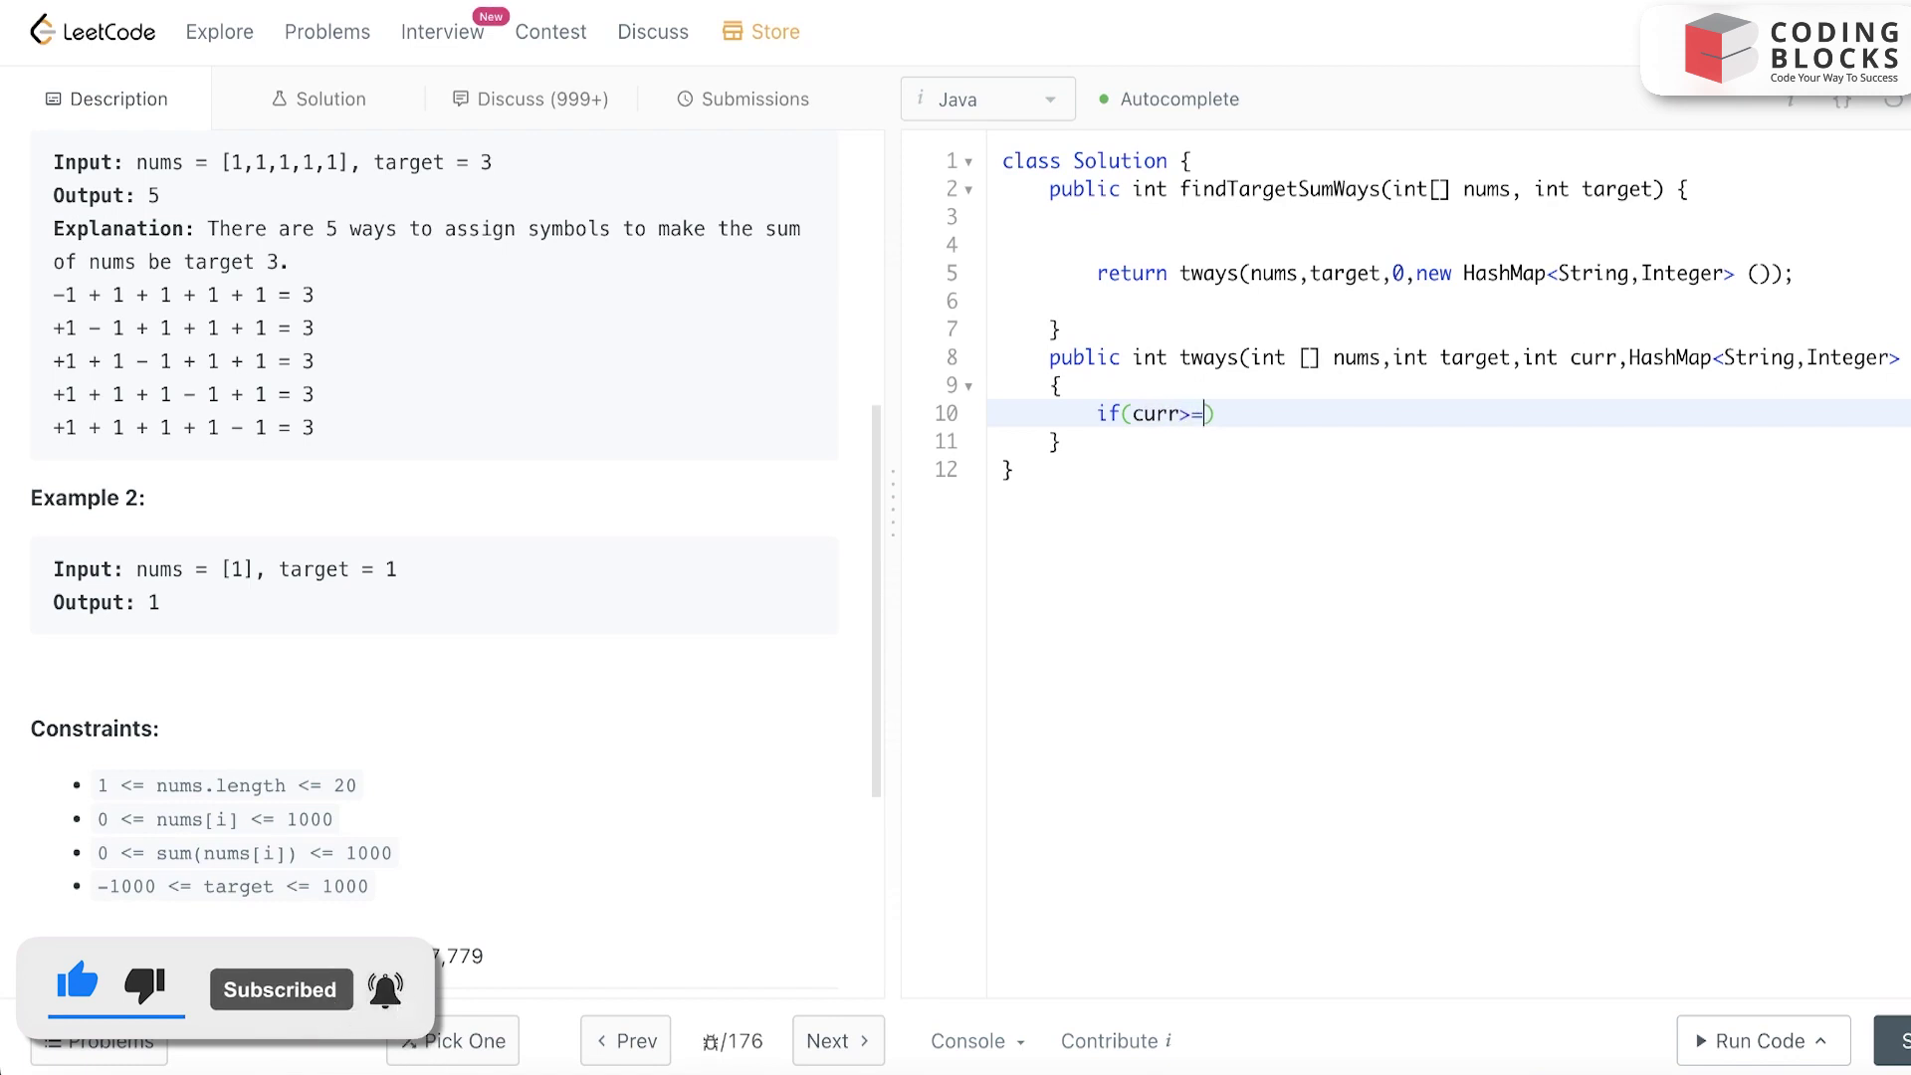
{"action": "type", "text": "nums.length"}
{"action": "key", "text": "Right"}
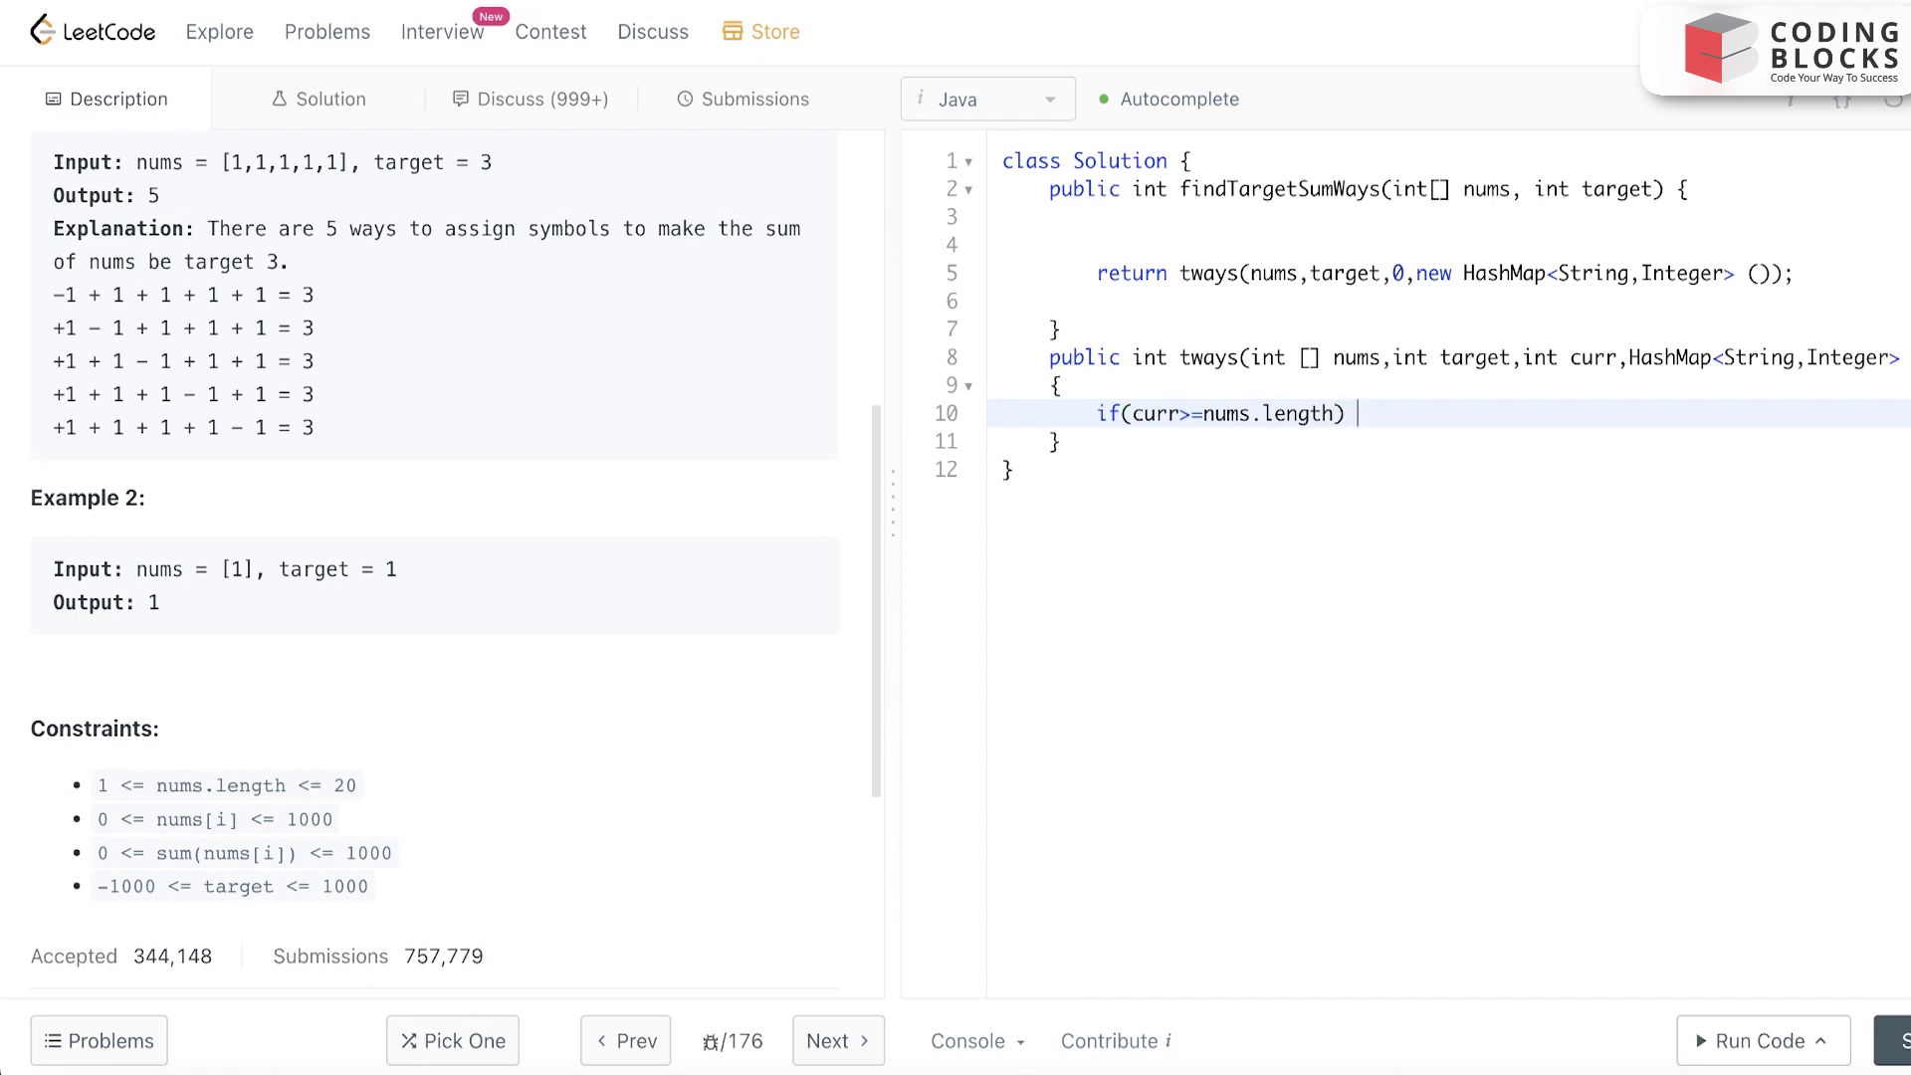
{"action": "key", "text": "Return"}
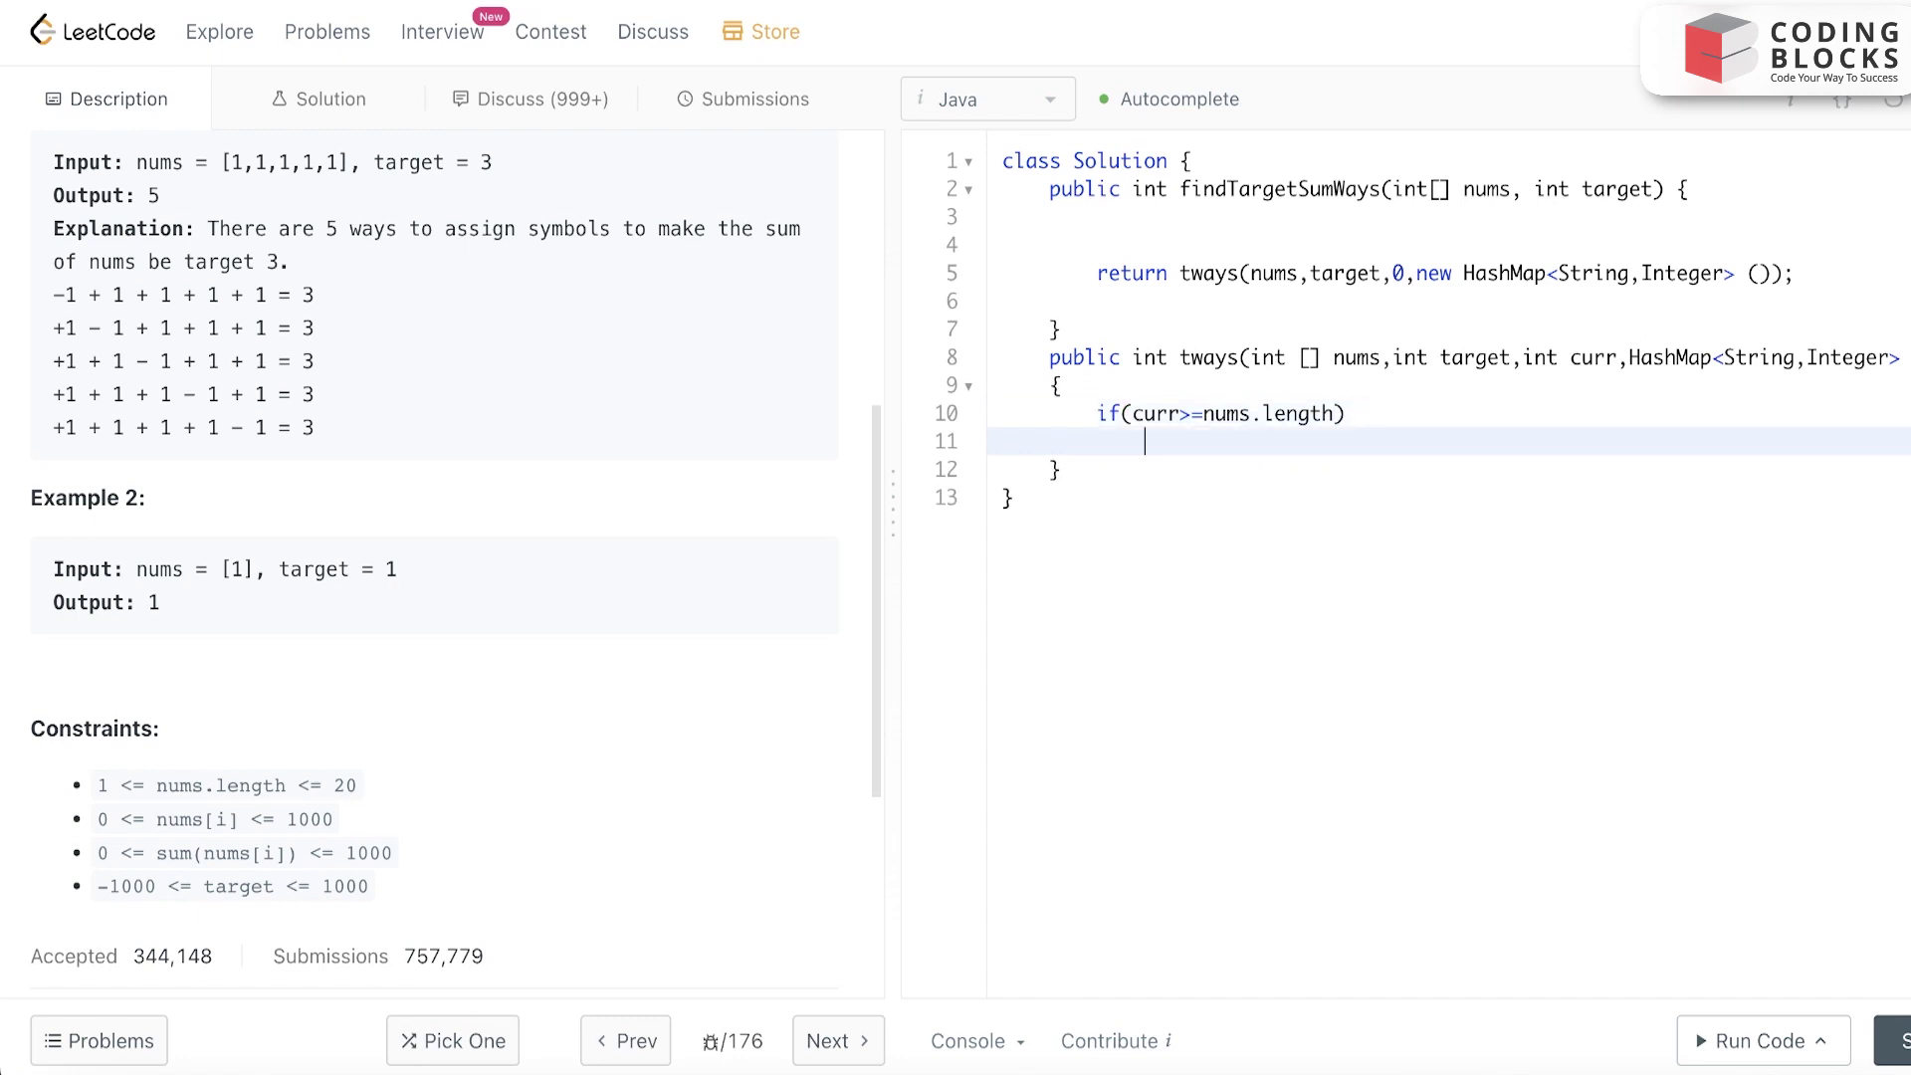
{"action": "type", "text": "{"}
{"action": "key", "text": "Return"}
{"action": "type", "text": "if("}
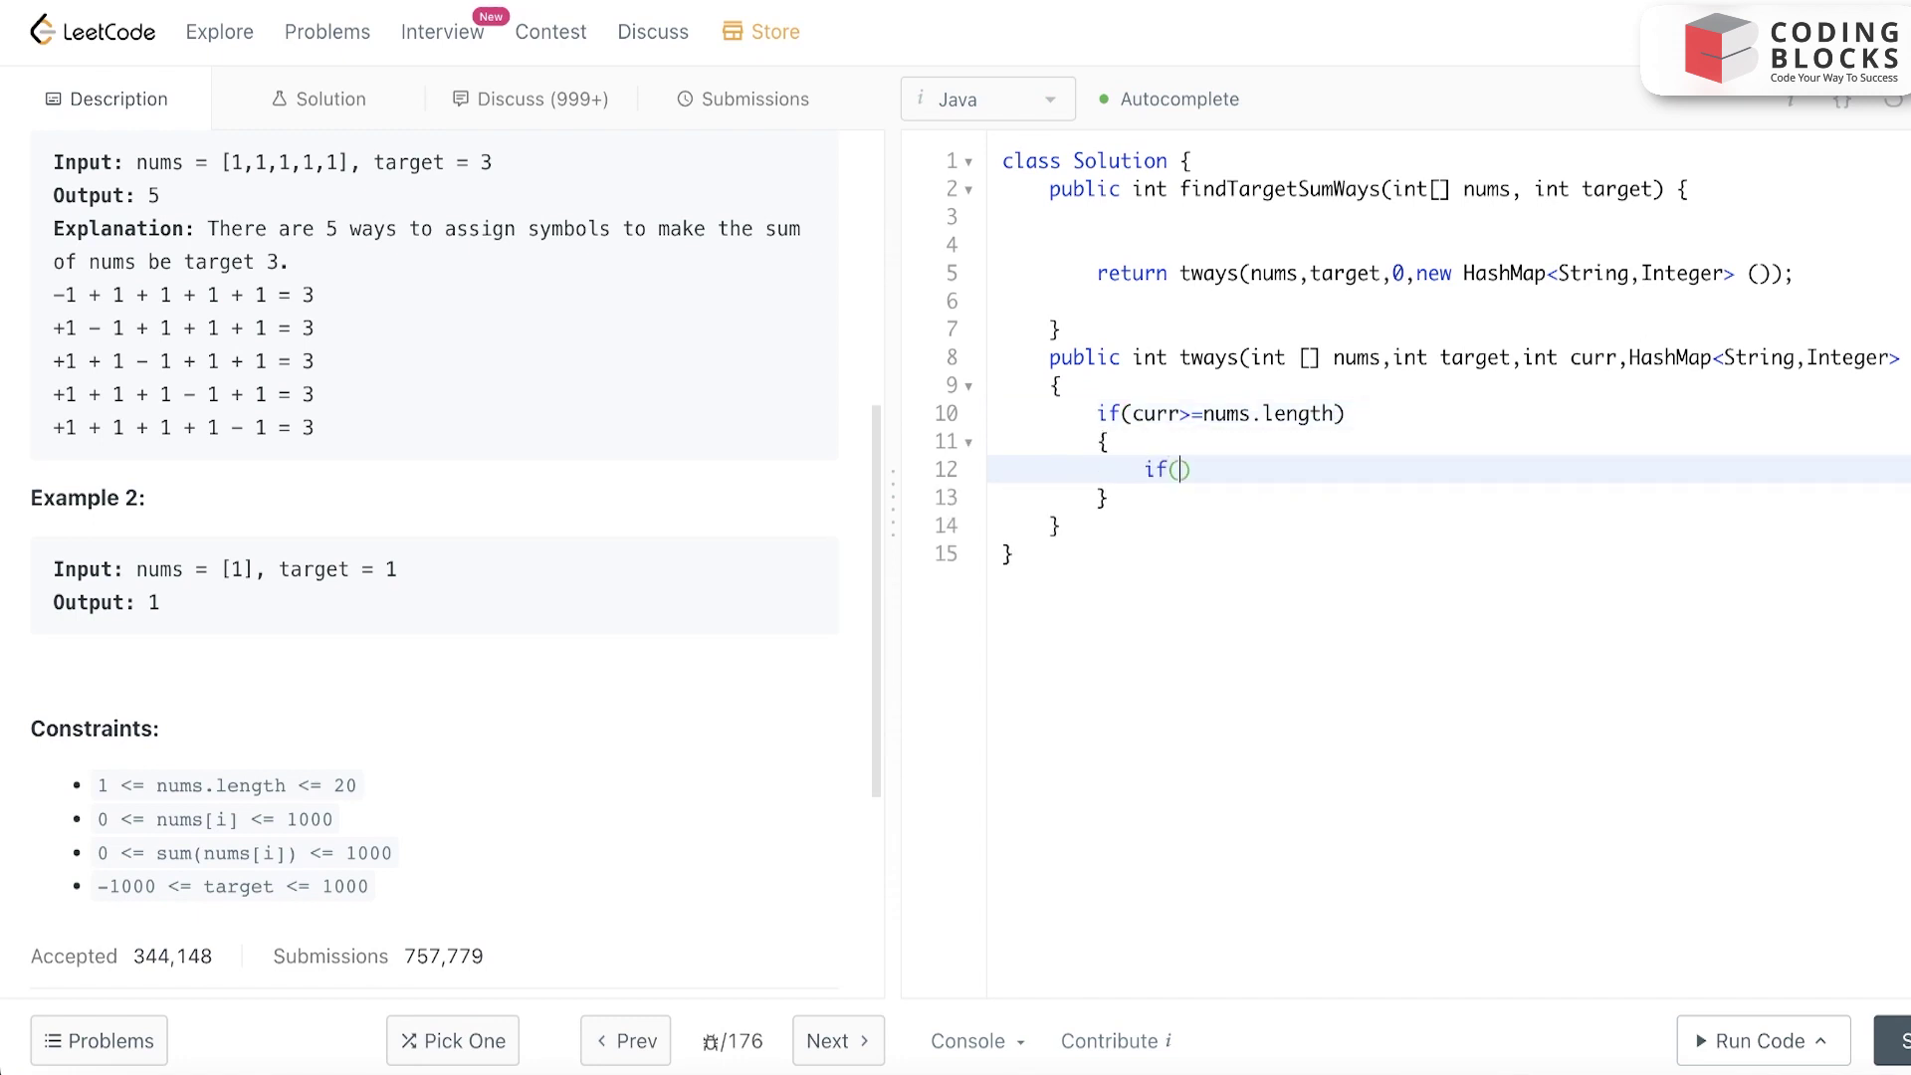
{"action": "type", "text": "target"}
{"action": "type", "text": "!="}
{"action": "type", "text": "0"}
{"action": "key", "text": "Right"}
{"action": "type", "text": "re"}
{"action": "type", "text": "turn 0"}
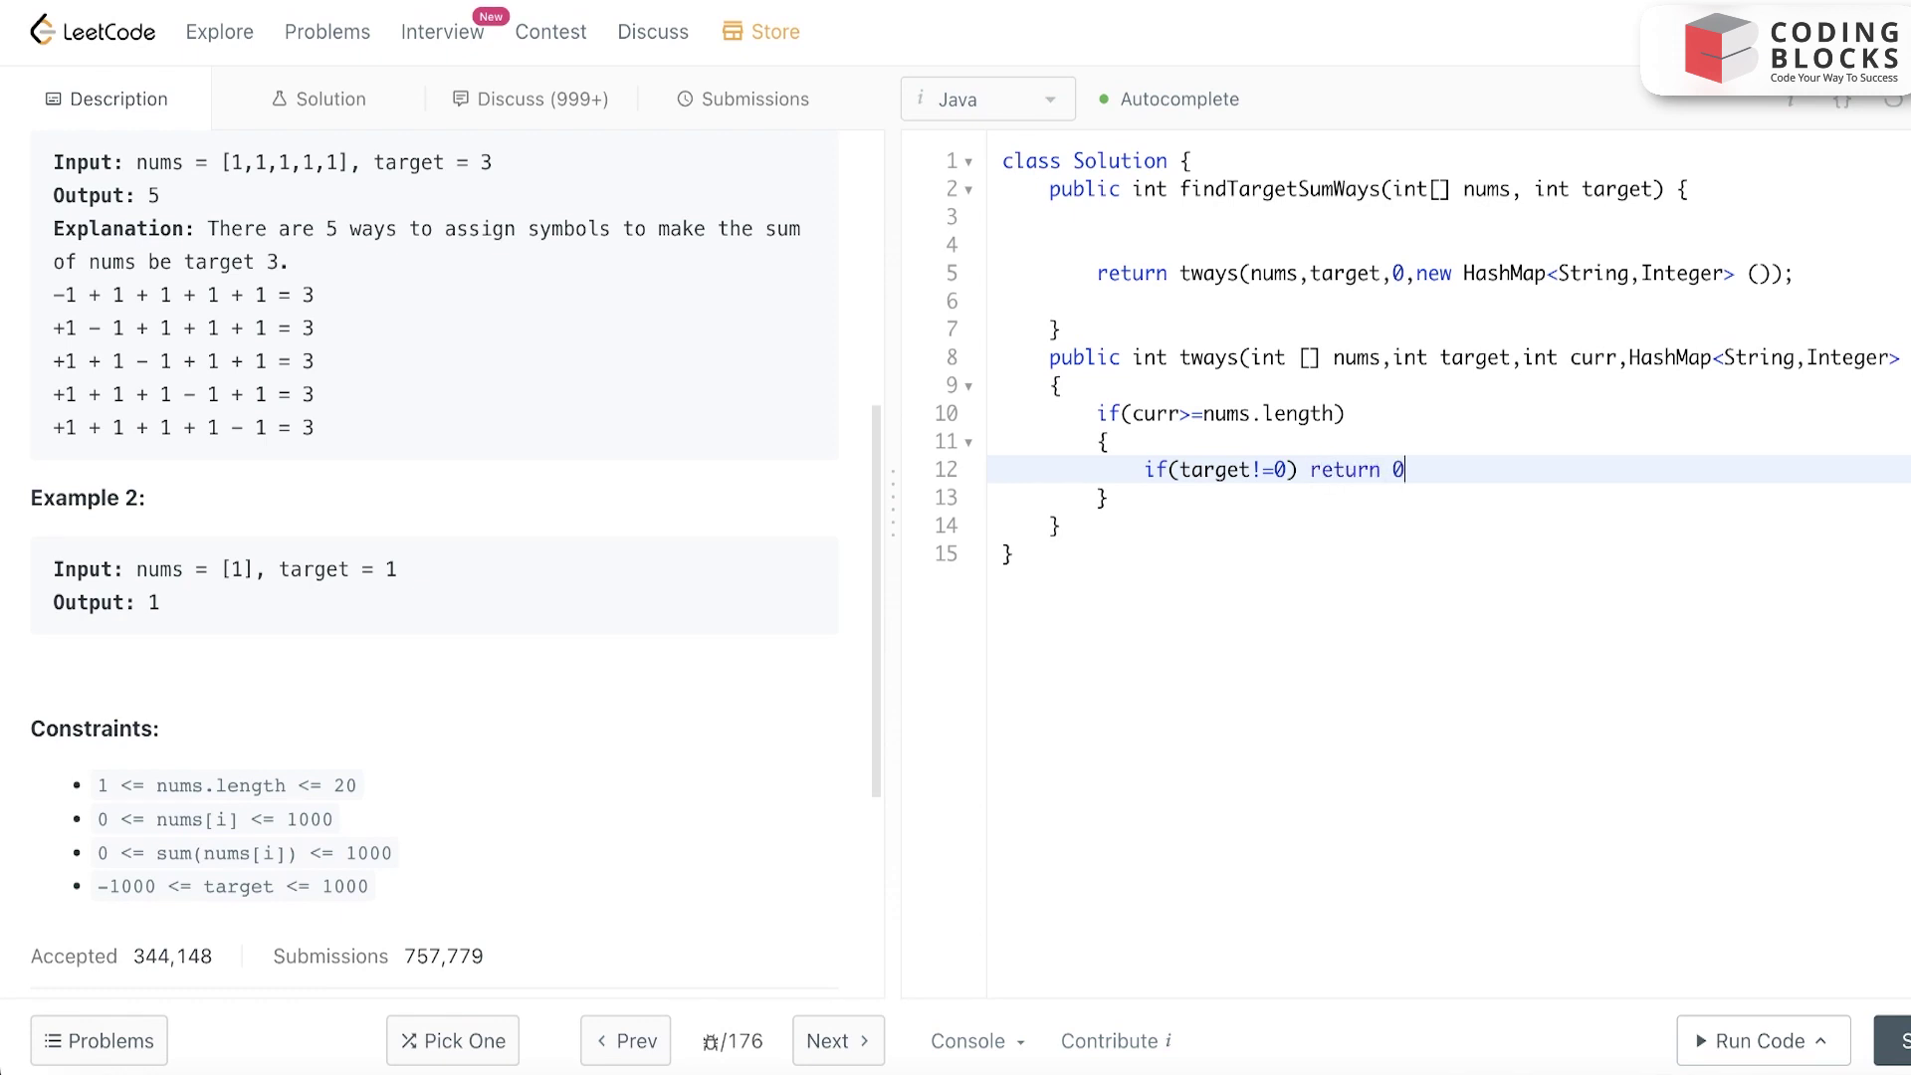
{"action": "type", "text": ";"}
{"action": "key", "text": "Return"}
{"action": "type", "text": "else "}
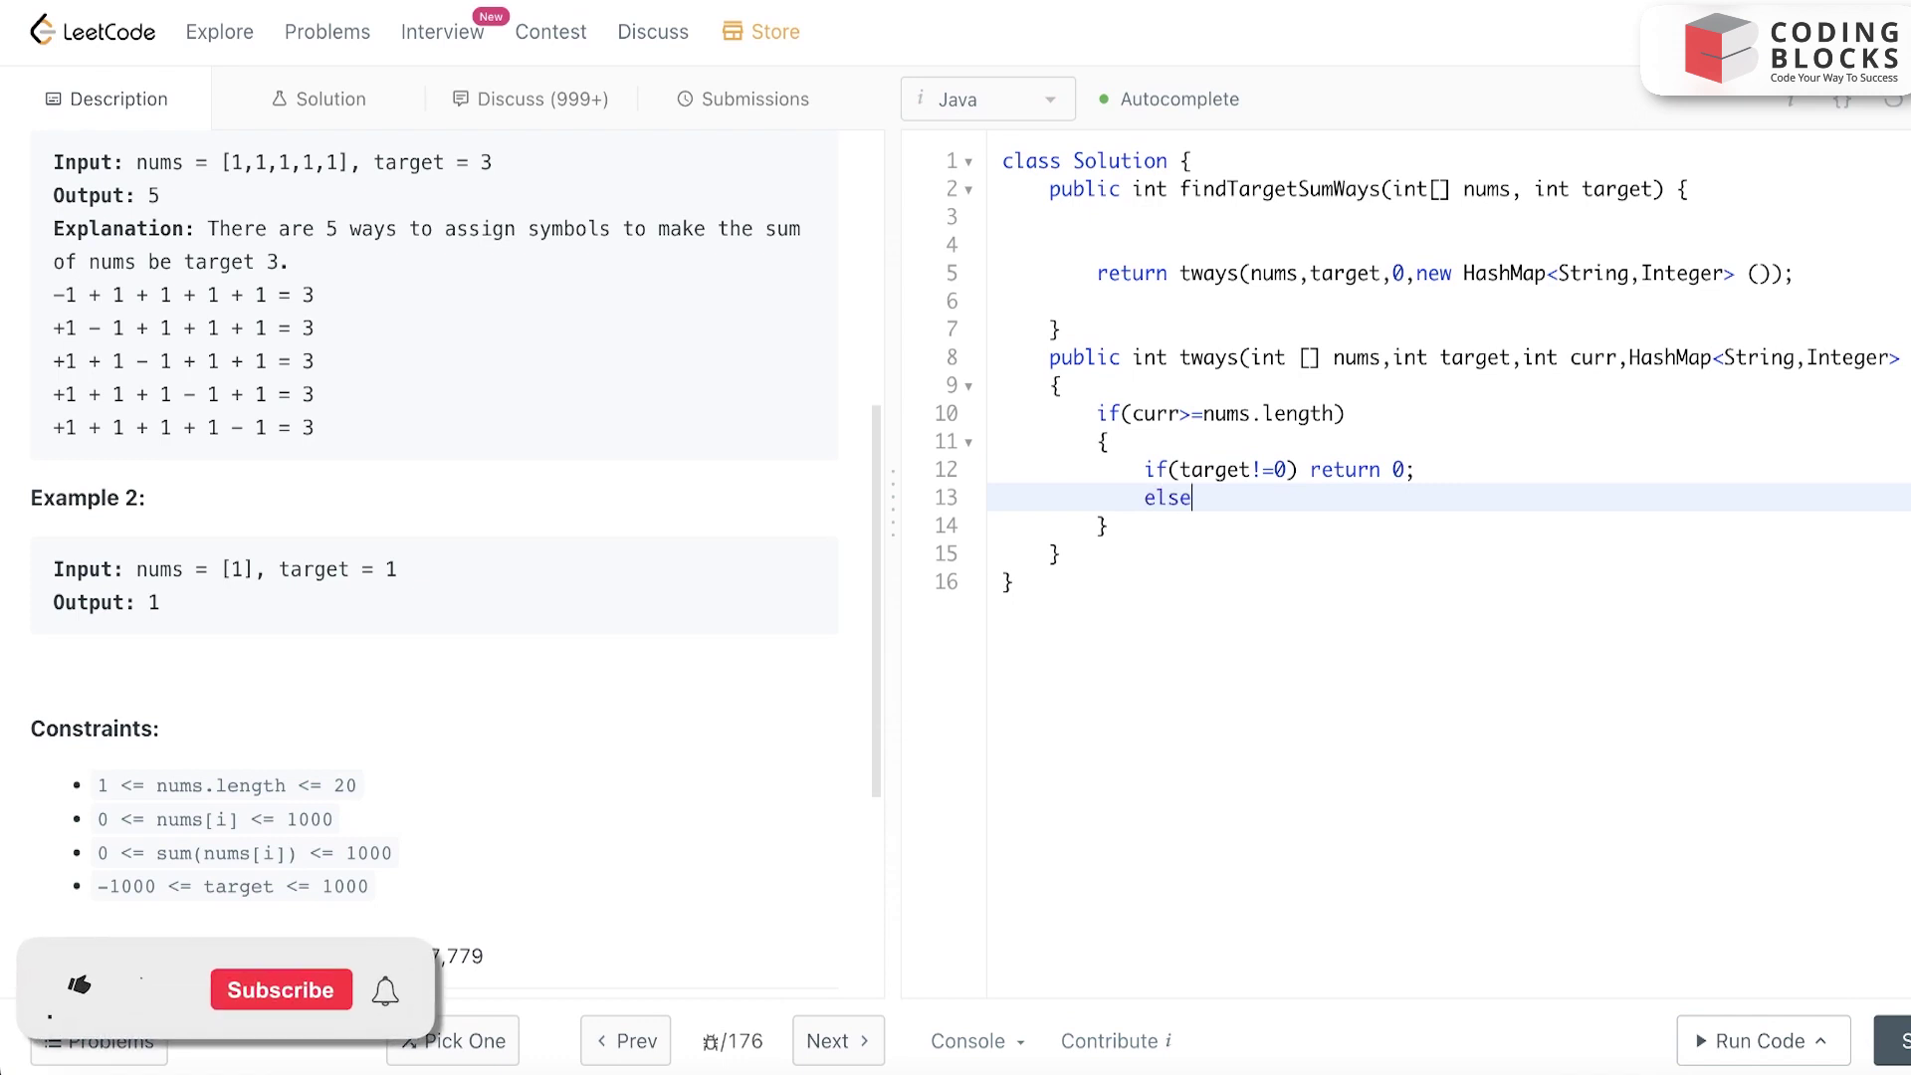
{"action": "type", "text": "return "}
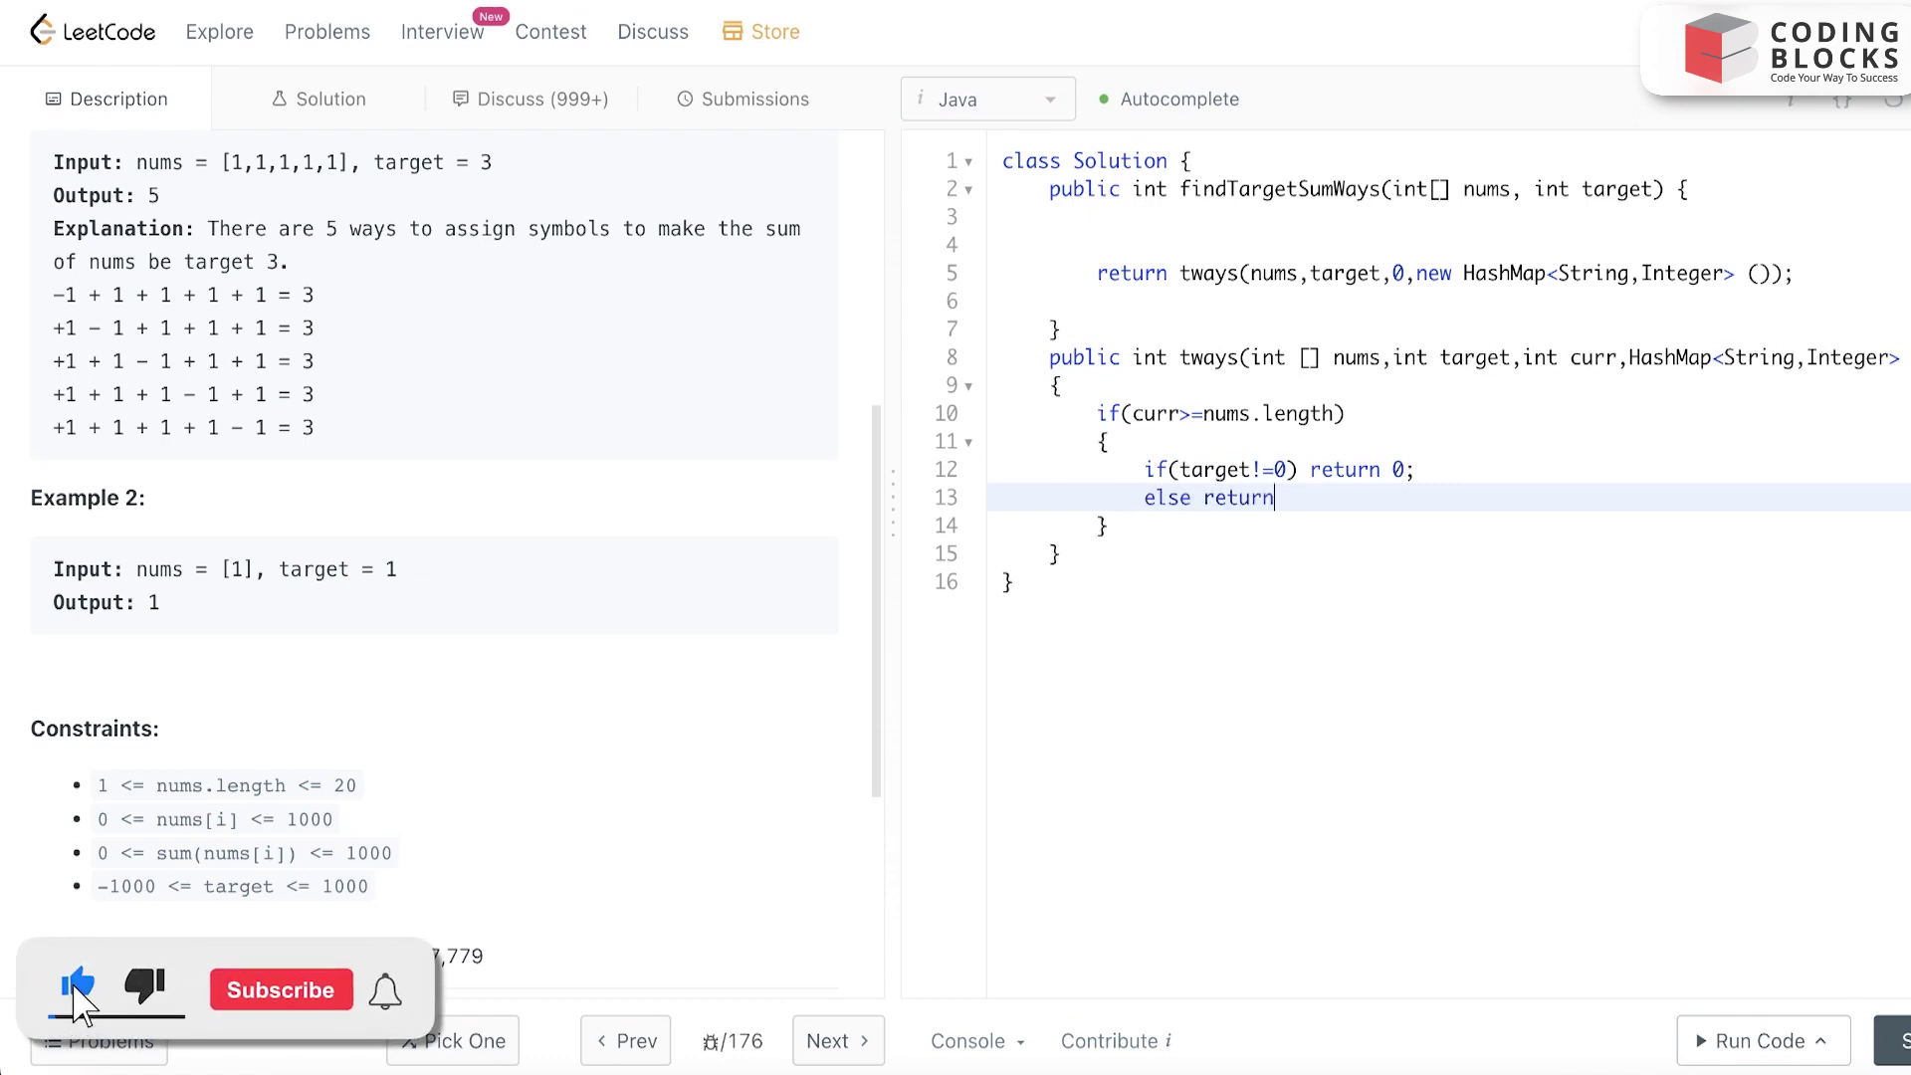
{"action": "type", "text": "1;"}
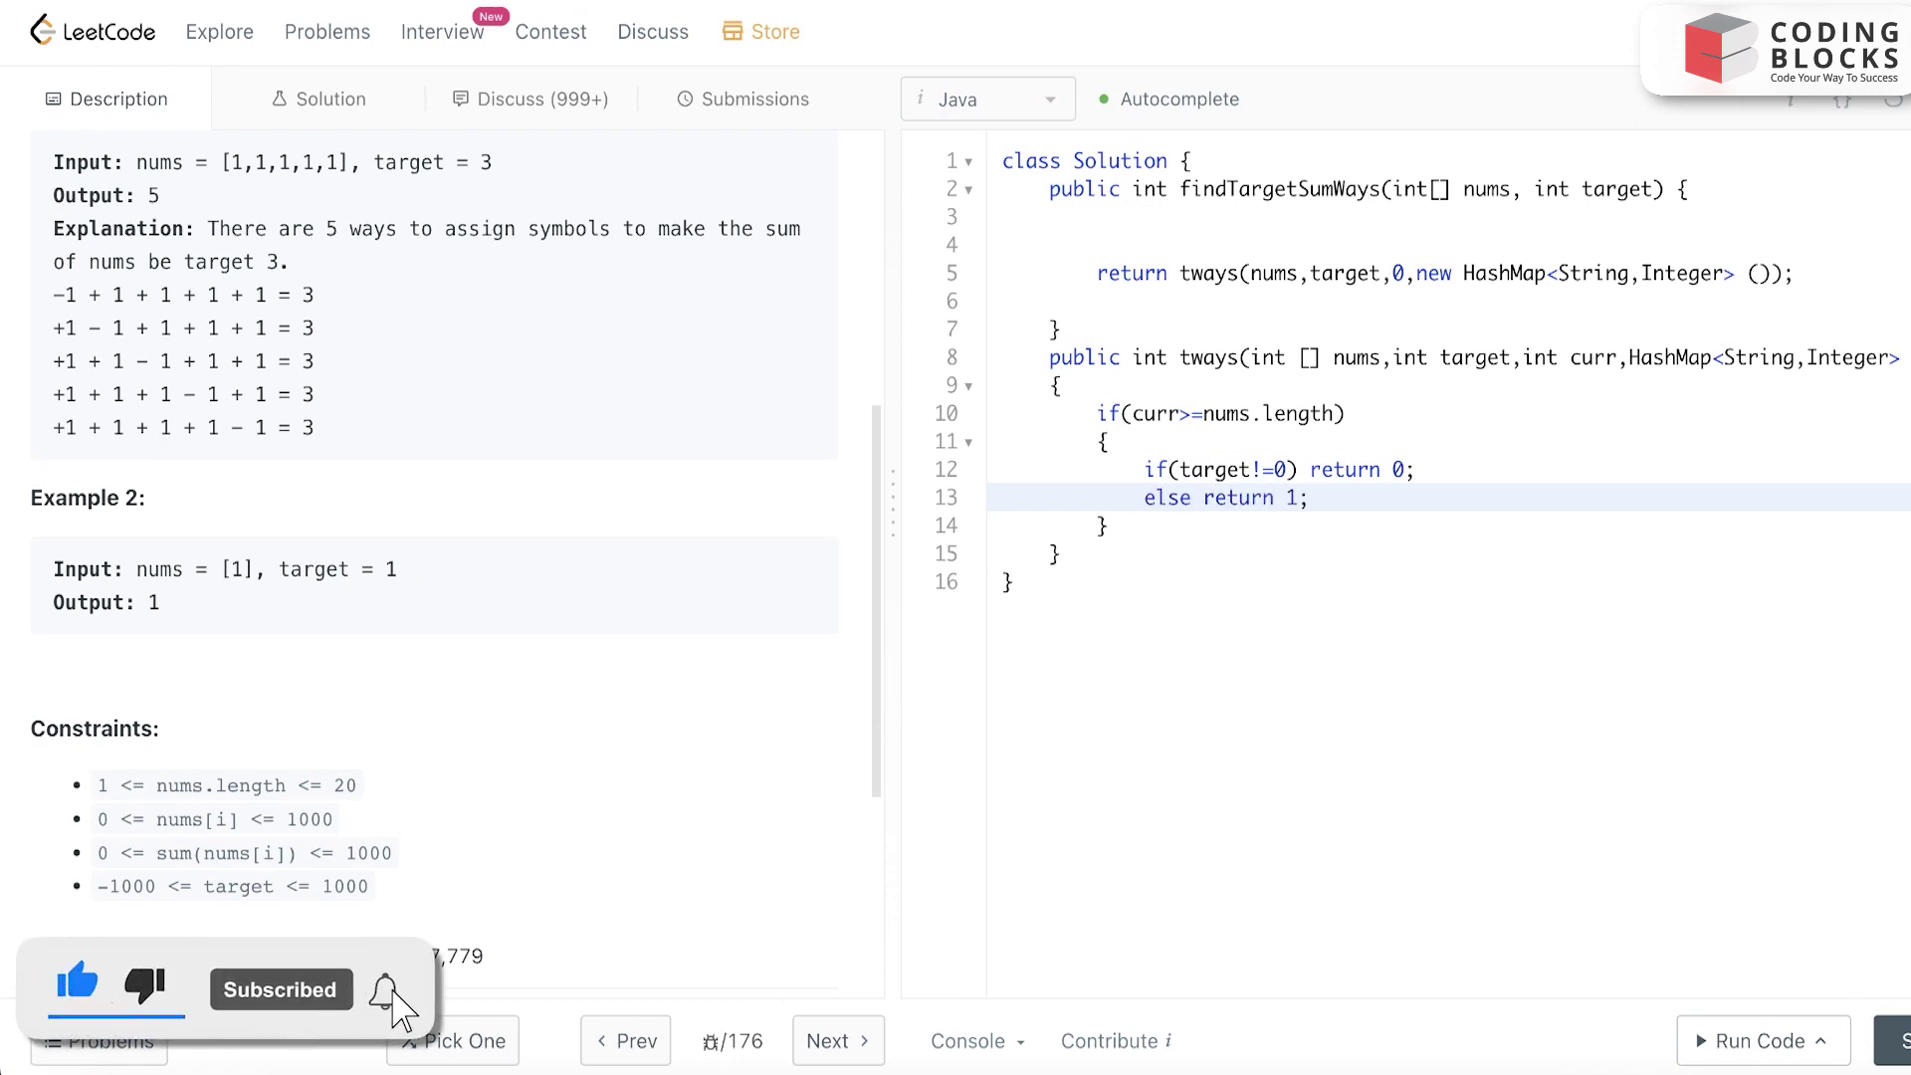
{"action": "left_click", "coordinate": [1504, 534]}
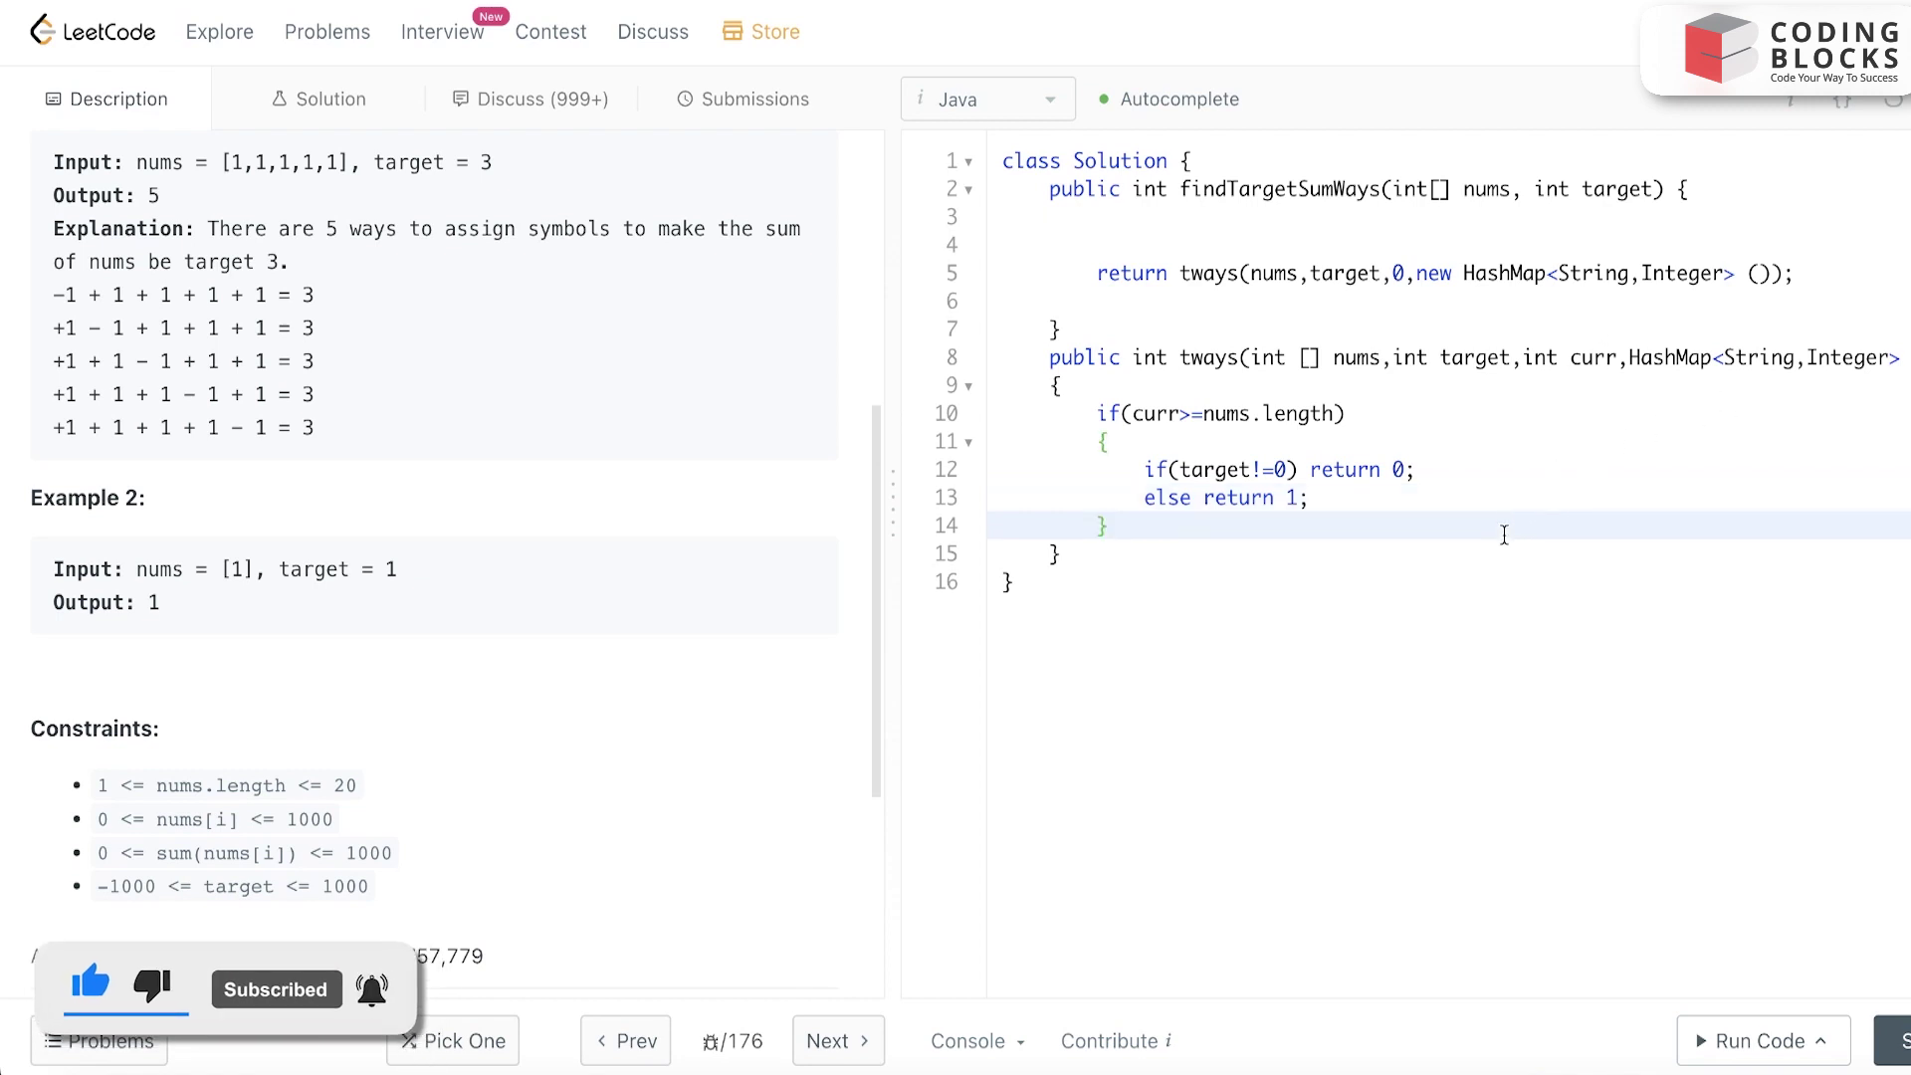
{"action": "key", "text": "Return"}
{"action": "key", "text": "Return"}
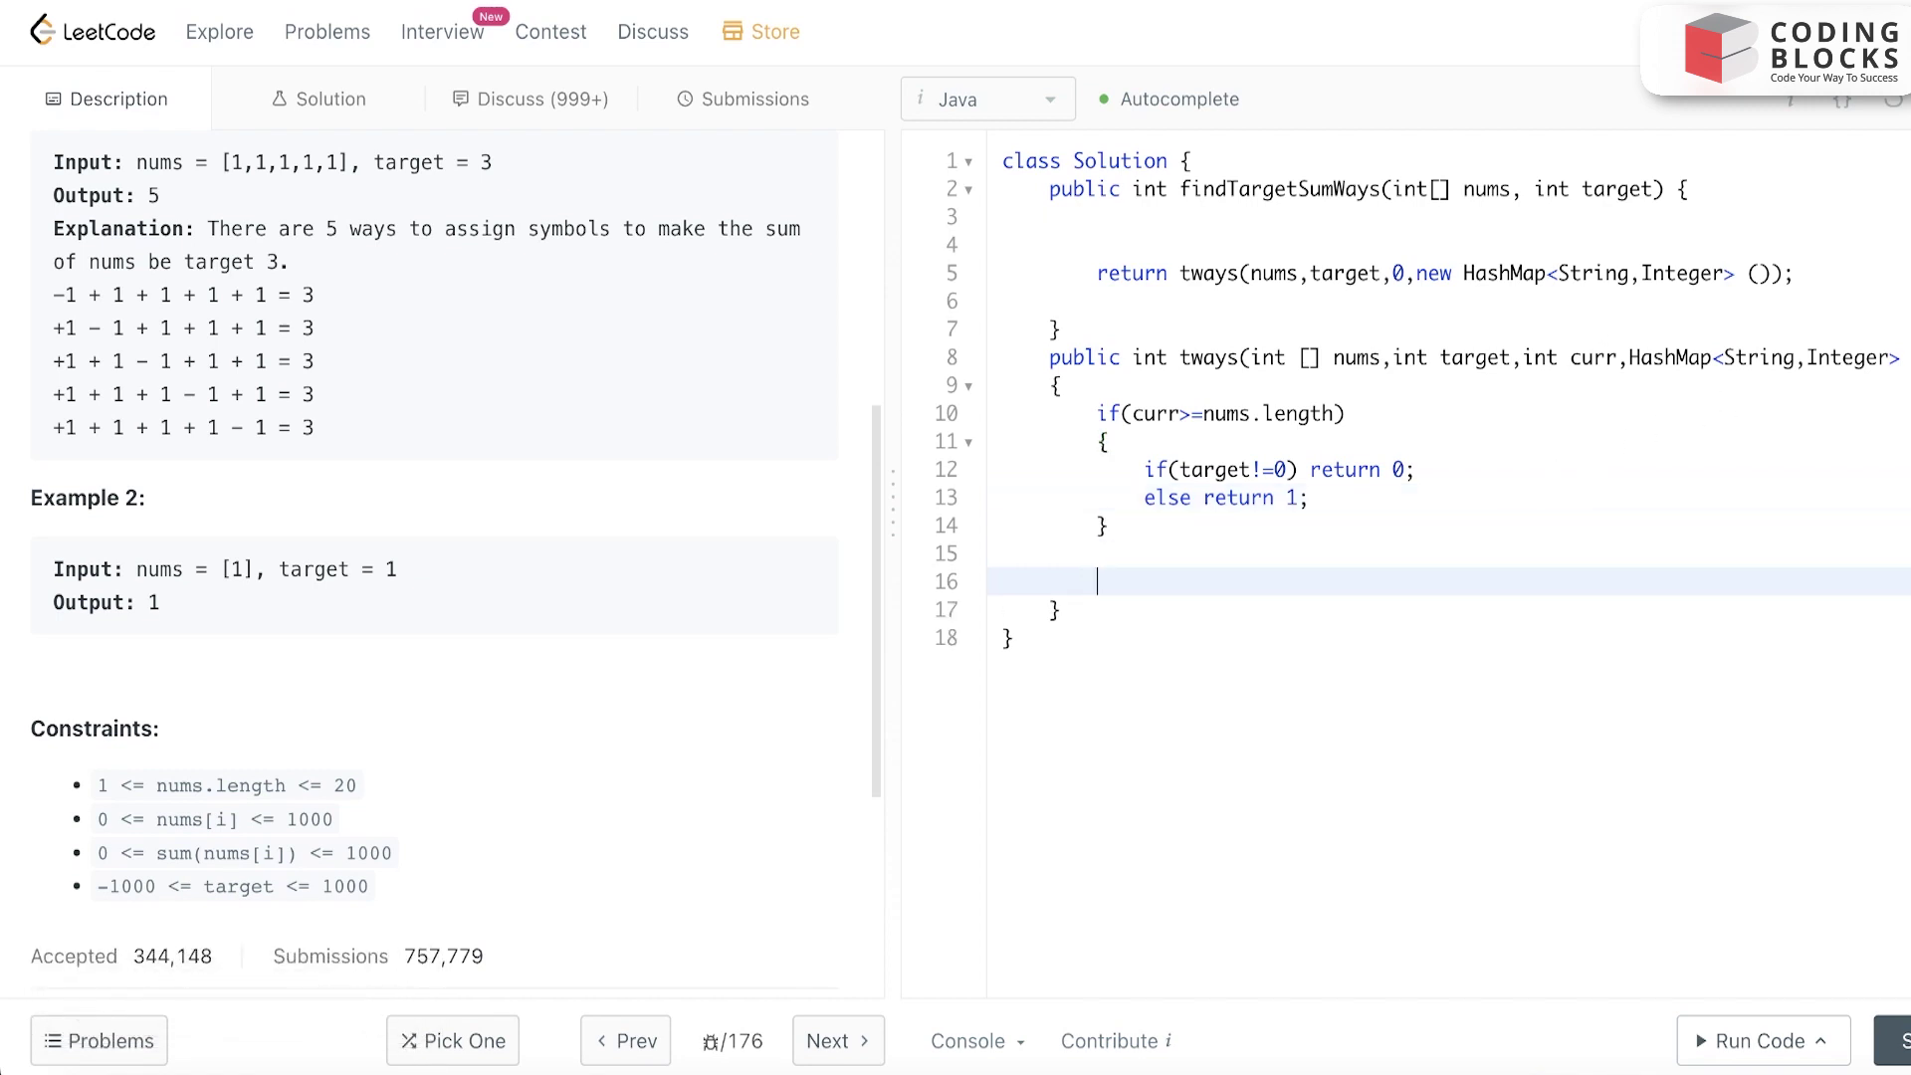
{"action": "type", "text": "string"}
- Write String currkey=Integer.toString(curr)+"_"+Integer.toString(target); reusing the copied toString call
{"action": "key", "text": "BackSpace"}
{"action": "key", "text": "BackSpace"}
{"action": "key", "text": "BackSpace"}
{"action": "key", "text": "BackSpace"}
{"action": "key", "text": "BackSpace"}
{"action": "key", "text": "BackSpace"}
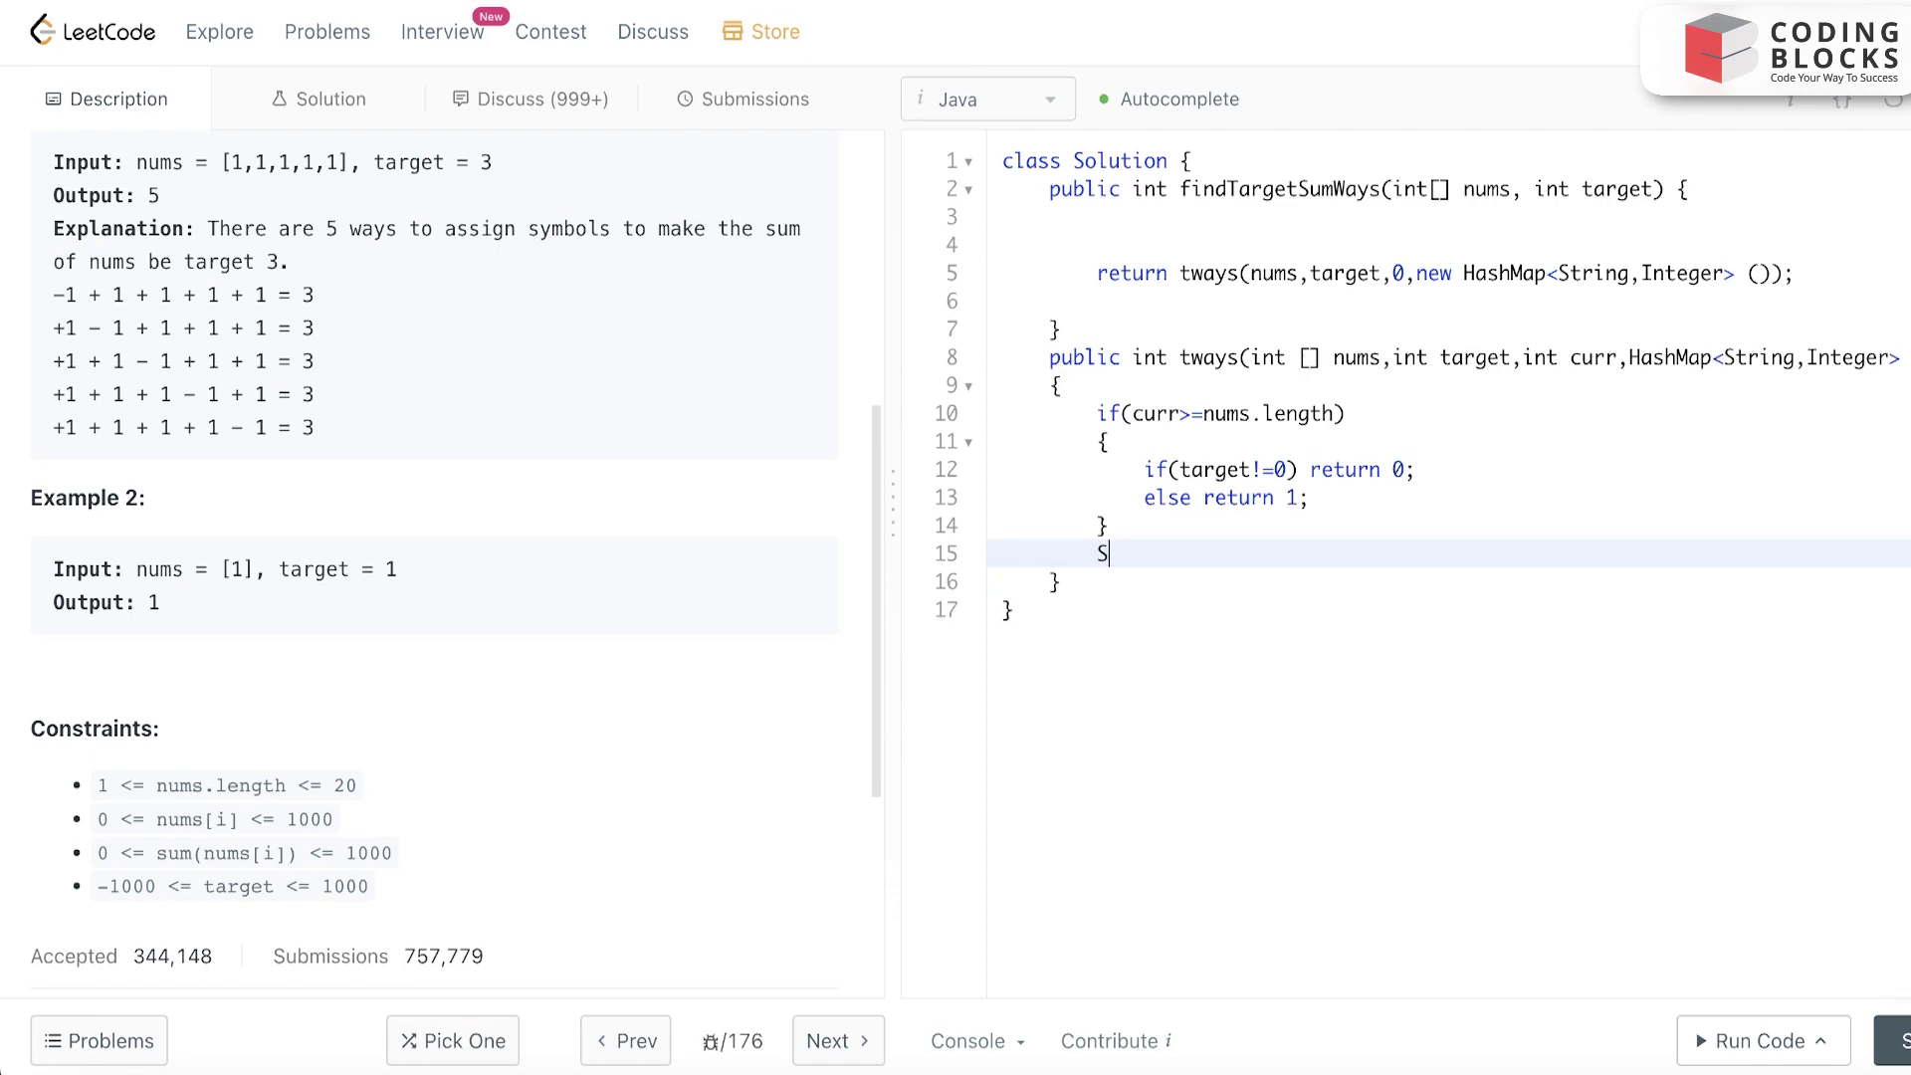
{"action": "type", "text": "tring "}
{"action": "type", "text": "currkey="}
{"action": "type", "text": "INte"}
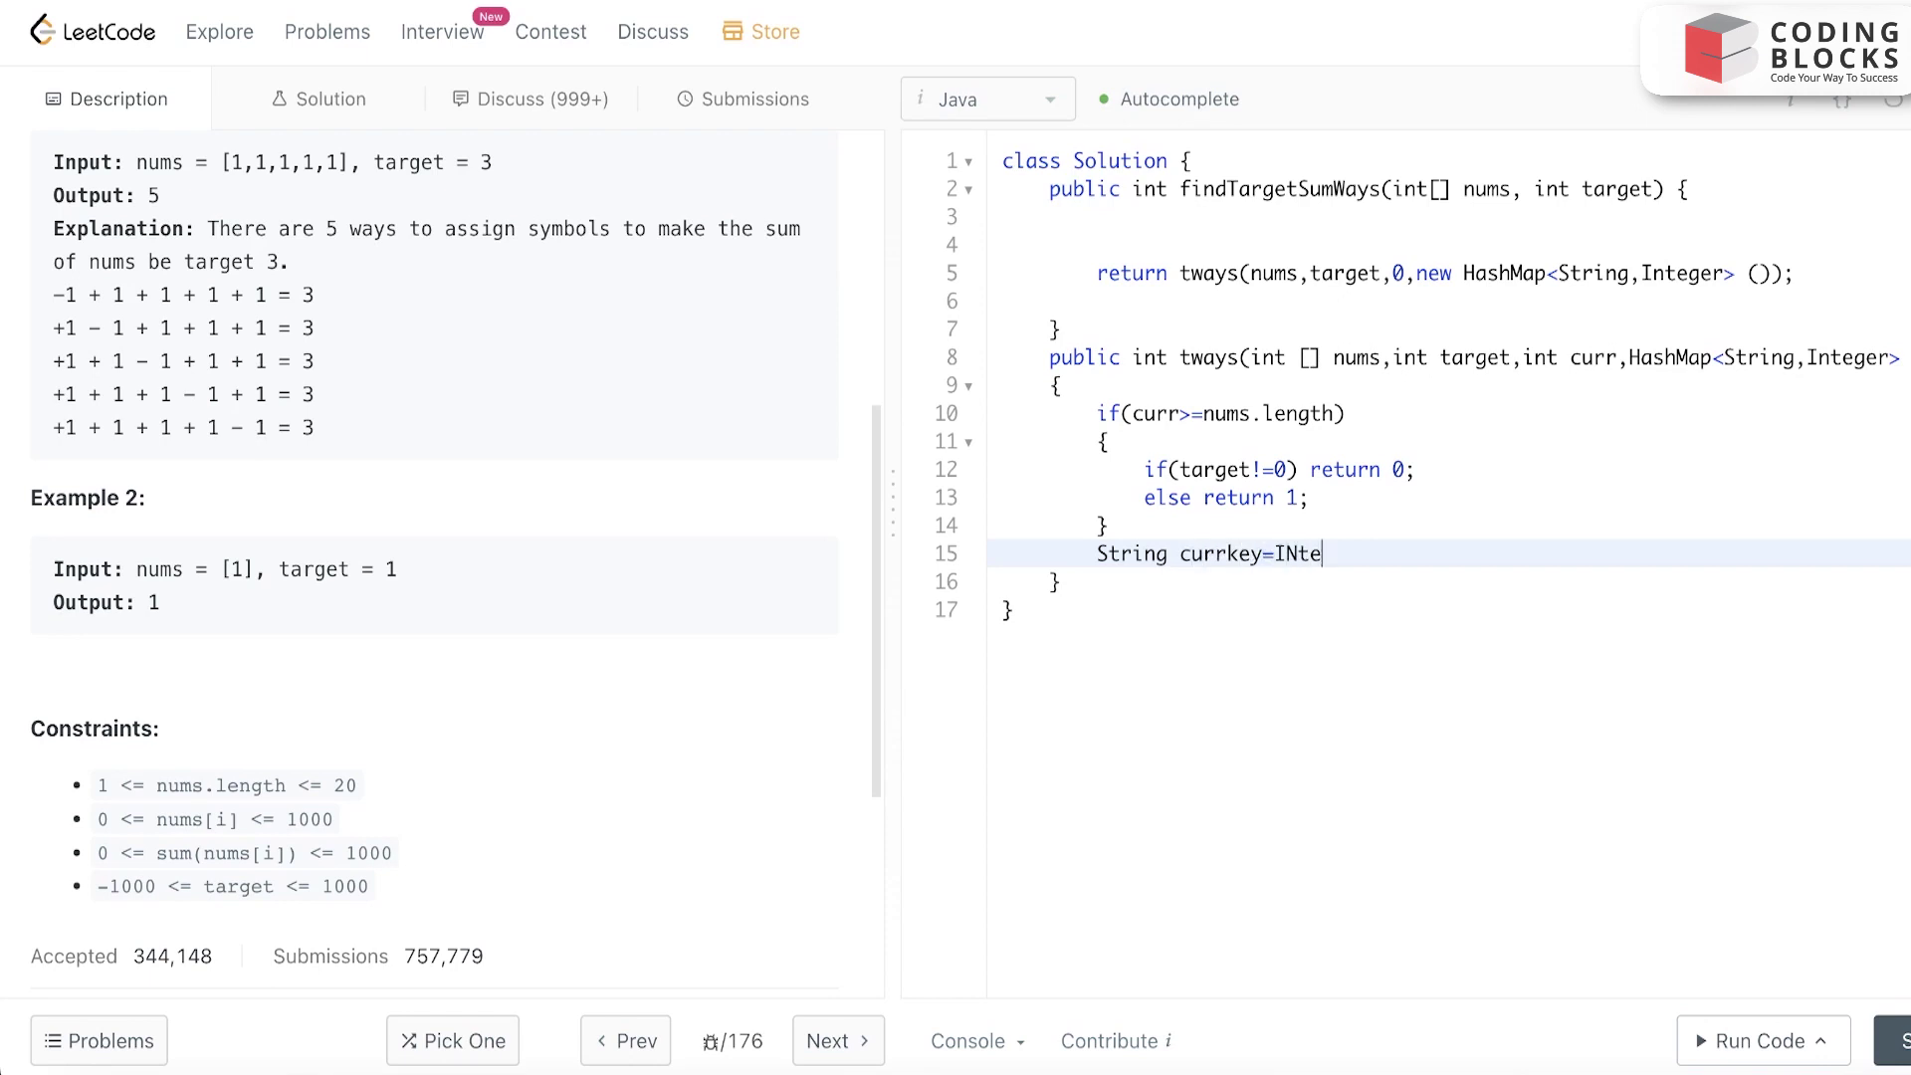
{"action": "type", "text": "ge"}
{"action": "key", "text": "BackSpace"}
{"action": "key", "text": "BackSpace"}
{"action": "key", "text": "BackSpace"}
{"action": "key", "text": "BackSpace"}
{"action": "key", "text": "BackSpace"}
{"action": "type", "text": "nteger"}
{"action": "type", "text": "."}
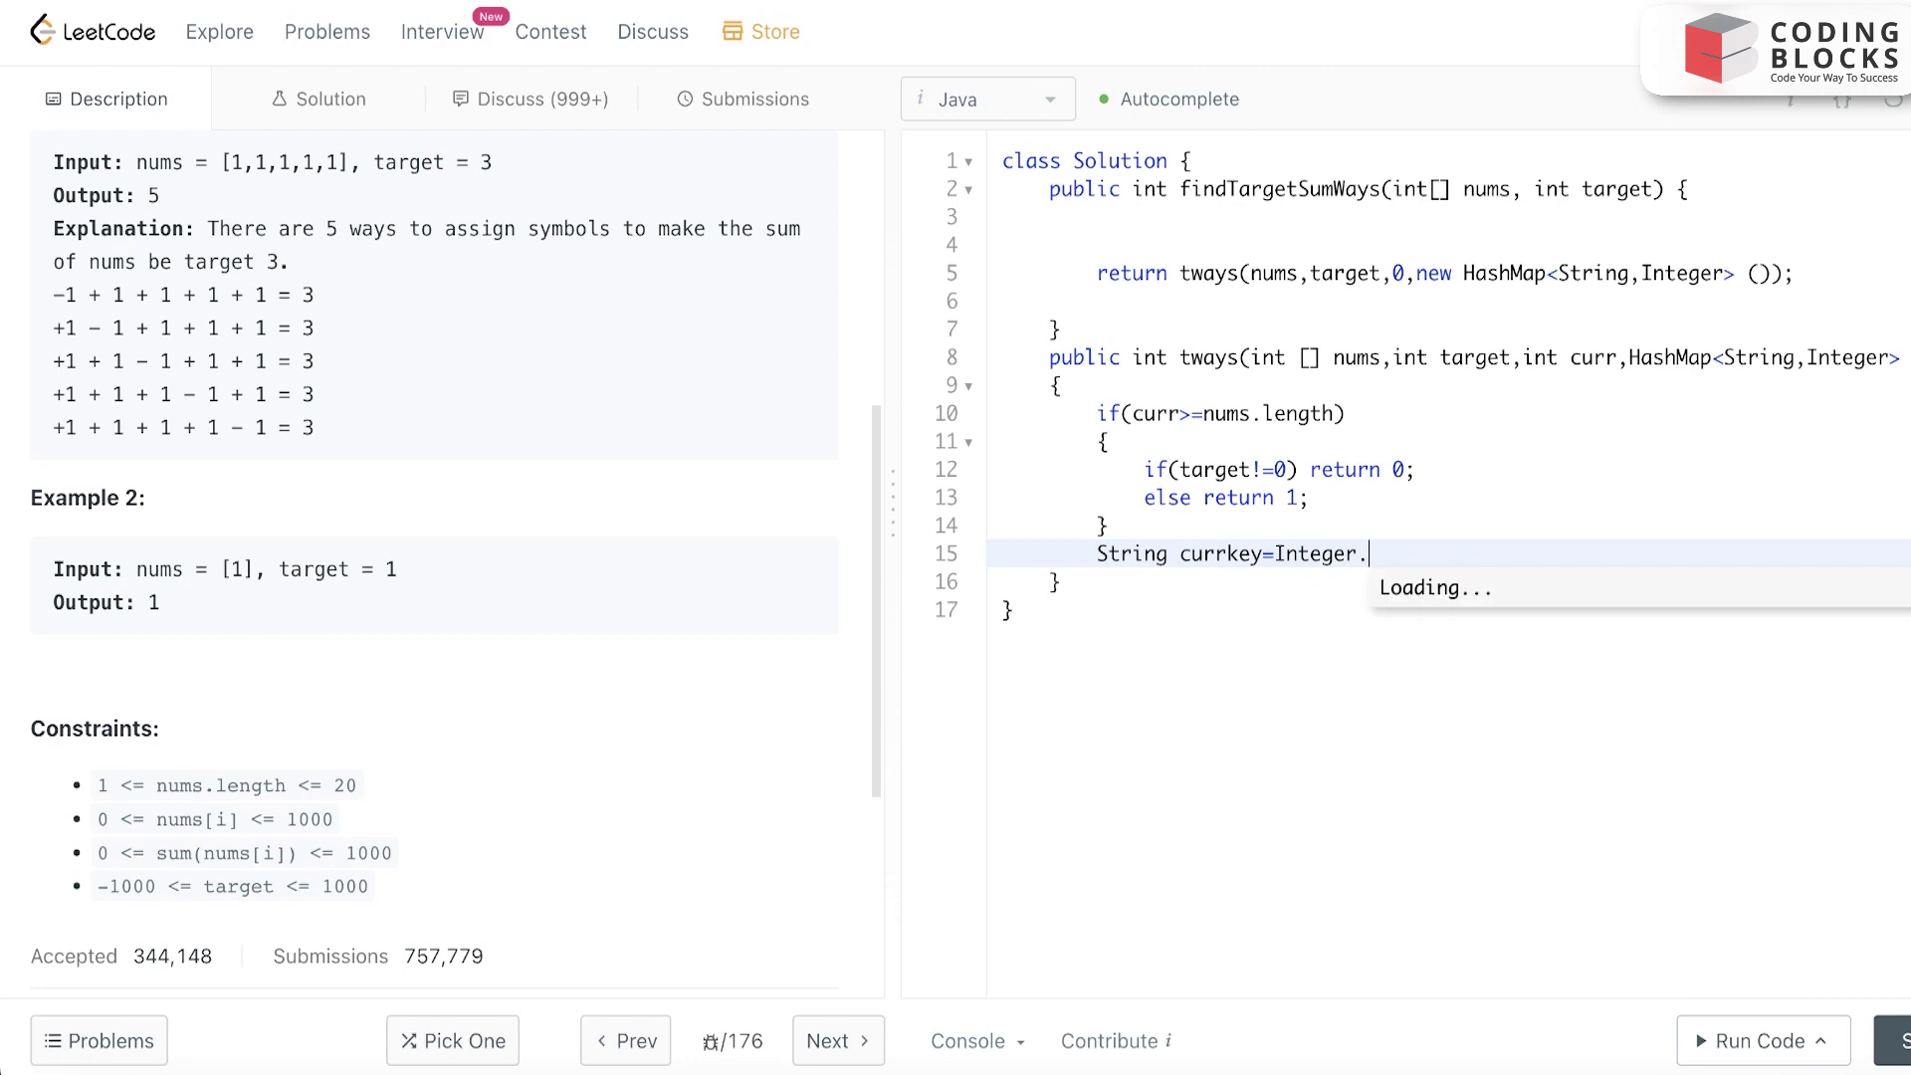
{"action": "type", "text": "to"}
{"action": "type", "text": "Stri"}
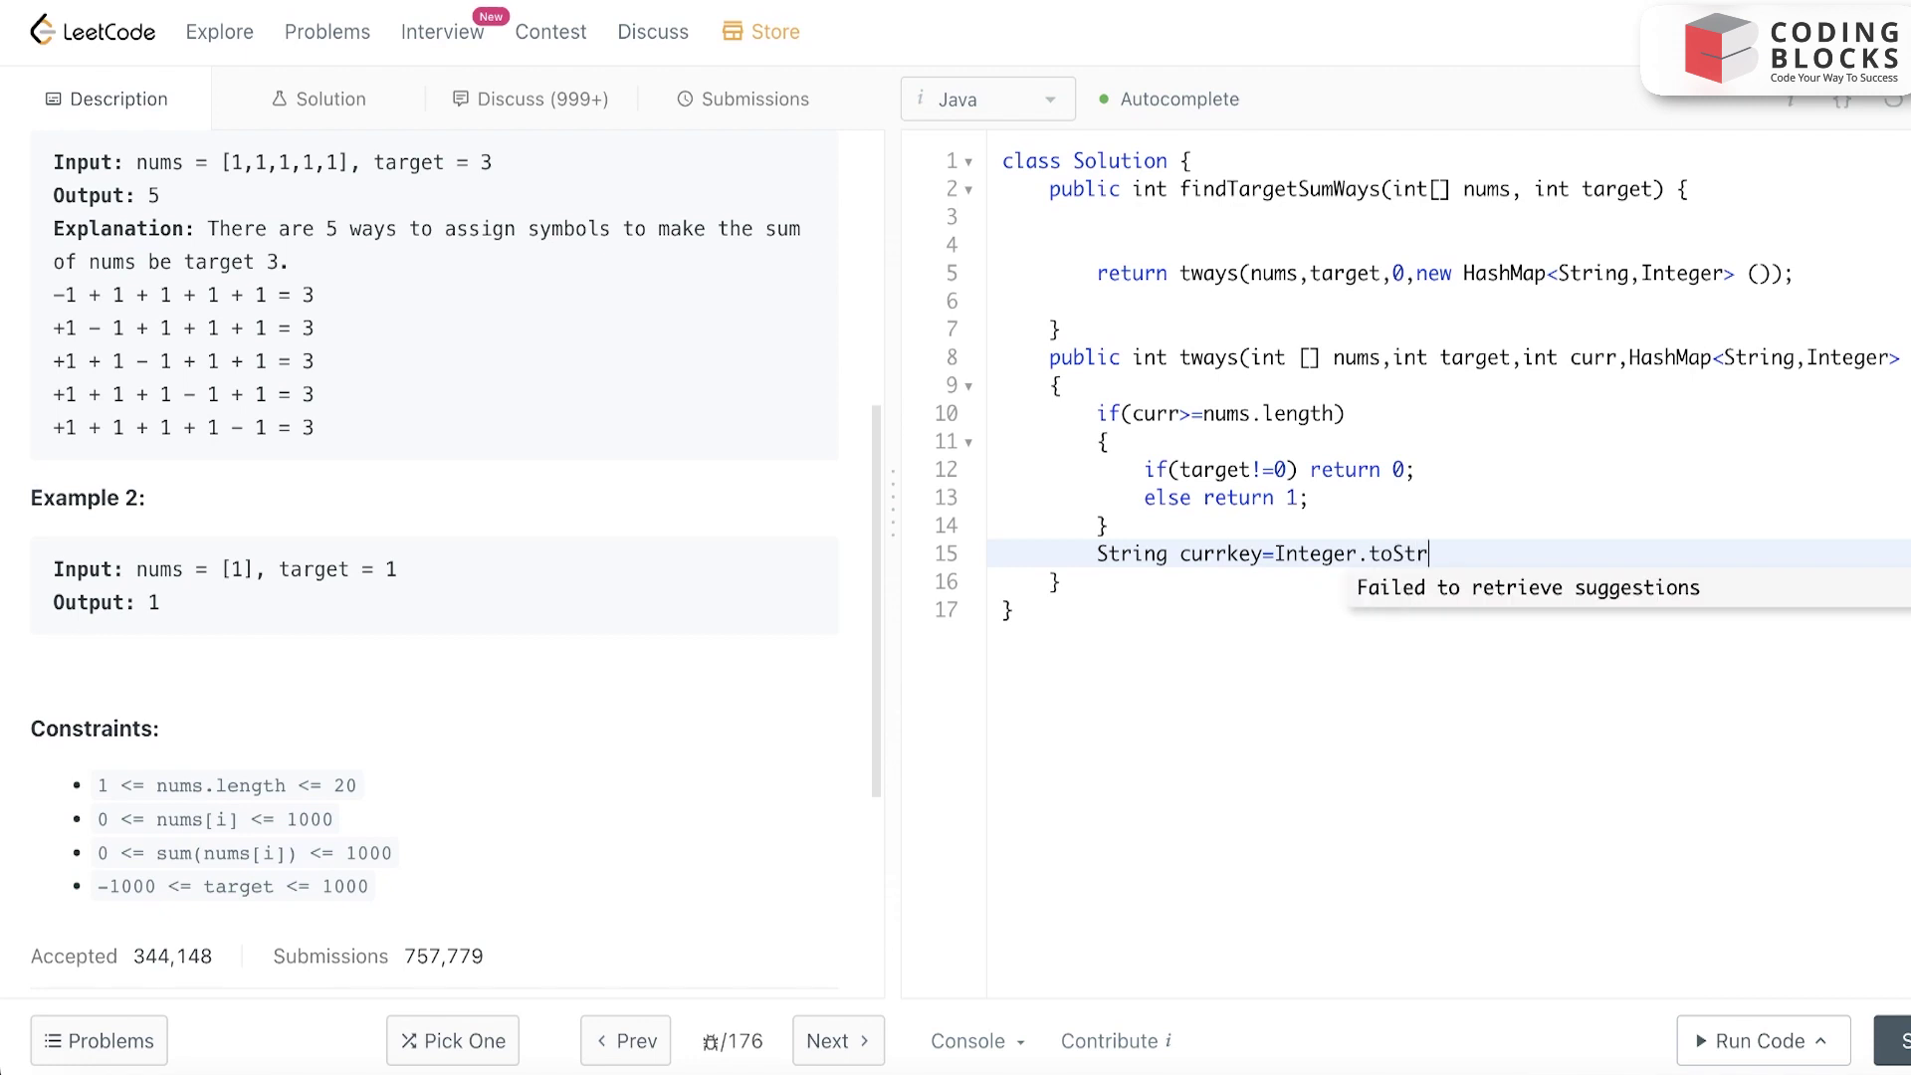
{"action": "type", "text": "ng("}
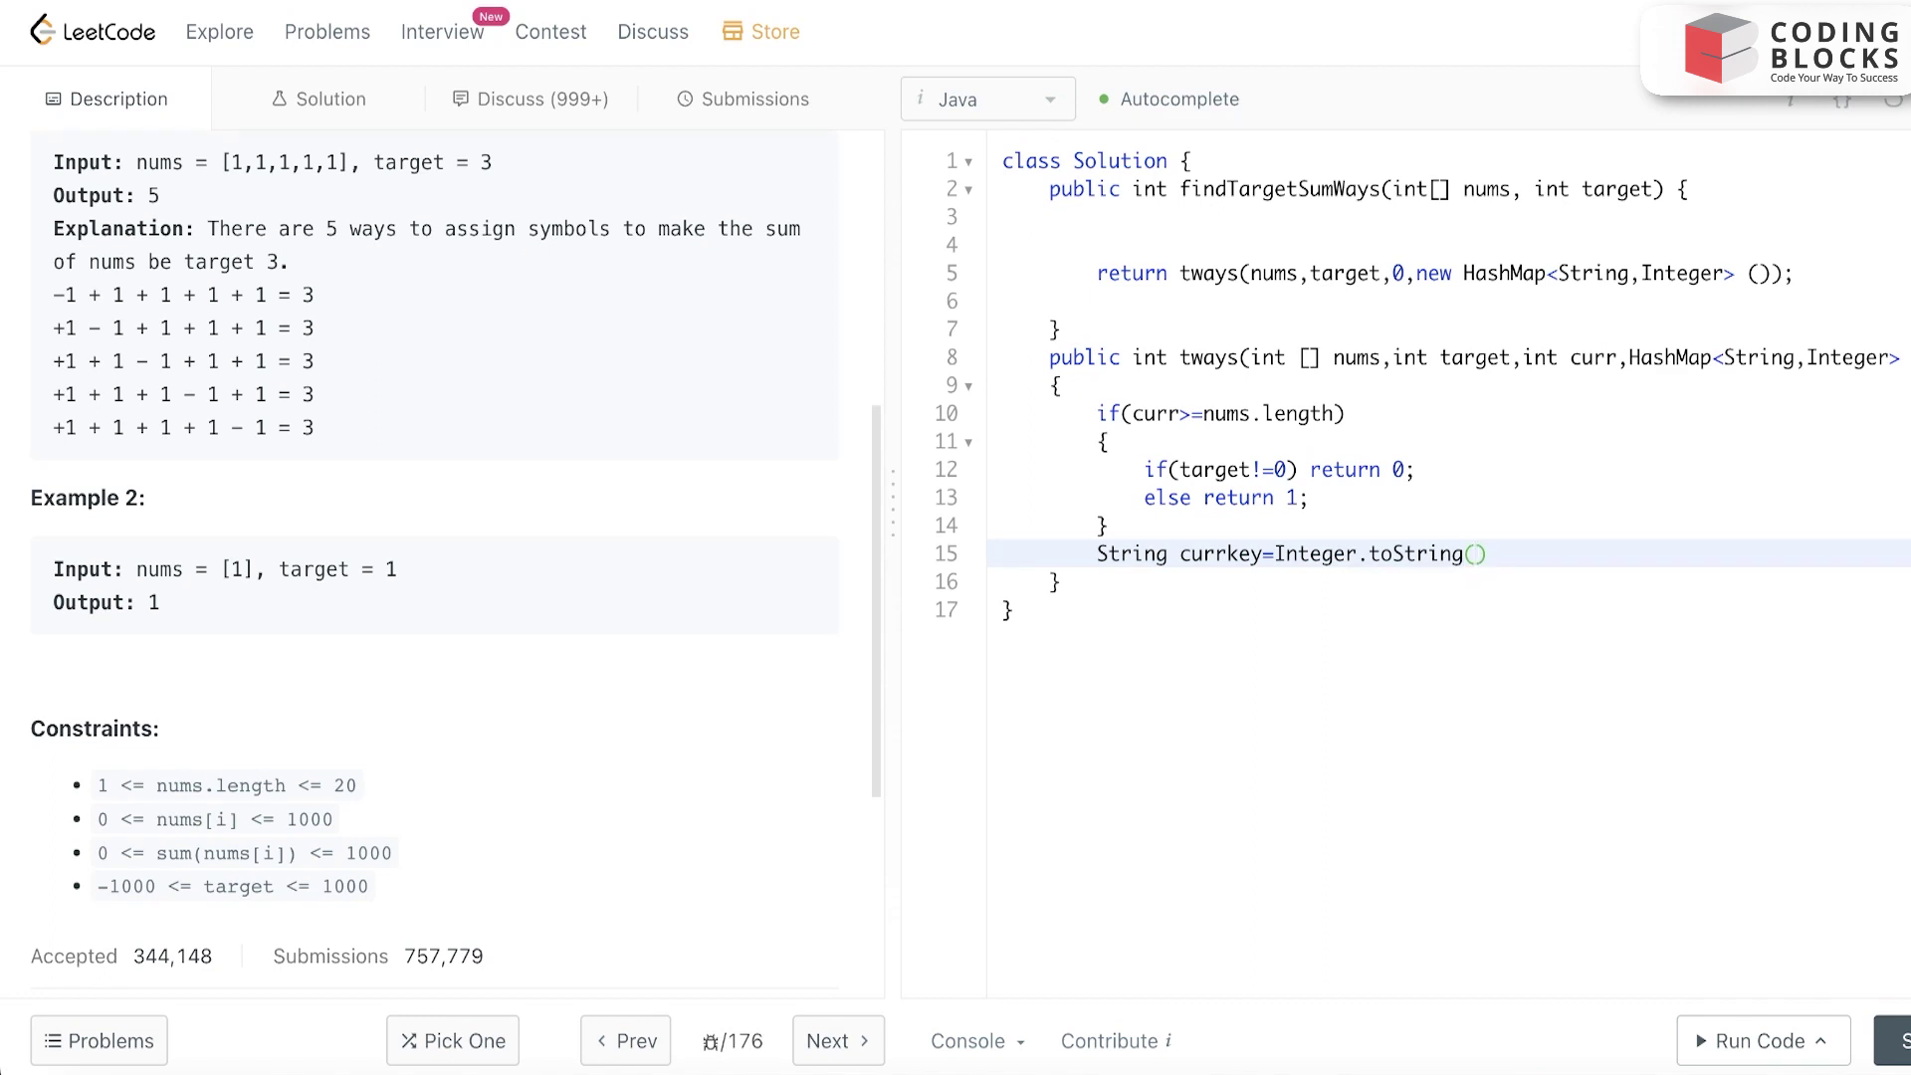
{"action": "type", "text": "curr"}
{"action": "type", "text": ")+"}
{"action": "type", "text": "\""}
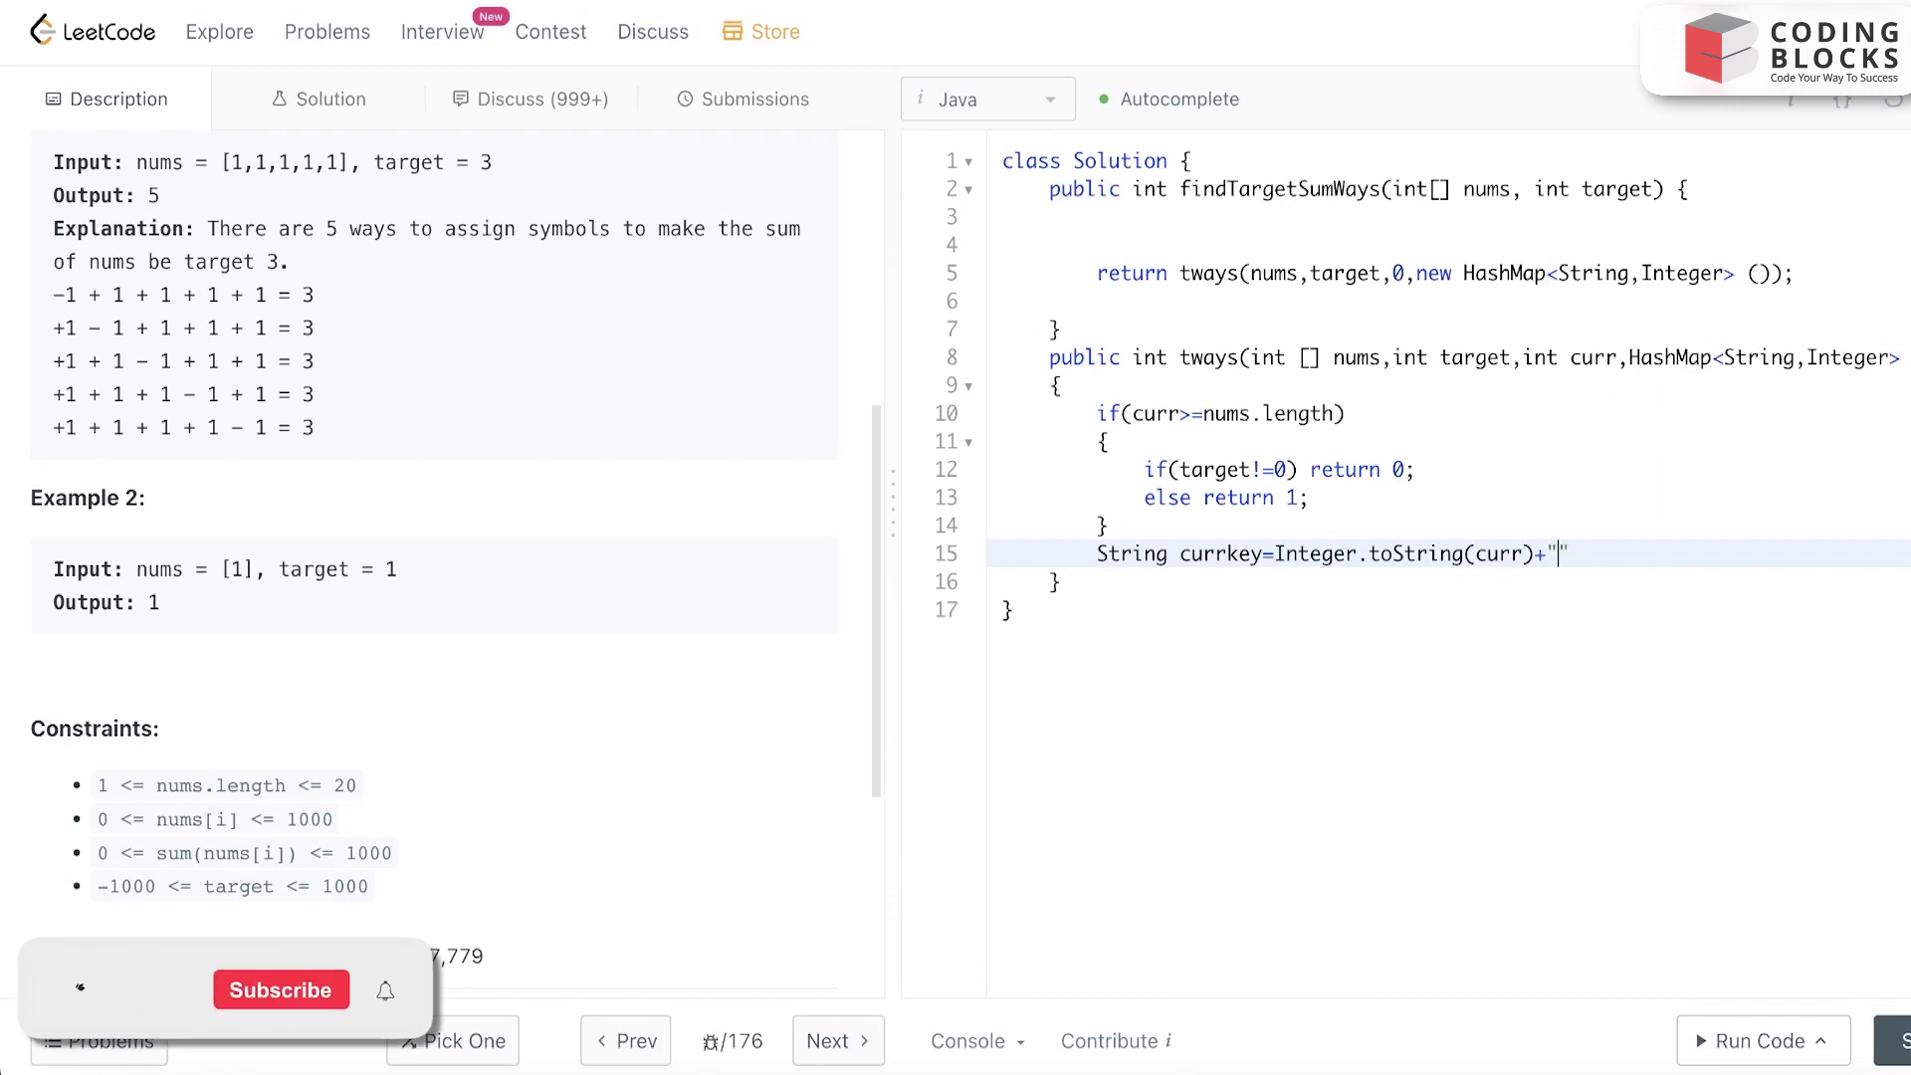
{"action": "type", "text": "_"}
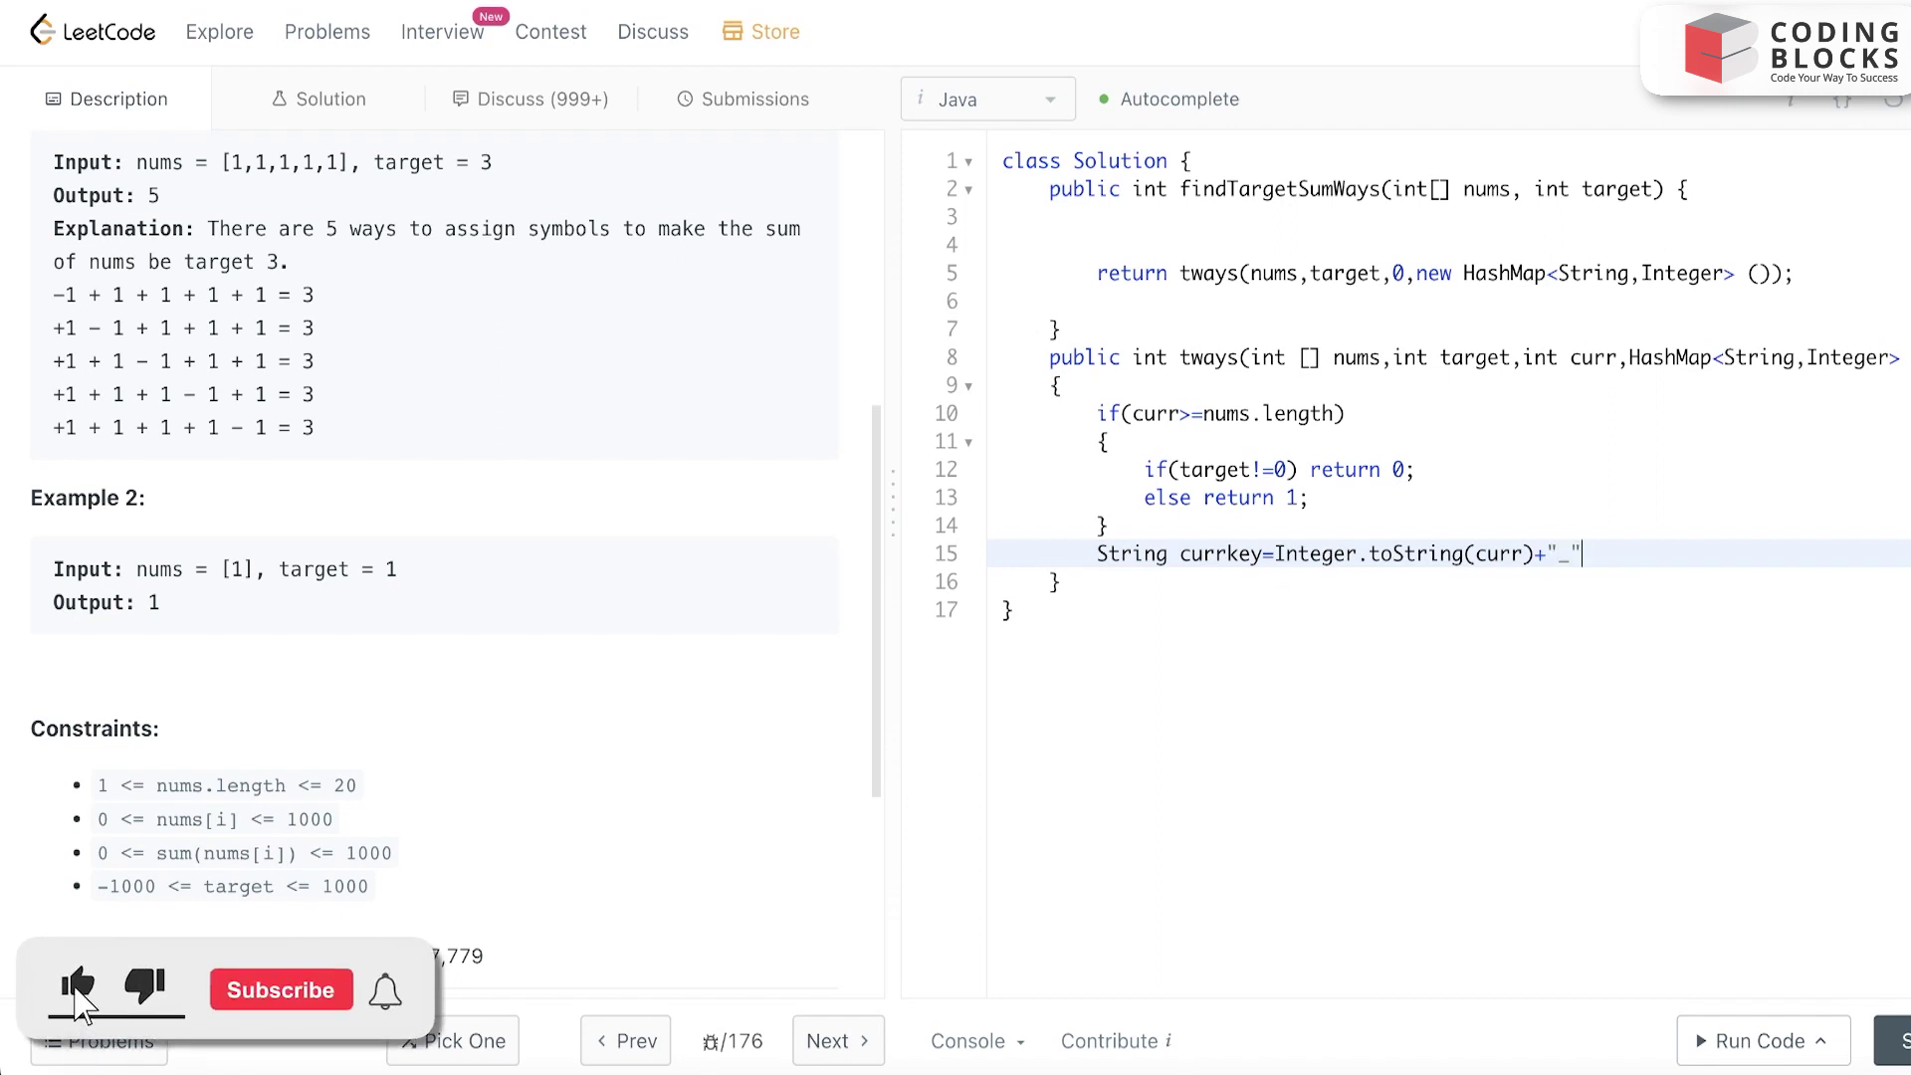
{"action": "type", "text": "\"+"}
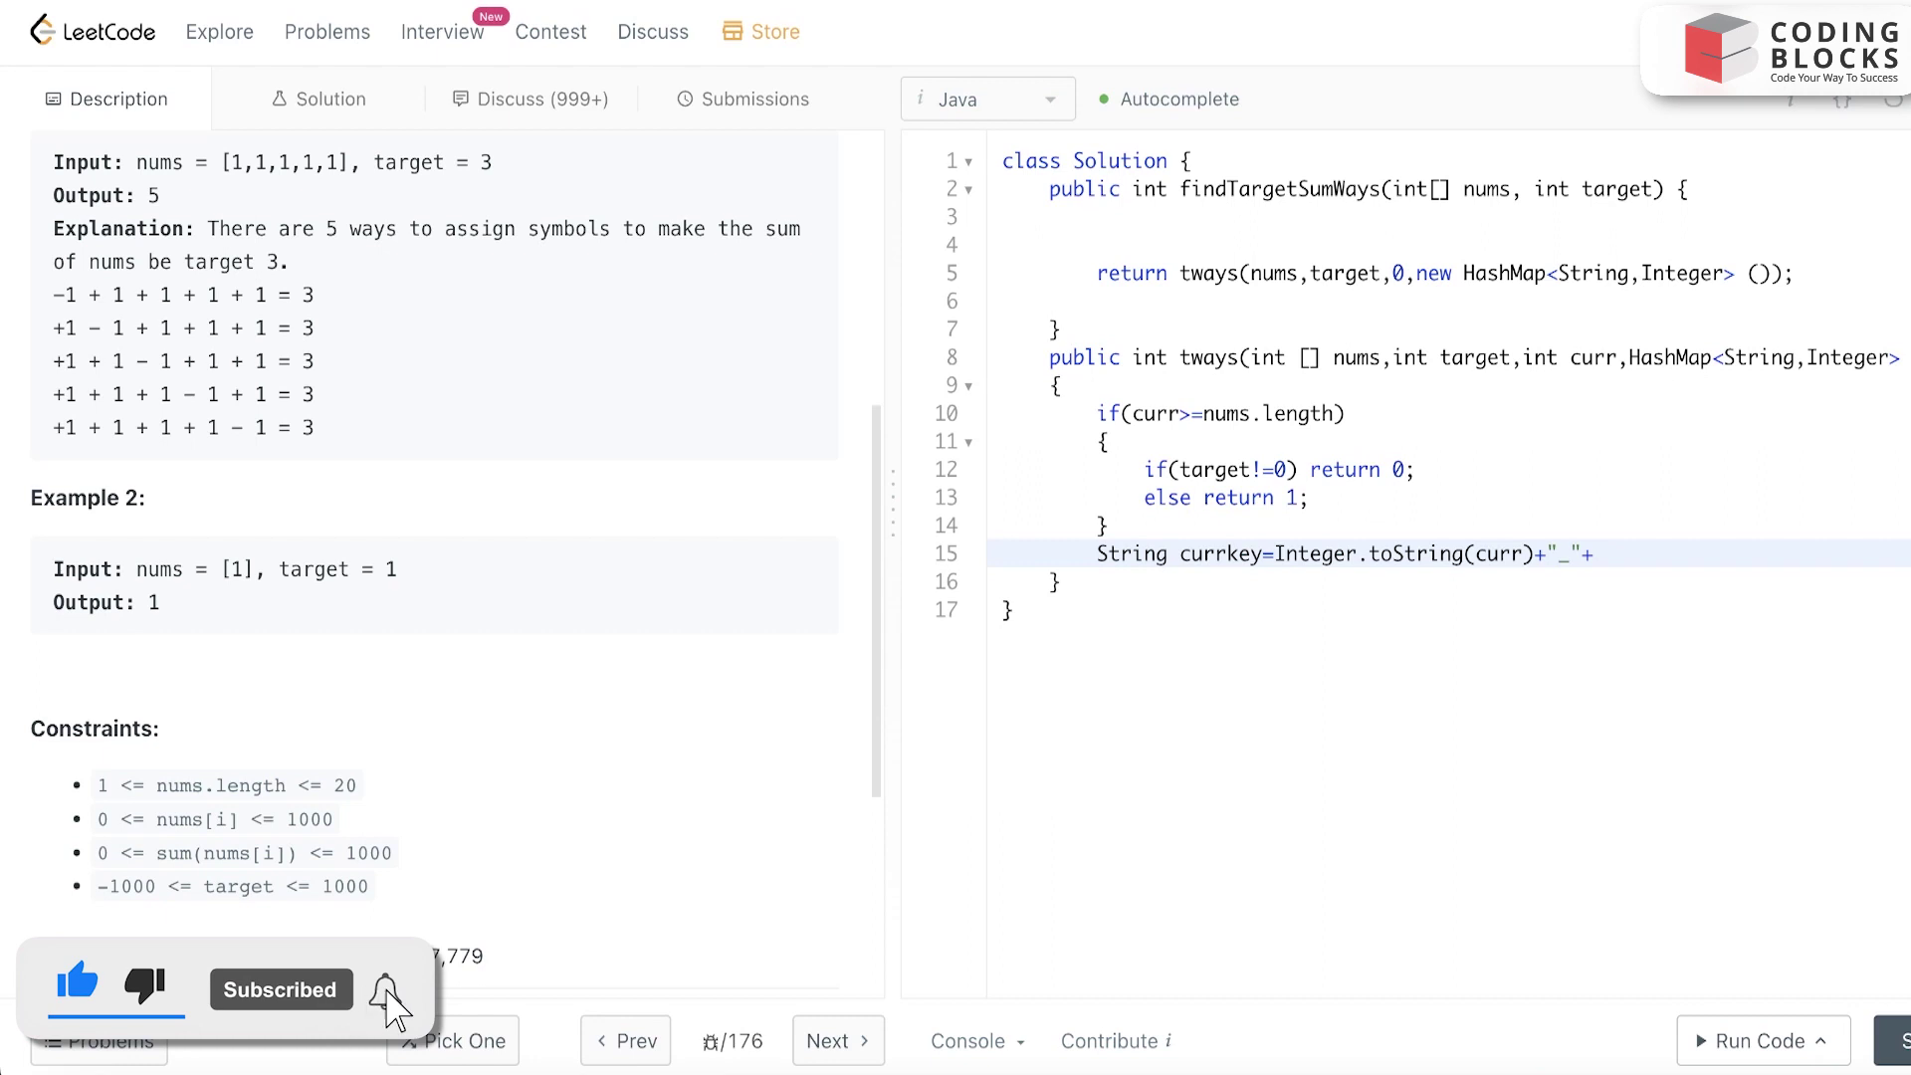
{"action": "left_click_drag", "start_coordinate": [1277, 555], "coordinate": [1538, 548]}
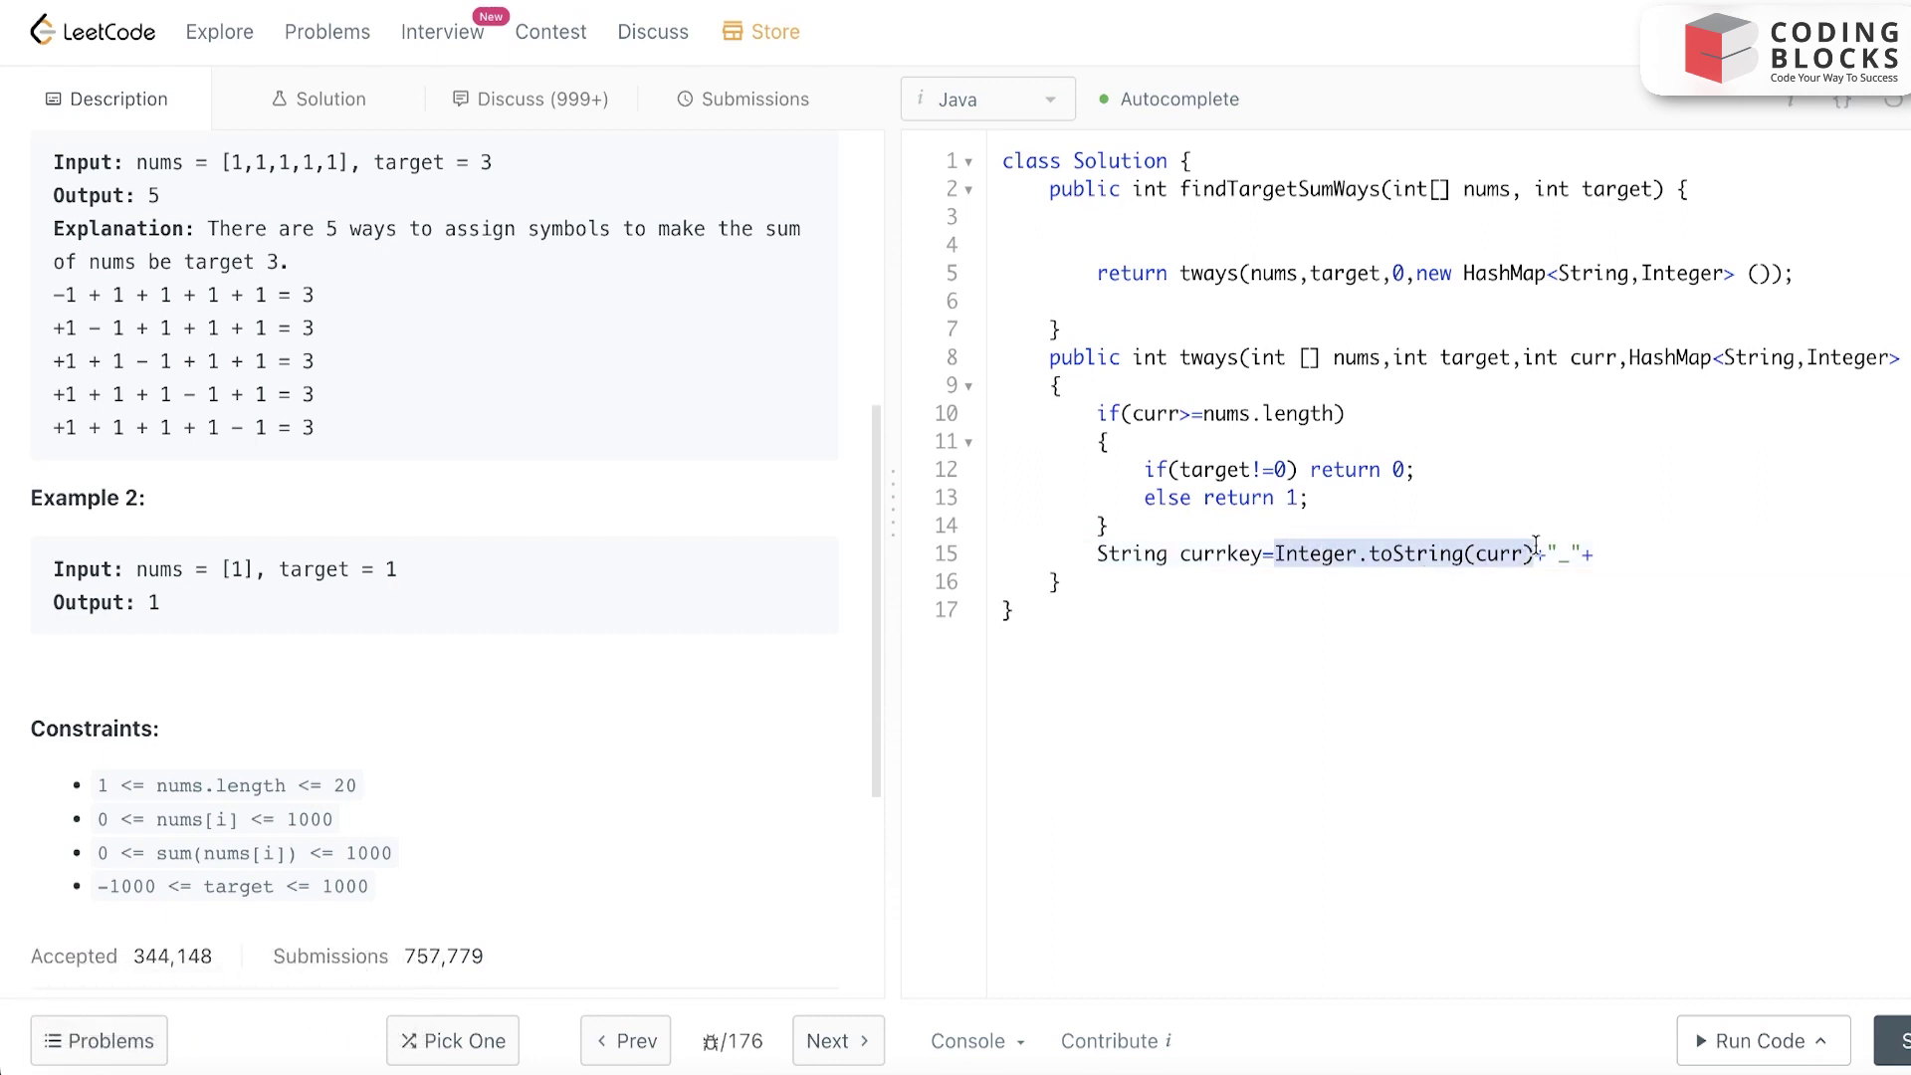
{"action": "key", "text": "ctrl+c"}
{"action": "left_click", "coordinate": [1620, 554]}
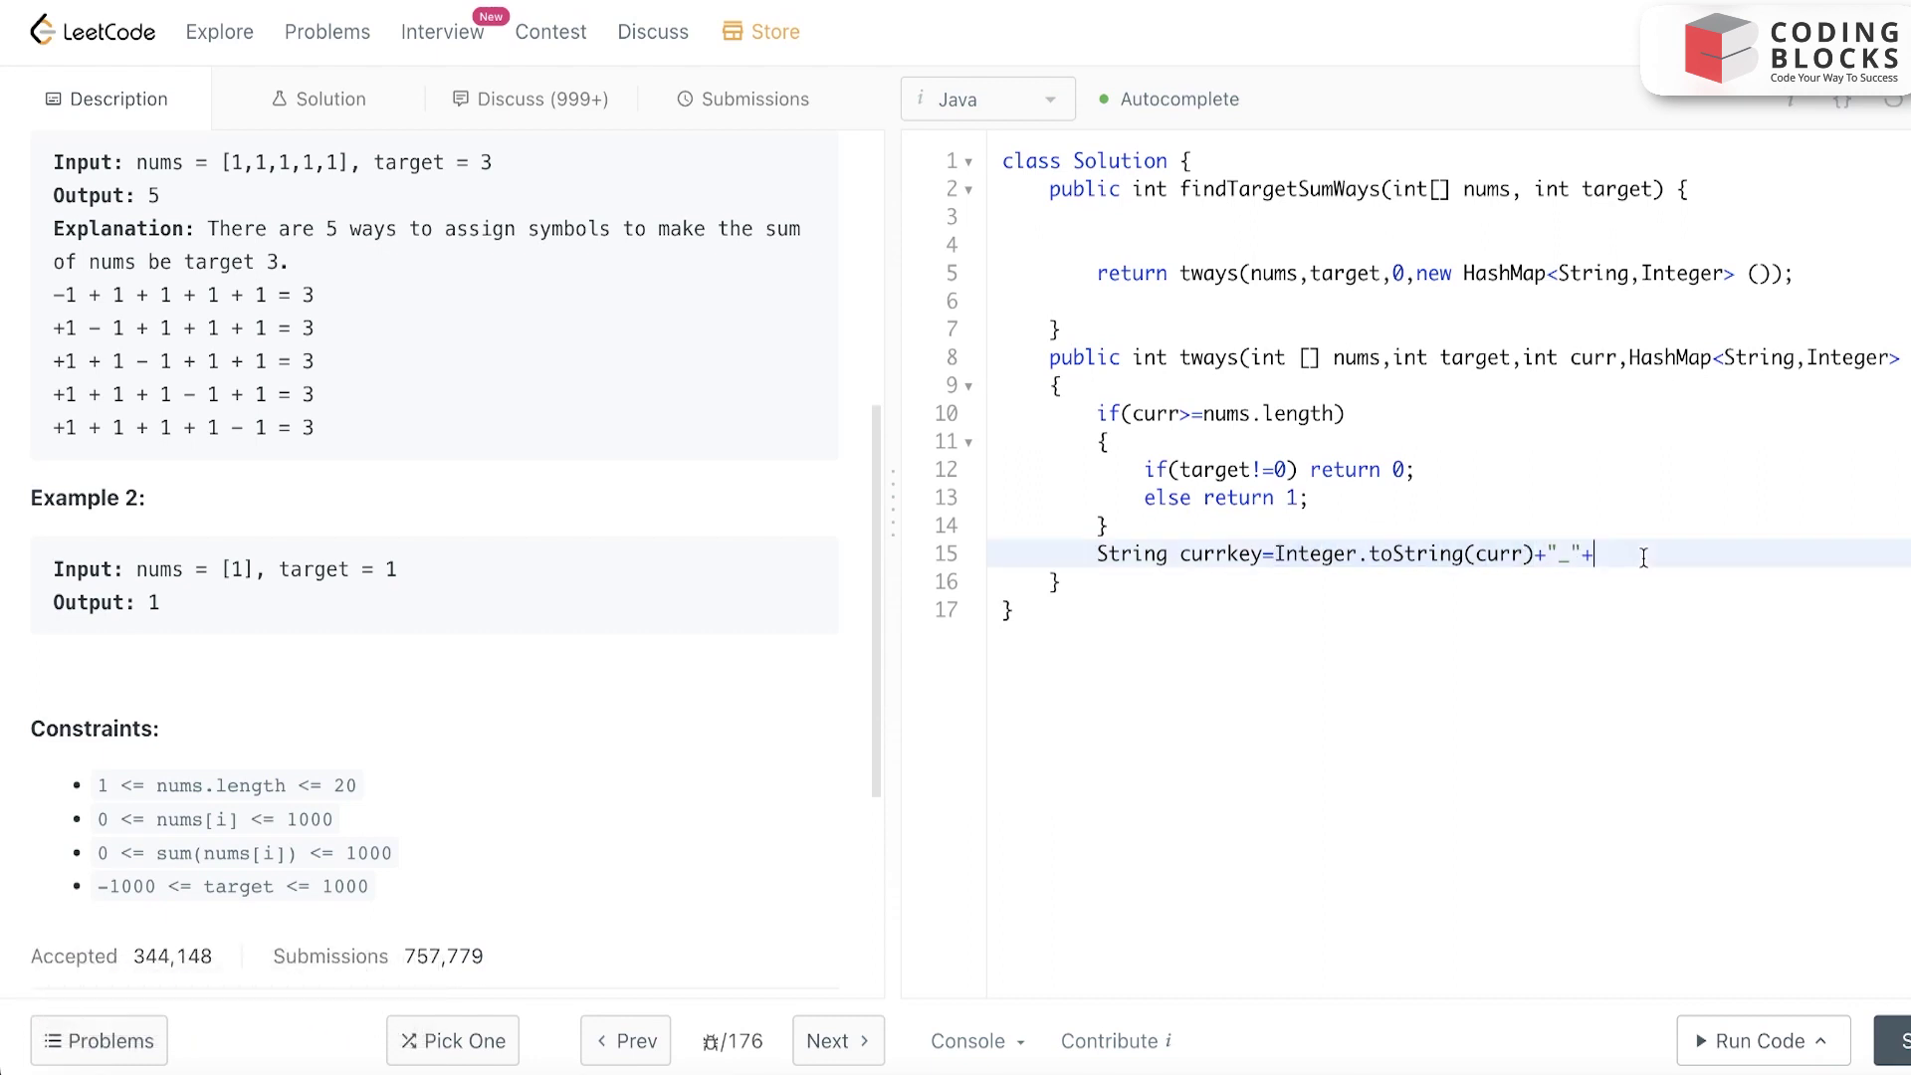
{"action": "key", "text": "ctrl+v"}
{"action": "left_click", "coordinate": [1843, 557]}
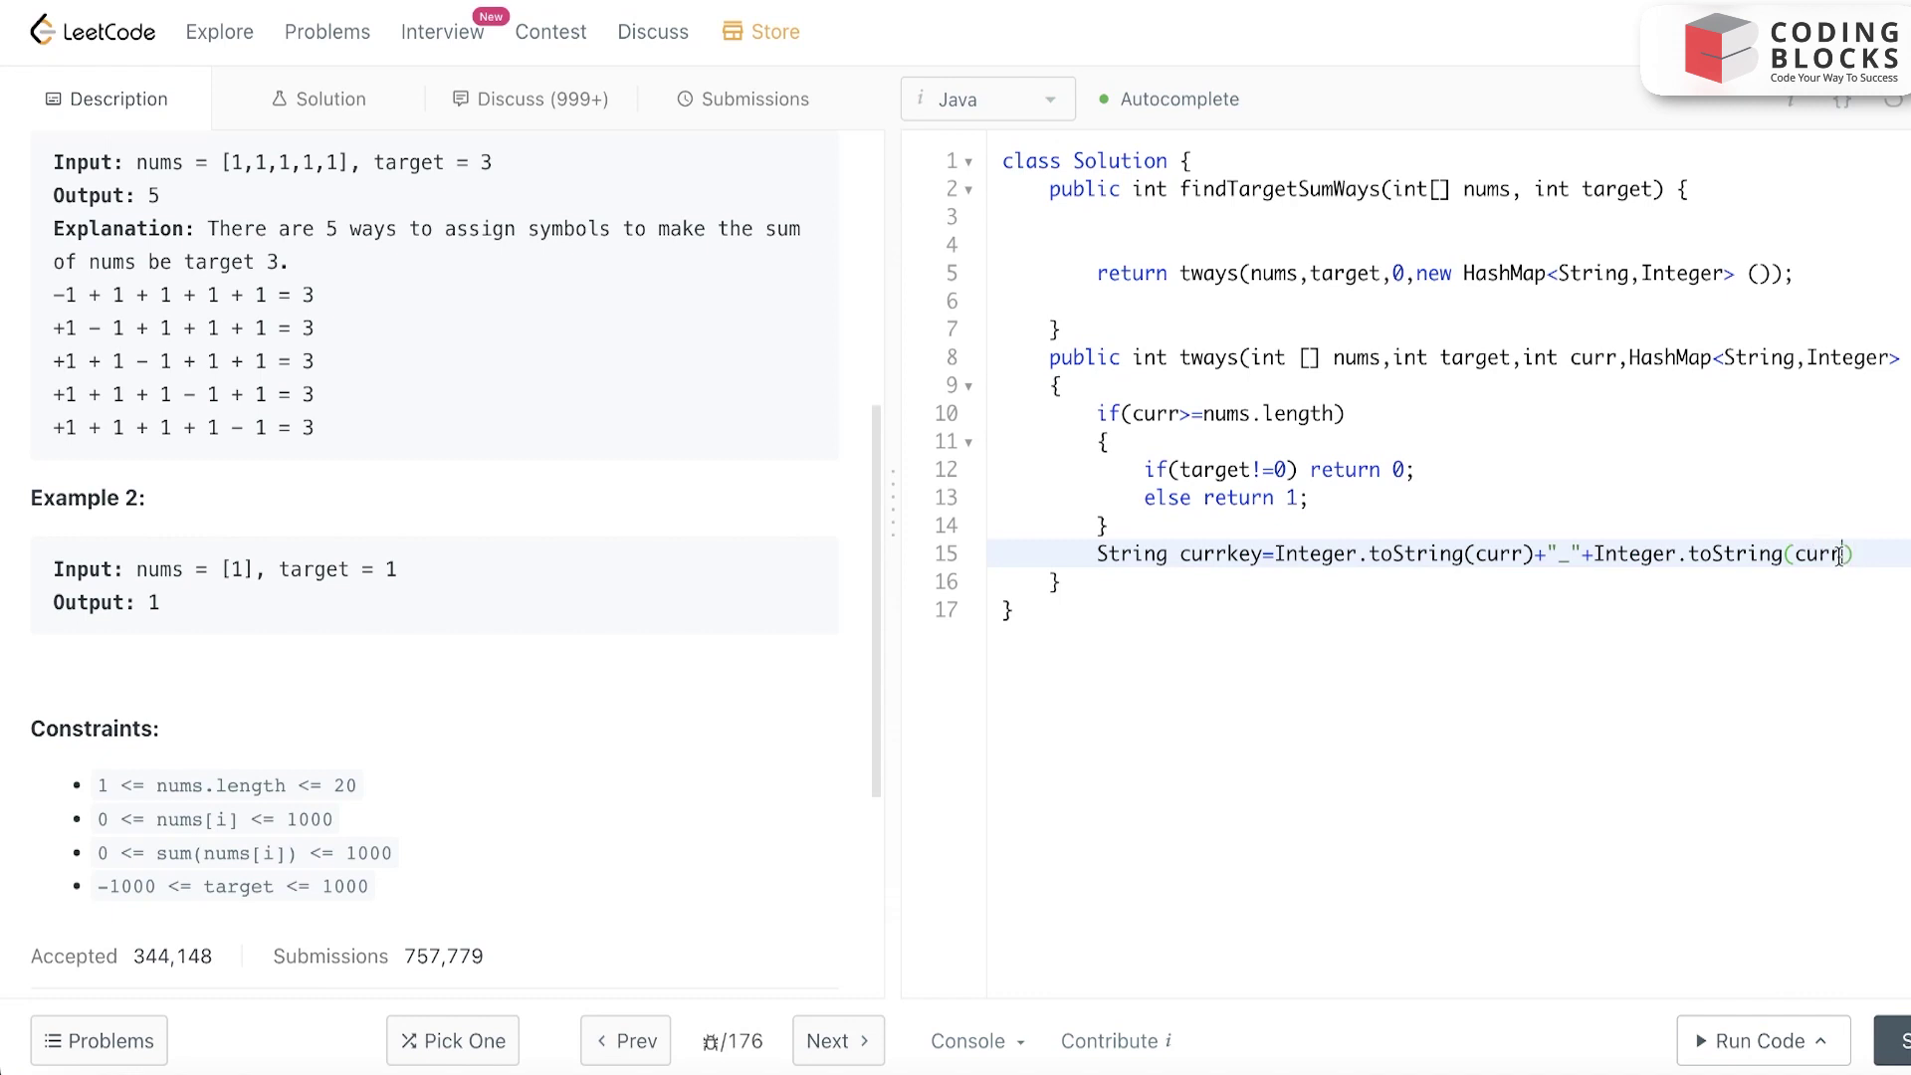
{"action": "key", "text": "BackSpace"}
{"action": "key", "text": "BackSpace"}
{"action": "key", "text": "BackSpace"}
{"action": "type", "text": "tar"}
{"action": "type", "text": "get)"}
{"action": "type", "text": ";"}
{"action": "key", "text": "Return"}
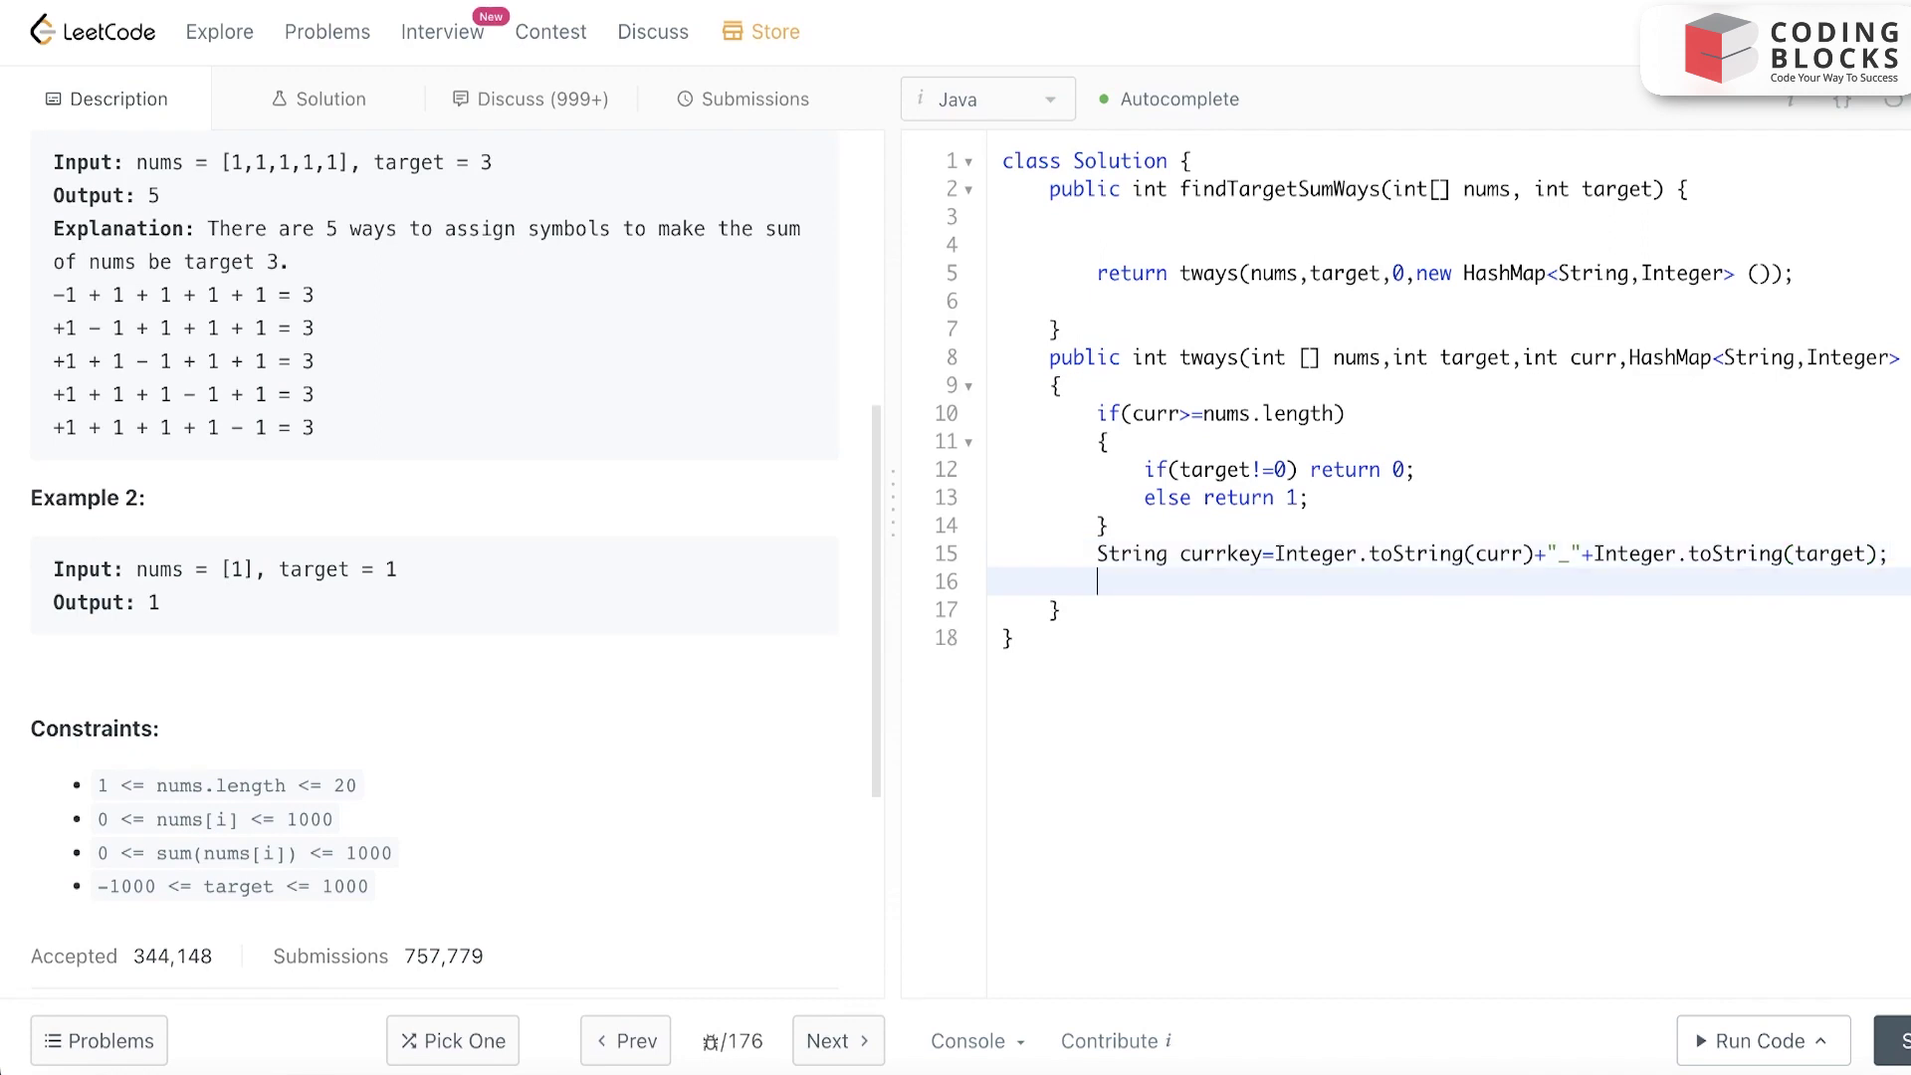
- Add a memo.containsKey(currkey) check that returns memo.get(currkey)
{"action": "key", "text": "Return"}
{"action": "type", "text": "if("}
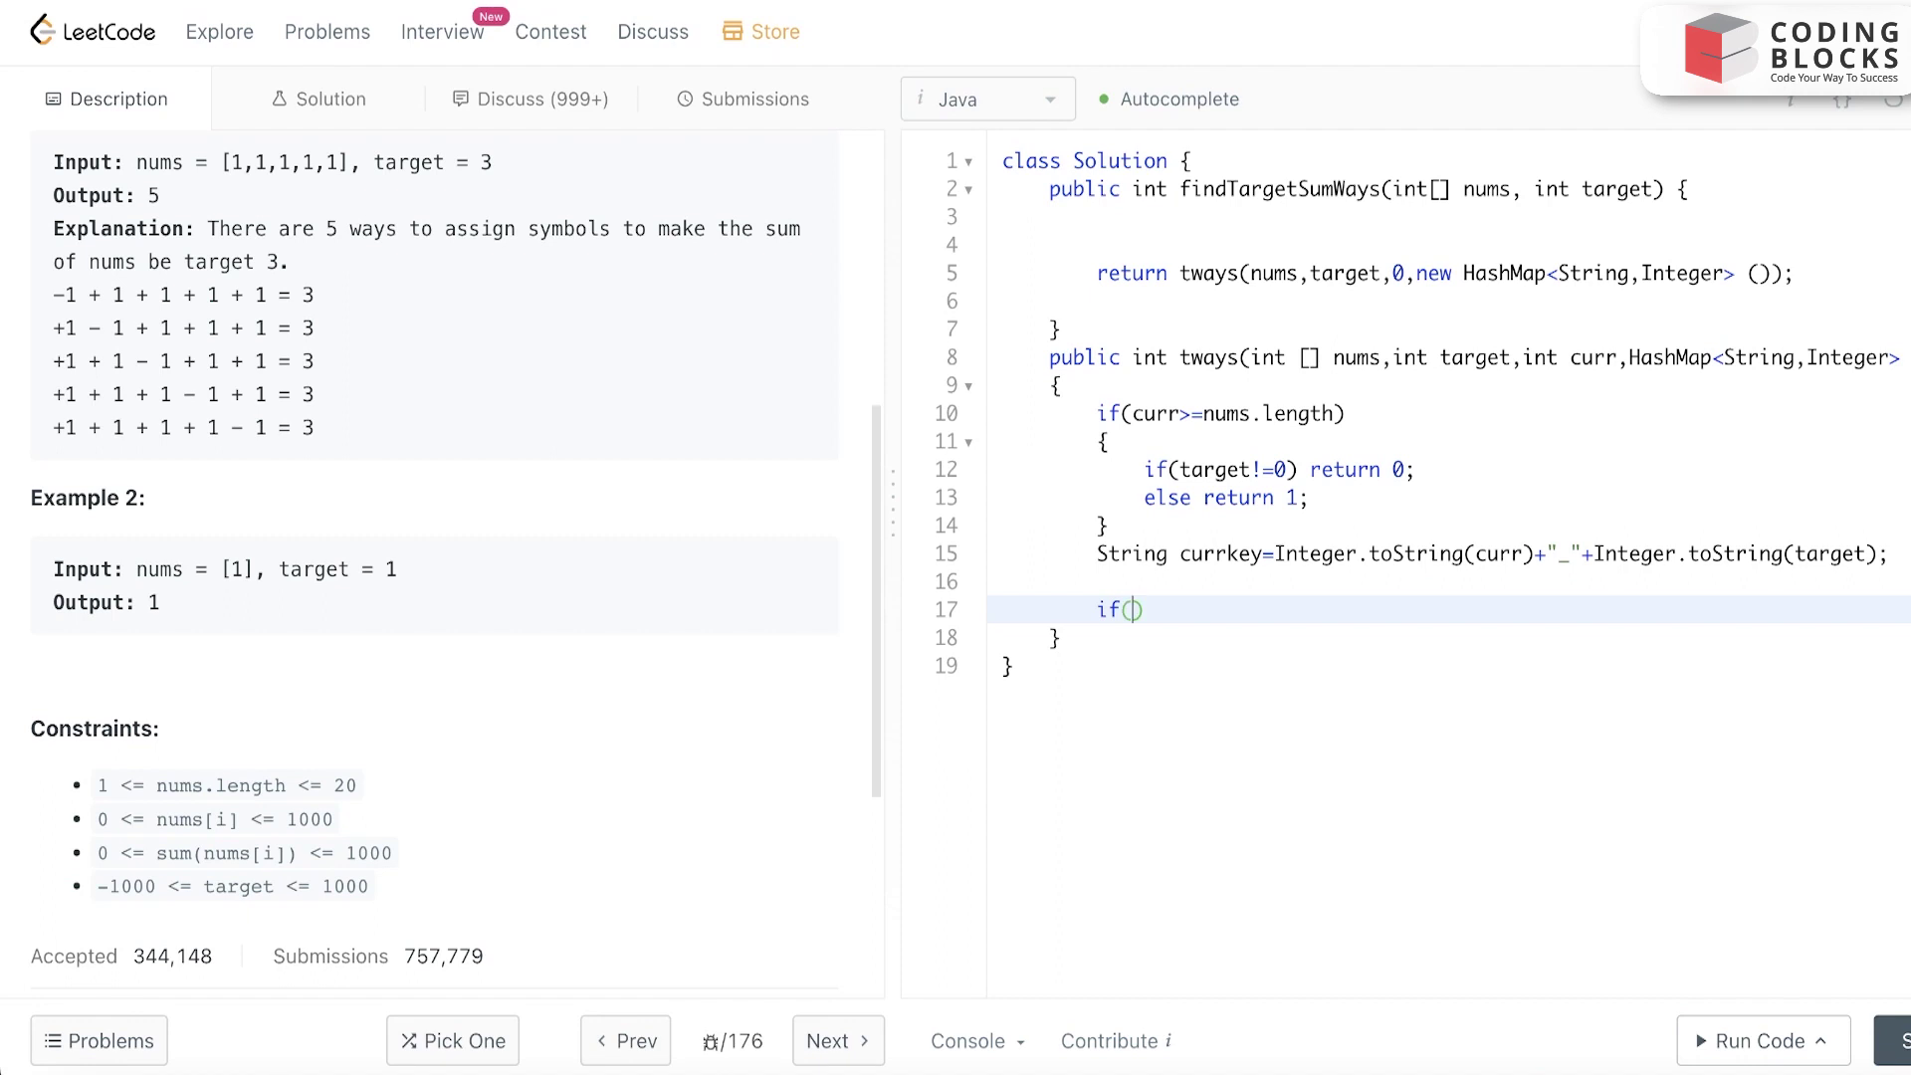
{"action": "type", "text": "memo"}
{"action": "type", "text": "."}
{"action": "type", "text": "cont"}
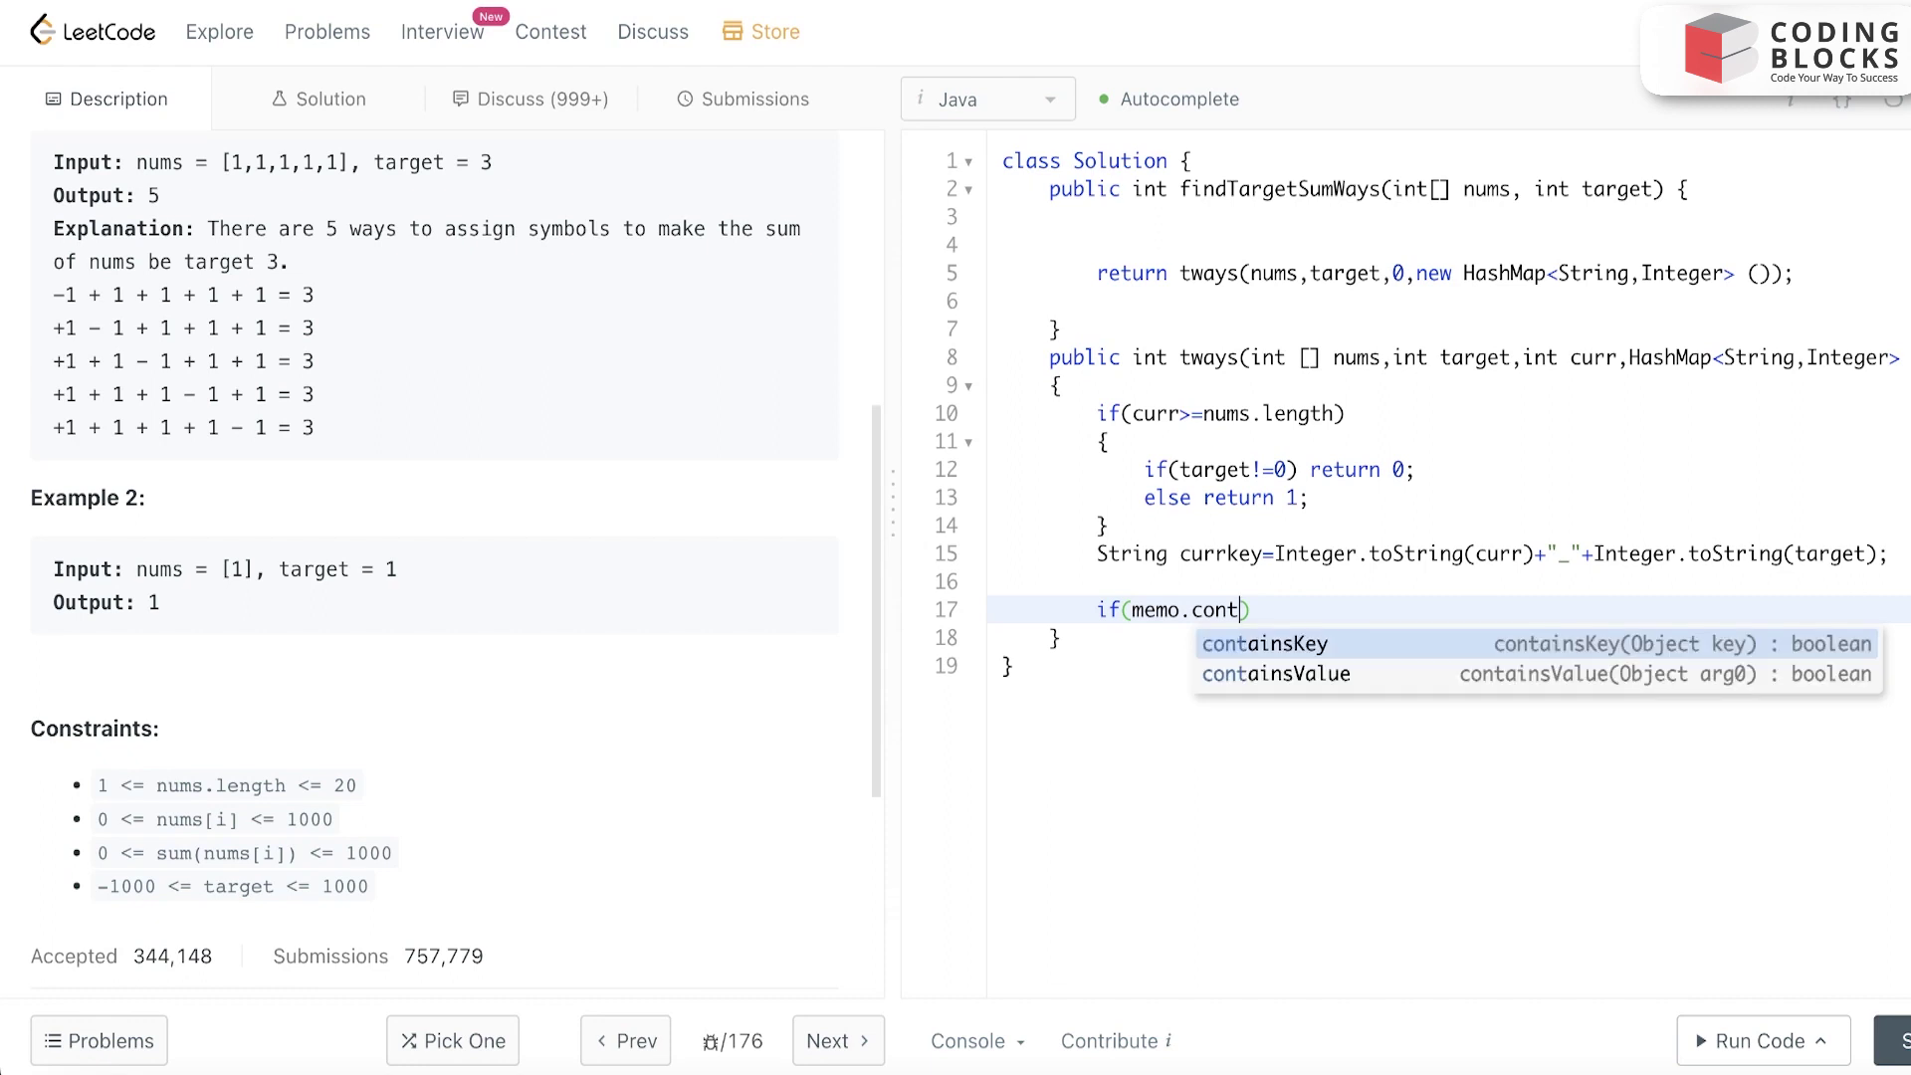
{"action": "key", "text": "Return"}
{"action": "type", "text": "("}
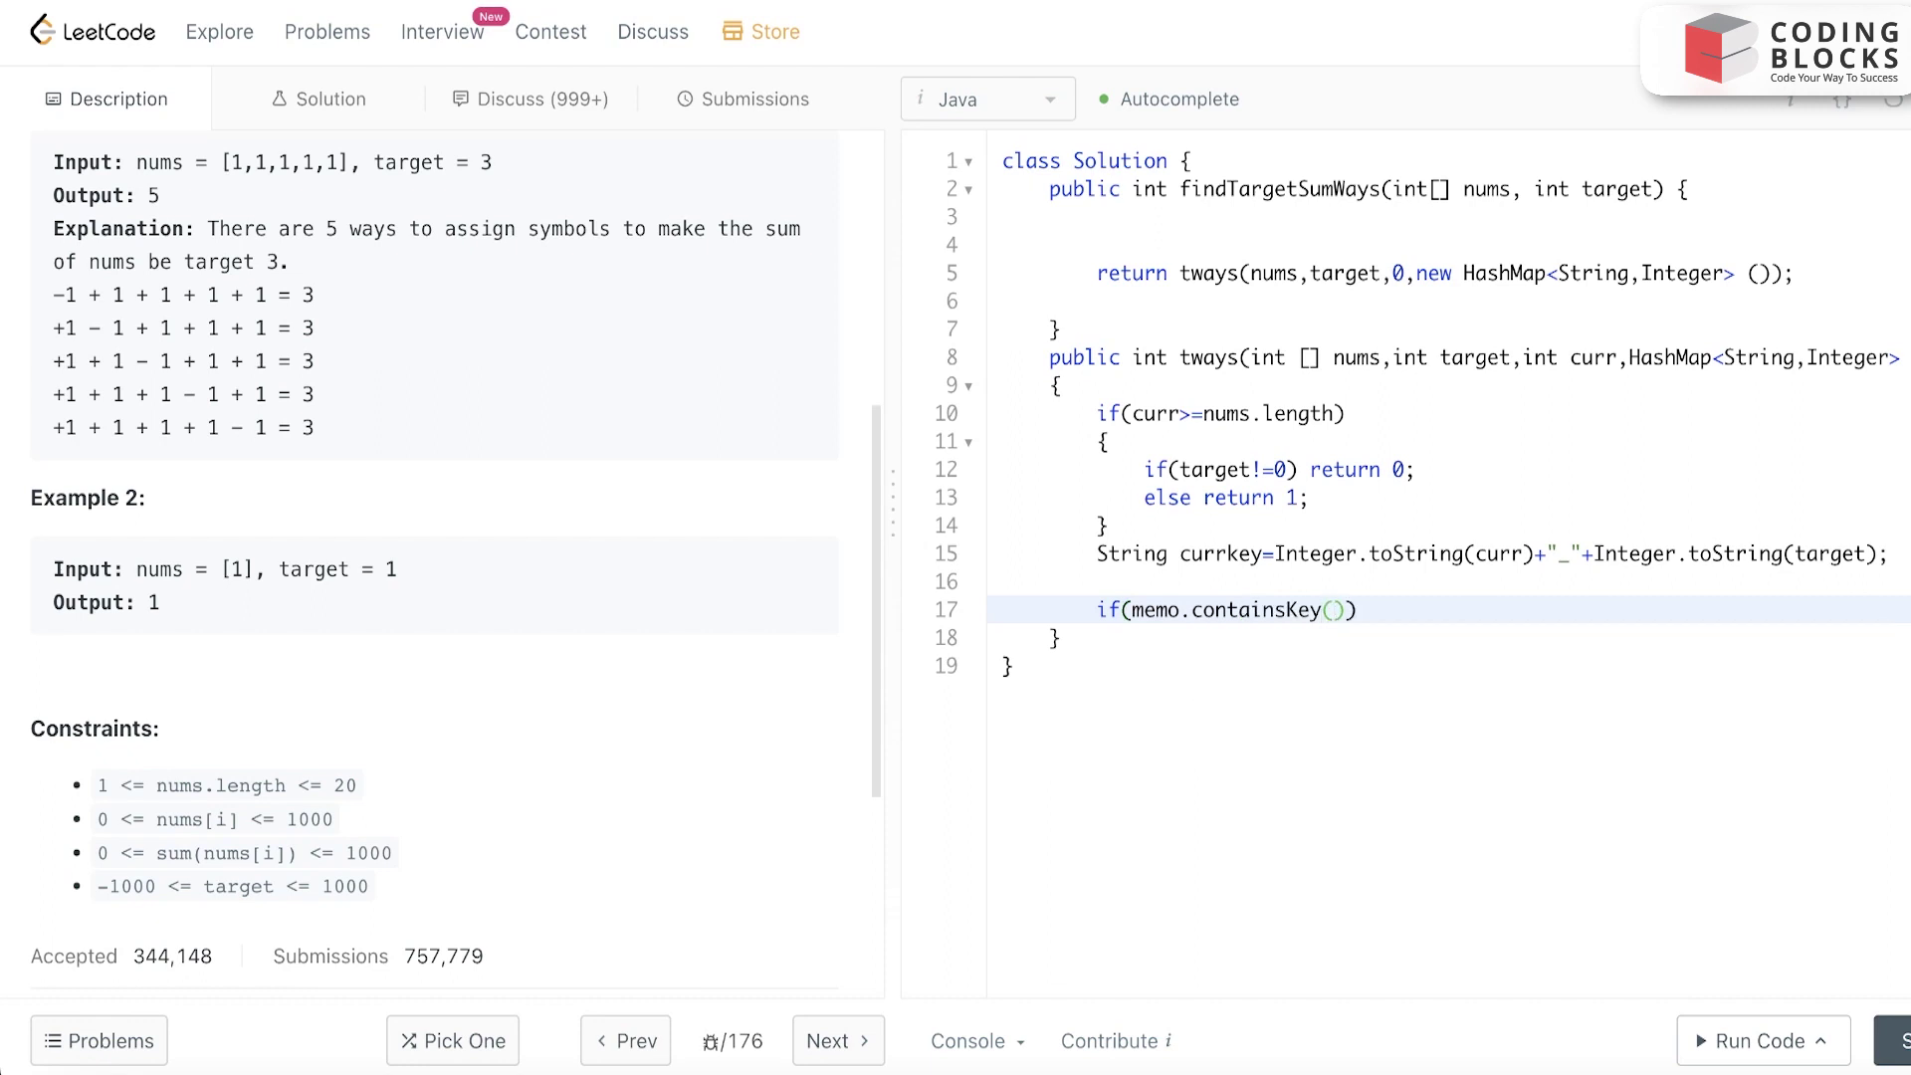
{"action": "type", "text": "curr"}
{"action": "type", "text": "key))"}
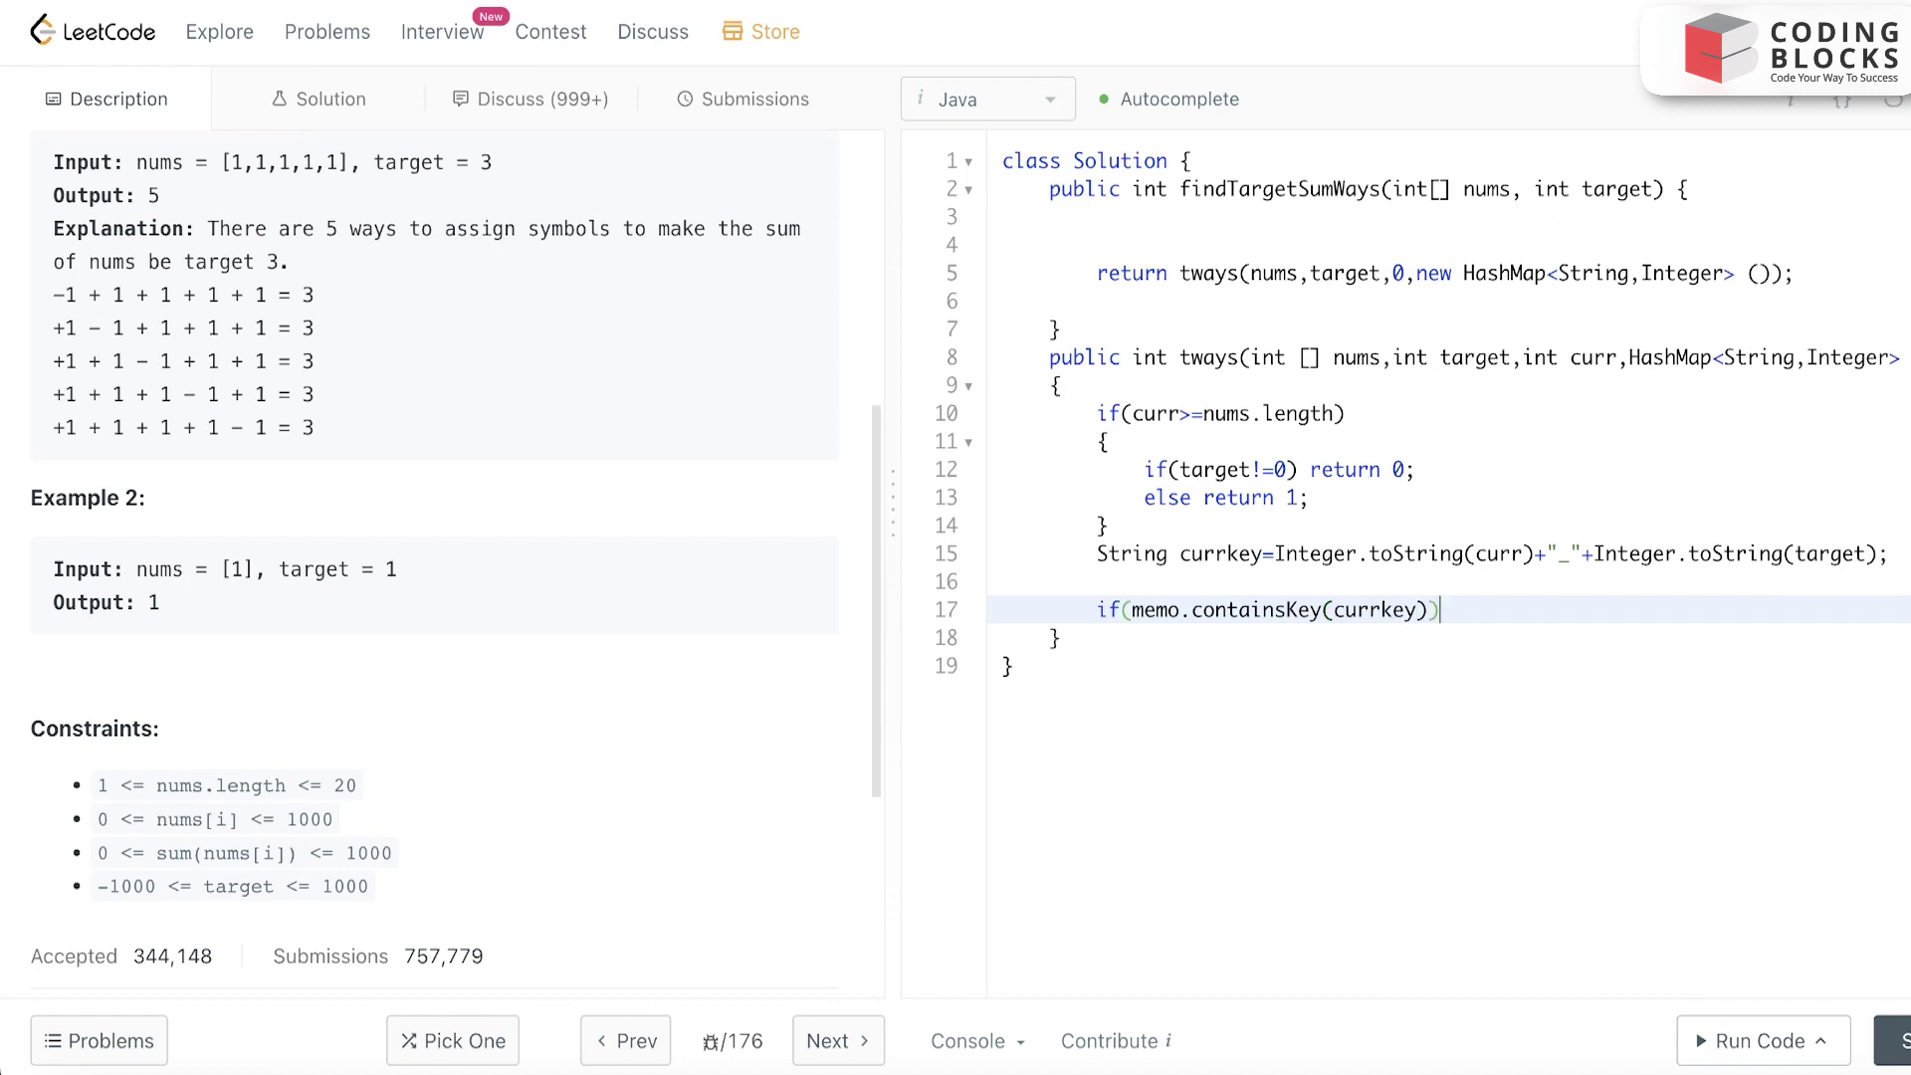
{"action": "type", "text": " r"}
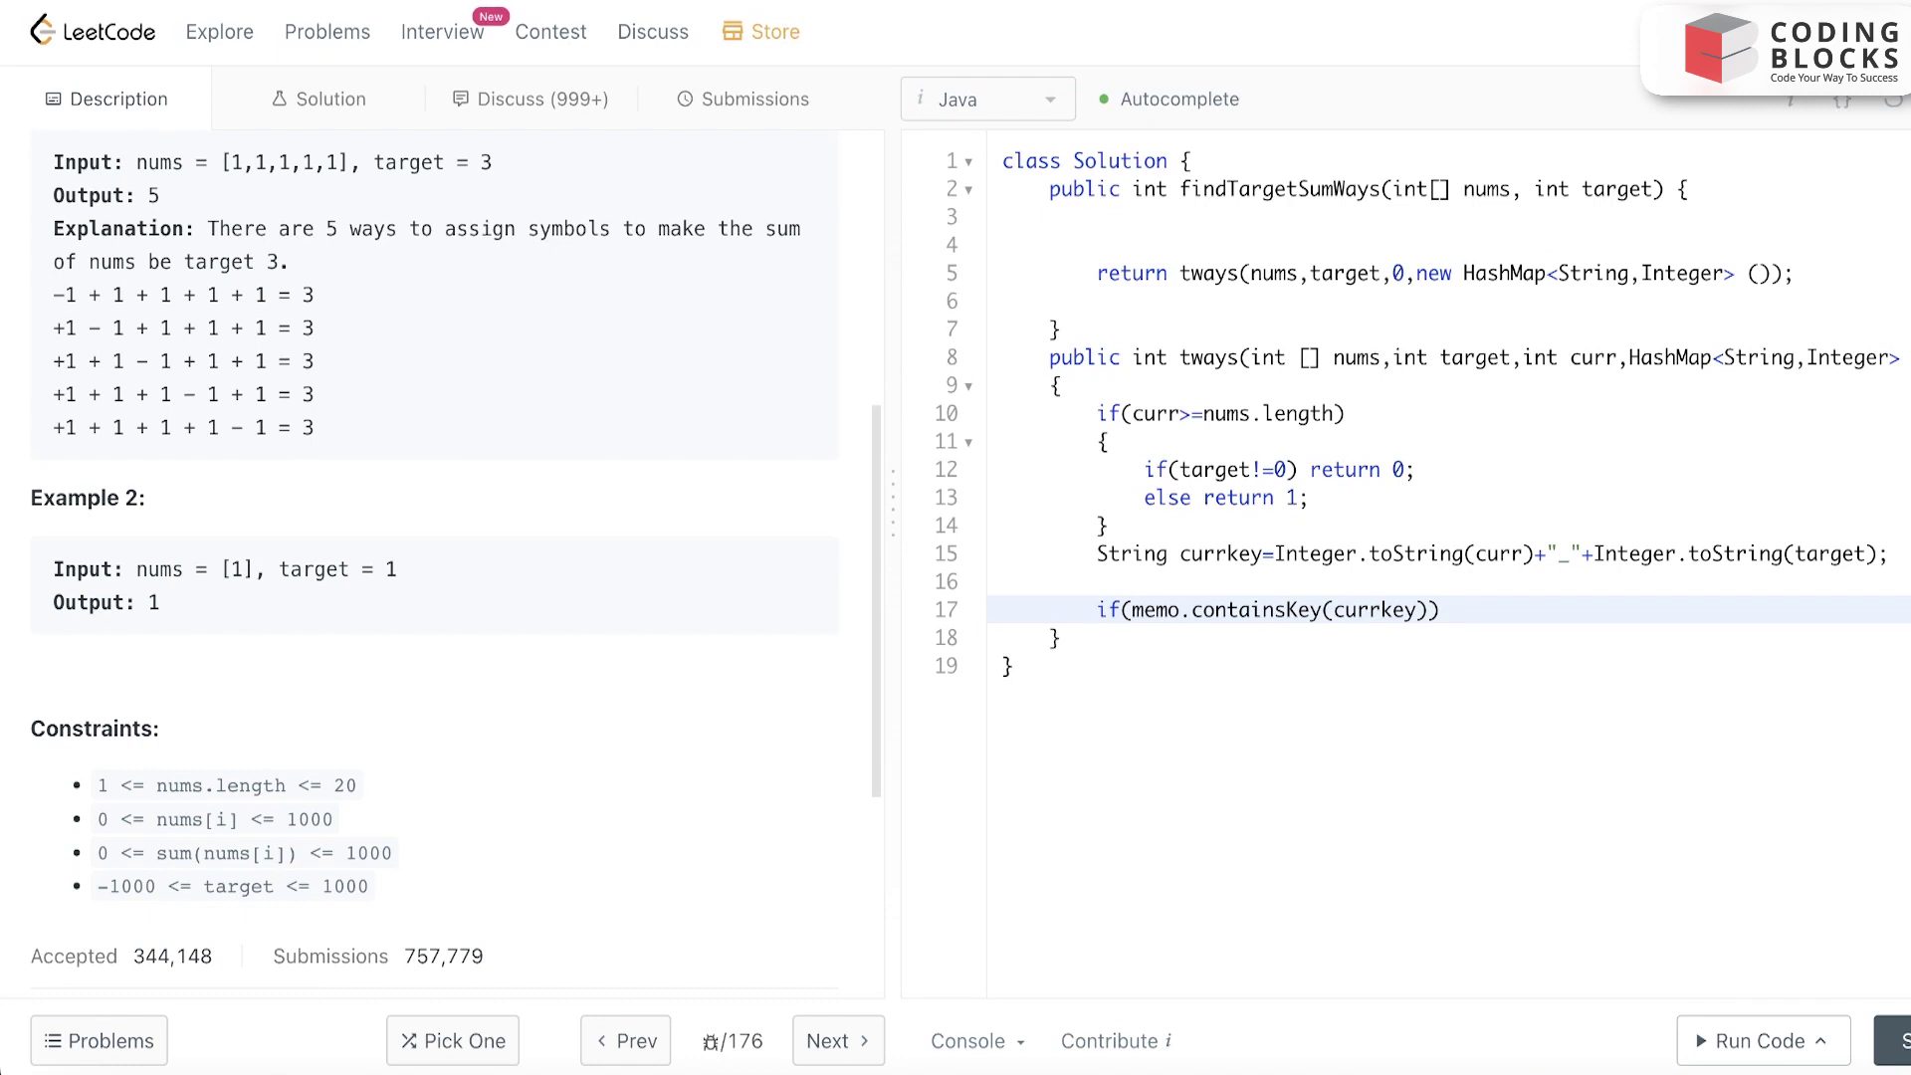
{"action": "type", "text": "etuyr"}
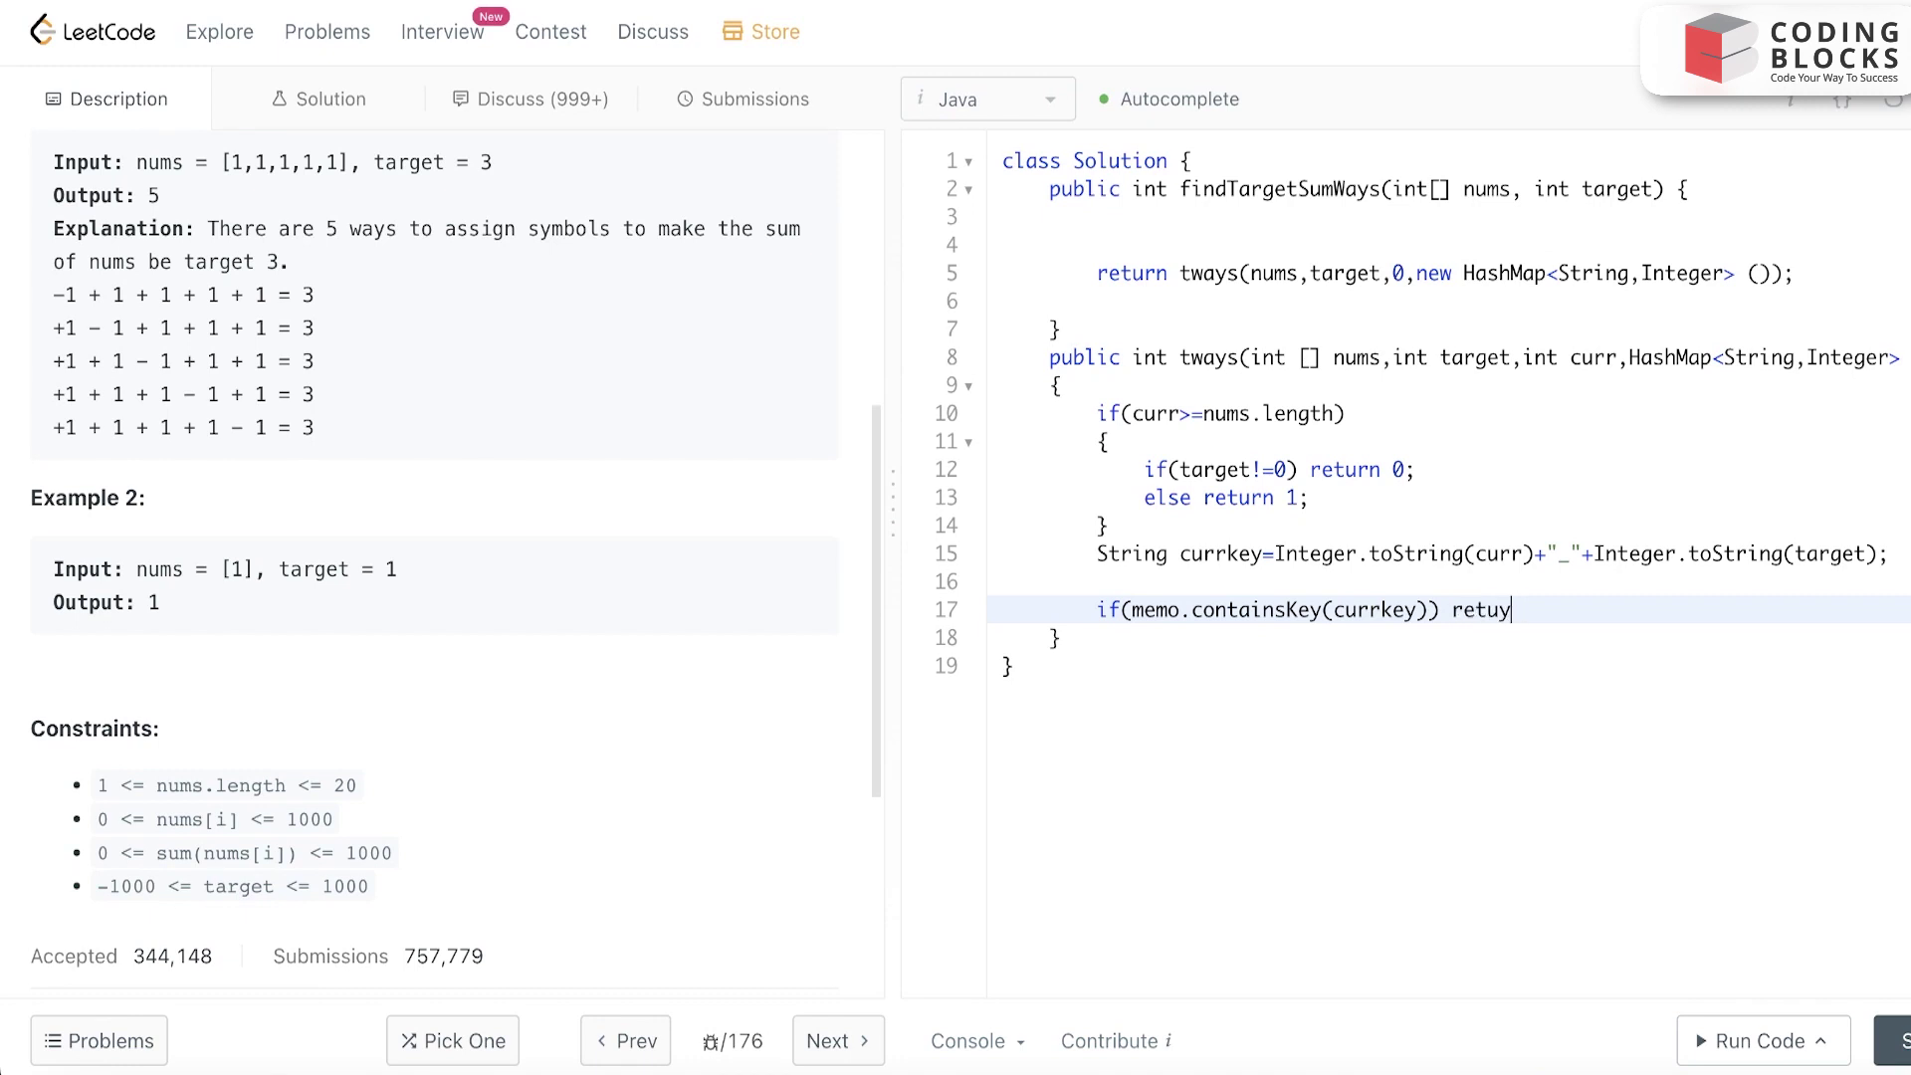
{"action": "key", "text": "BackSpace"}
{"action": "type", "text": "rn"}
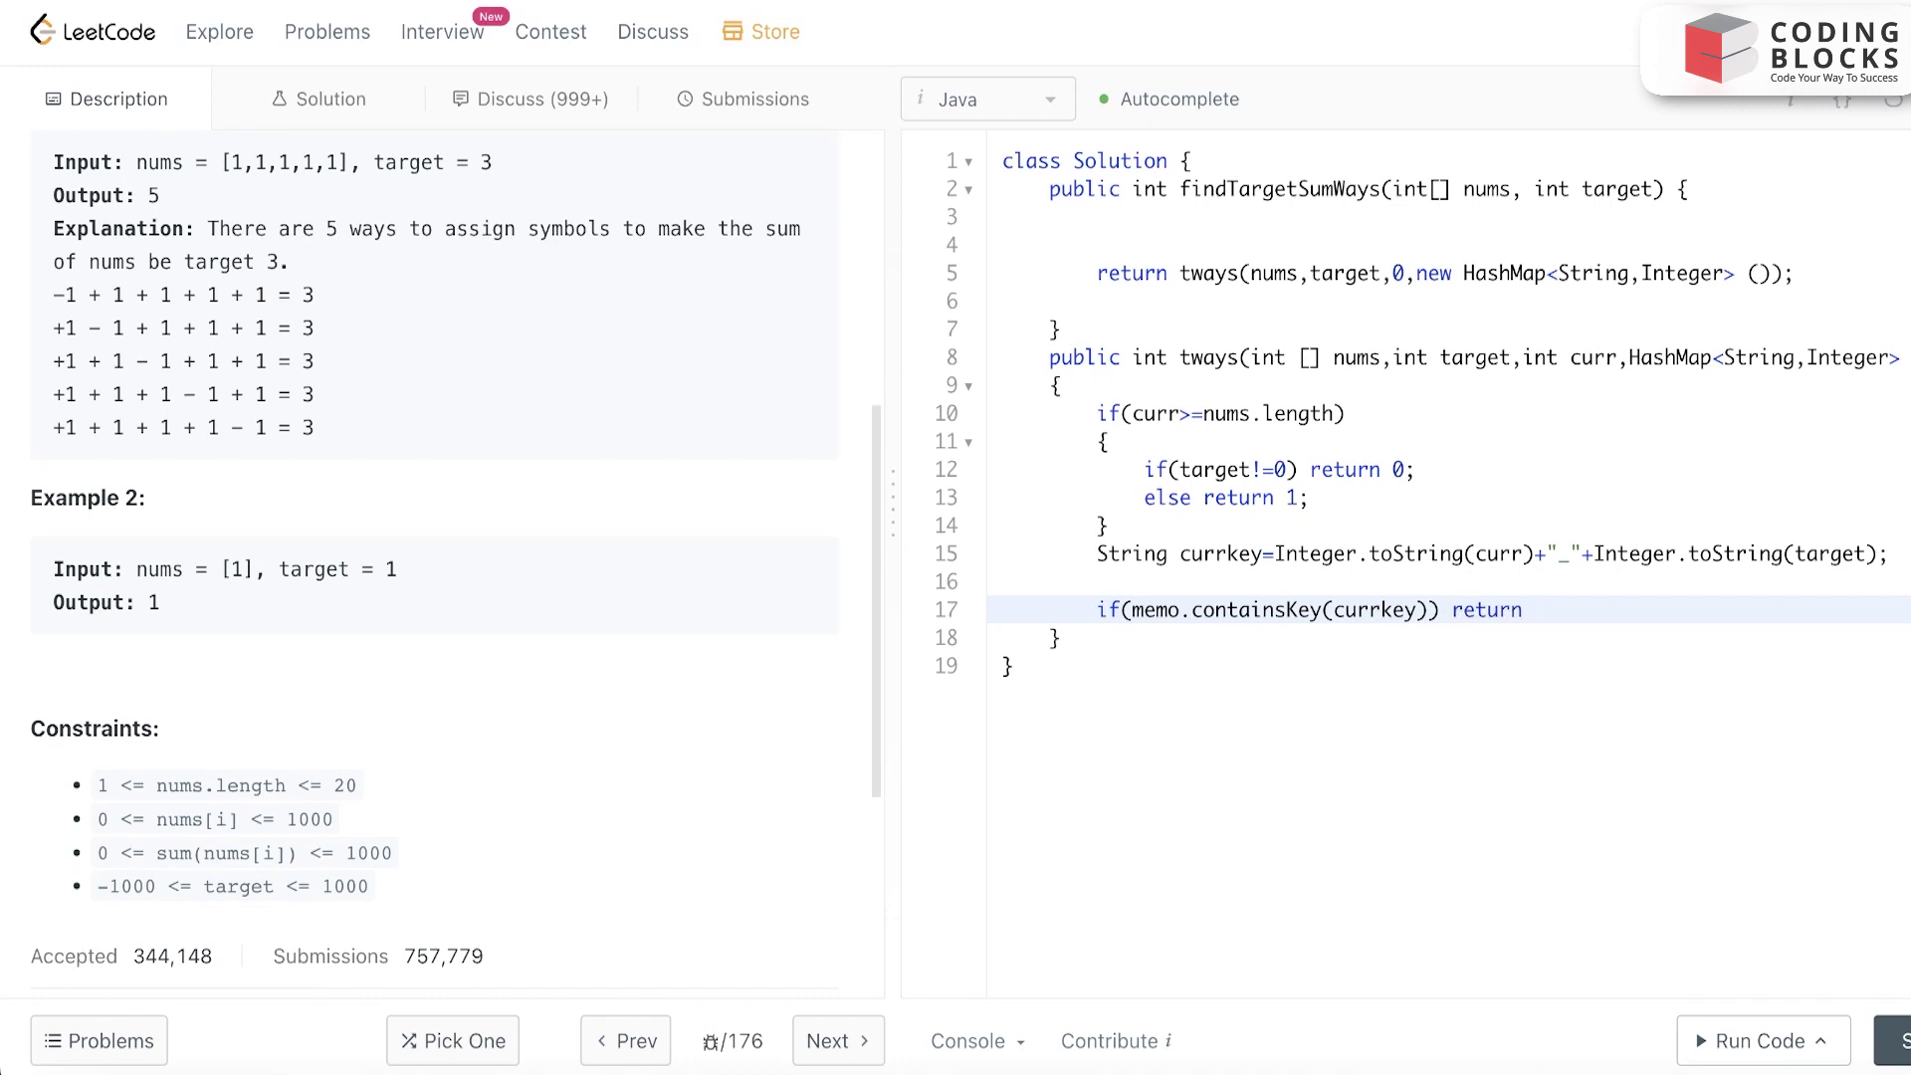
{"action": "type", "text": " memo.g"}
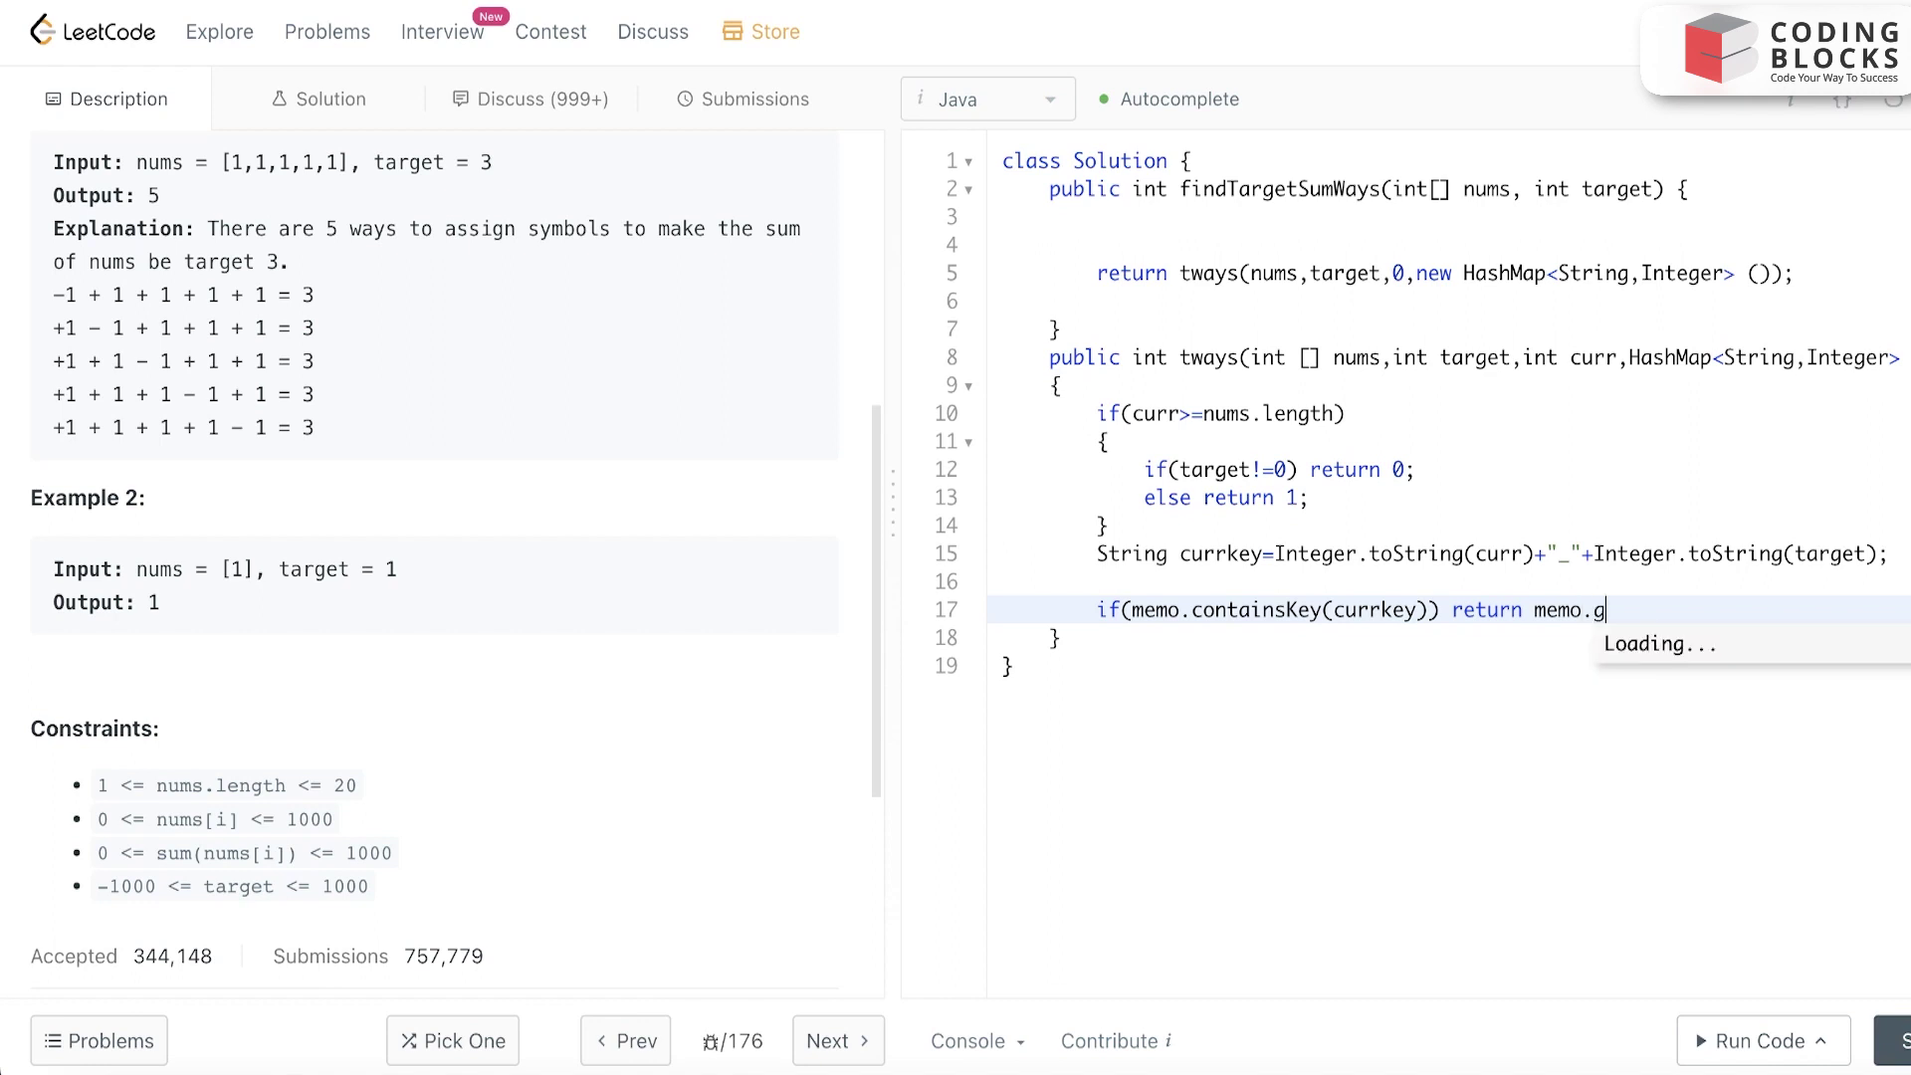
{"action": "type", "text": "et(curr"}
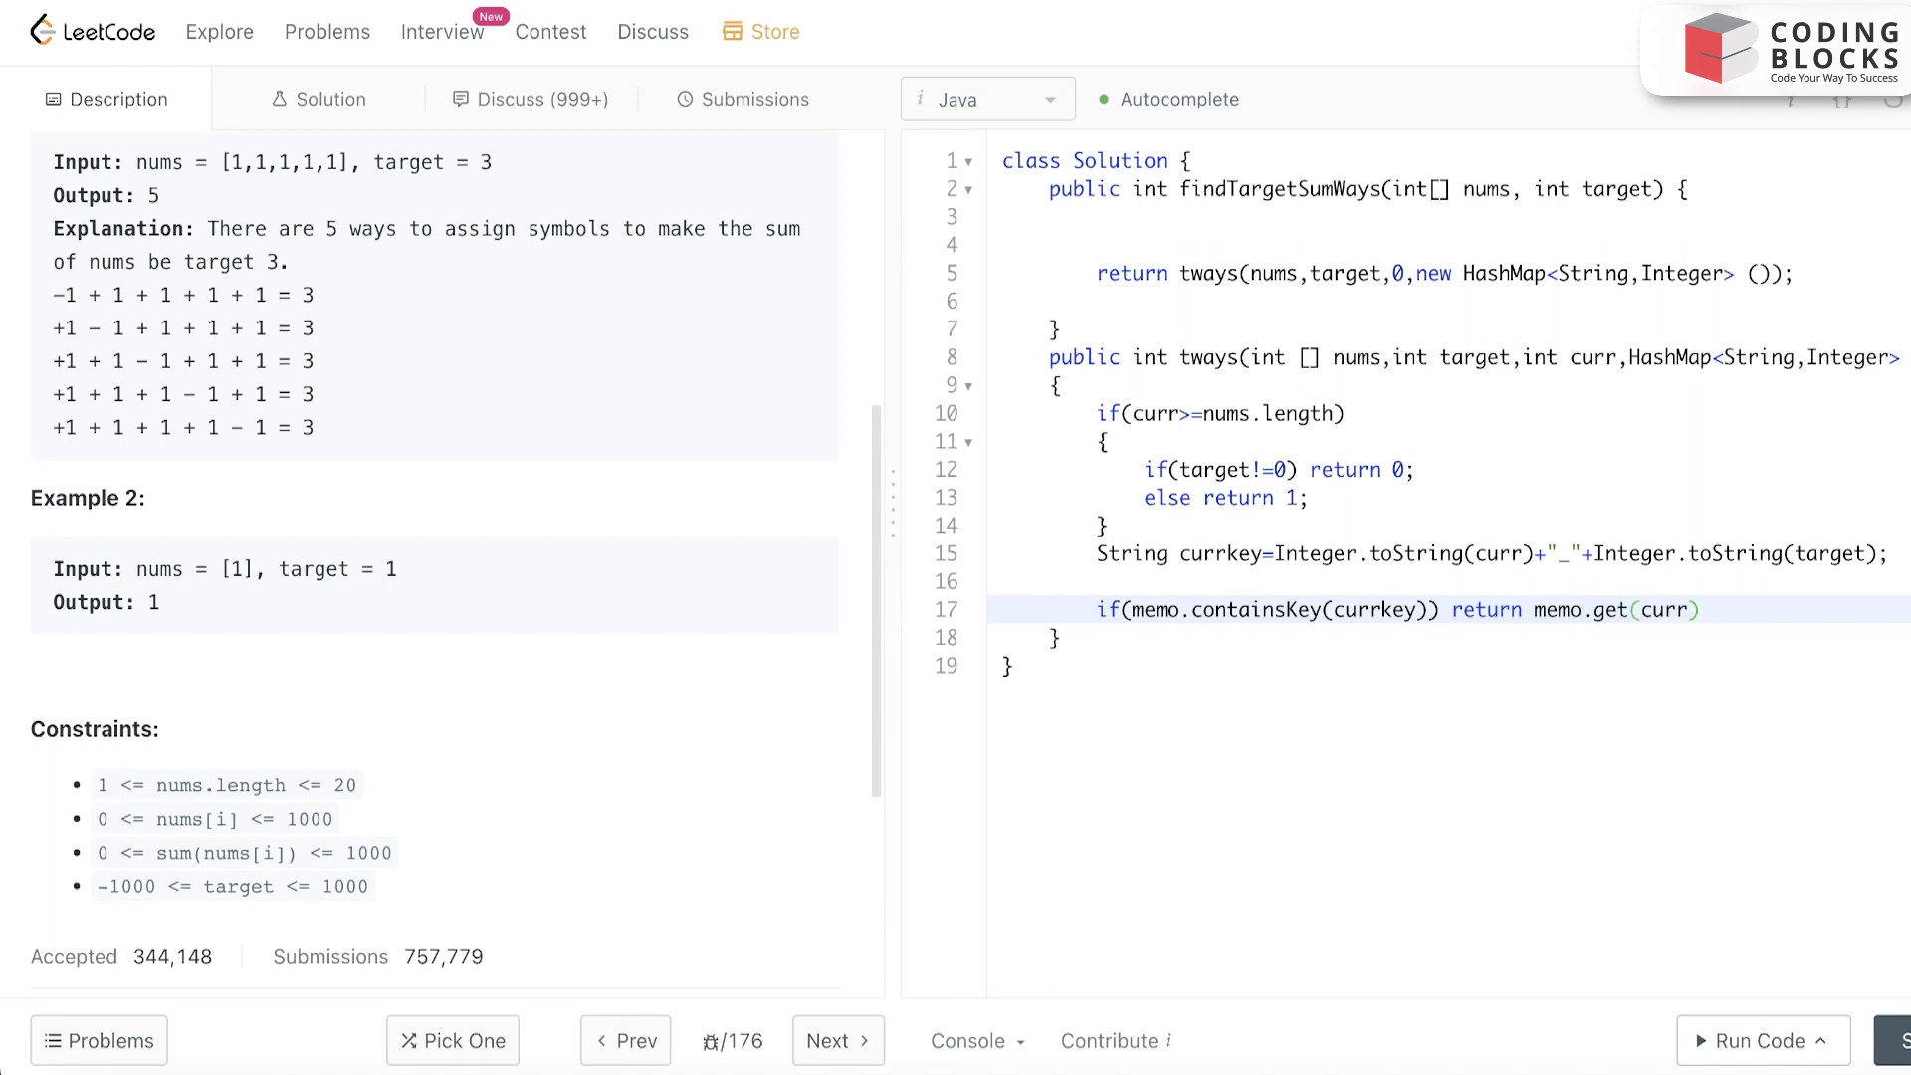
{"action": "type", "text": "key);"}
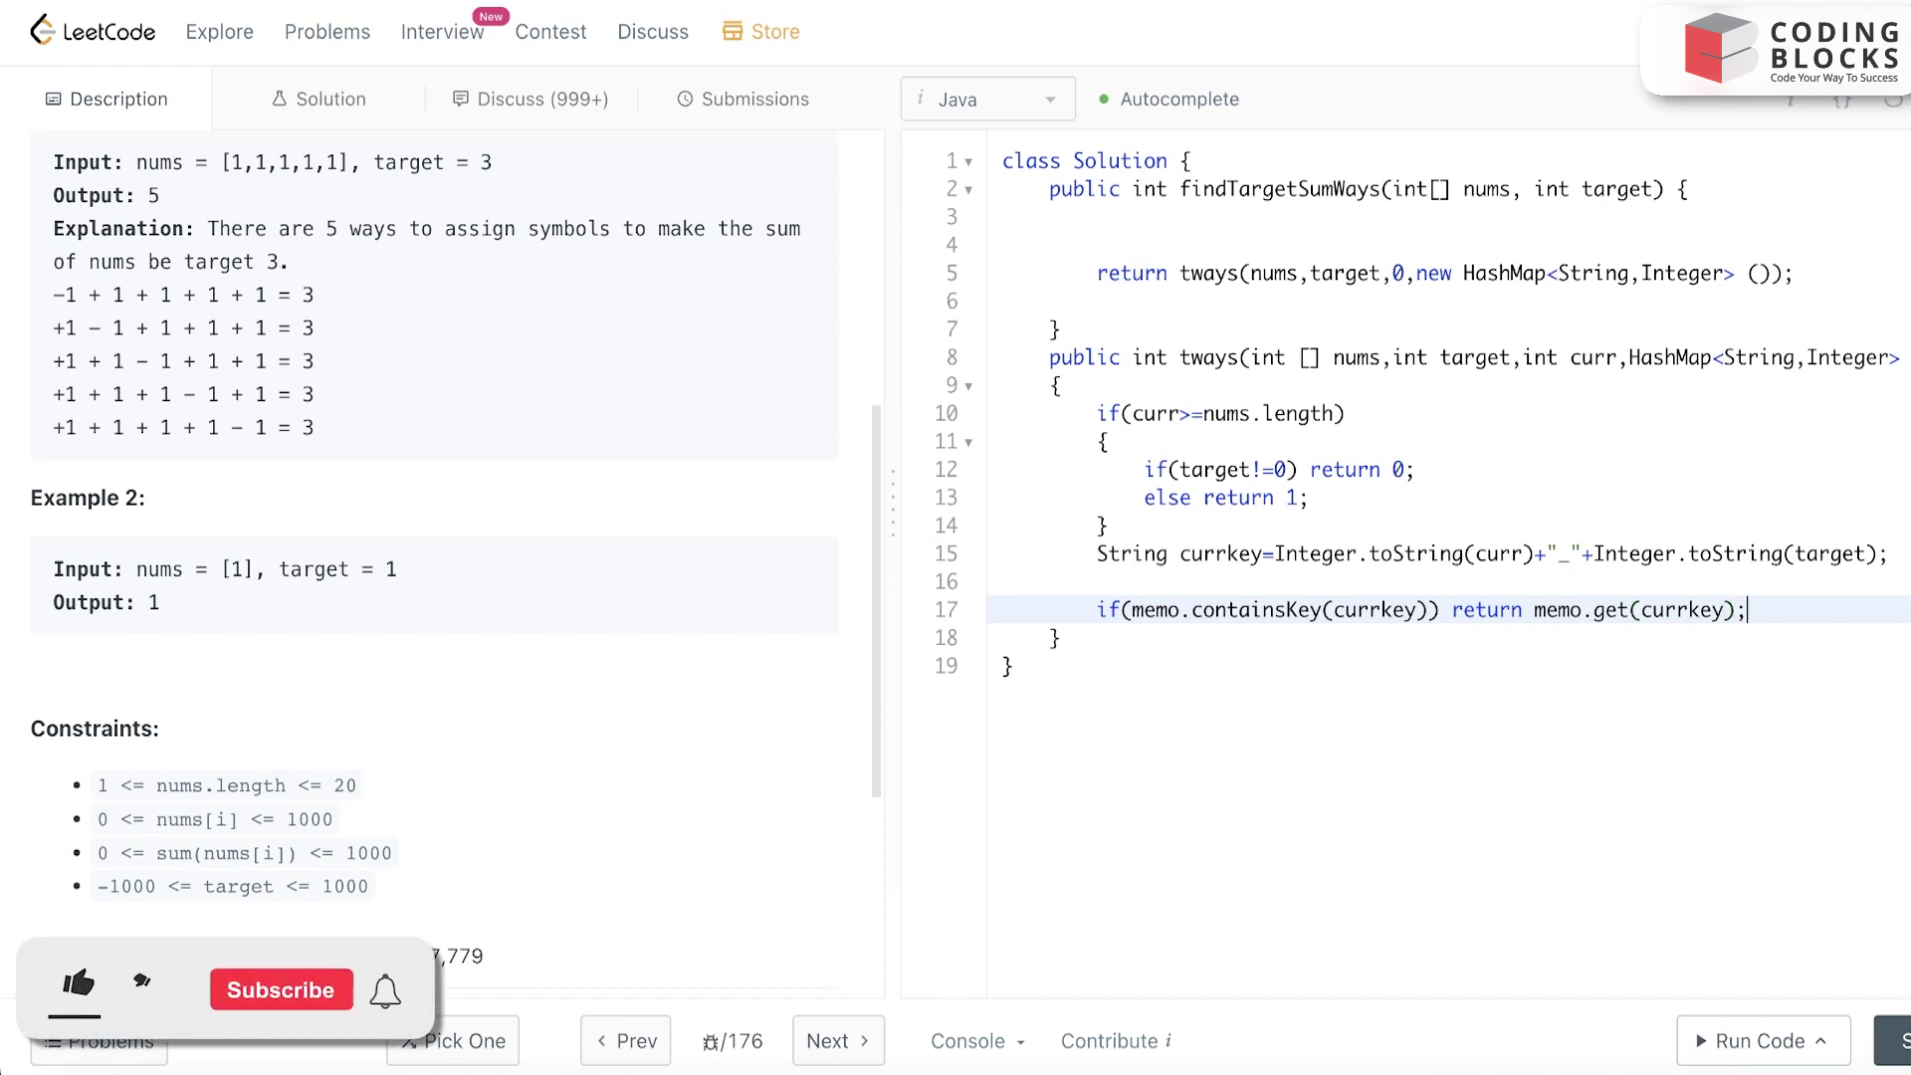
{"action": "key", "text": "Return"}
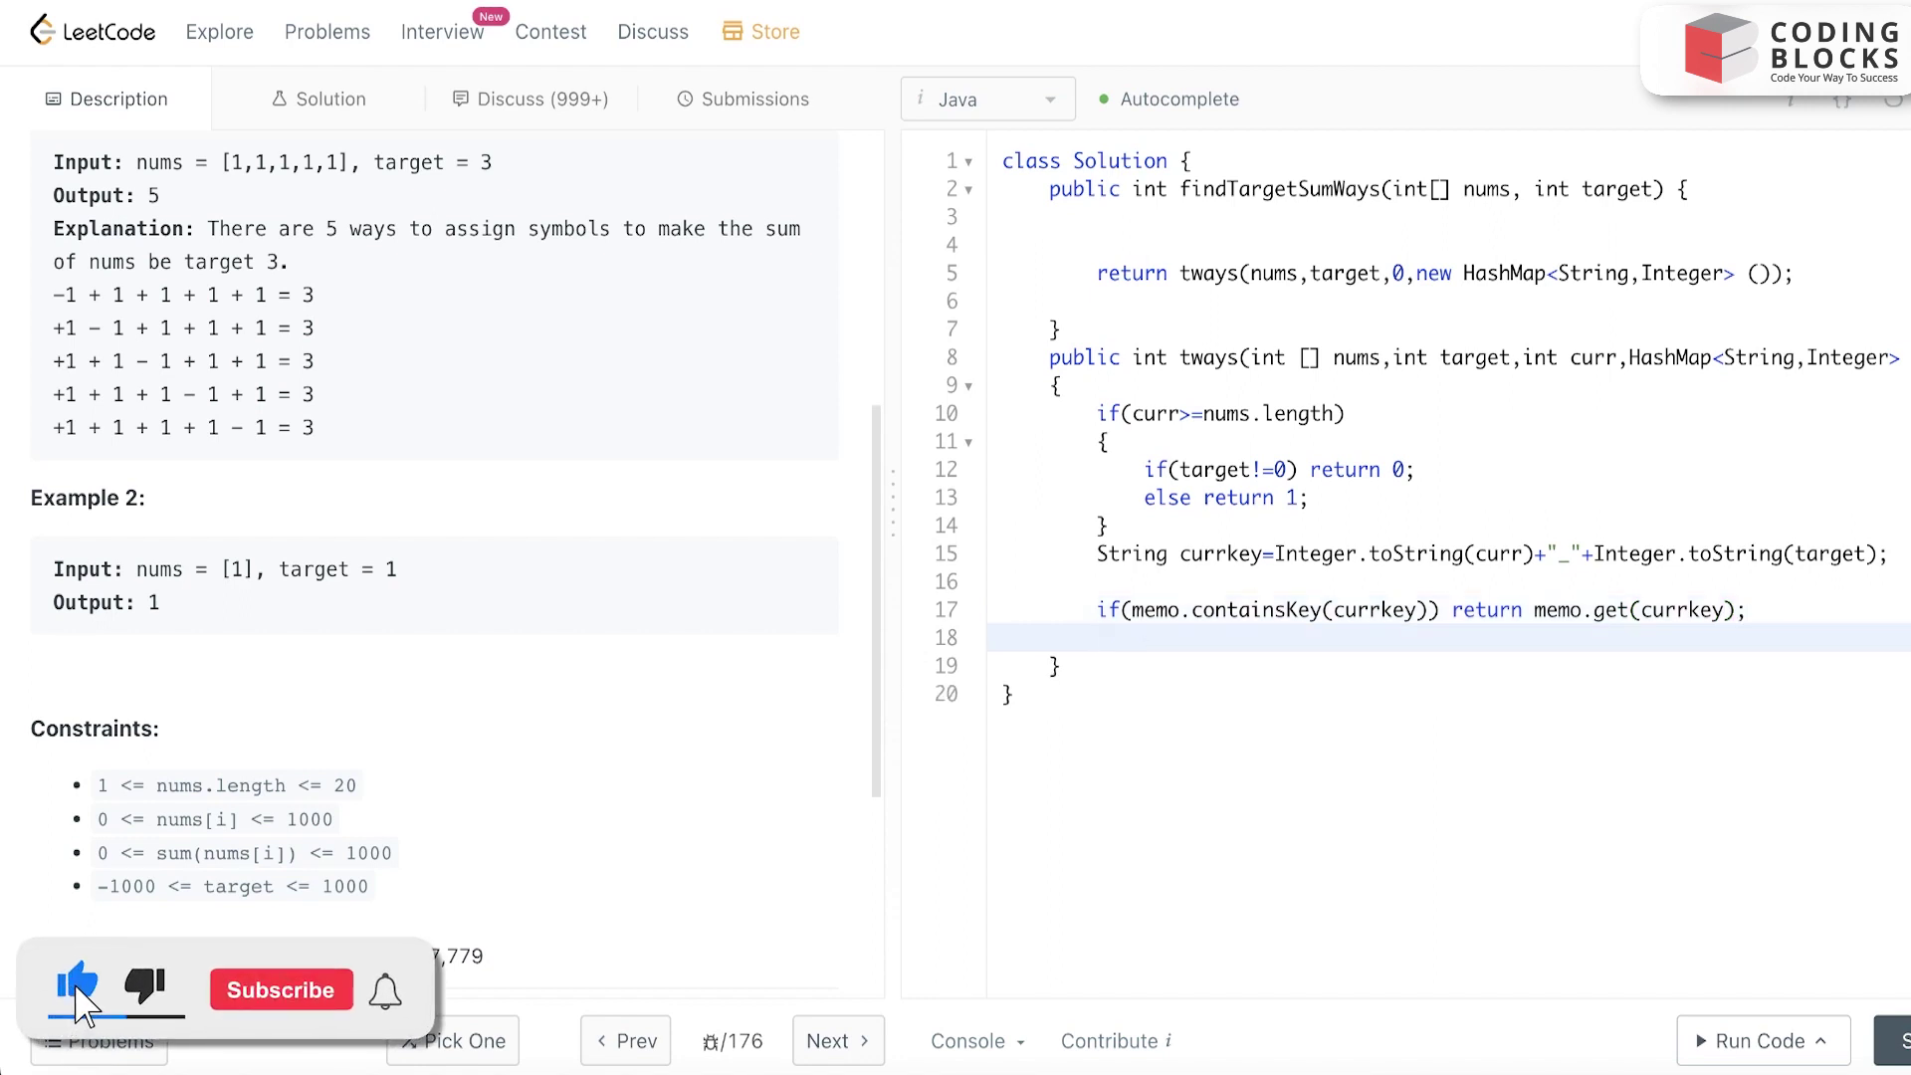
{"action": "key", "text": "Return"}
{"action": "type", "text": "int po"}
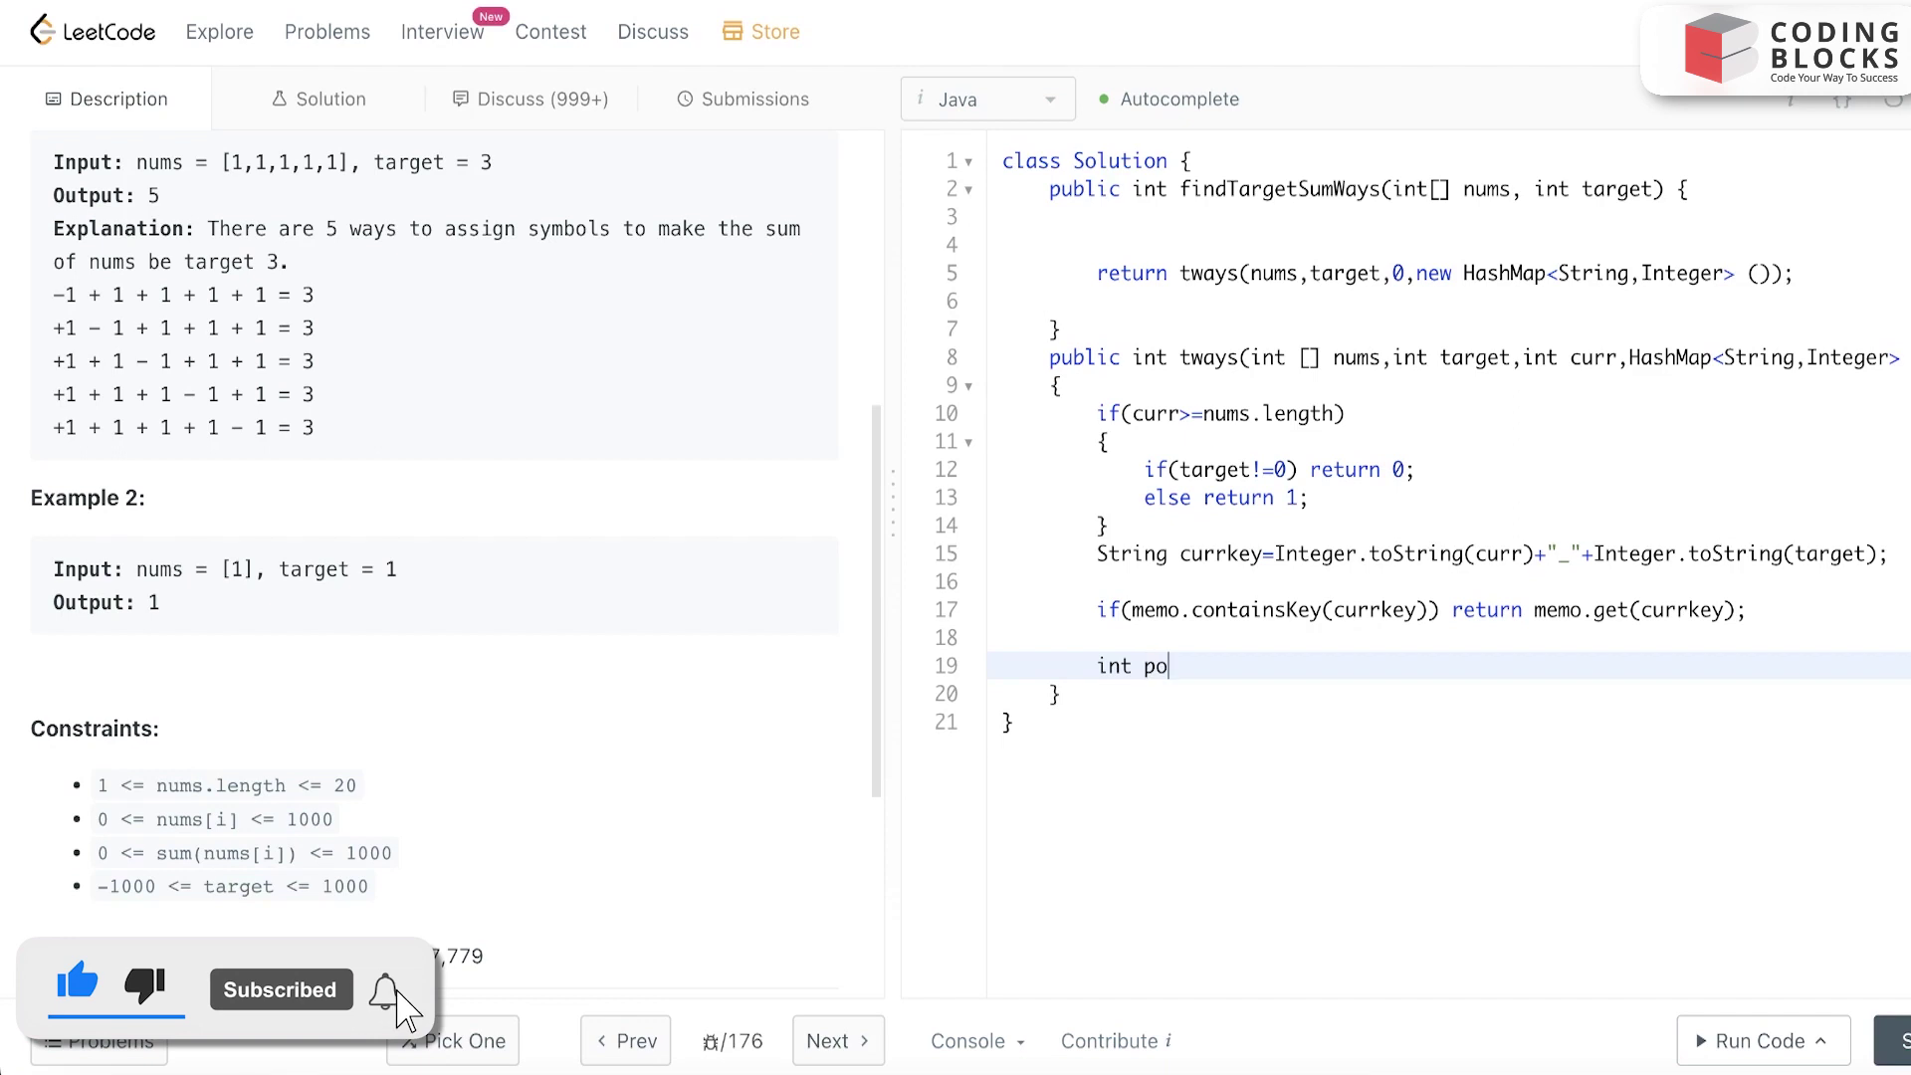
{"action": "type", "text": "s="}
{"action": "type", "text": "t"}
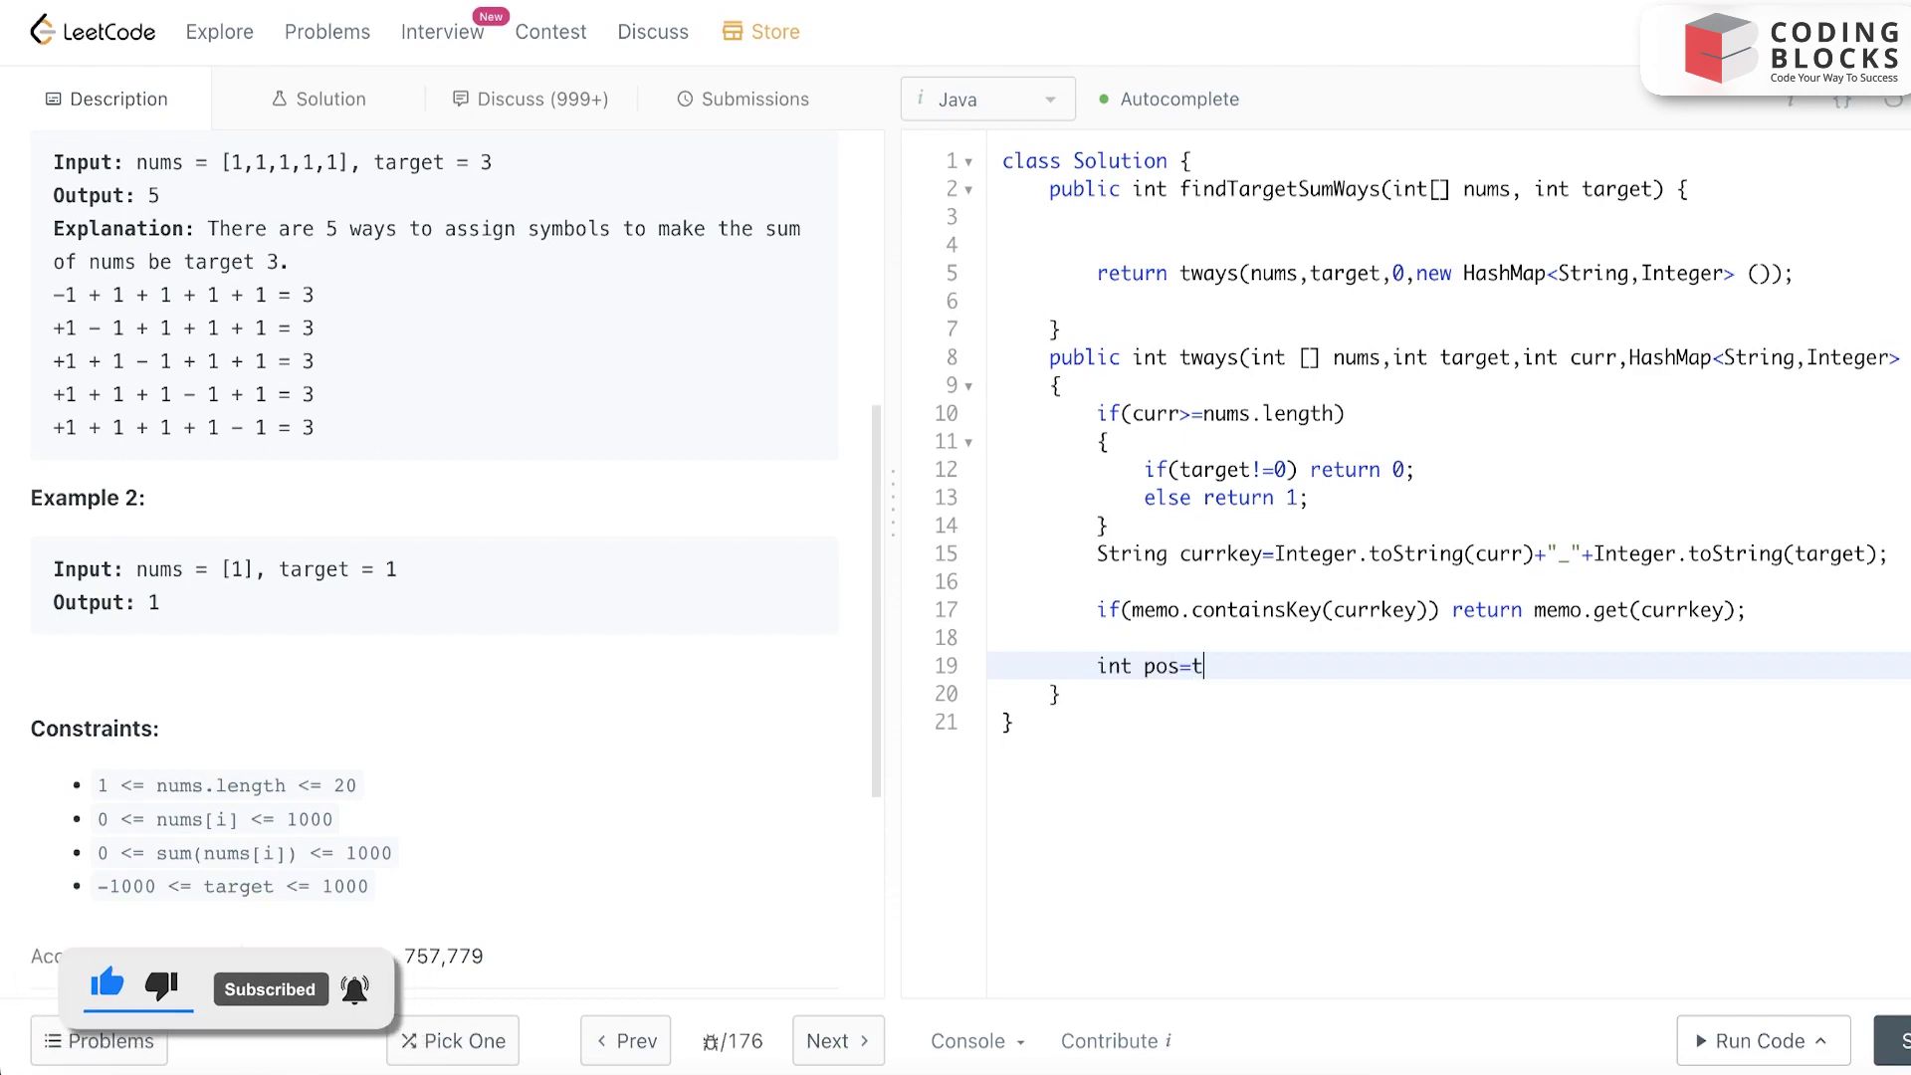
{"action": "type", "text": "w"}
{"action": "type", "text": "ays("}
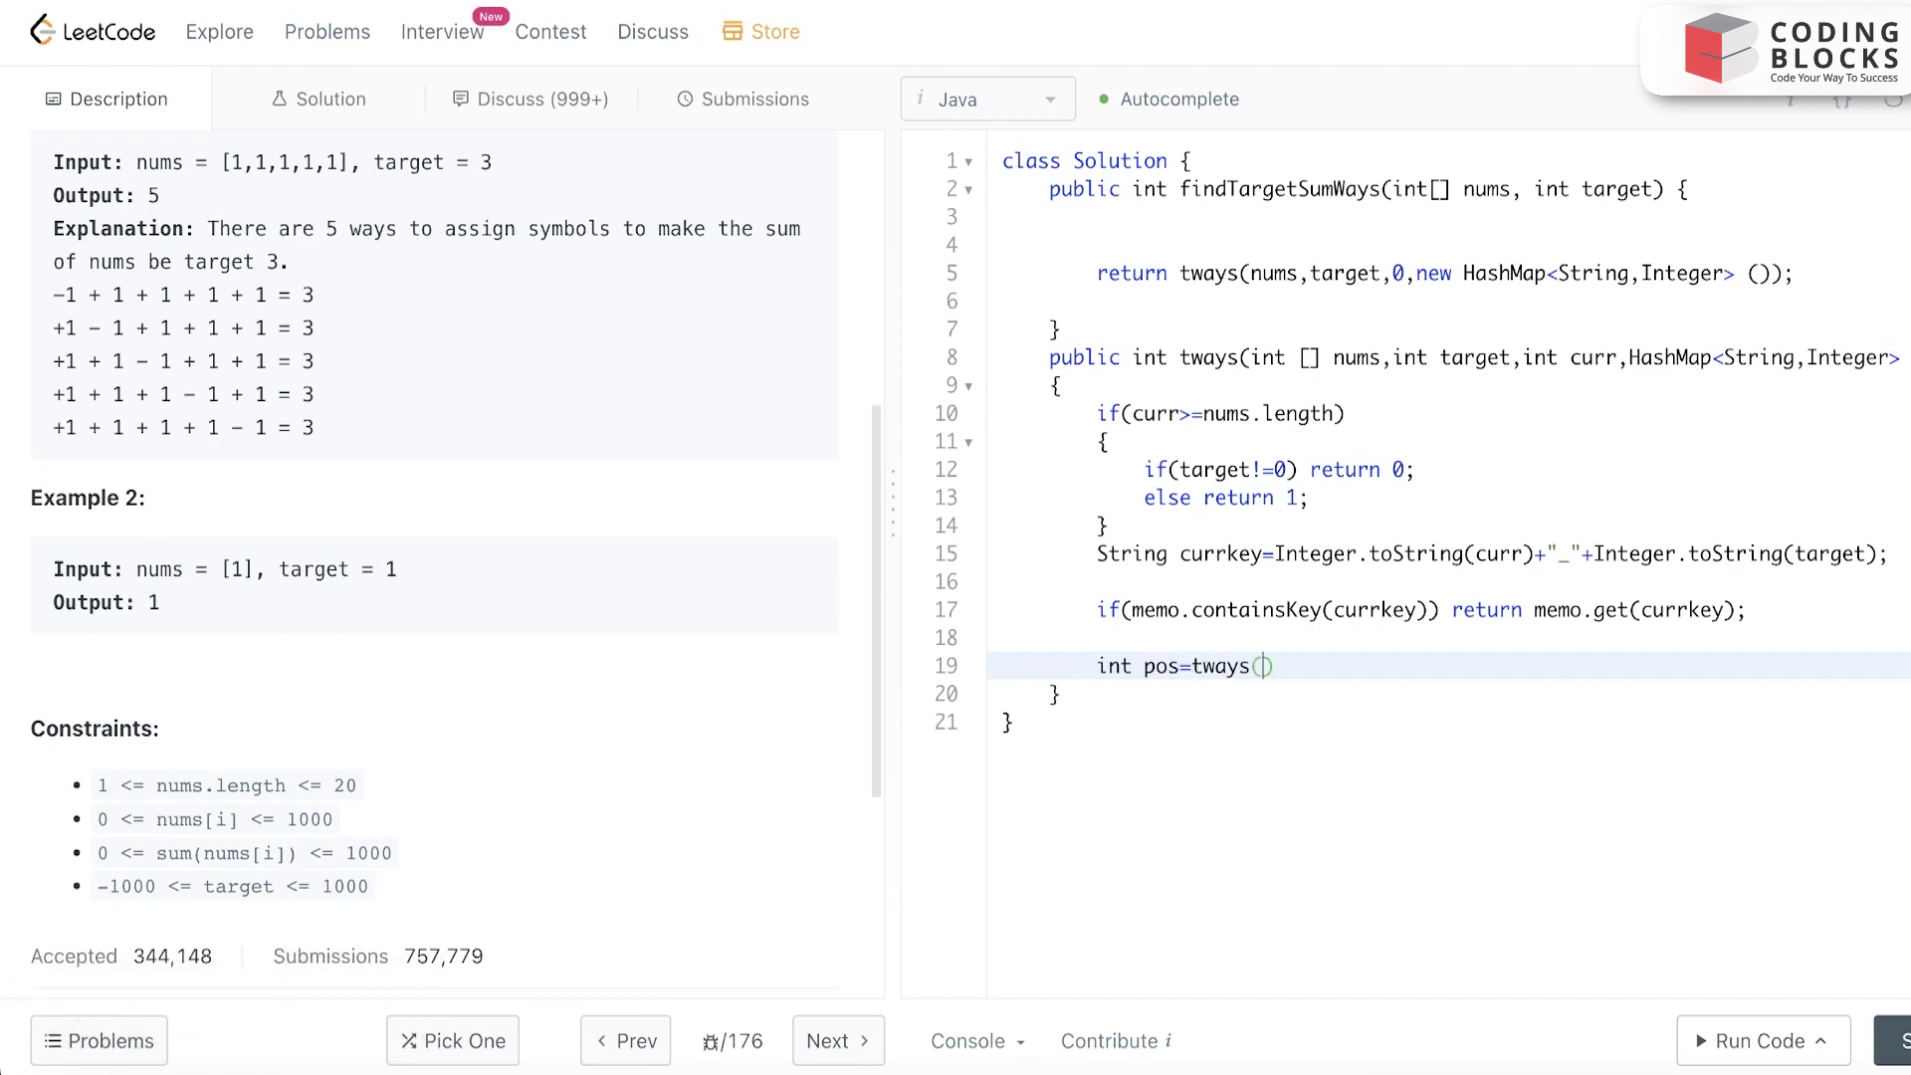
{"action": "type", "text": "nums"}
{"action": "type", "text": ","}
{"action": "type", "text": "targ"}
{"action": "type", "text": "et-n"}
{"action": "type", "text": "ums[cu"}
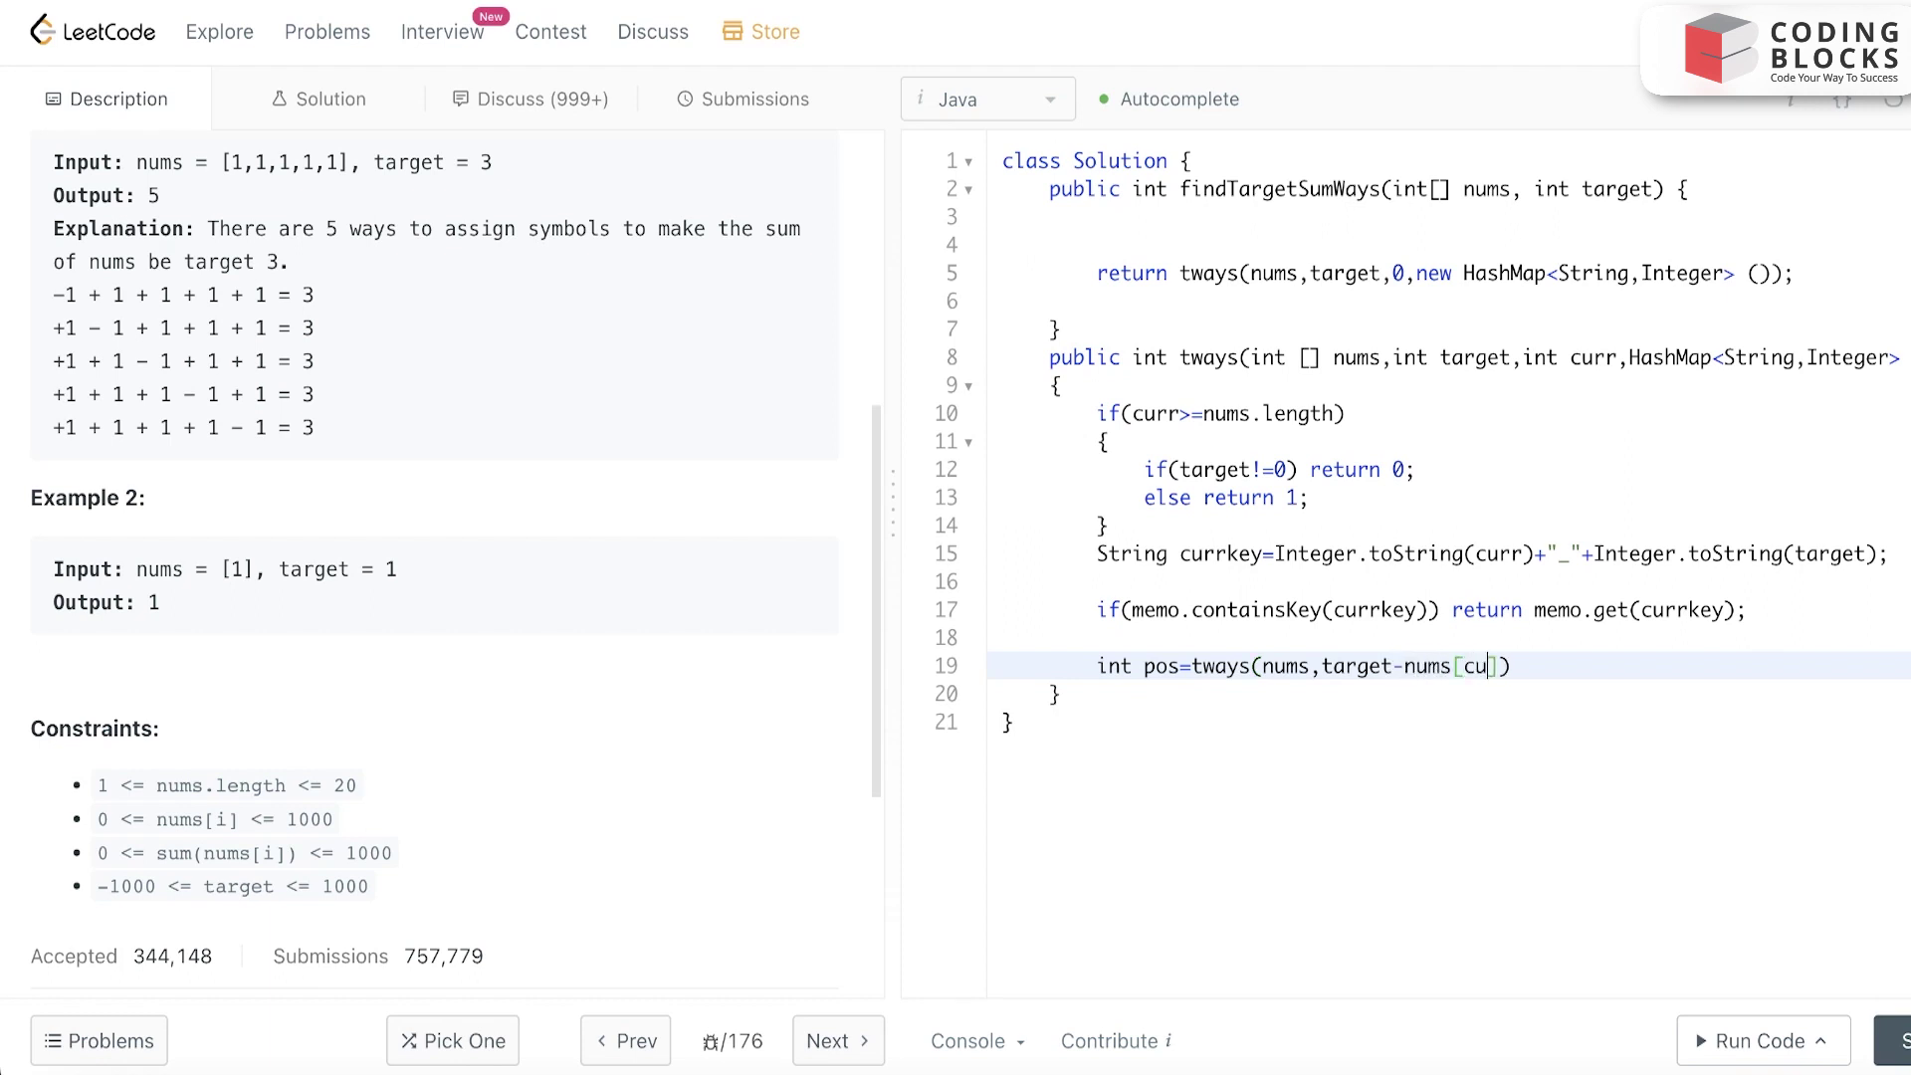
{"action": "type", "text": "rr"}
- Write int pos=tways(nums,target-nums[curr],curr+1,mp); and select that line
{"action": "key", "text": "Right"}
{"action": "type", "text": ","}
{"action": "type", "text": "curr"}
{"action": "type", "text": "+1,"}
{"action": "type", "text": "mp)"}
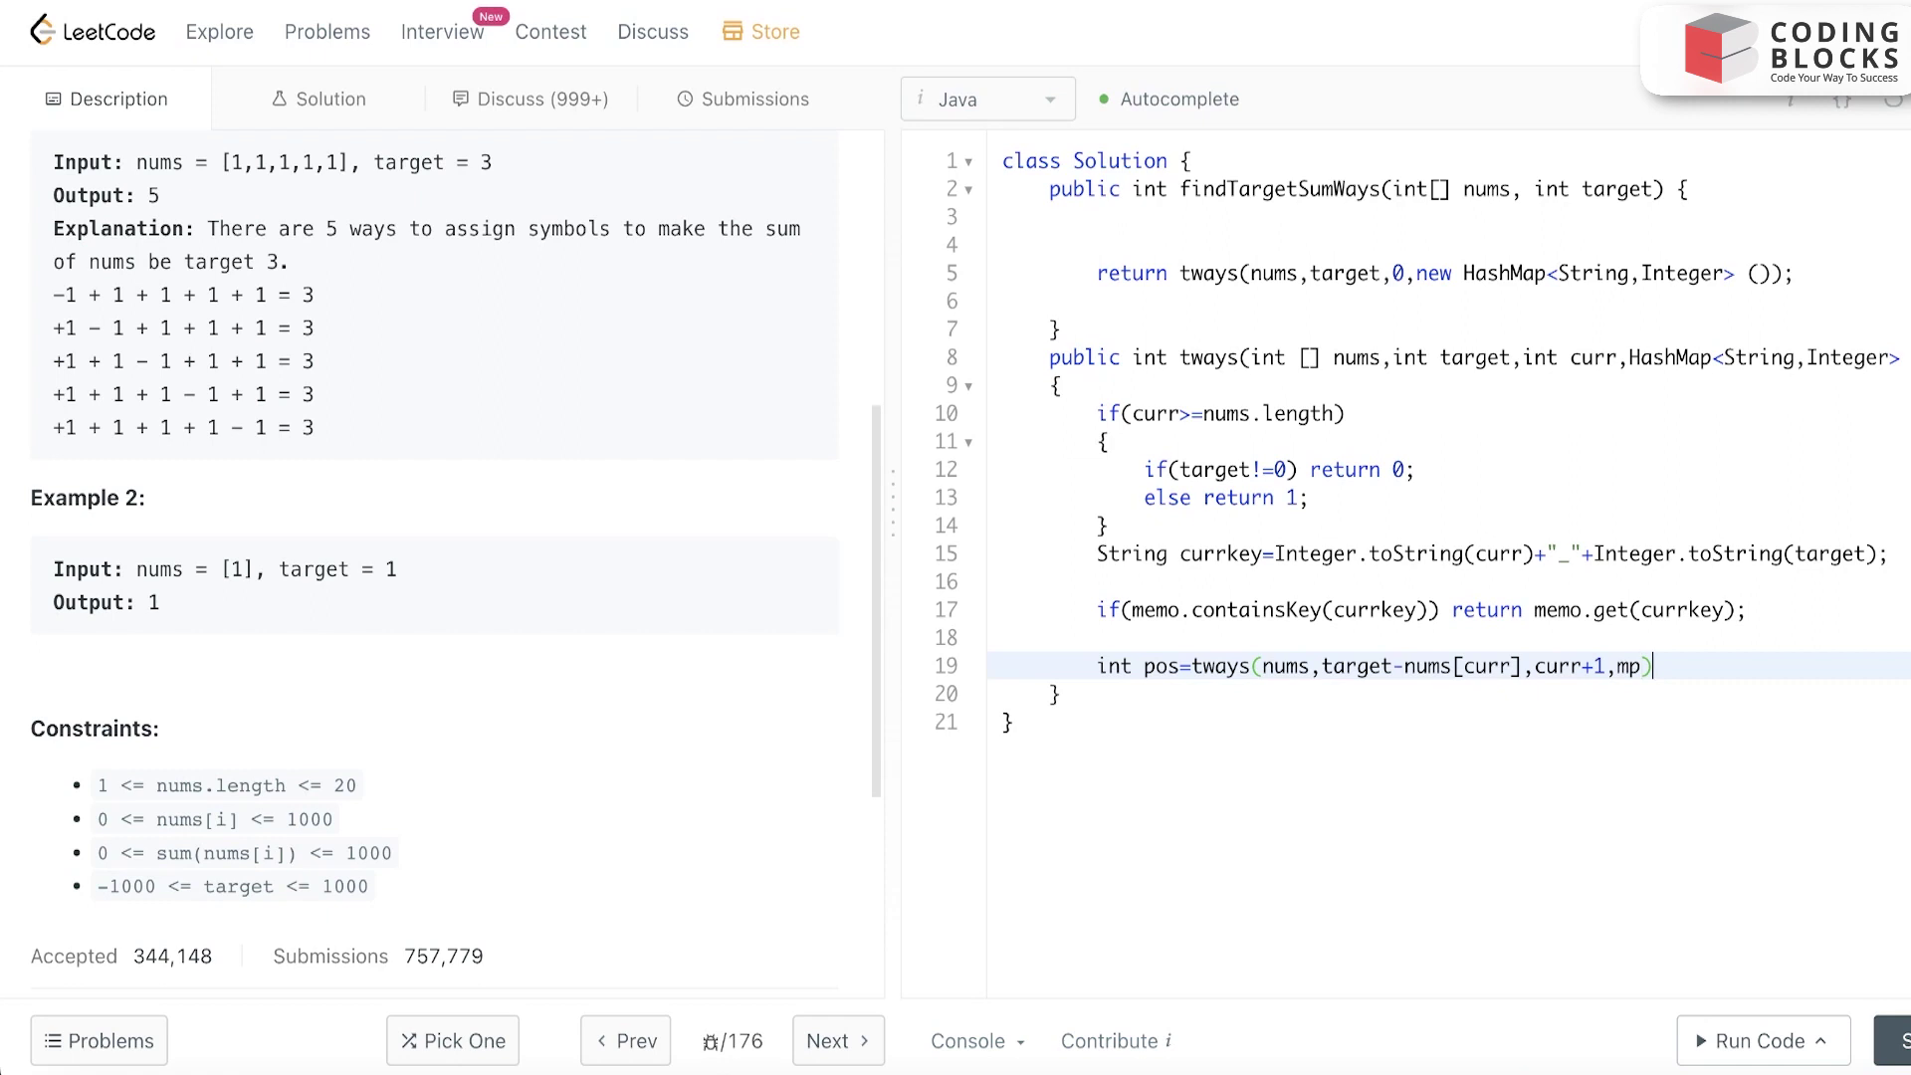
{"action": "type", "text": ";"}
{"action": "key", "text": "Return"}
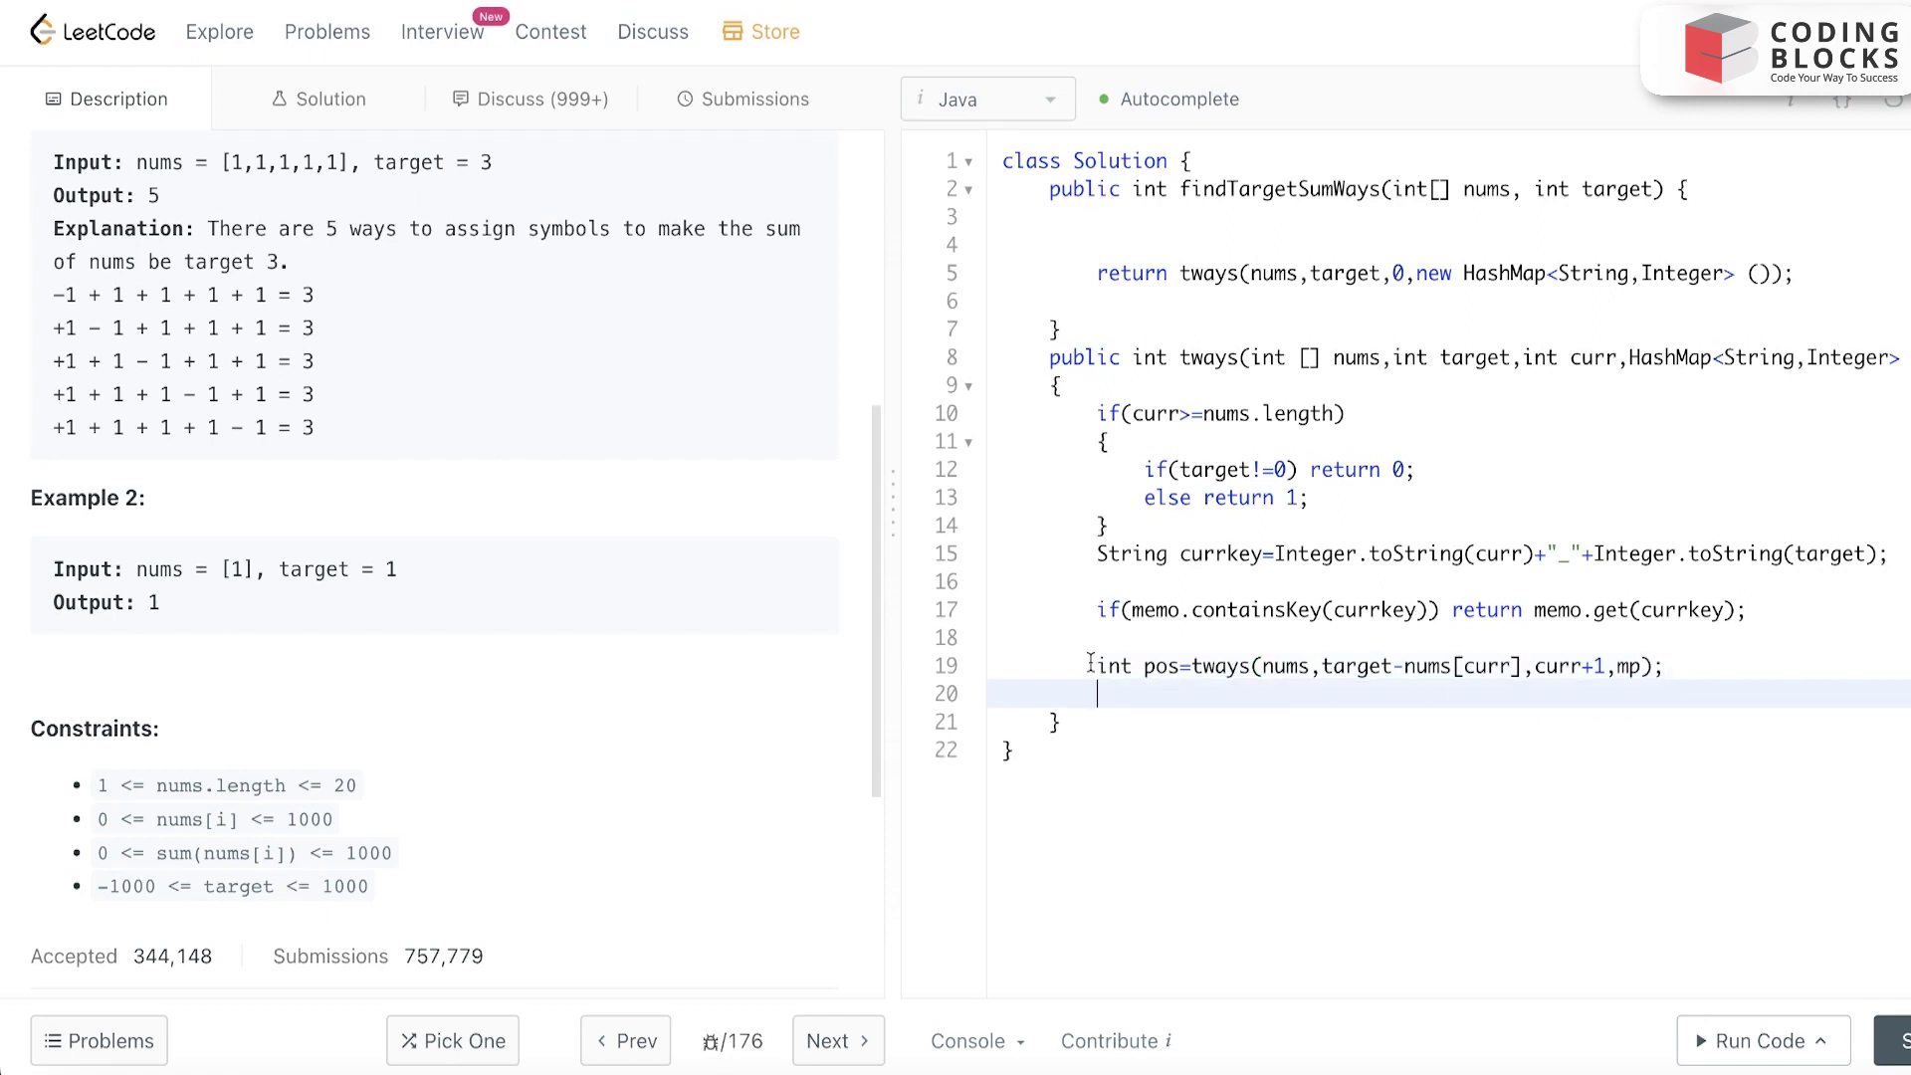
{"action": "left_click_drag", "start_coordinate": [1094, 666], "coordinate": [1681, 678]}
{"action": "key", "text": "ctrl+c"}
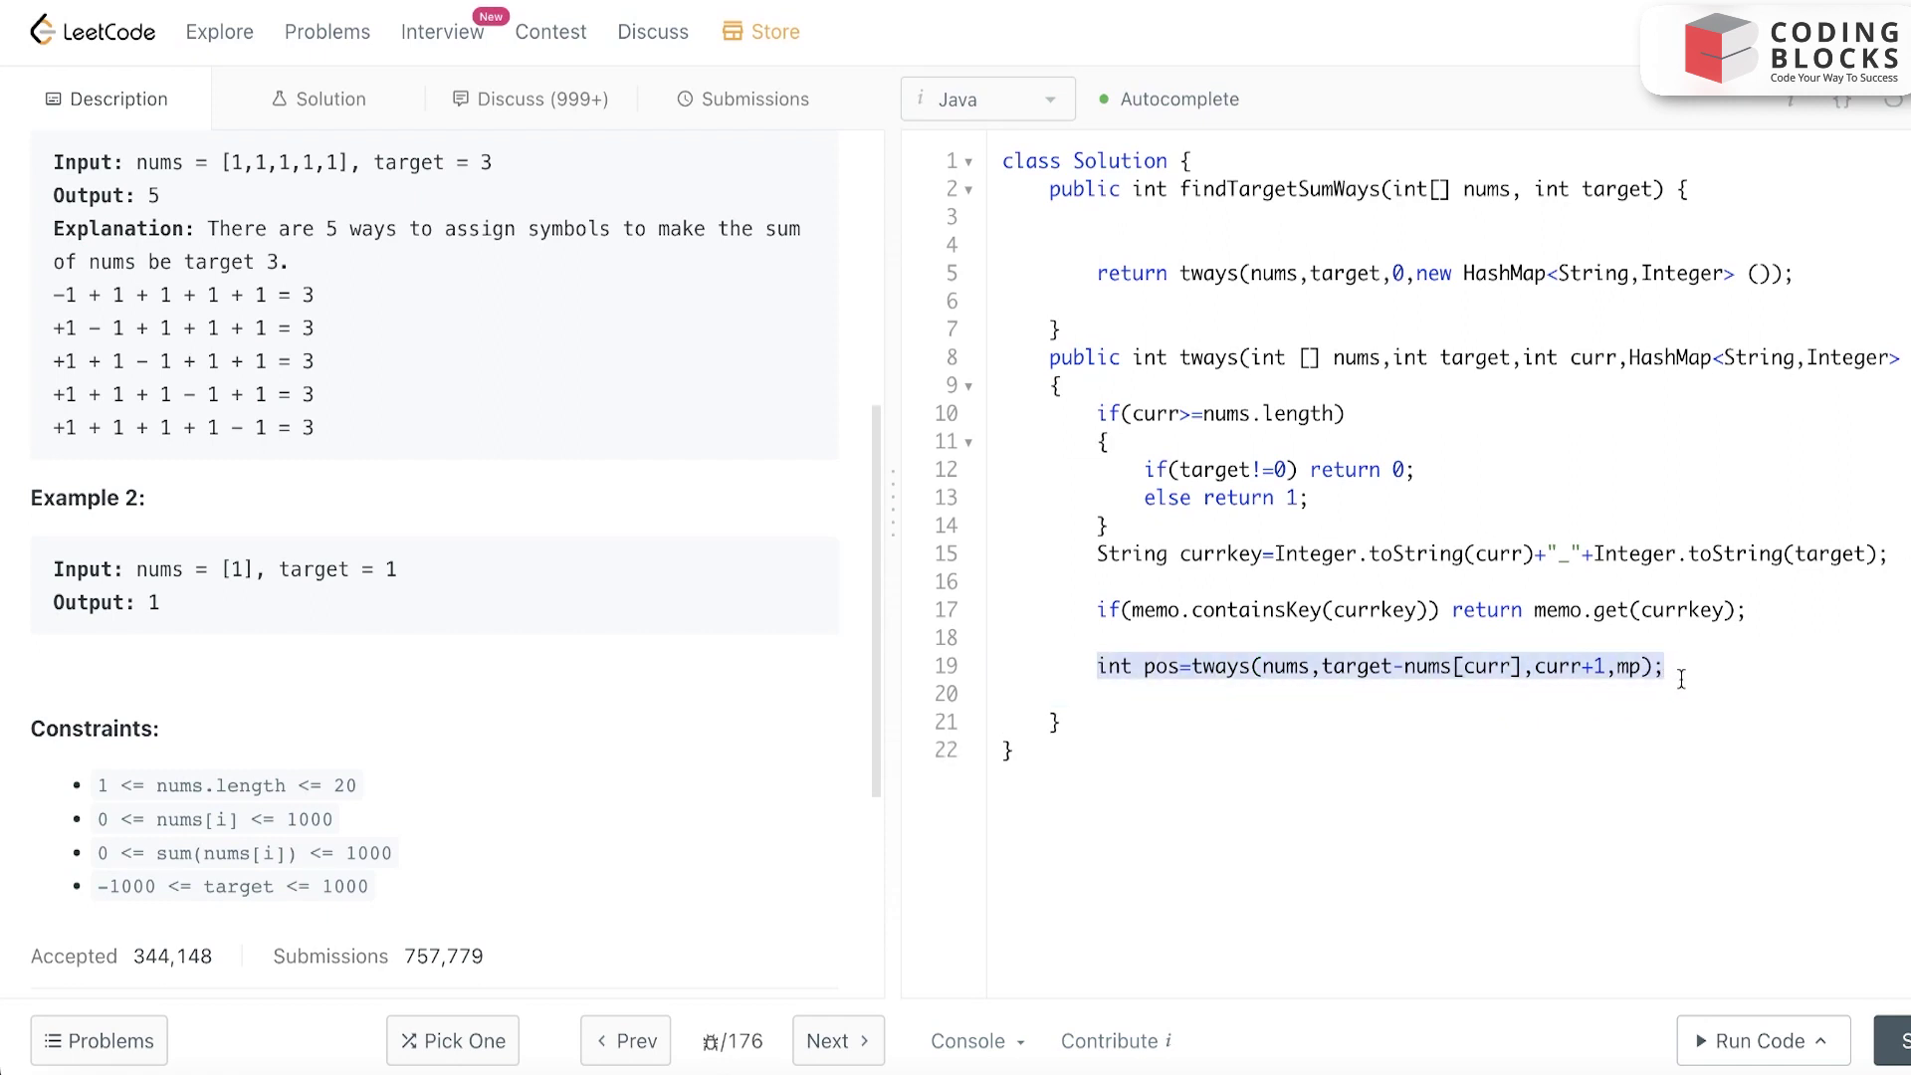
{"action": "left_click", "coordinate": [1681, 678]}
- Duplicate the pos line as int neg=tways(nums,target+nums[curr],curr+1,mp);
{"action": "key", "text": "Return"}
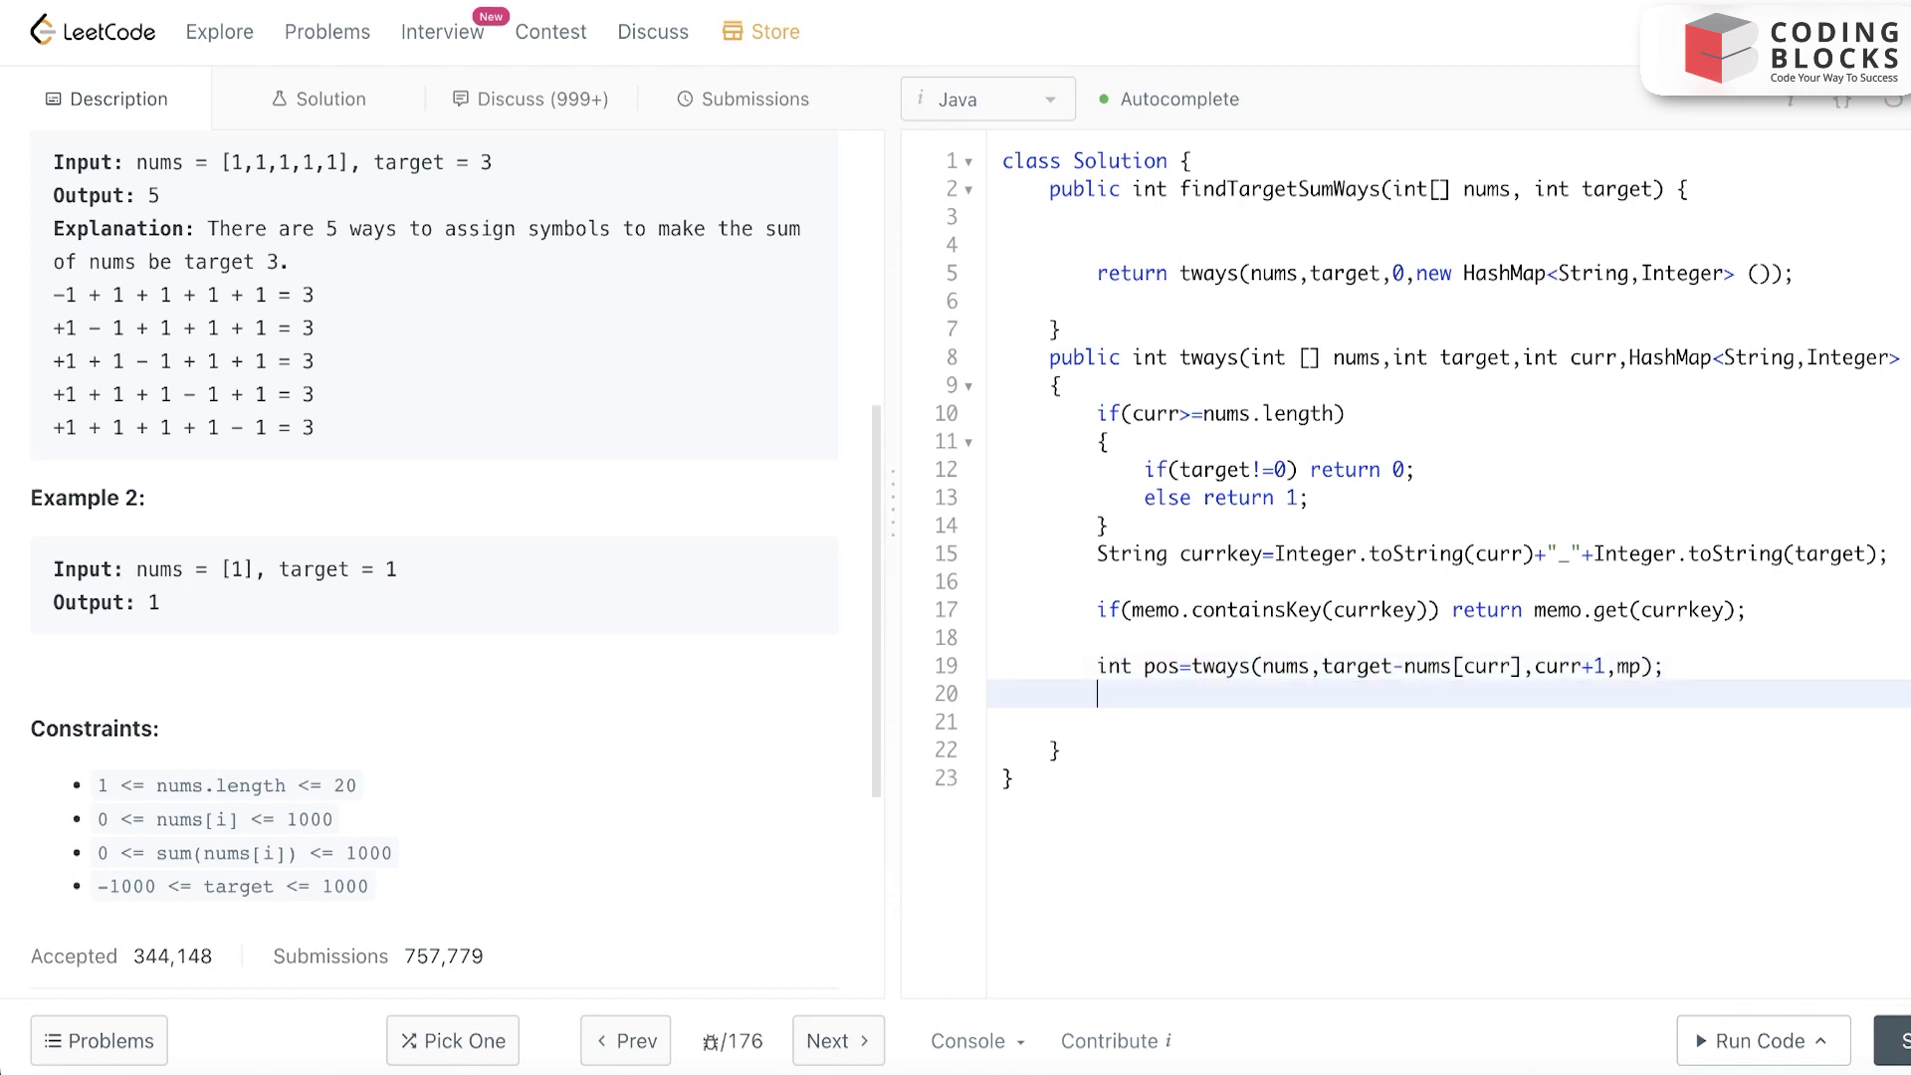
{"action": "key", "text": "ctrl+v"}
{"action": "left_click", "coordinate": [1179, 691]}
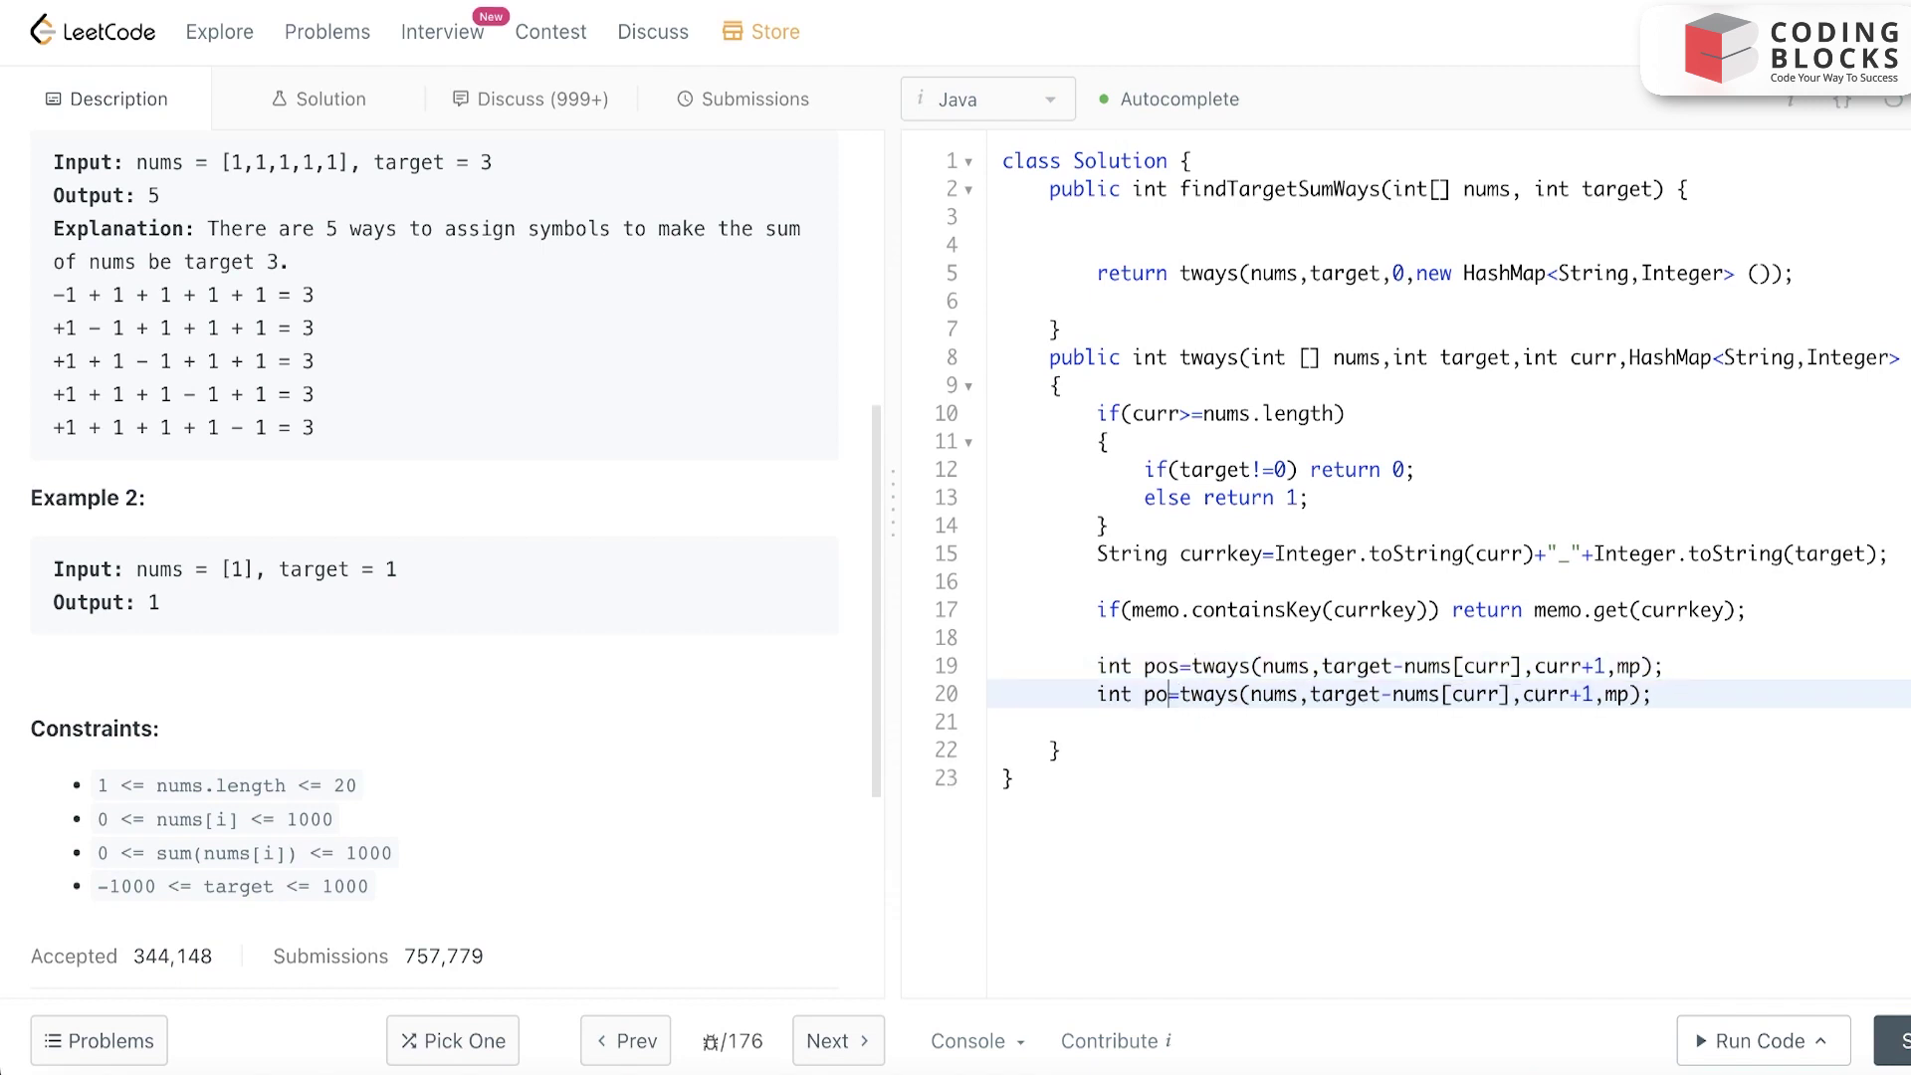
{"action": "key", "text": "BackSpace"}
{"action": "key", "text": "BackSpace"}
{"action": "key", "text": "BackSpace"}
{"action": "type", "text": "neg"}
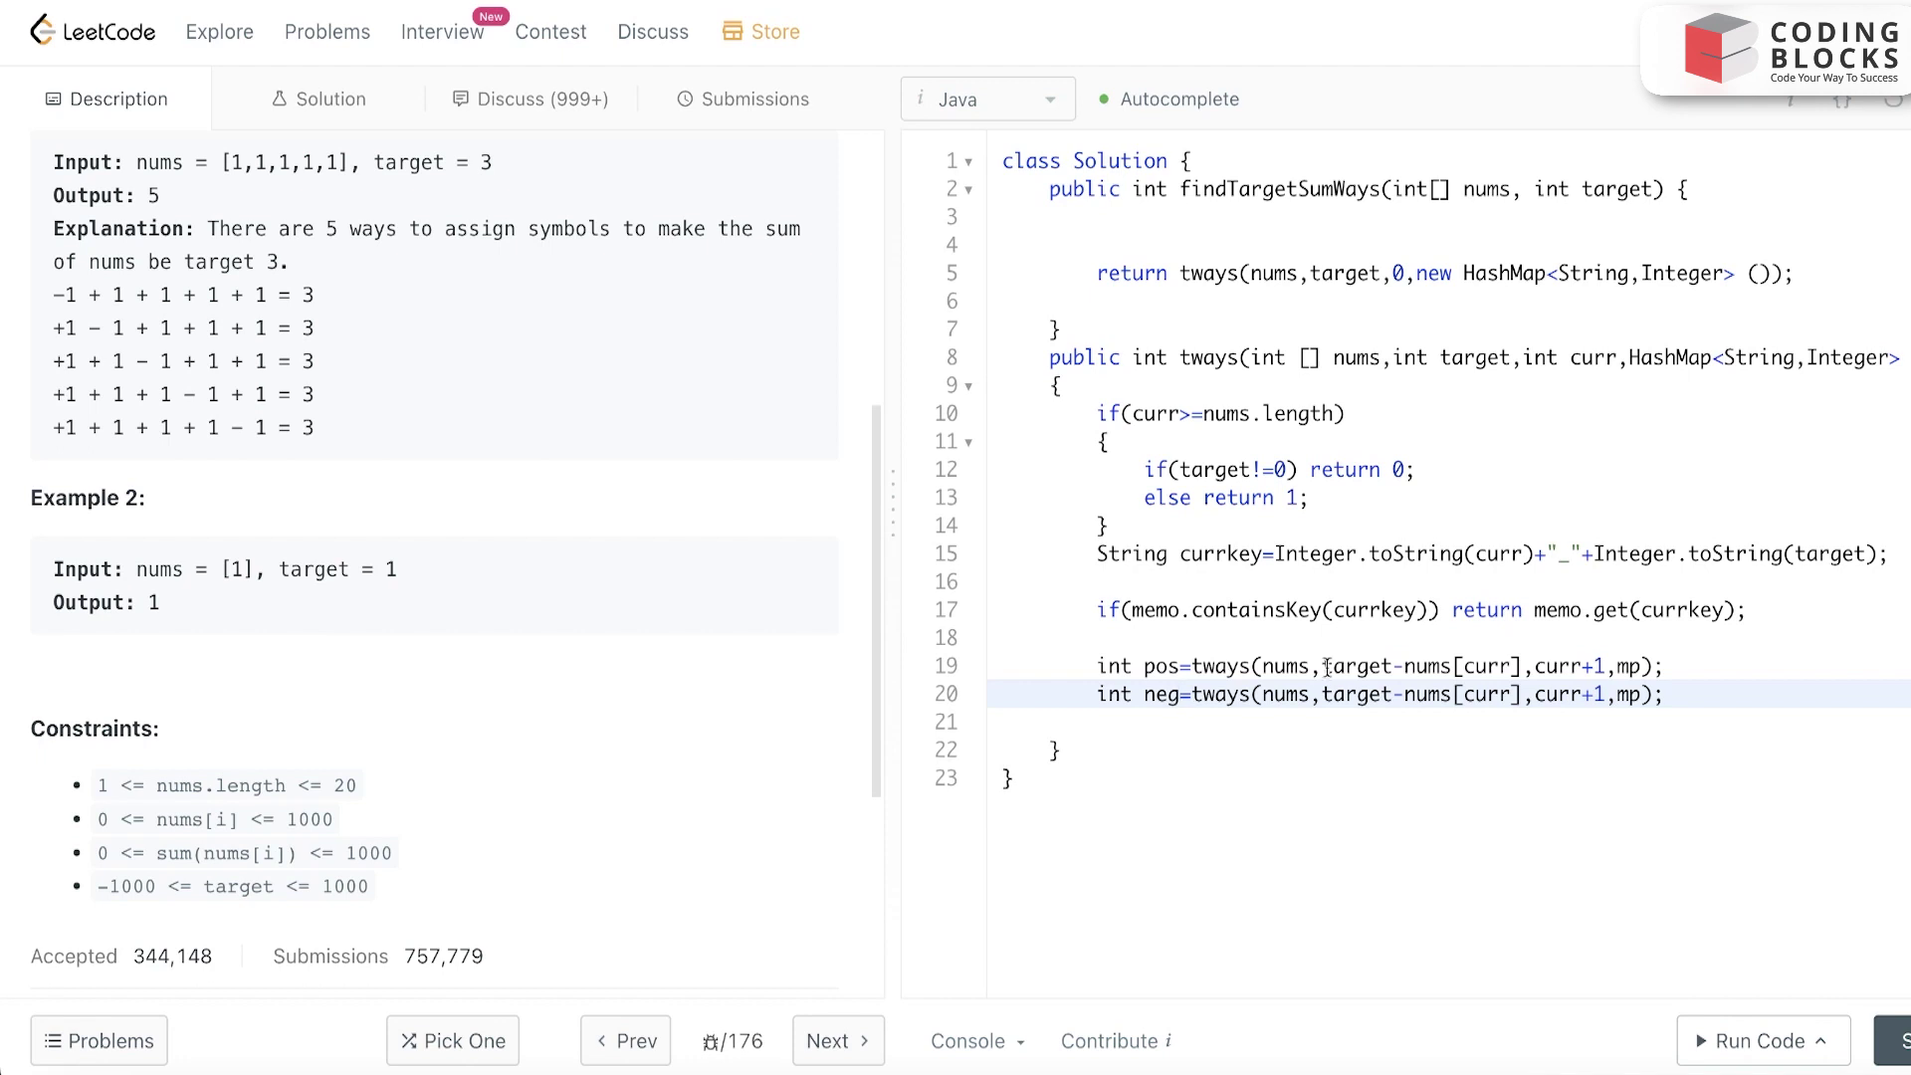
{"action": "left_click", "coordinate": [1405, 693]}
{"action": "key", "text": "BackSpace"}
{"action": "type", "text": "+"}
{"action": "key", "text": "Return"}
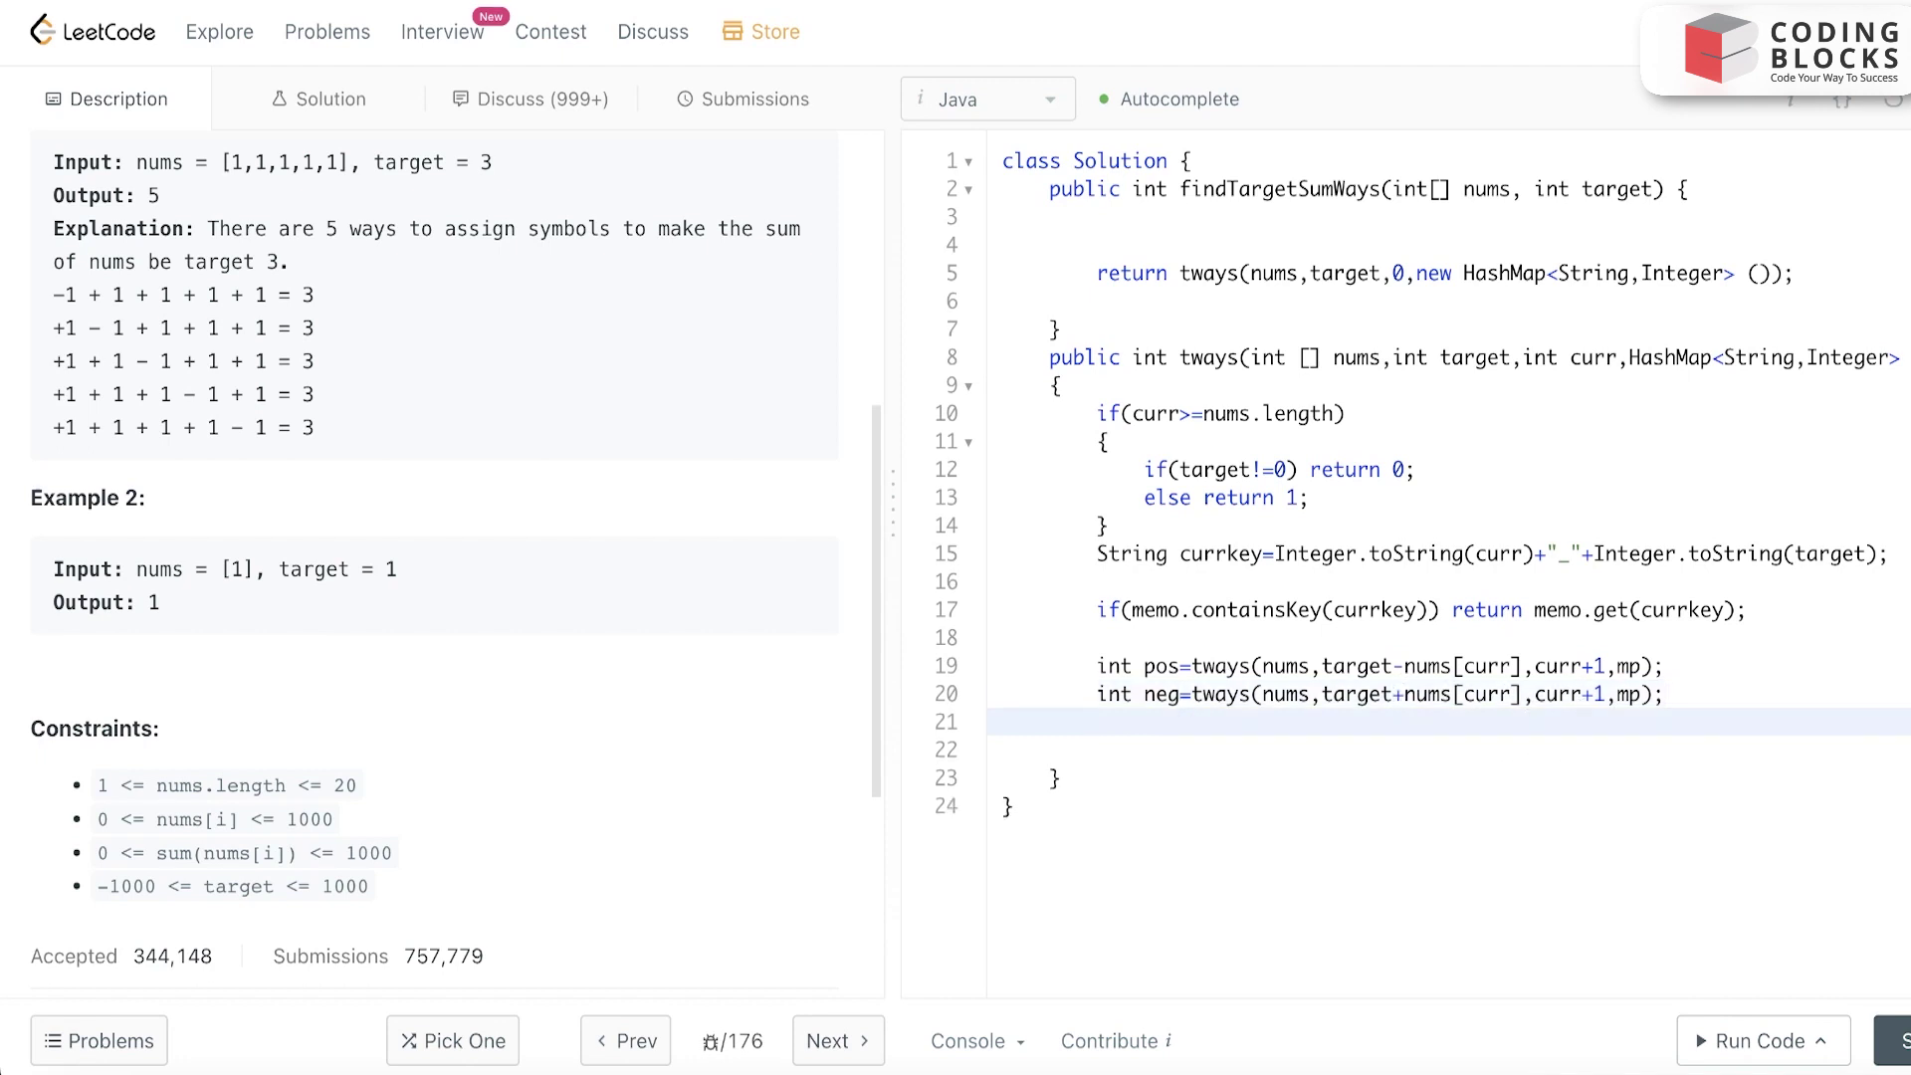
- Write memo.put(currkey,pos+neg); followed by return mp.get(currkey);
{"action": "key", "text": "Return"}
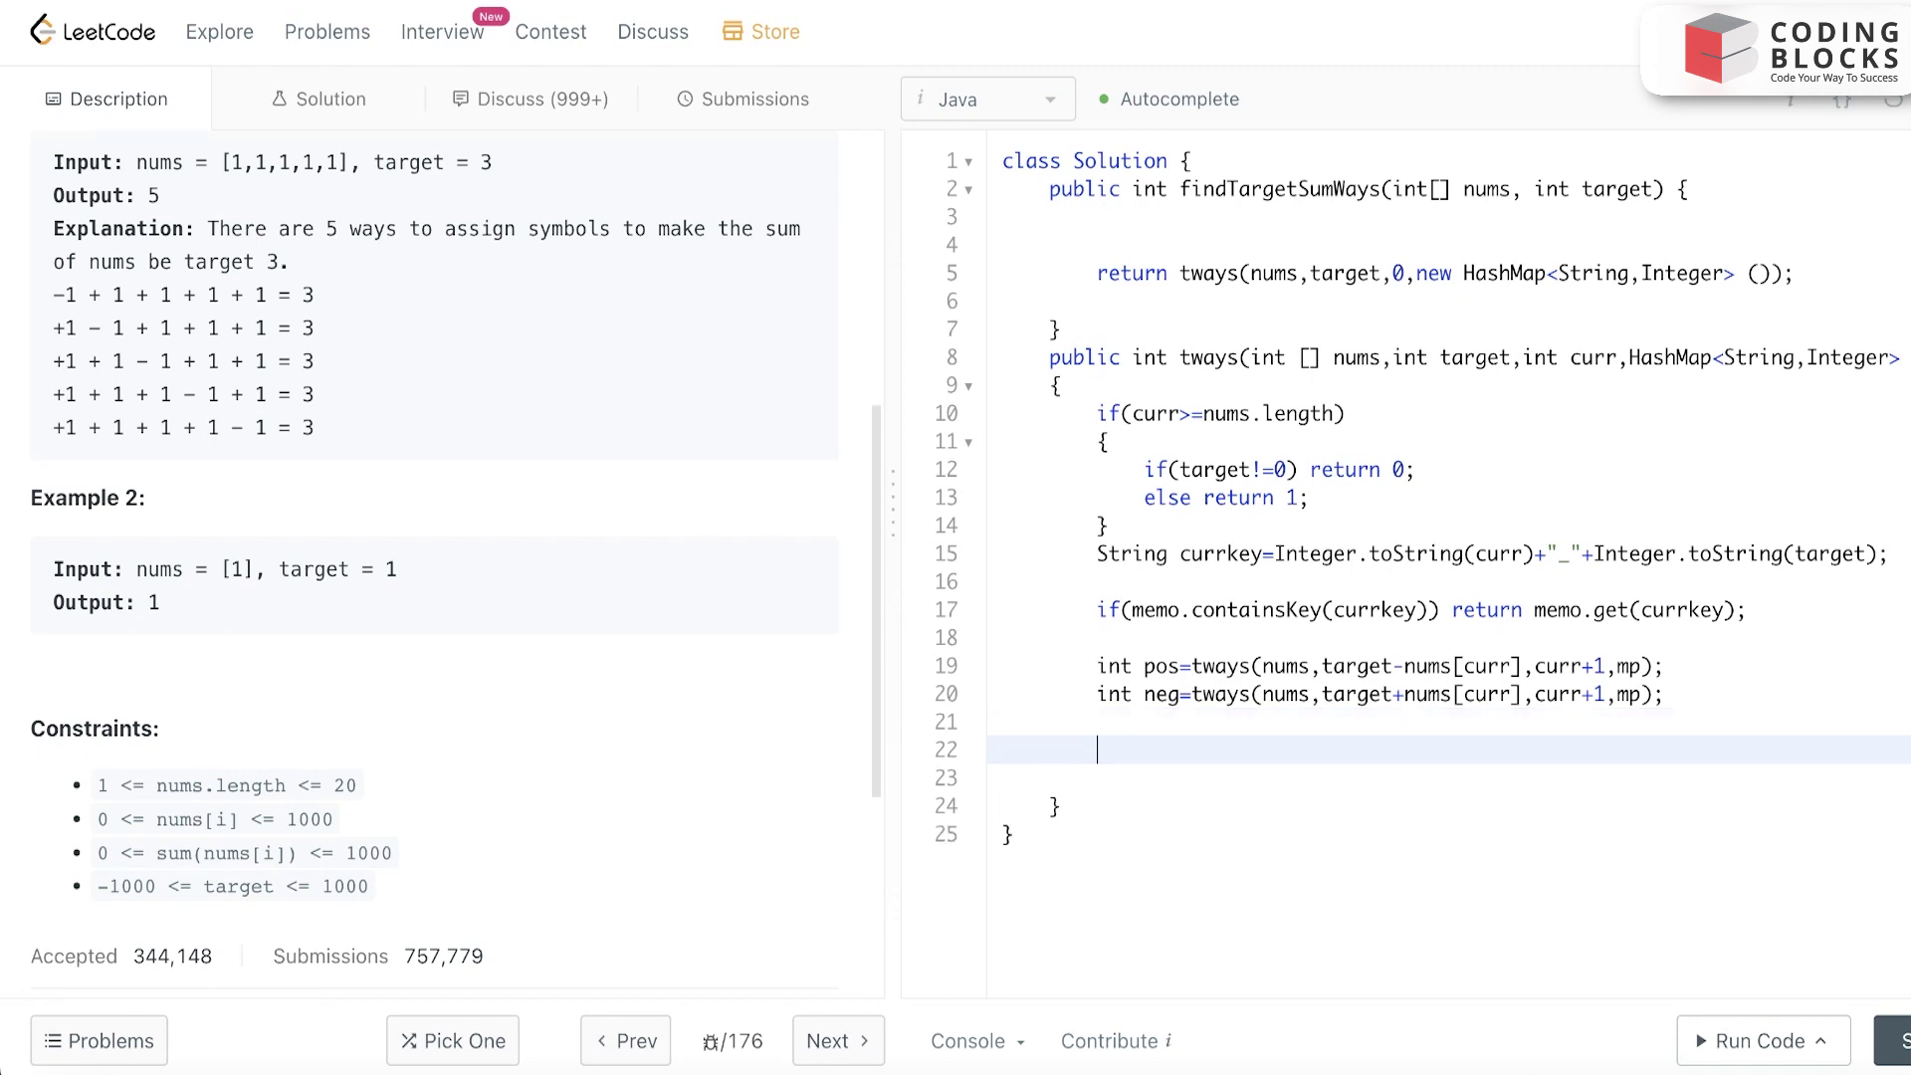
{"action": "type", "text": "mp.pu"}
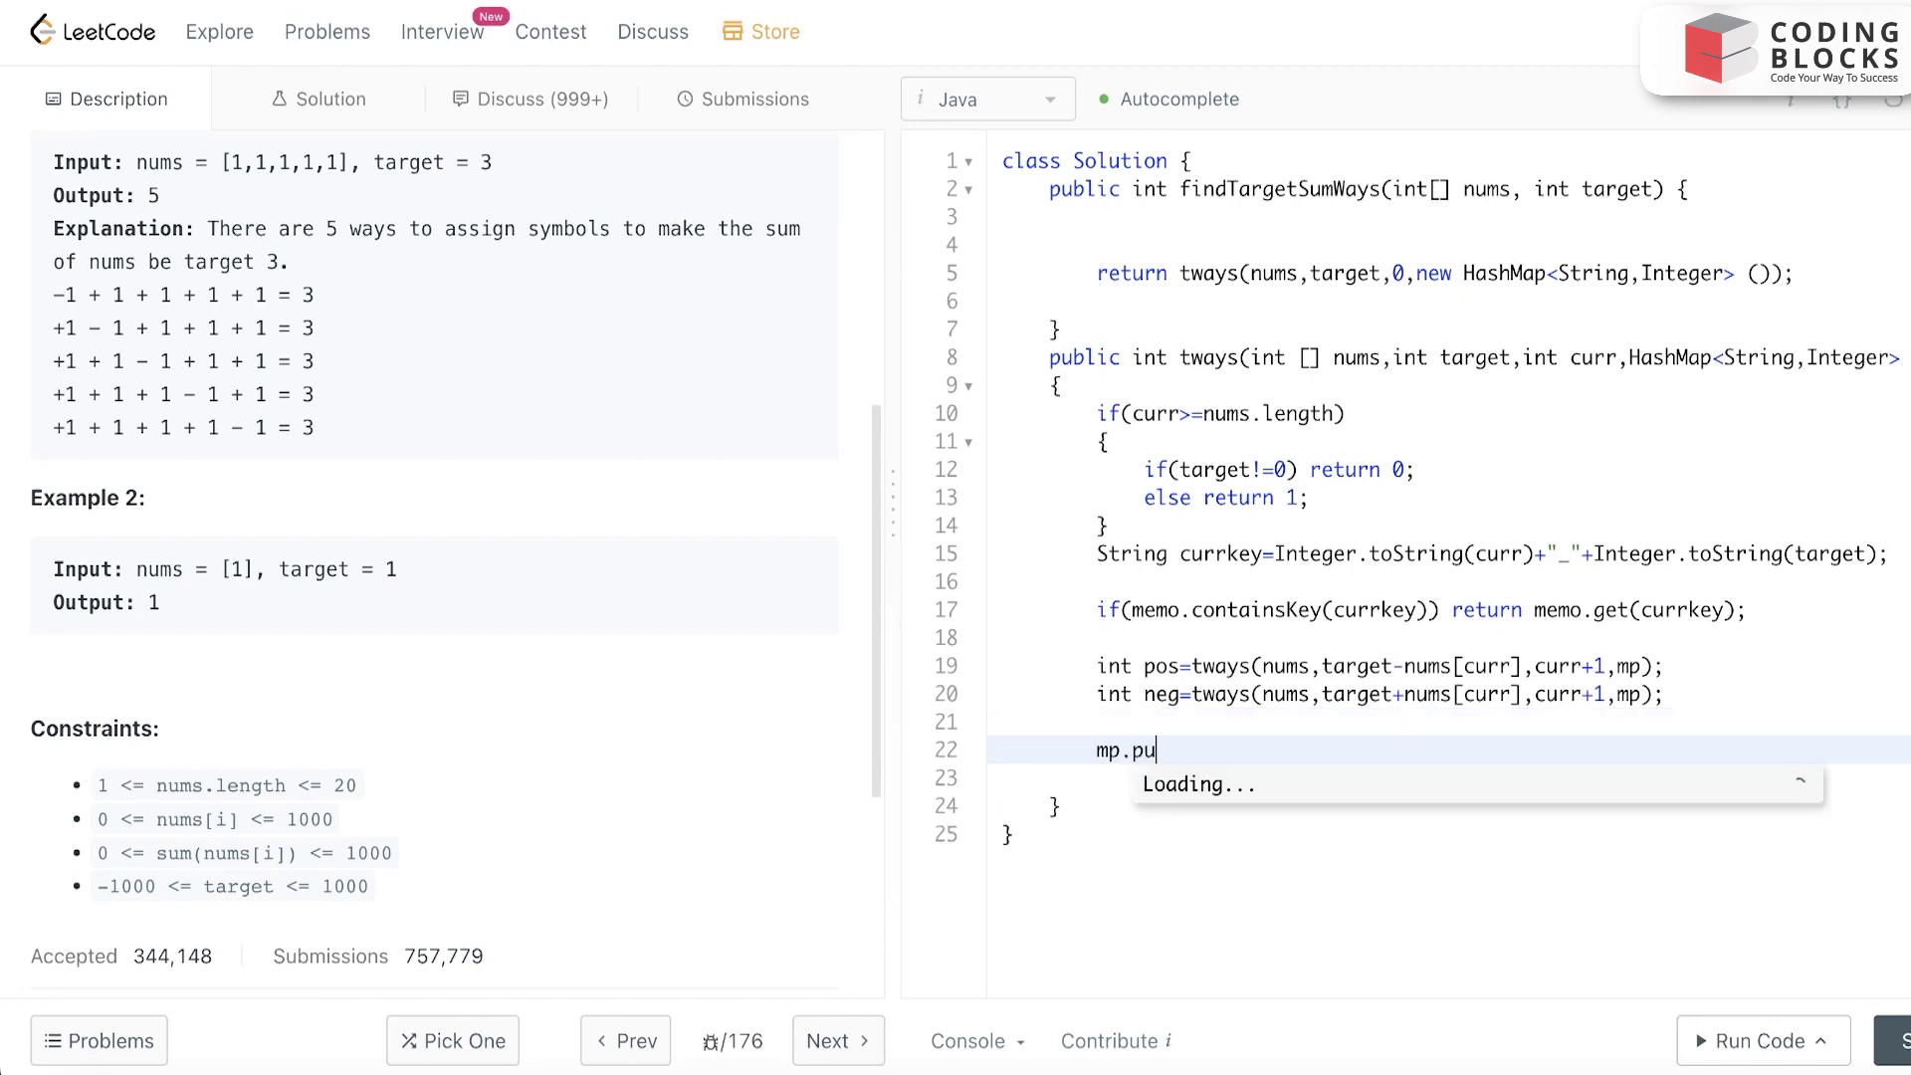
{"action": "type", "text": "t"}
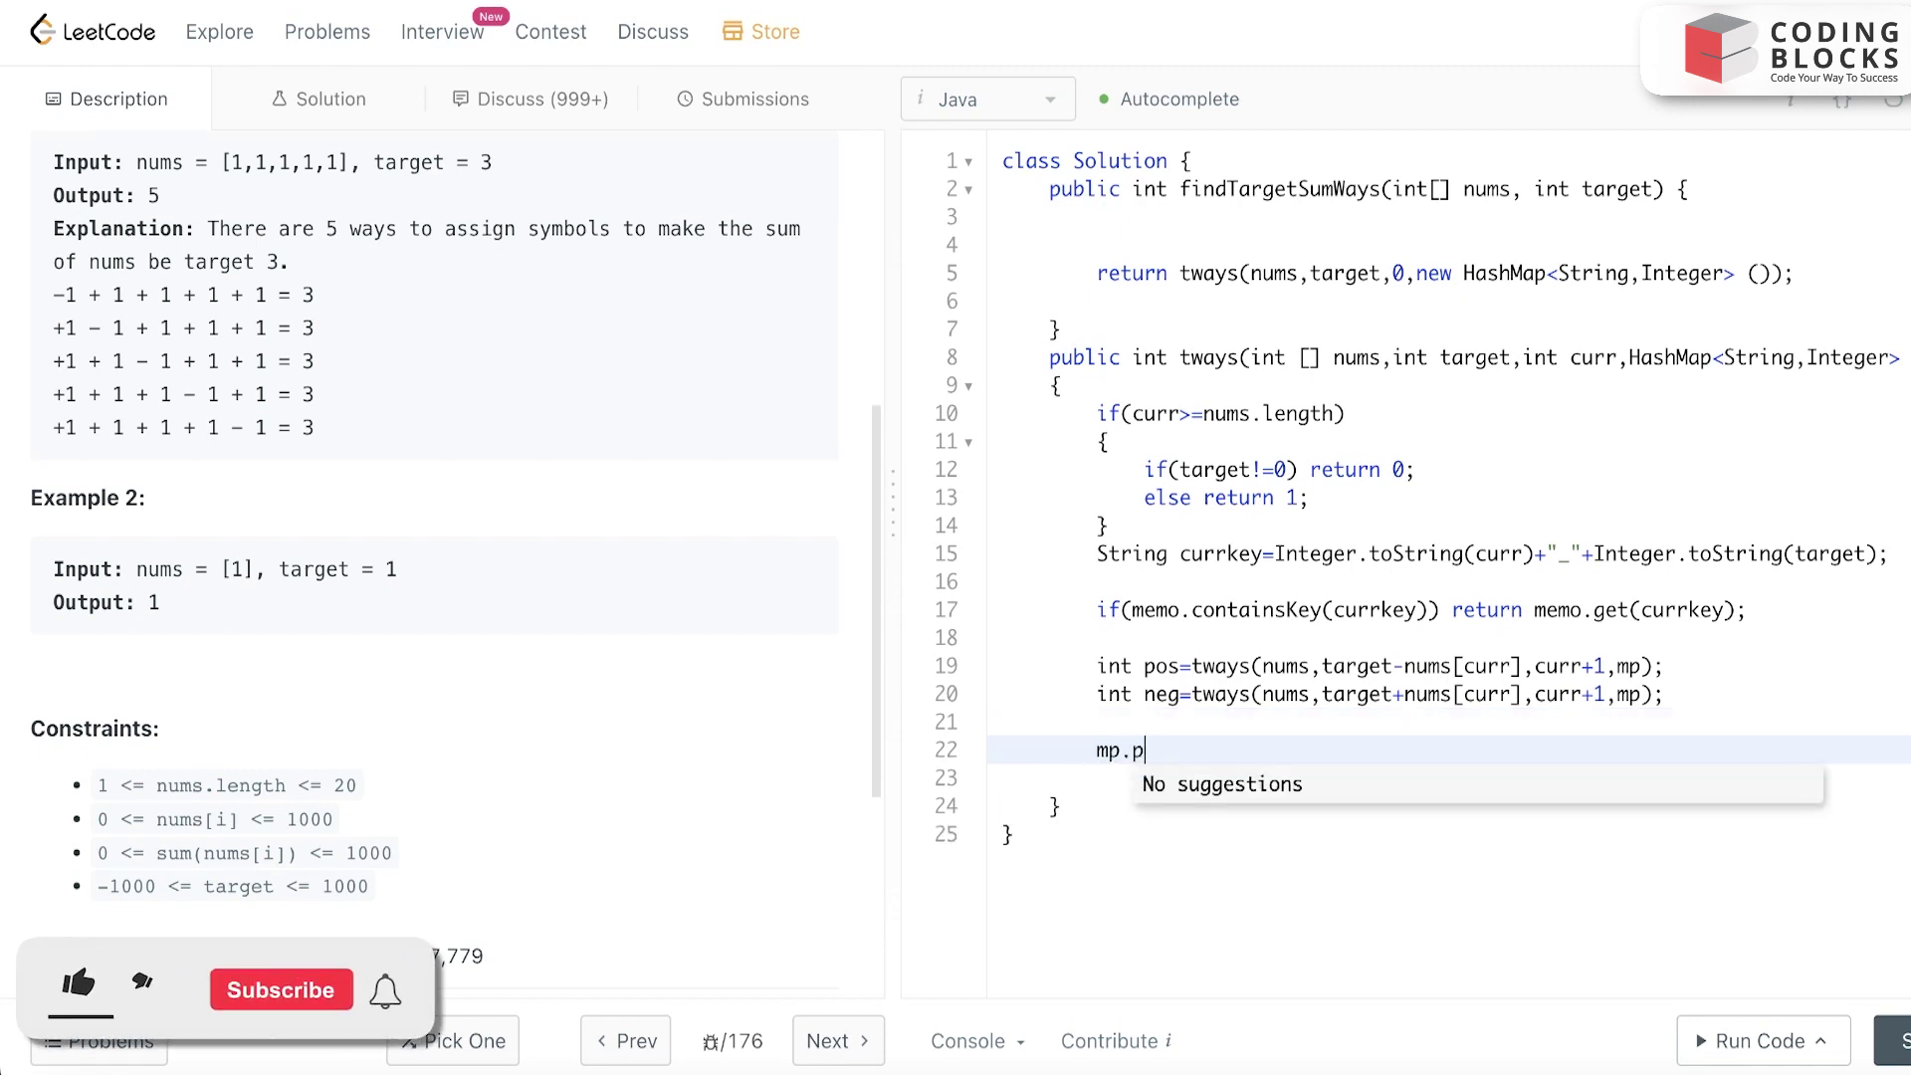
{"action": "key", "text": "BackSpace"}
{"action": "key", "text": "BackSpace"}
{"action": "key", "text": "BackSpace"}
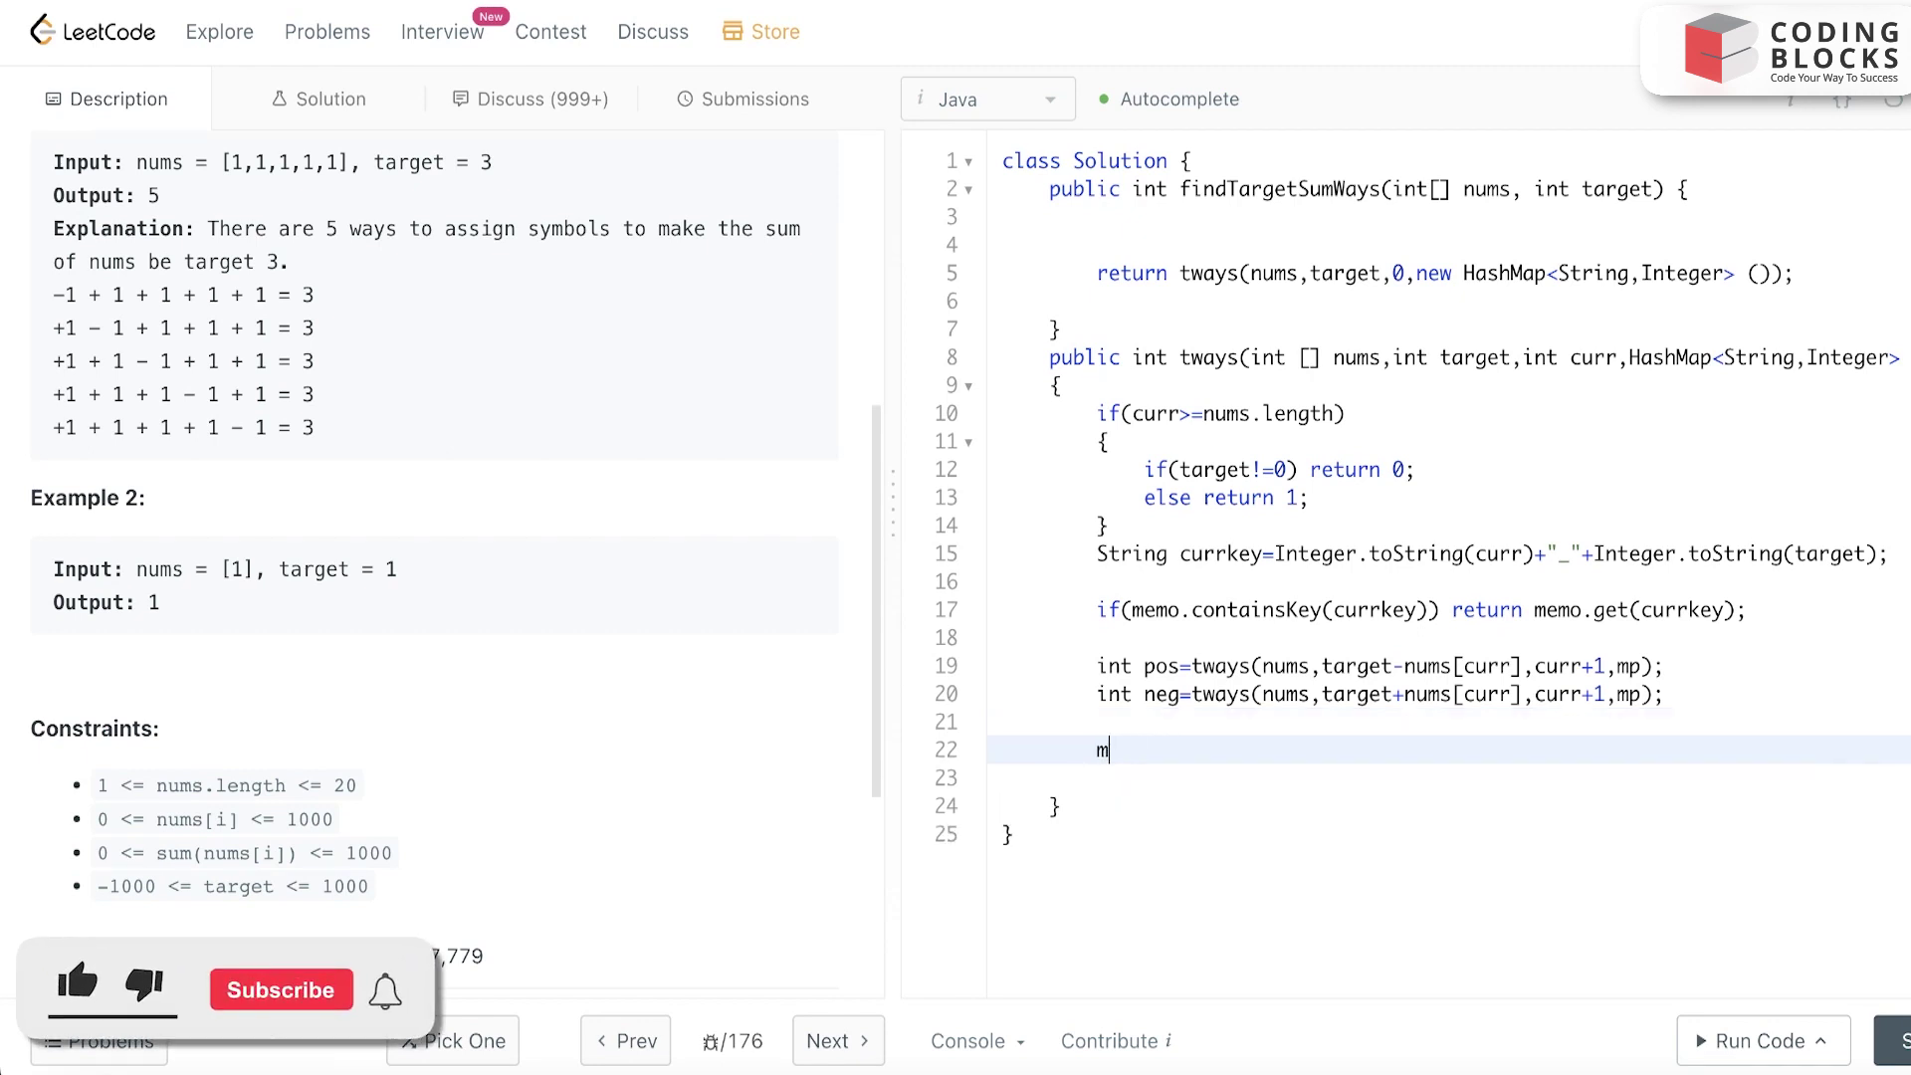
{"action": "type", "text": "emo.pu"}
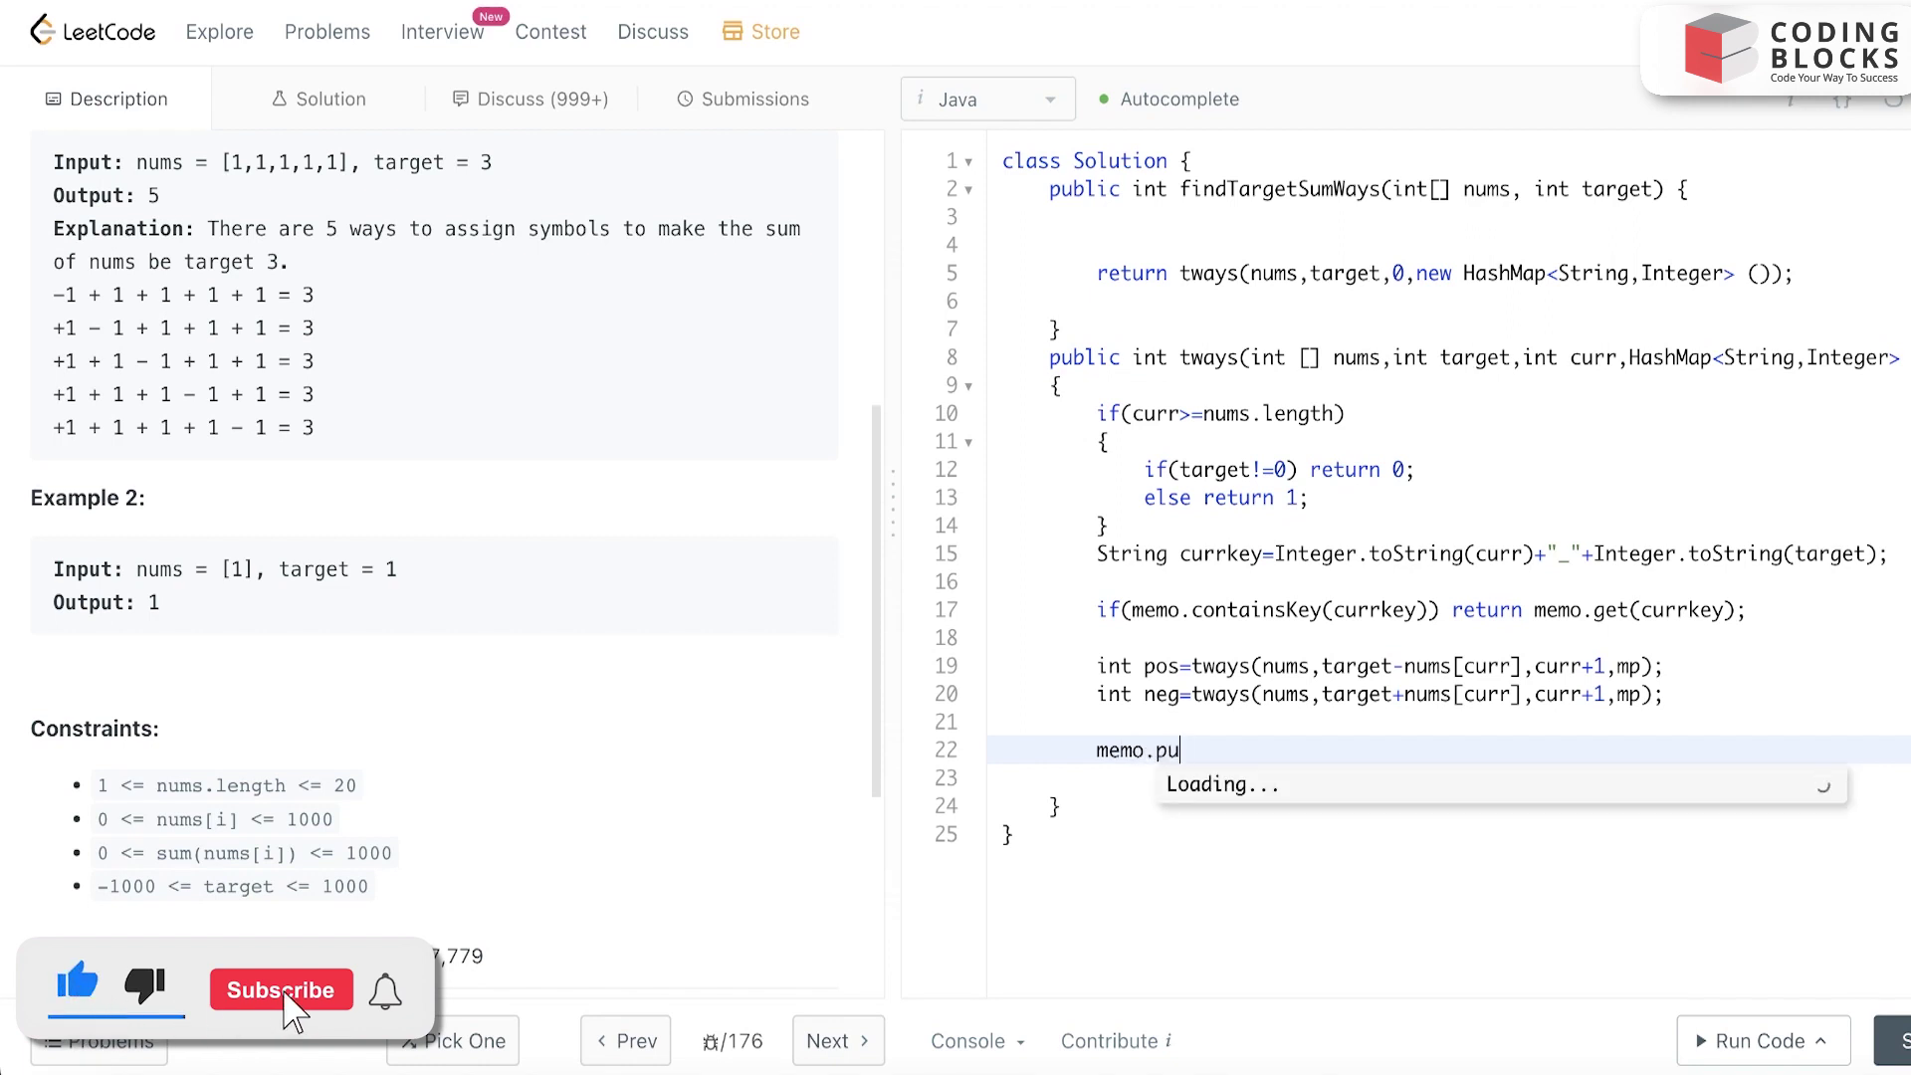
{"action": "type", "text": "t"}
{"action": "type", "text": "("}
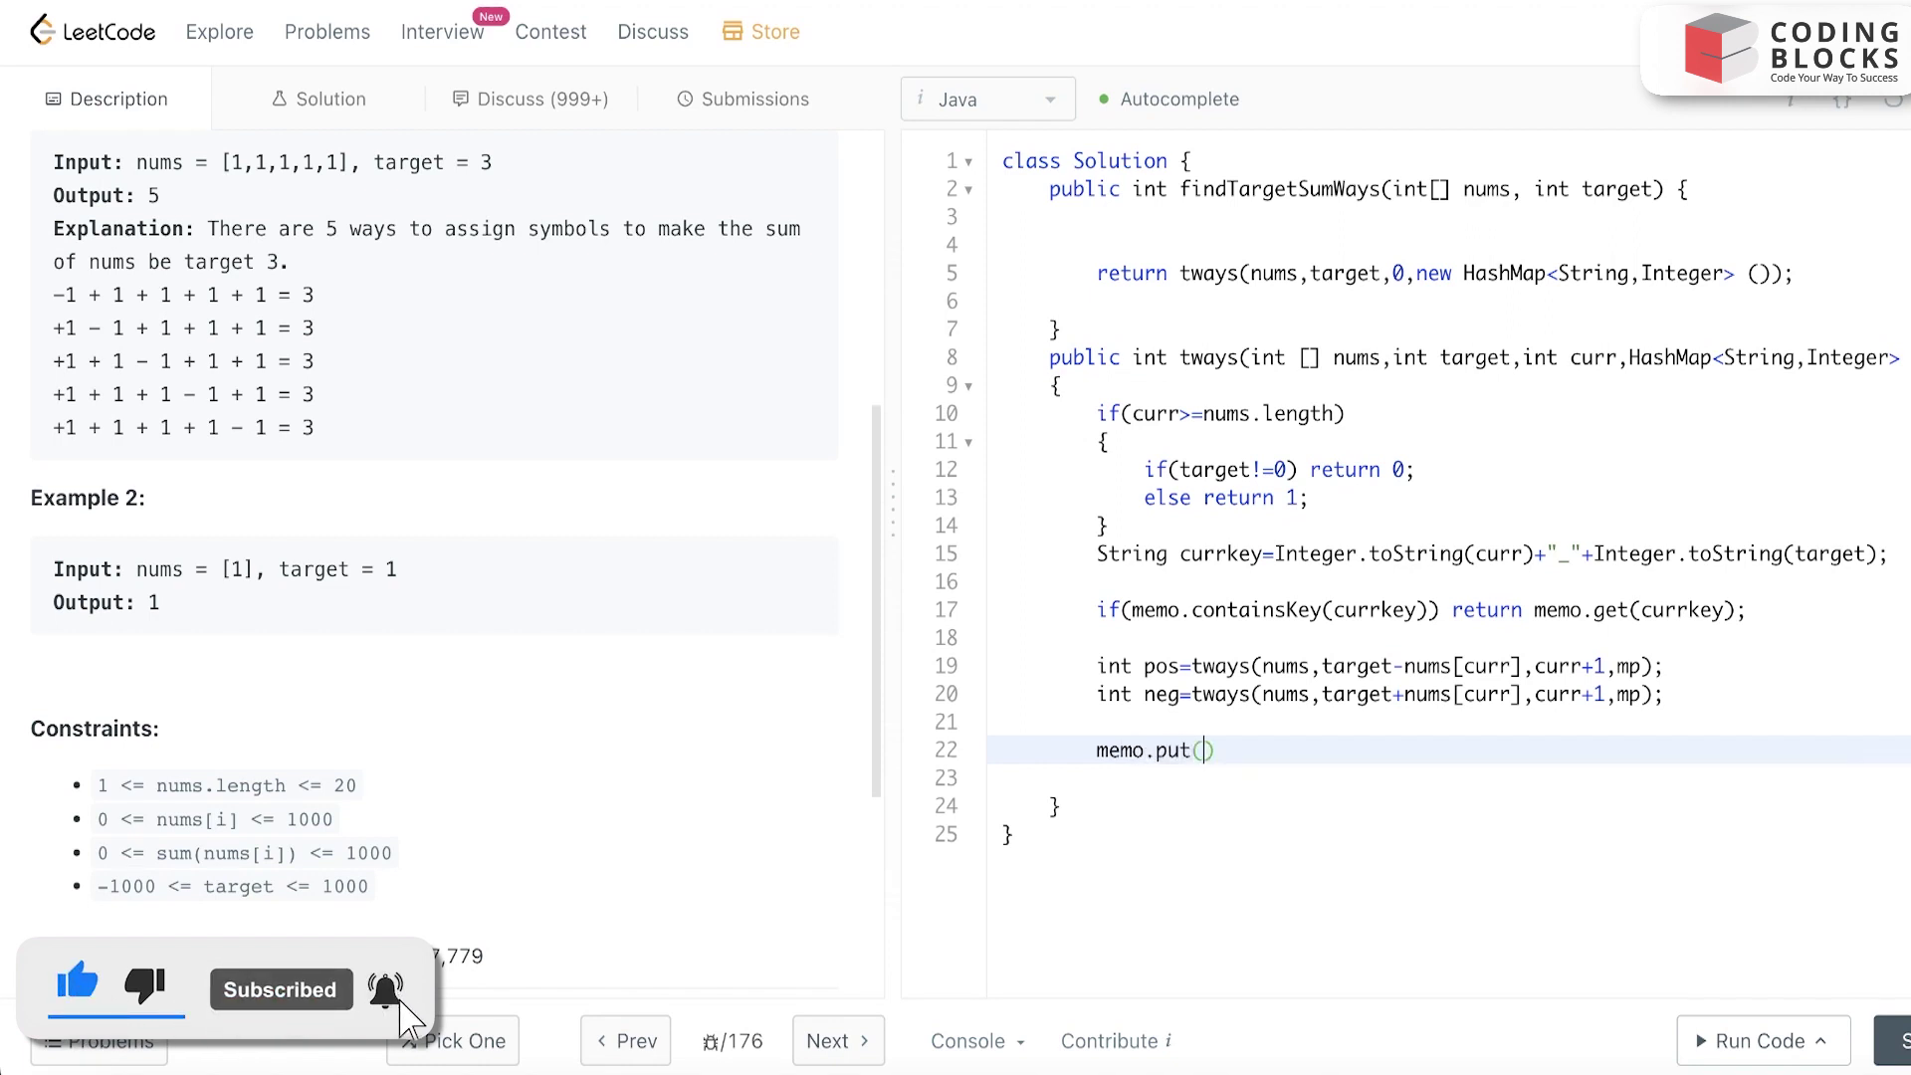
{"action": "type", "text": "currk"}
{"action": "type", "text": "ey"}
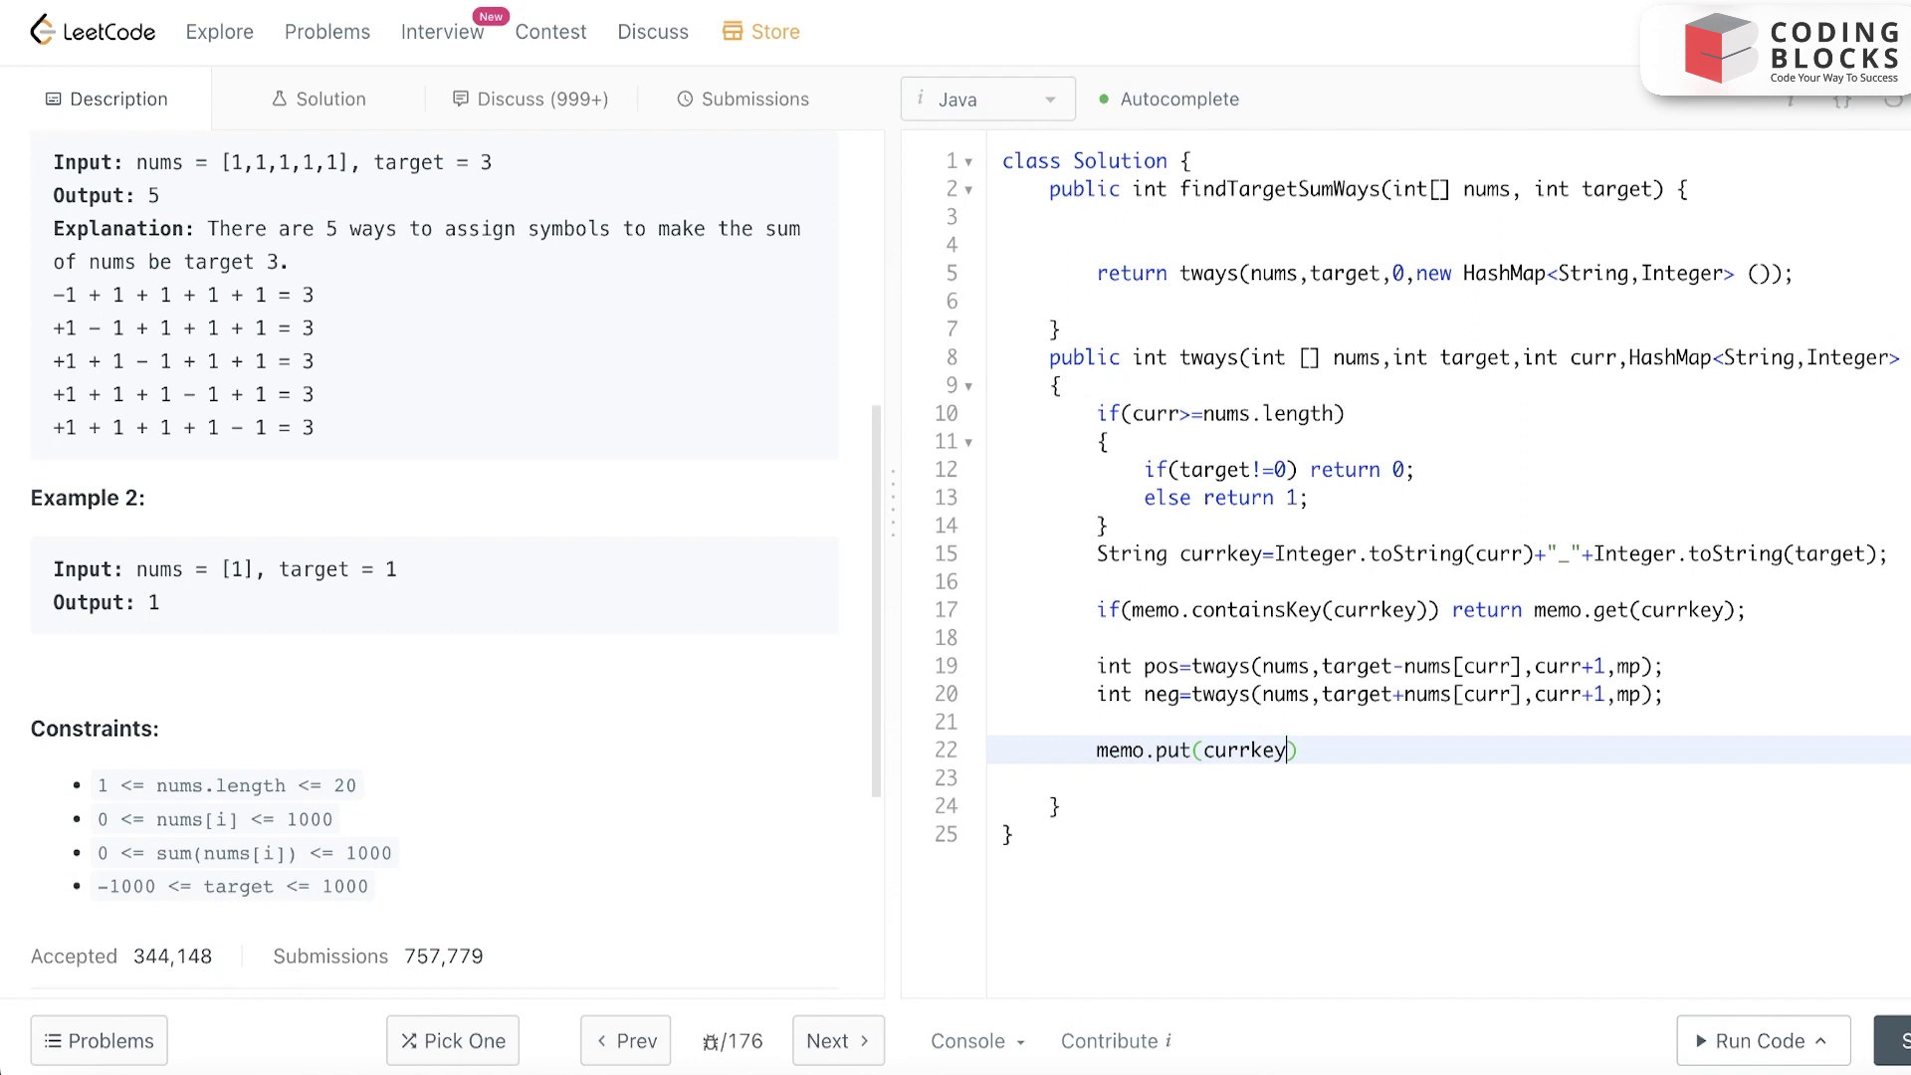
{"action": "type", "text": ",p"}
{"action": "type", "text": "os+neg)"}
{"action": "type", "text": ";"}
{"action": "key", "text": "Return"}
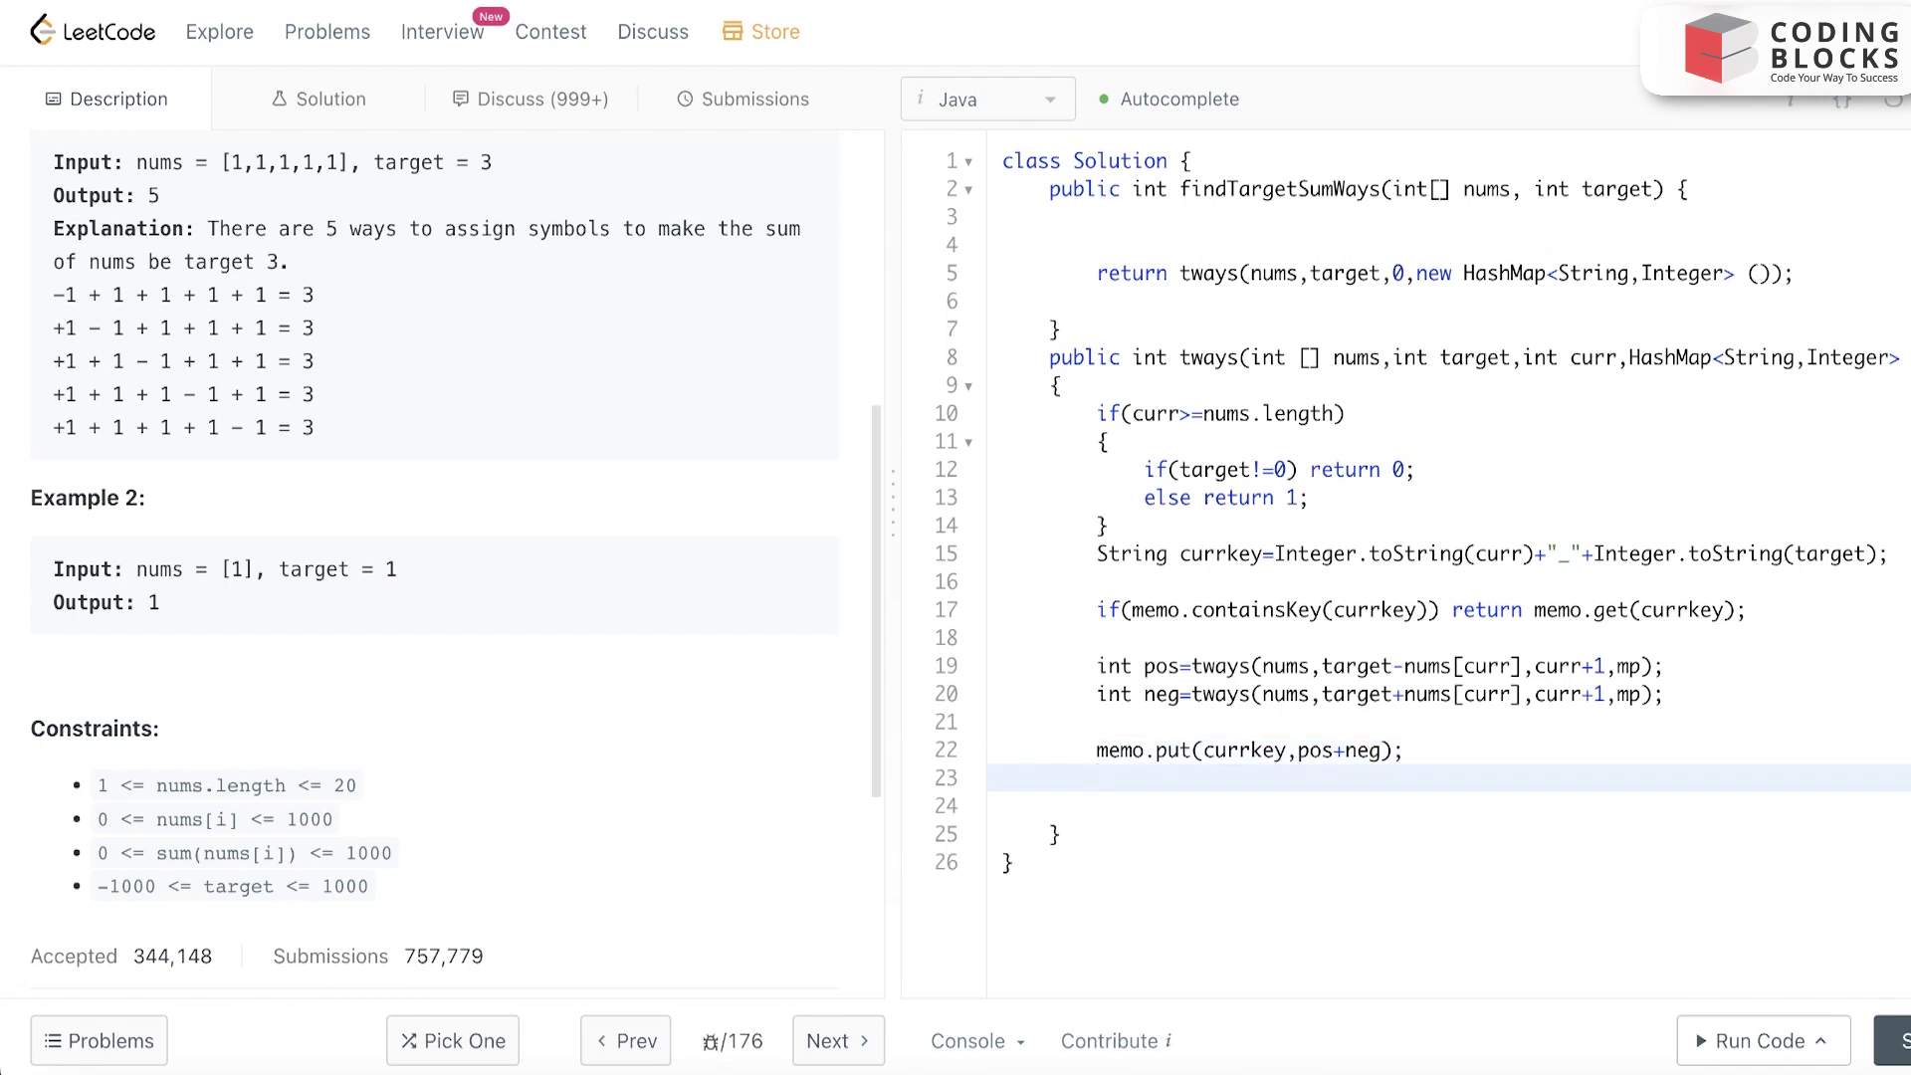
{"action": "key", "text": "Return"}
{"action": "type", "text": "return"}
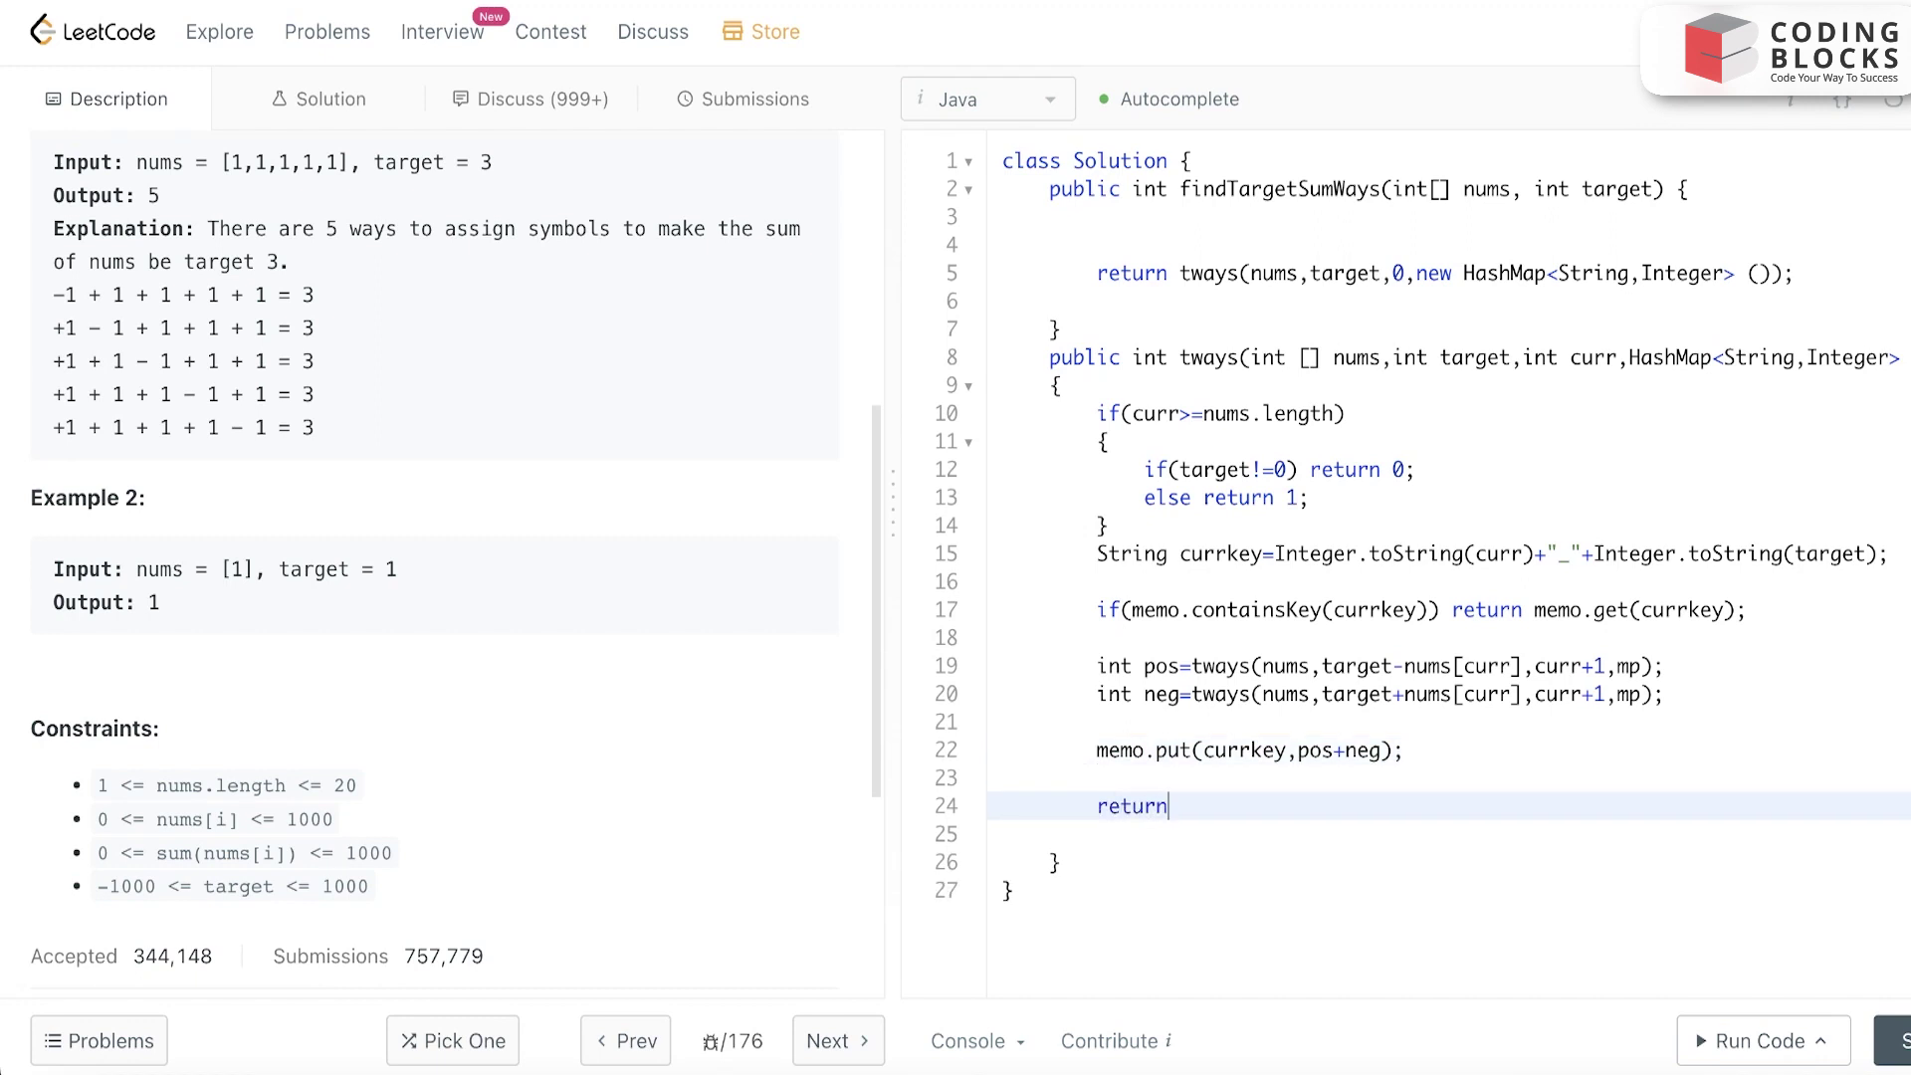
{"action": "type", "text": " m"}
{"action": "type", "text": ".gr"}
{"action": "key", "text": "BackSpace"}
{"action": "key", "text": "BackSpace"}
{"action": "type", "text": "et(c"}
{"action": "type", "text": "urrkey);"}
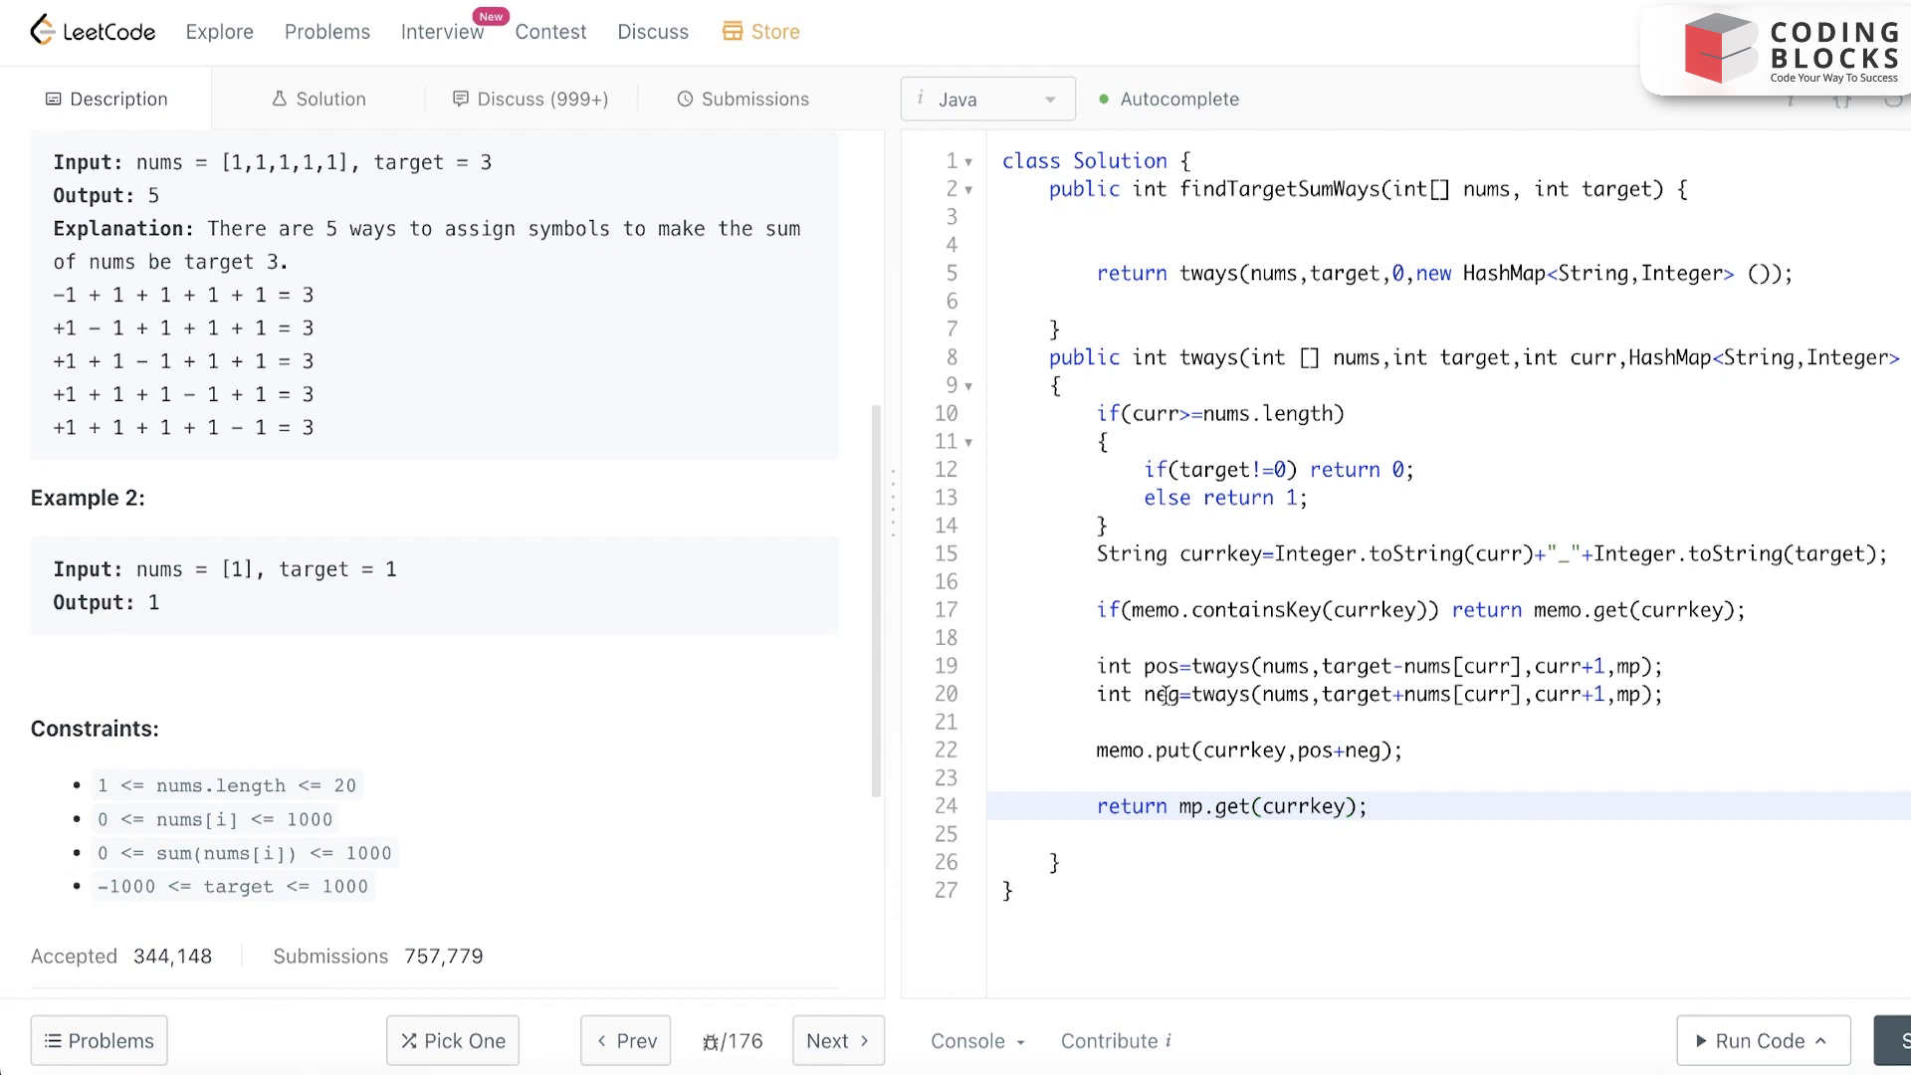
{"action": "scroll", "coordinate": [583, 933], "scroll_direction": "up", "scroll_amount": 10}
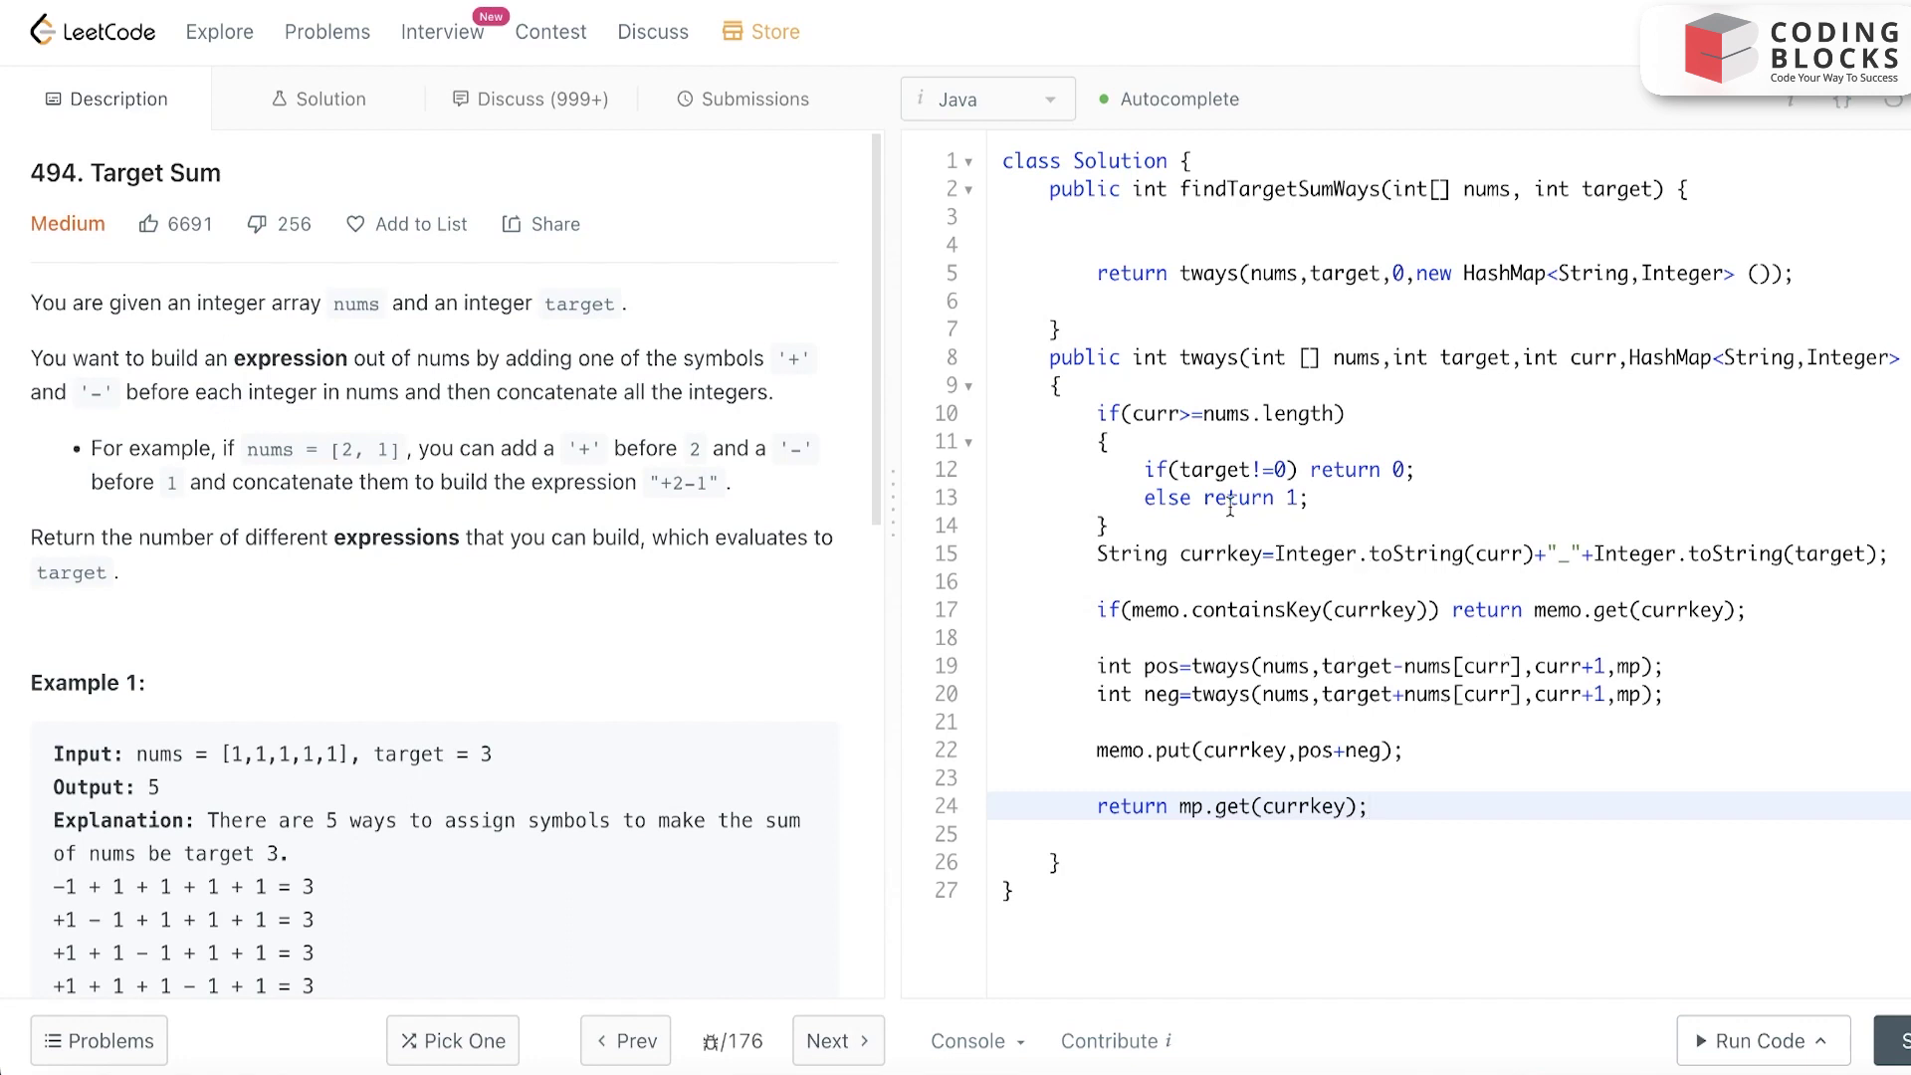
- Highlight the base case on lines 10–14, then run the code, hitting a line 19 compile error
{"action": "left_click_drag", "start_coordinate": [1061, 414], "coordinate": [1237, 531]}
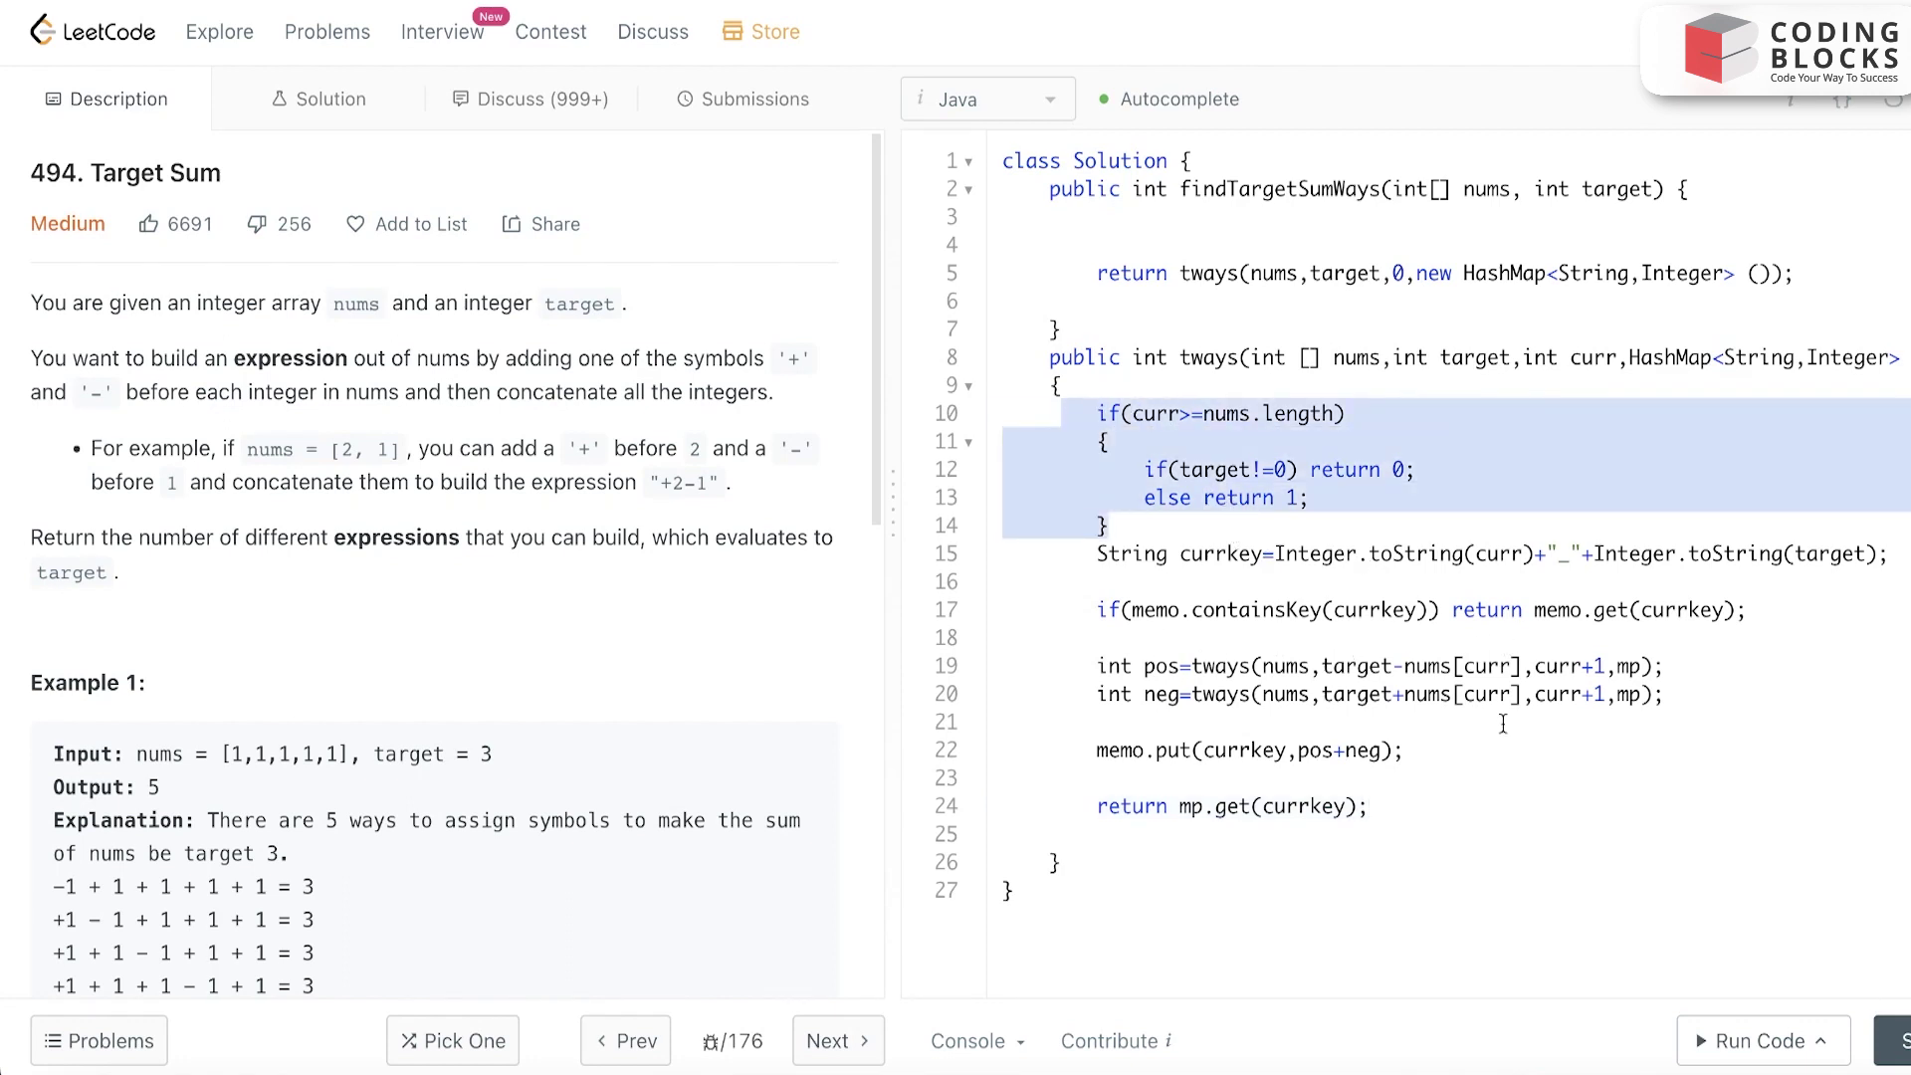
{"action": "left_click", "coordinate": [1759, 1041]}
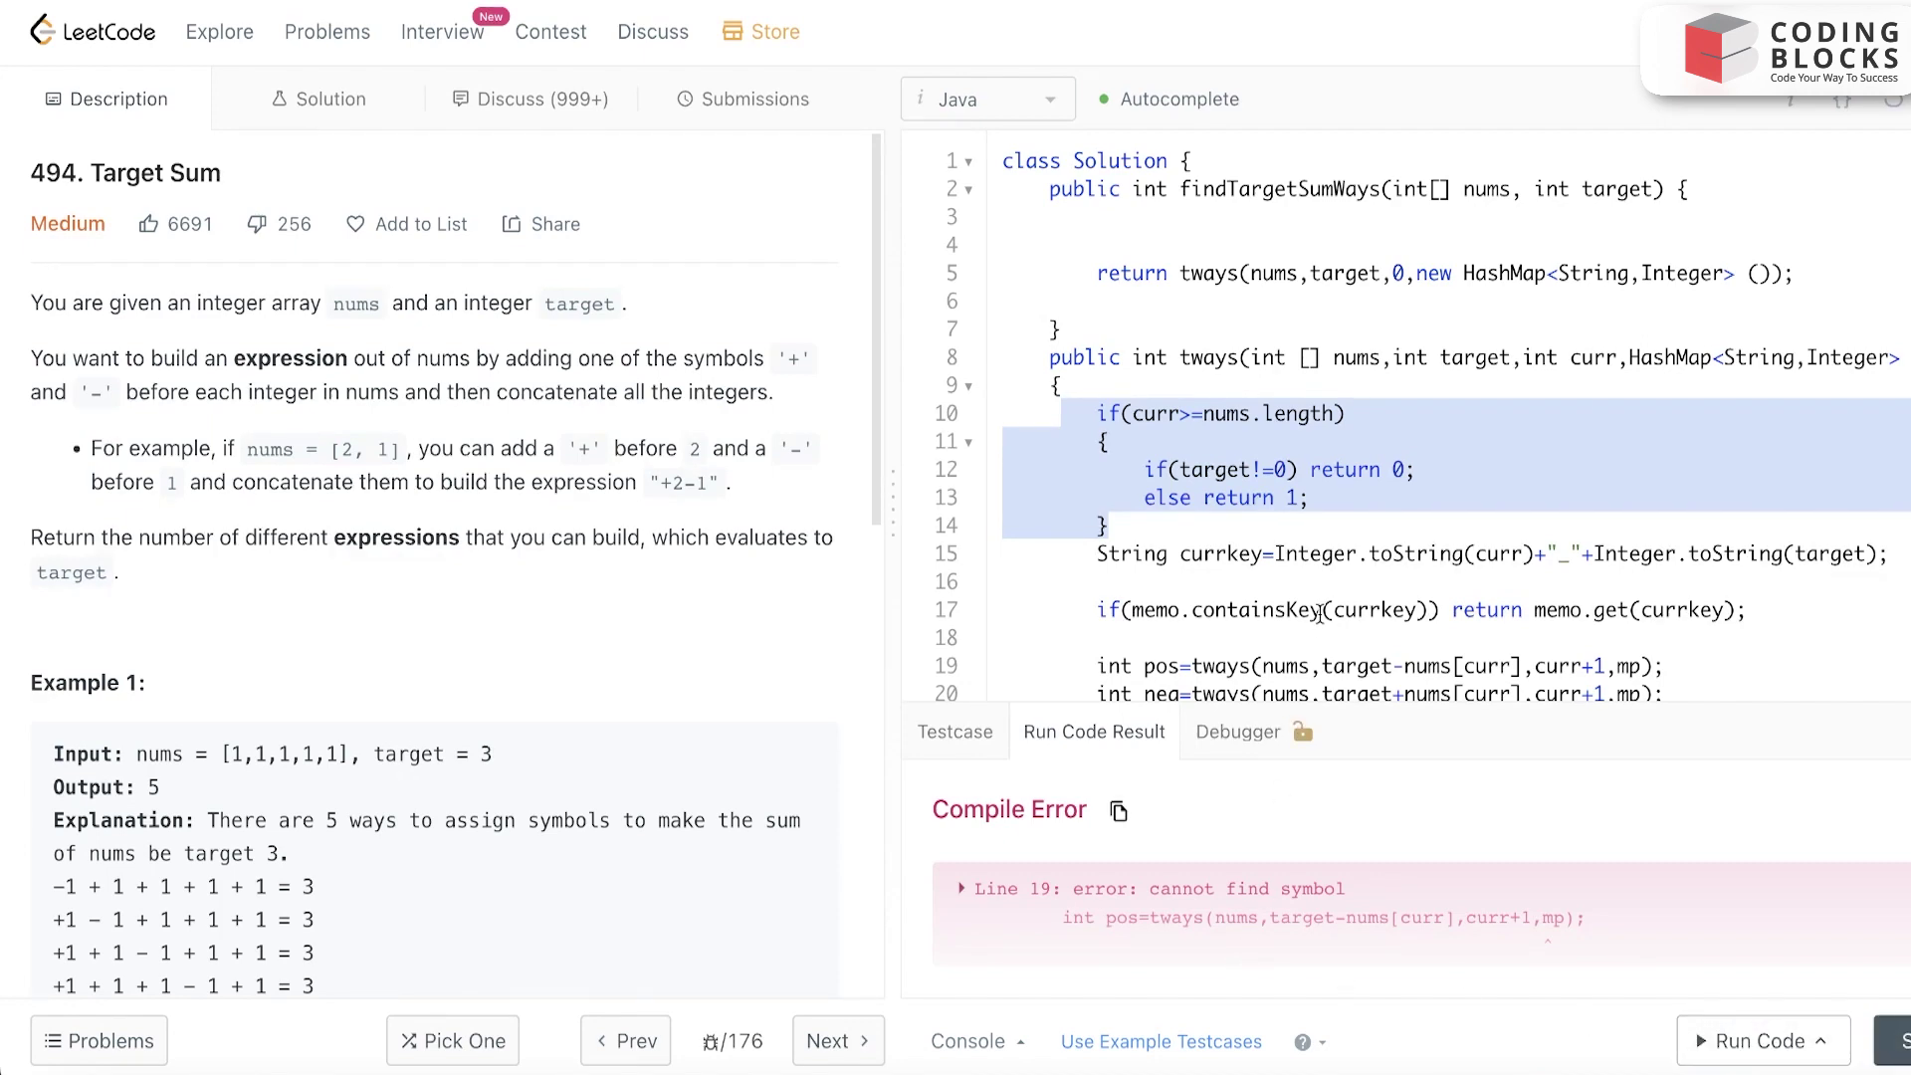
{"action": "scroll", "coordinate": [1321, 612], "scroll_direction": "down", "scroll_amount": 3}
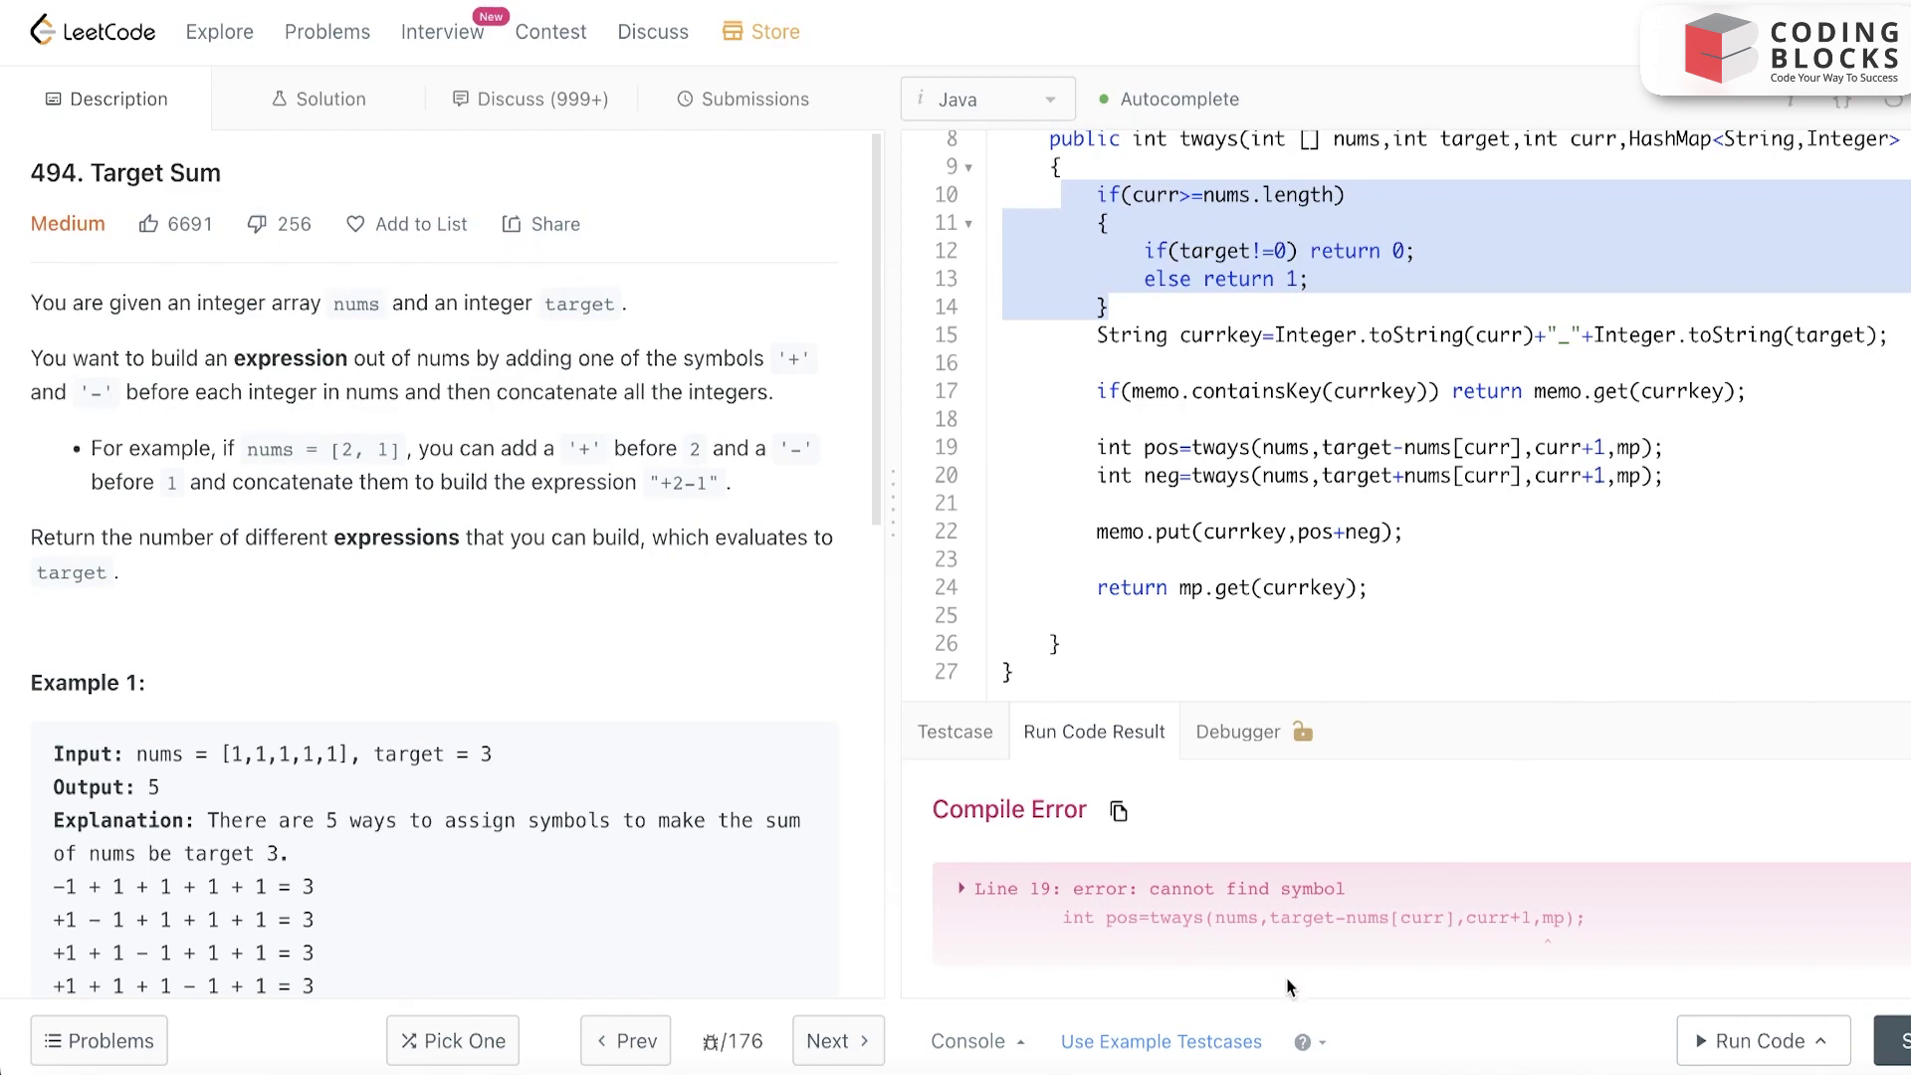
- Change mp to memo on lines 19, 20 and 24 and rerun, getting Accepted with output 5
{"action": "left_click", "coordinate": [1643, 448]}
{"action": "key", "text": "BackSpace"}
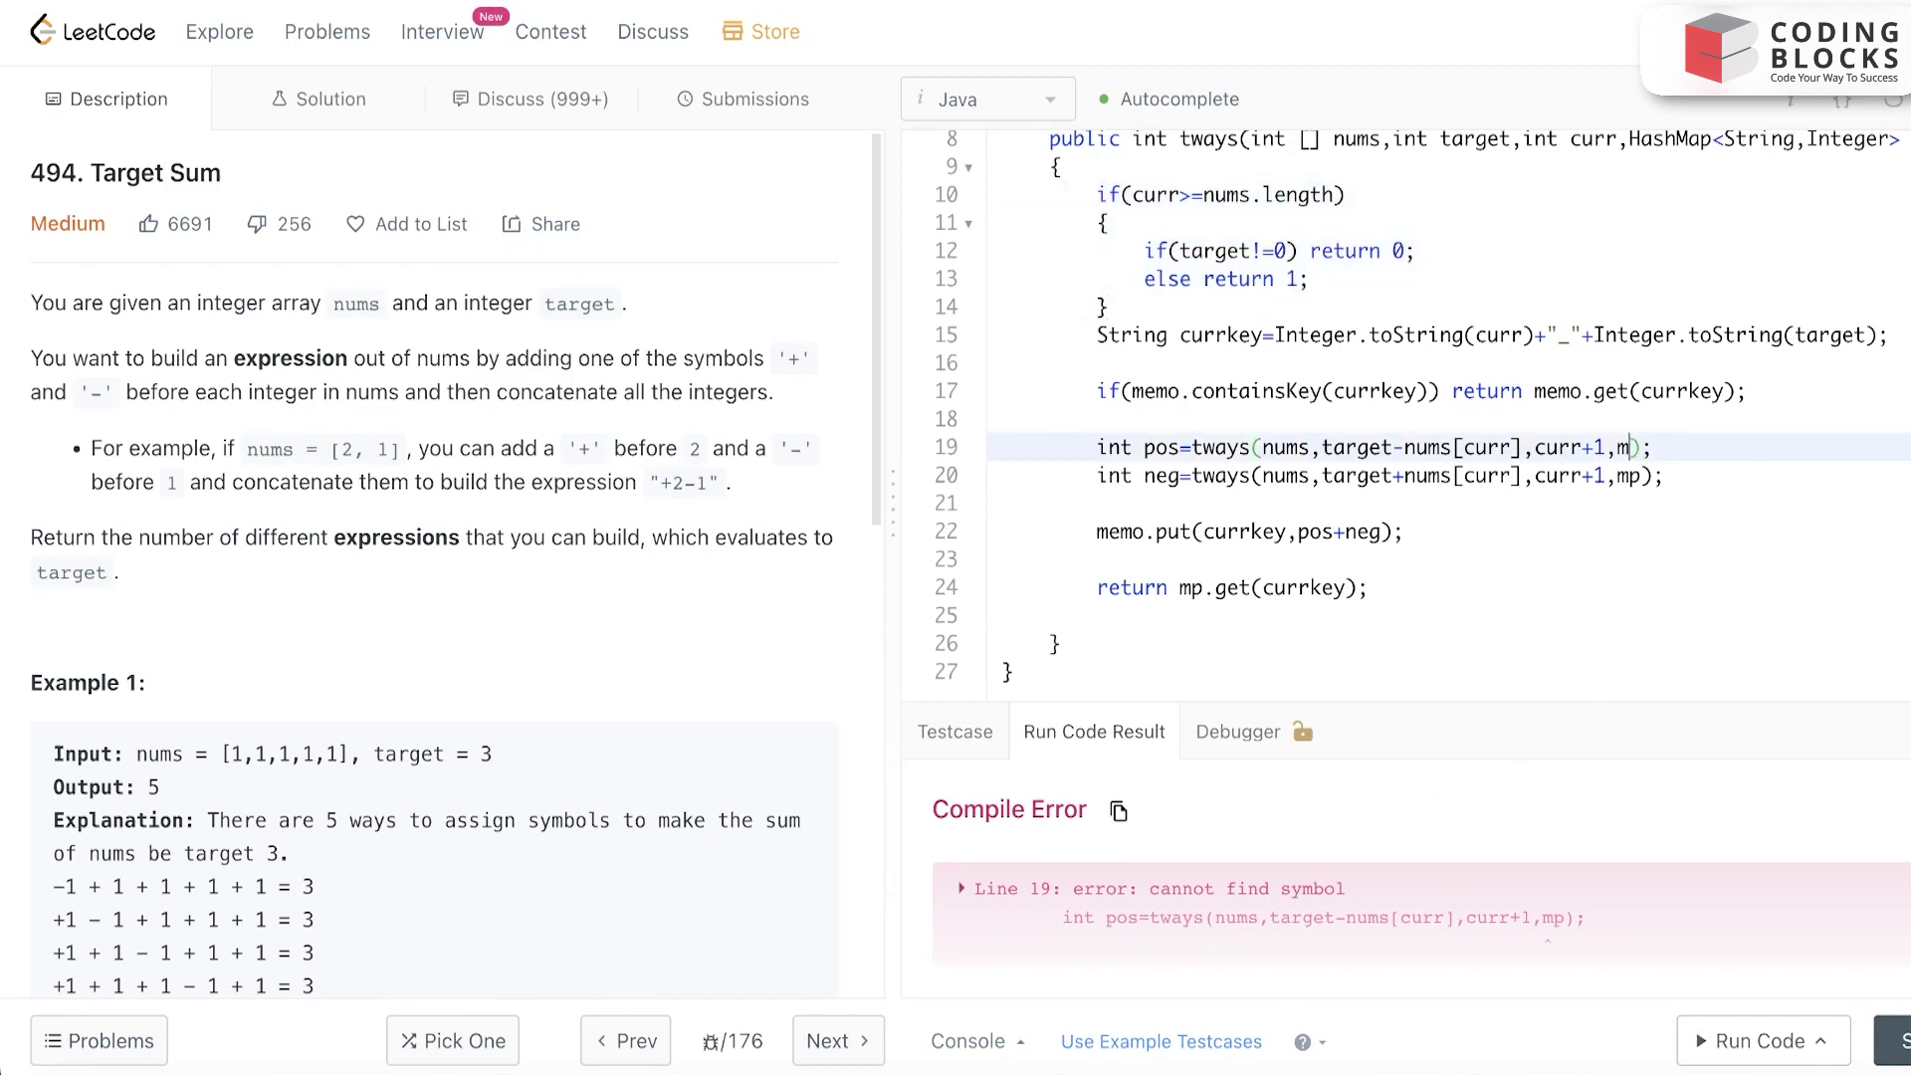
{"action": "type", "text": "w"}
{"action": "key", "text": "BackSpace"}
{"action": "type", "text": "emo"}
{"action": "left_click", "coordinate": [1645, 475]}
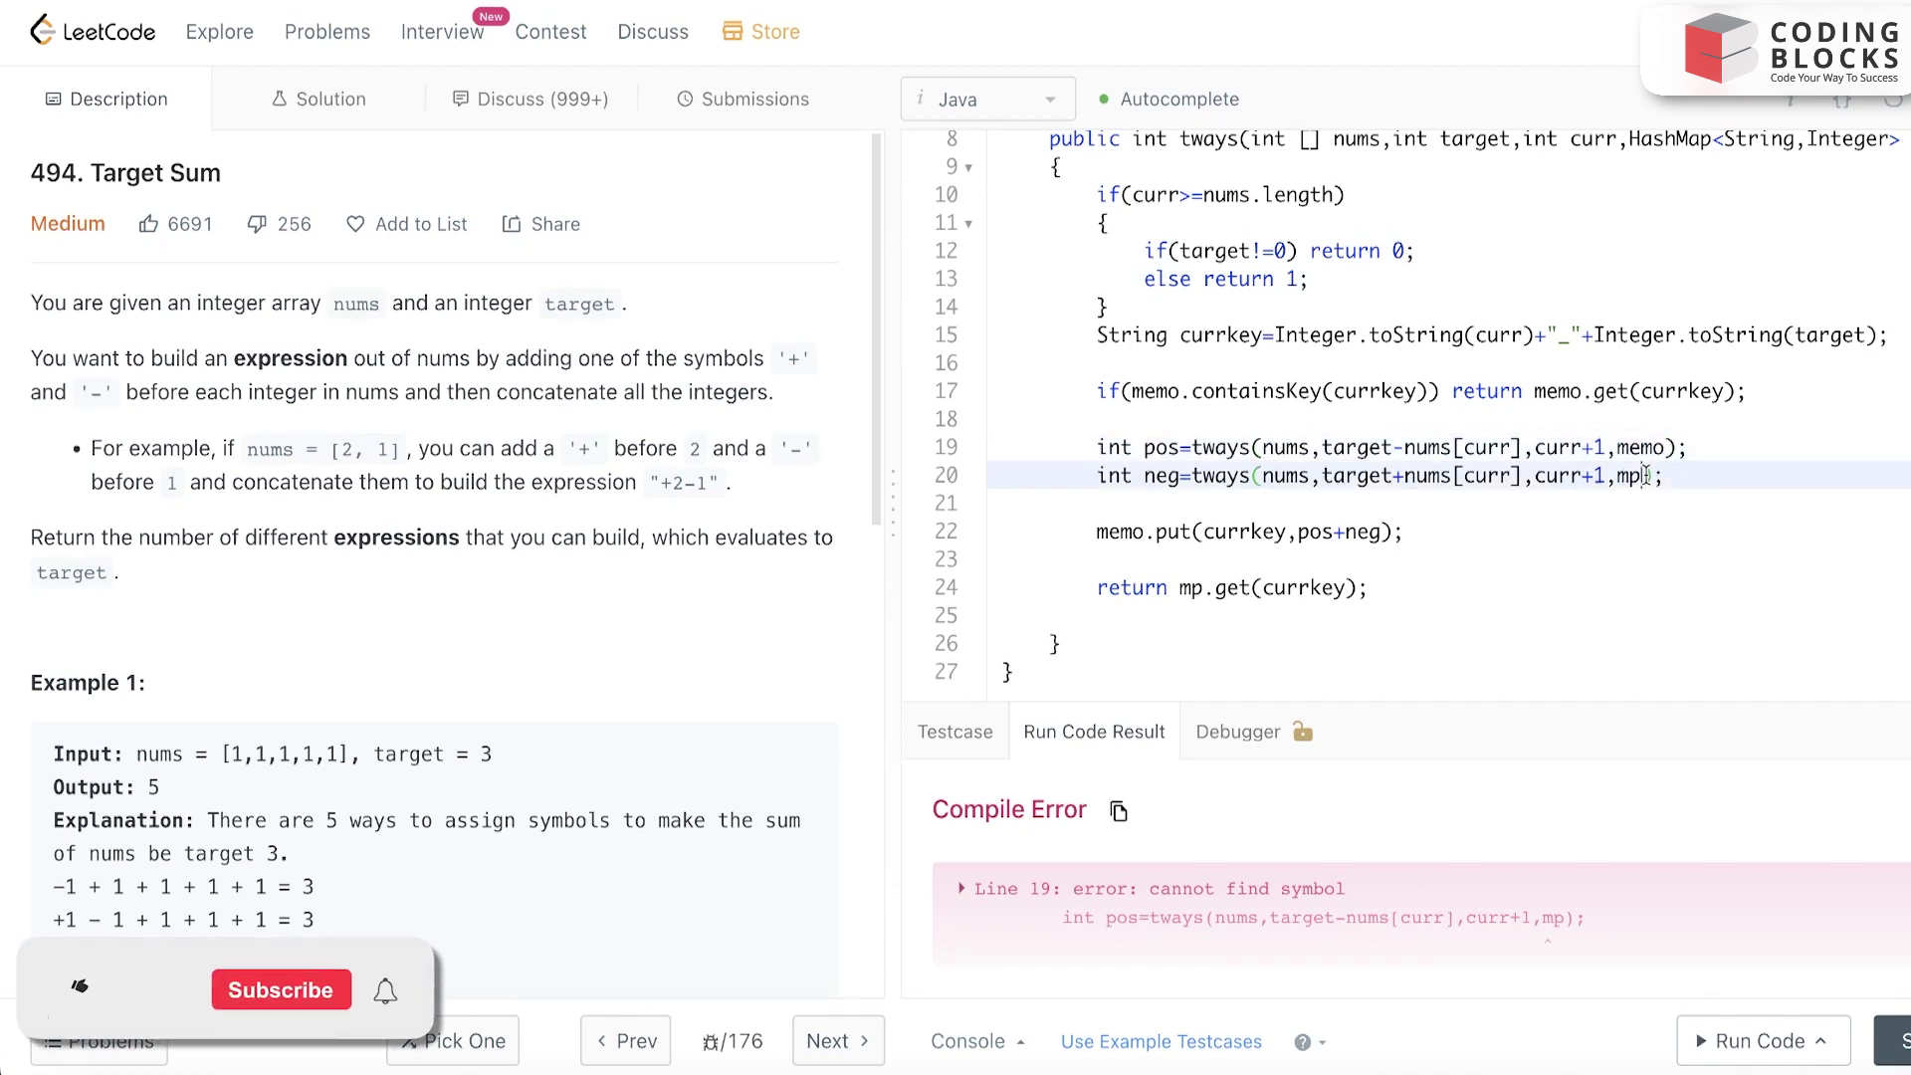
{"action": "key", "text": "BackSpace"}
{"action": "type", "text": "emo"}
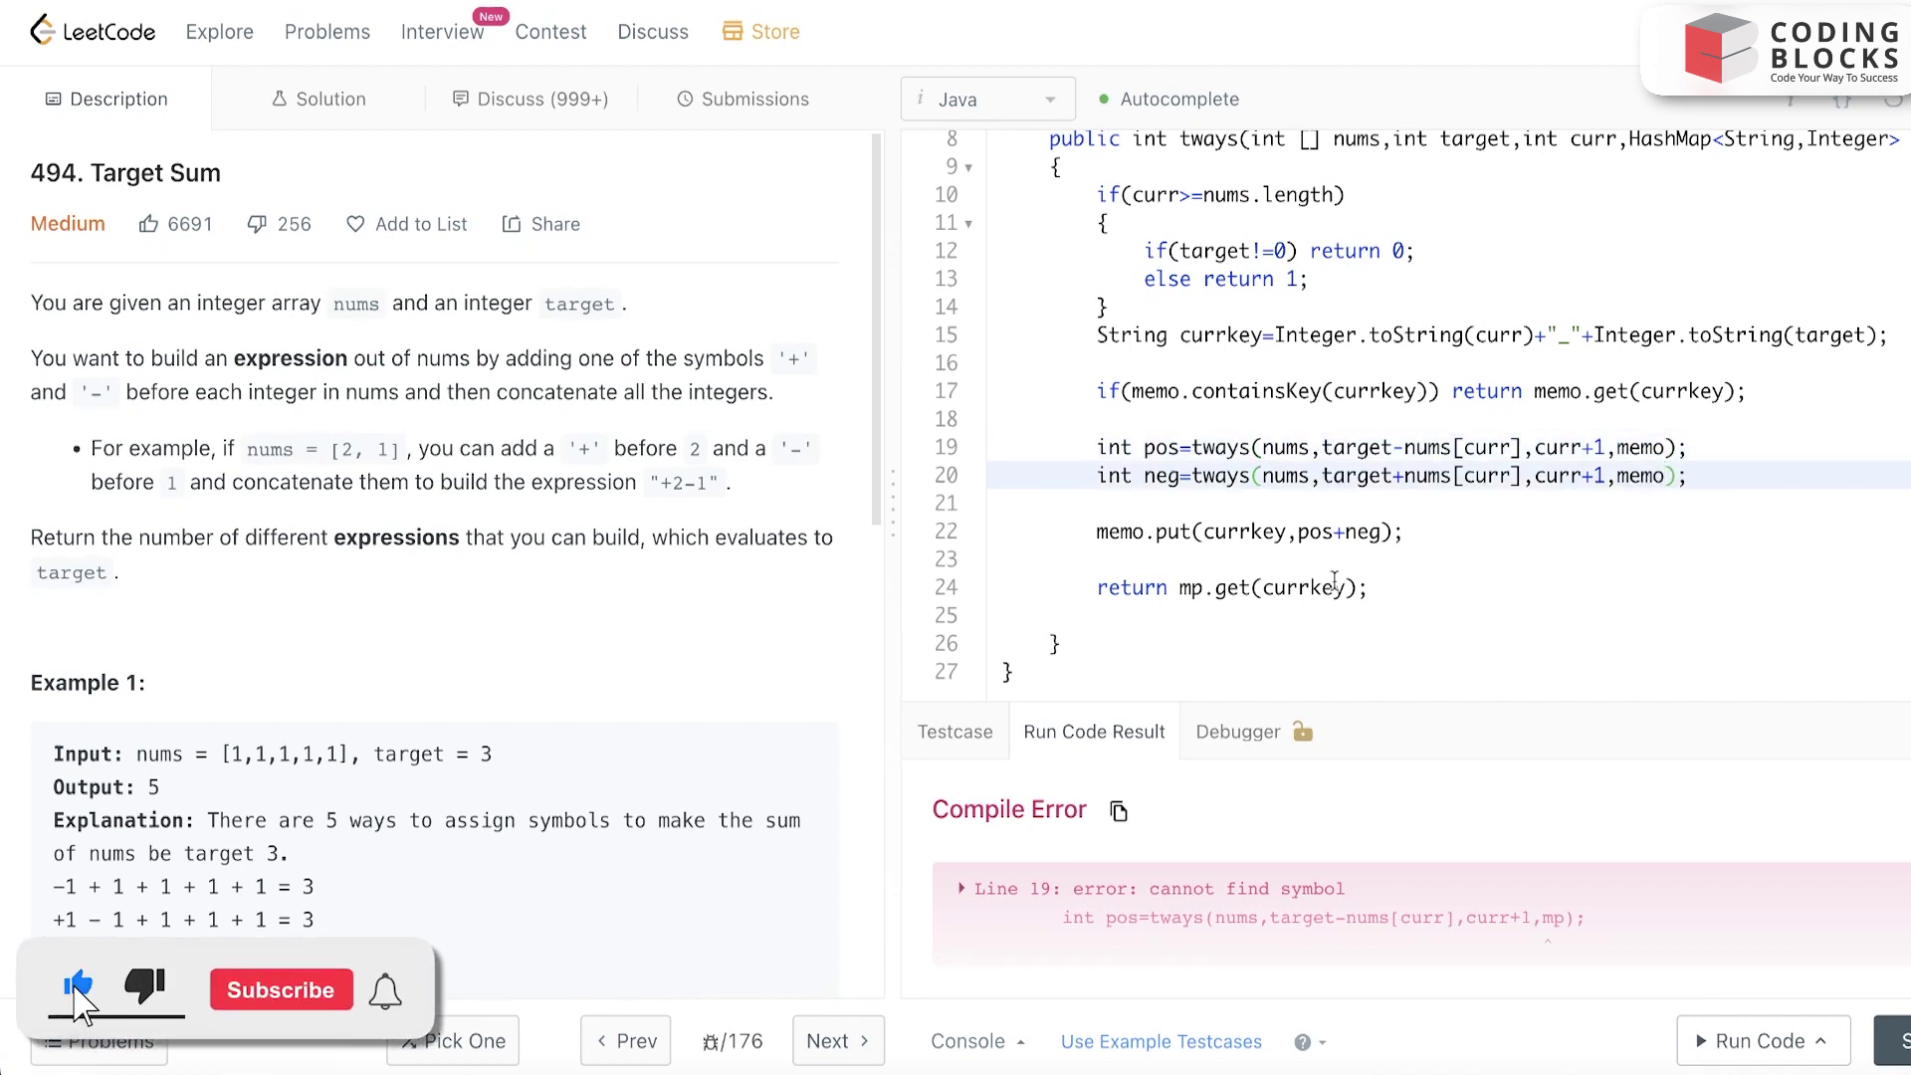
{"action": "left_click", "coordinate": [1203, 587]}
{"action": "key", "text": "BackSpace"}
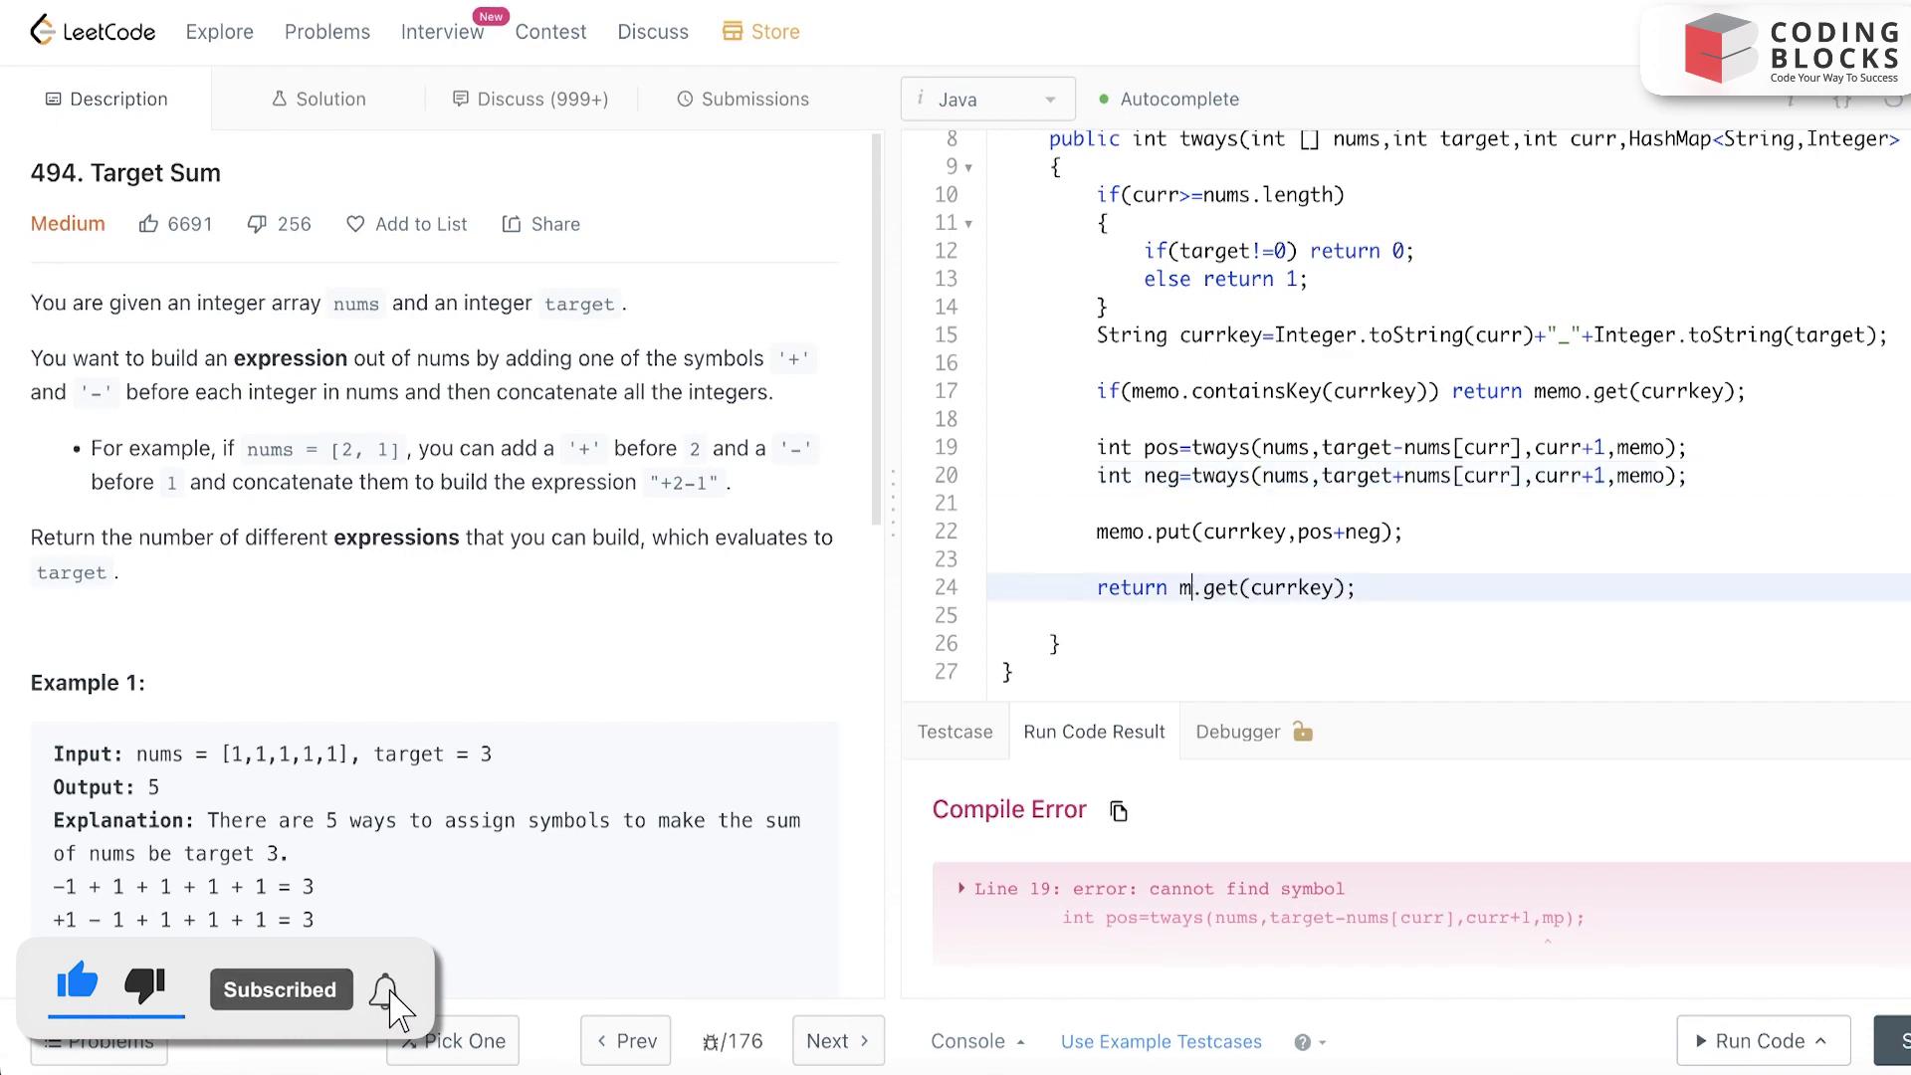
{"action": "type", "text": "emo"}
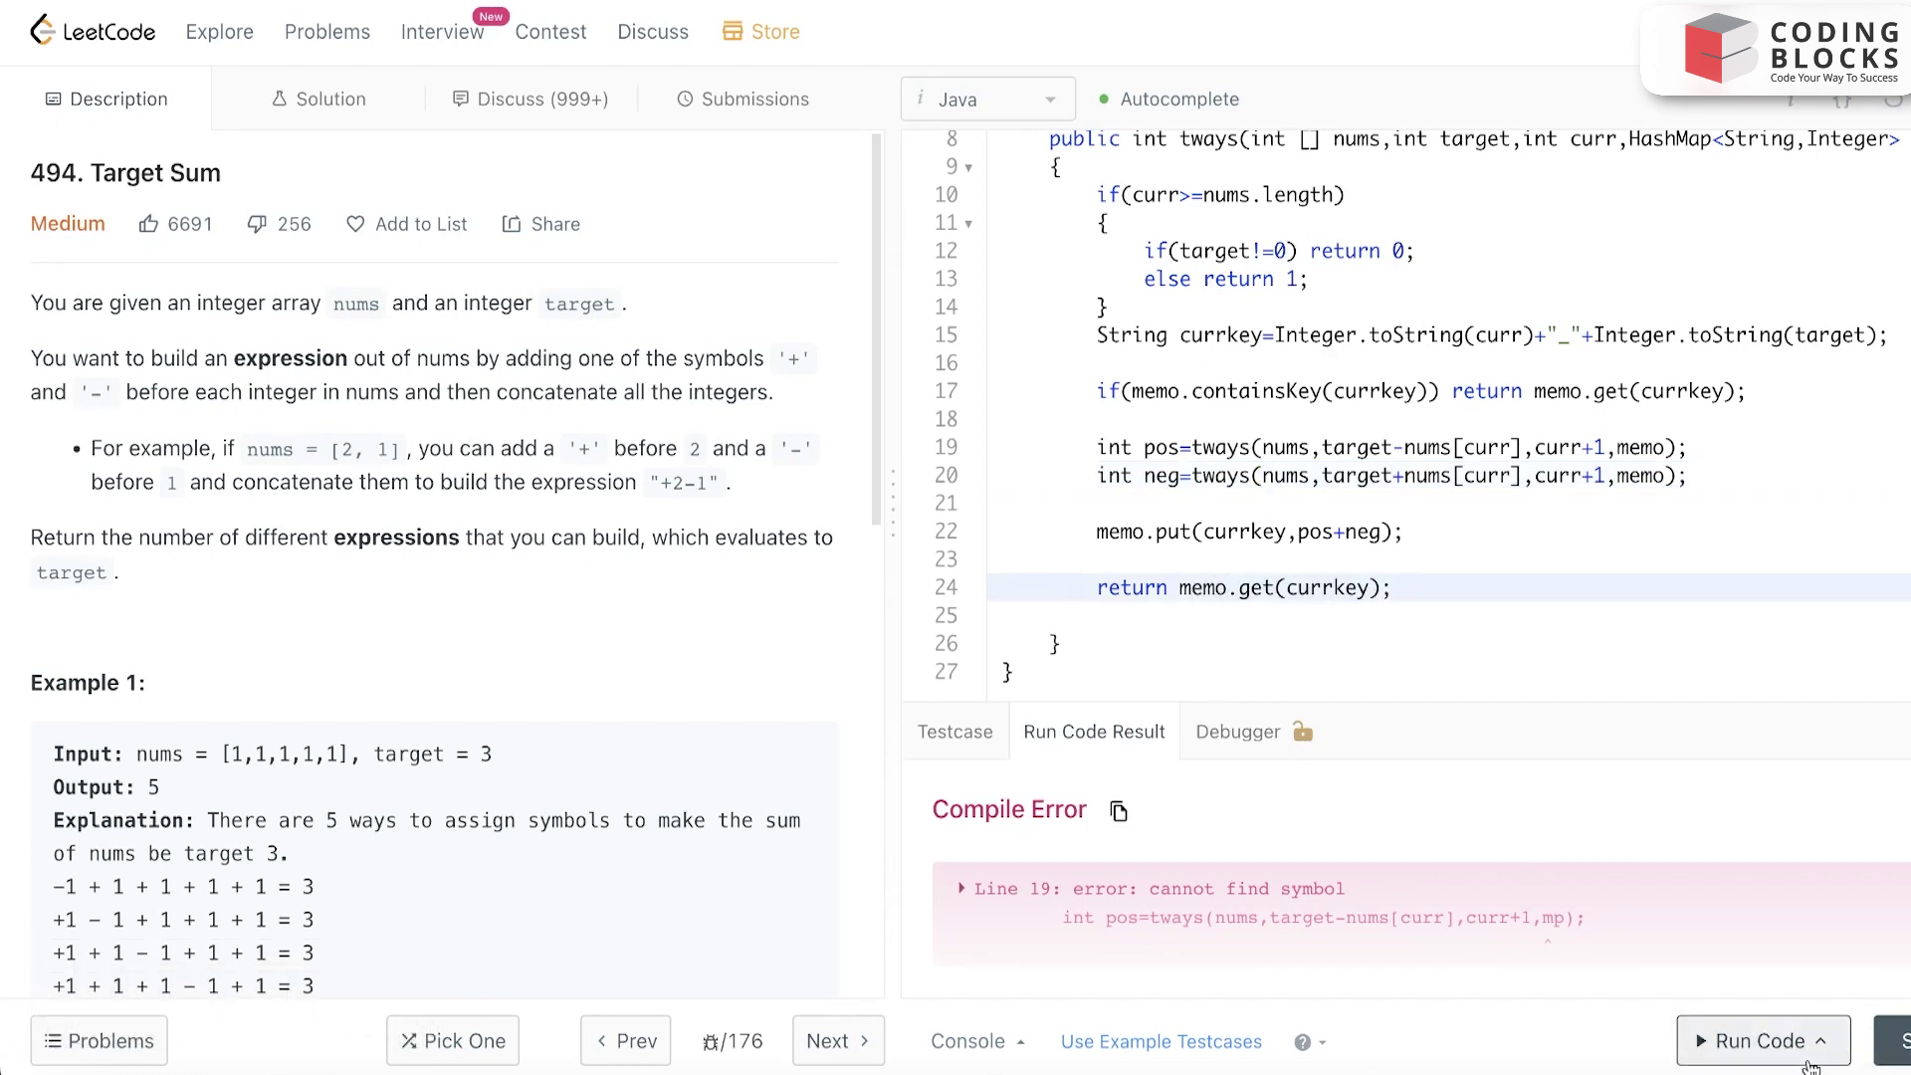
{"action": "left_click", "coordinate": [1763, 1041]}
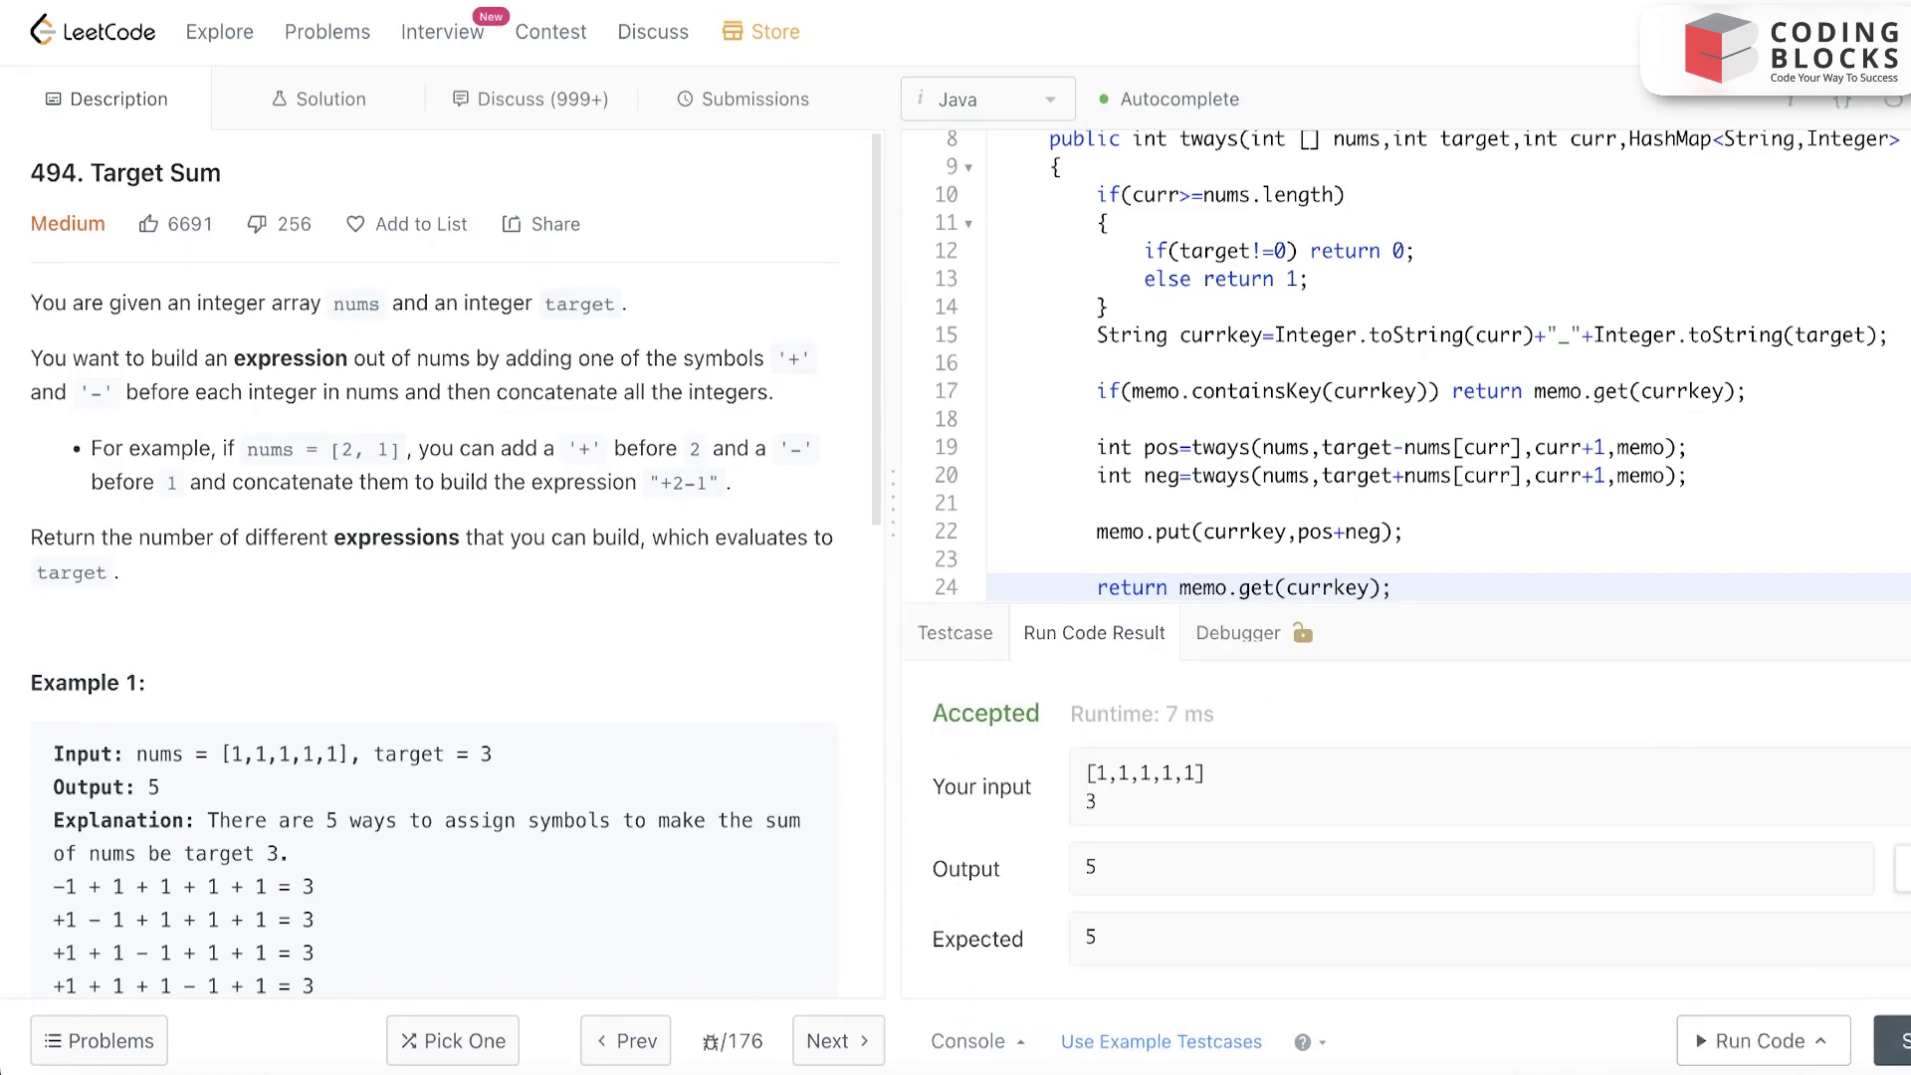
{"action": "left_click", "coordinate": [968, 1041]}
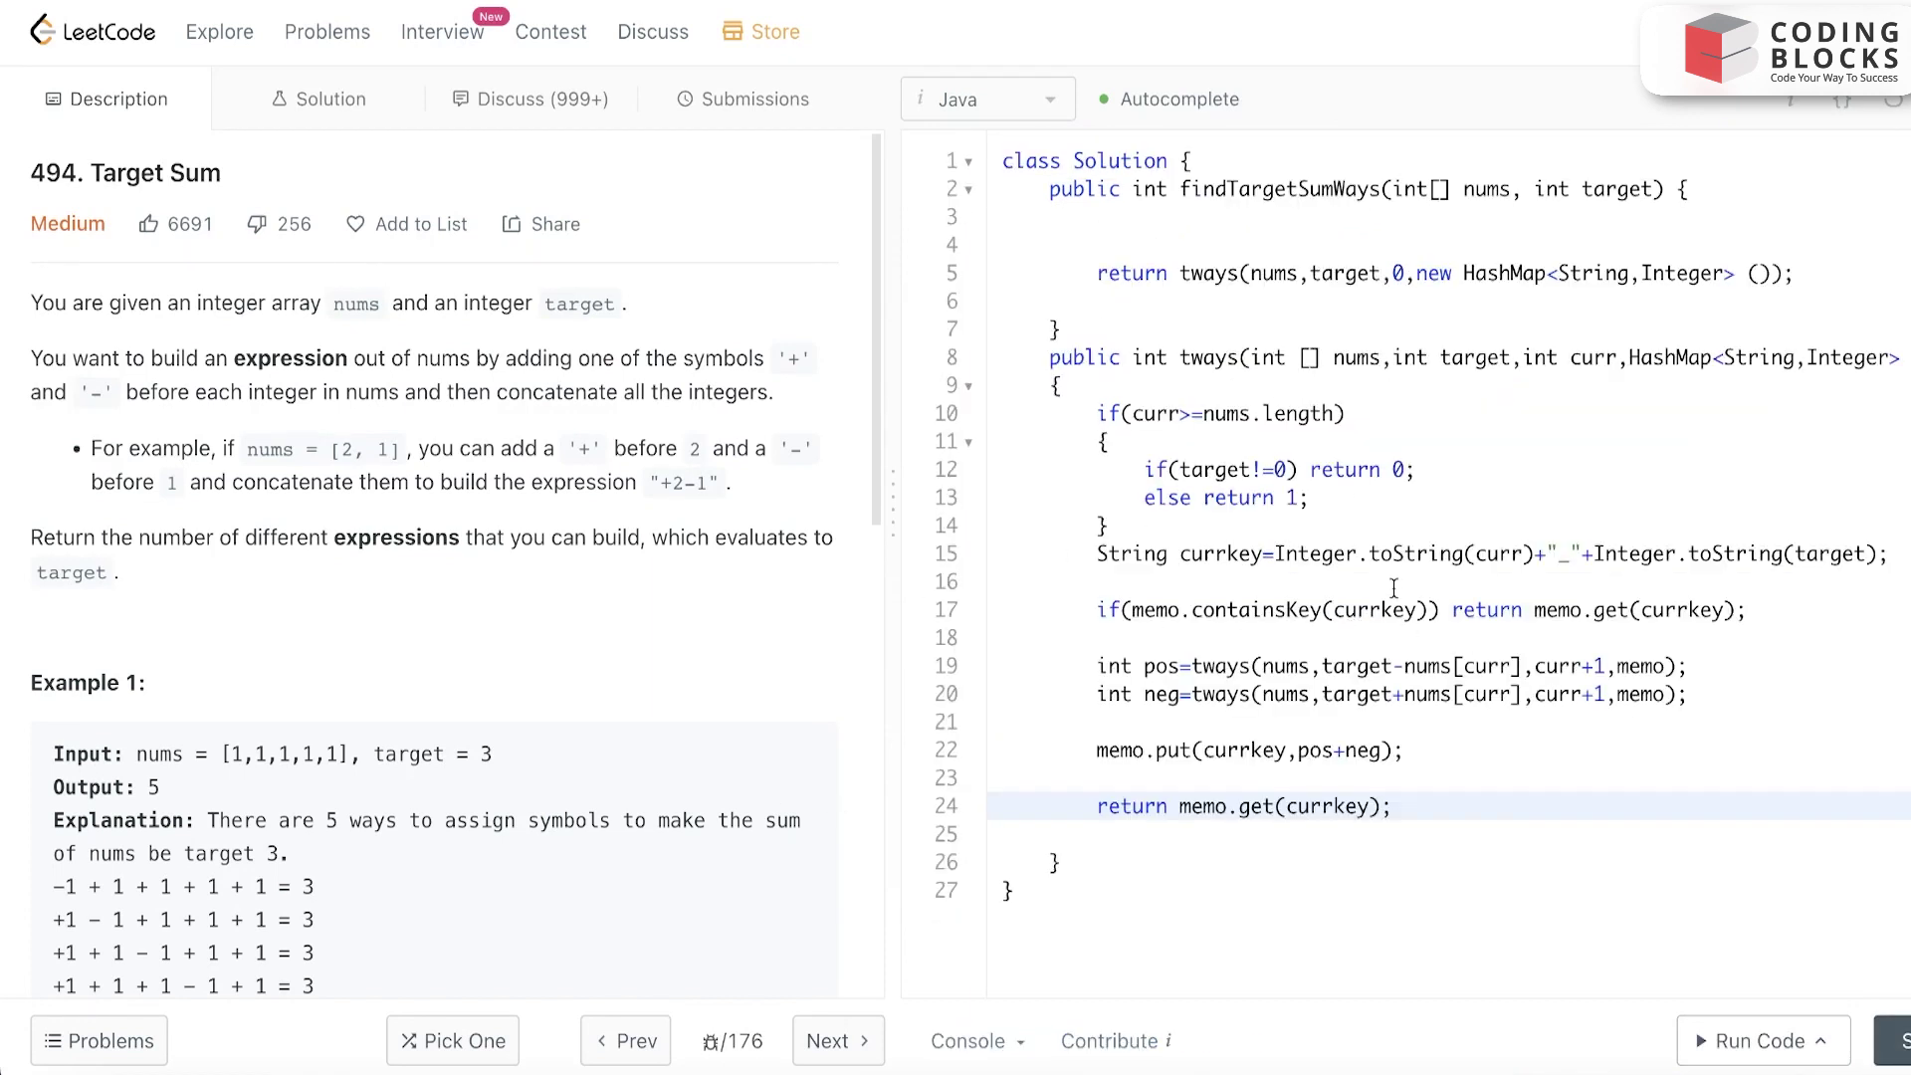
{"action": "scroll", "coordinate": [434, 522], "scroll_direction": "down", "scroll_amount": 8}
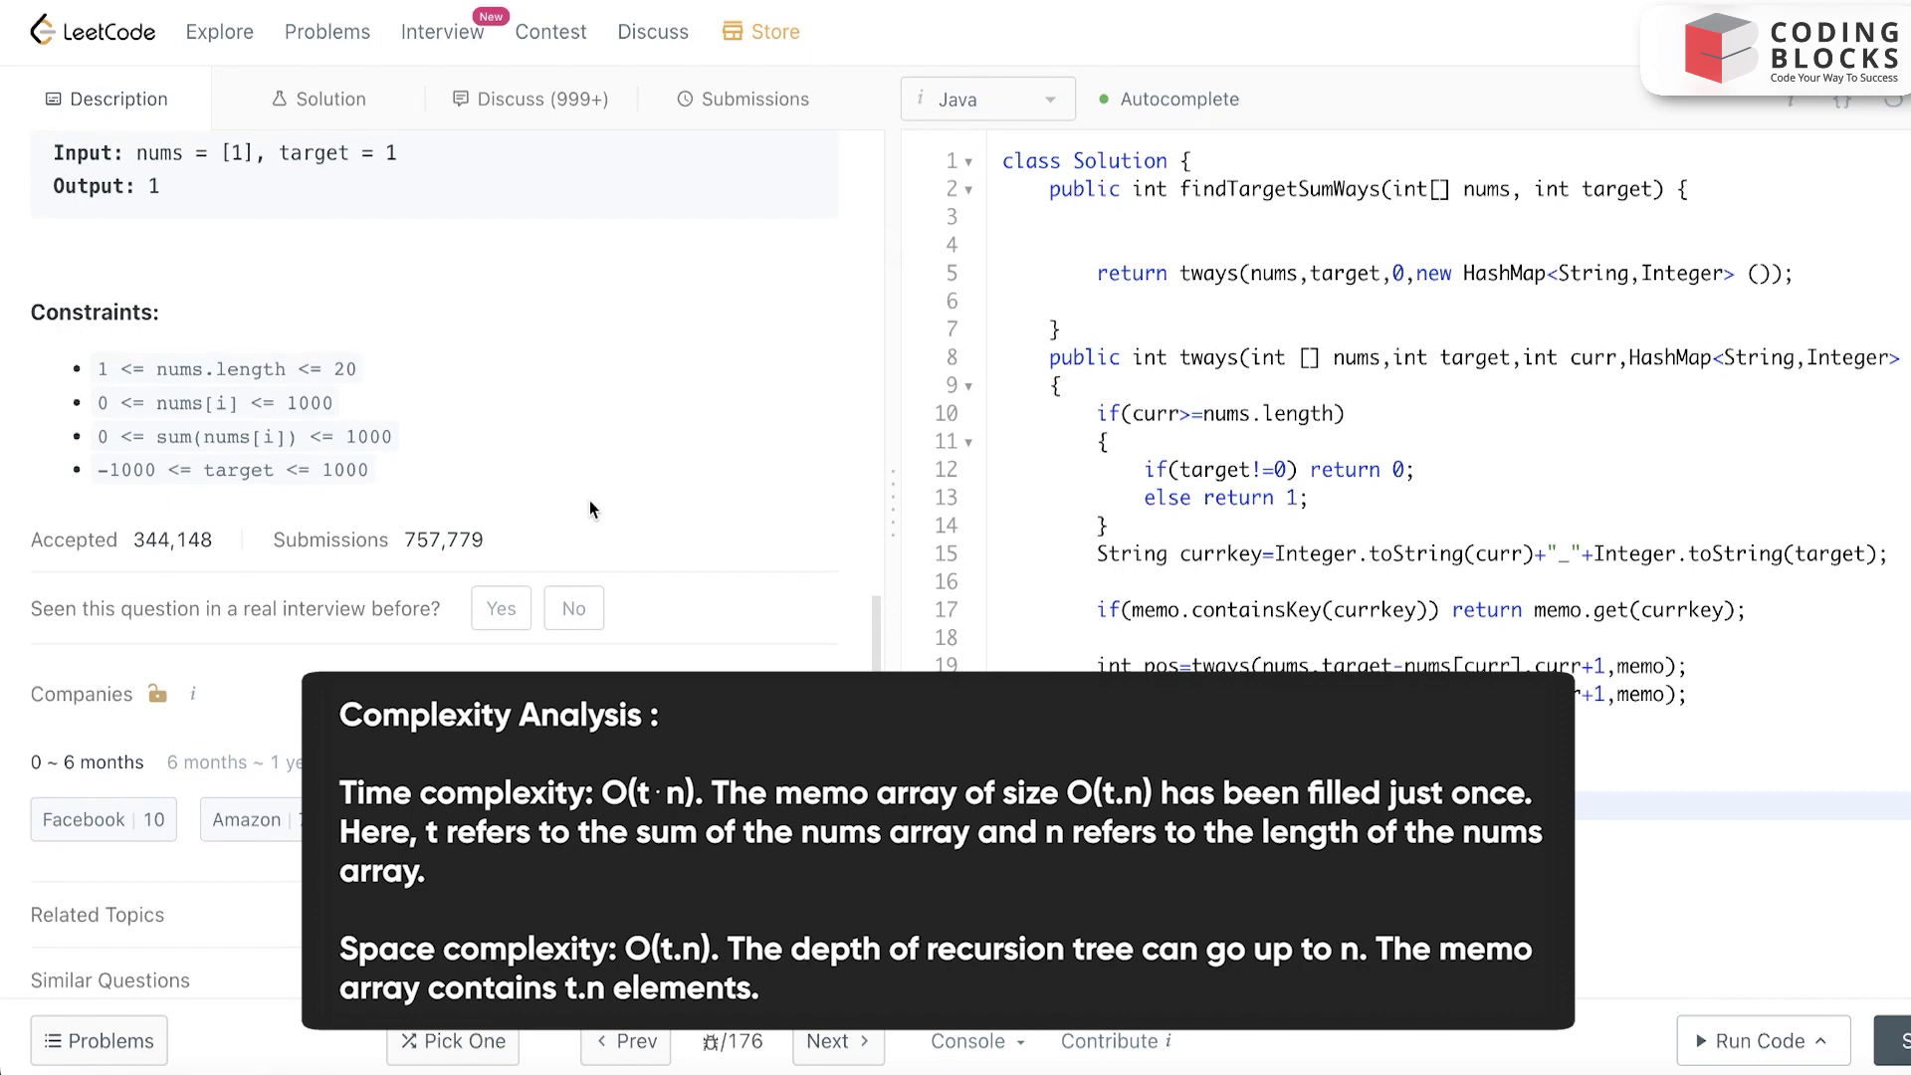
{"action": "scroll", "coordinate": [591, 507], "scroll_direction": "up", "scroll_amount": 10}
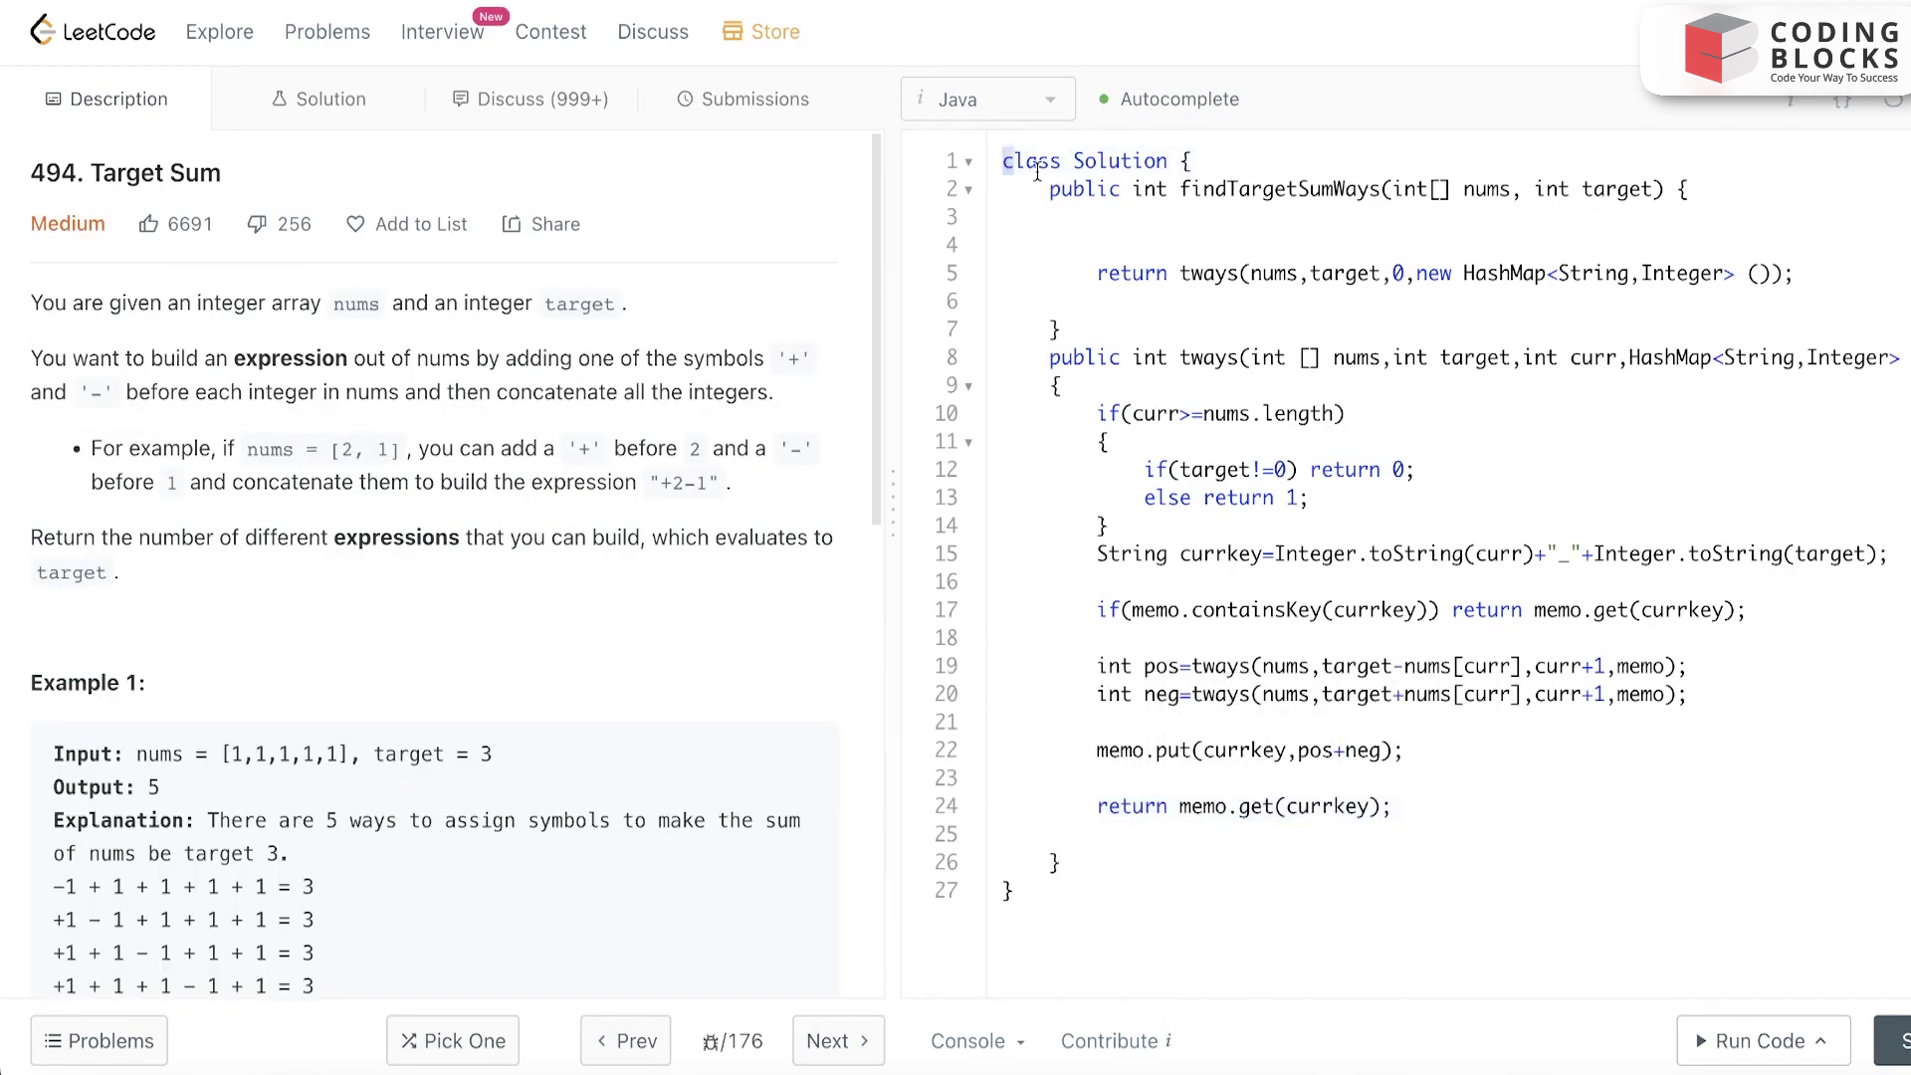
{"action": "left_click_drag", "start_coordinate": [1004, 159], "coordinate": [1211, 1004]}
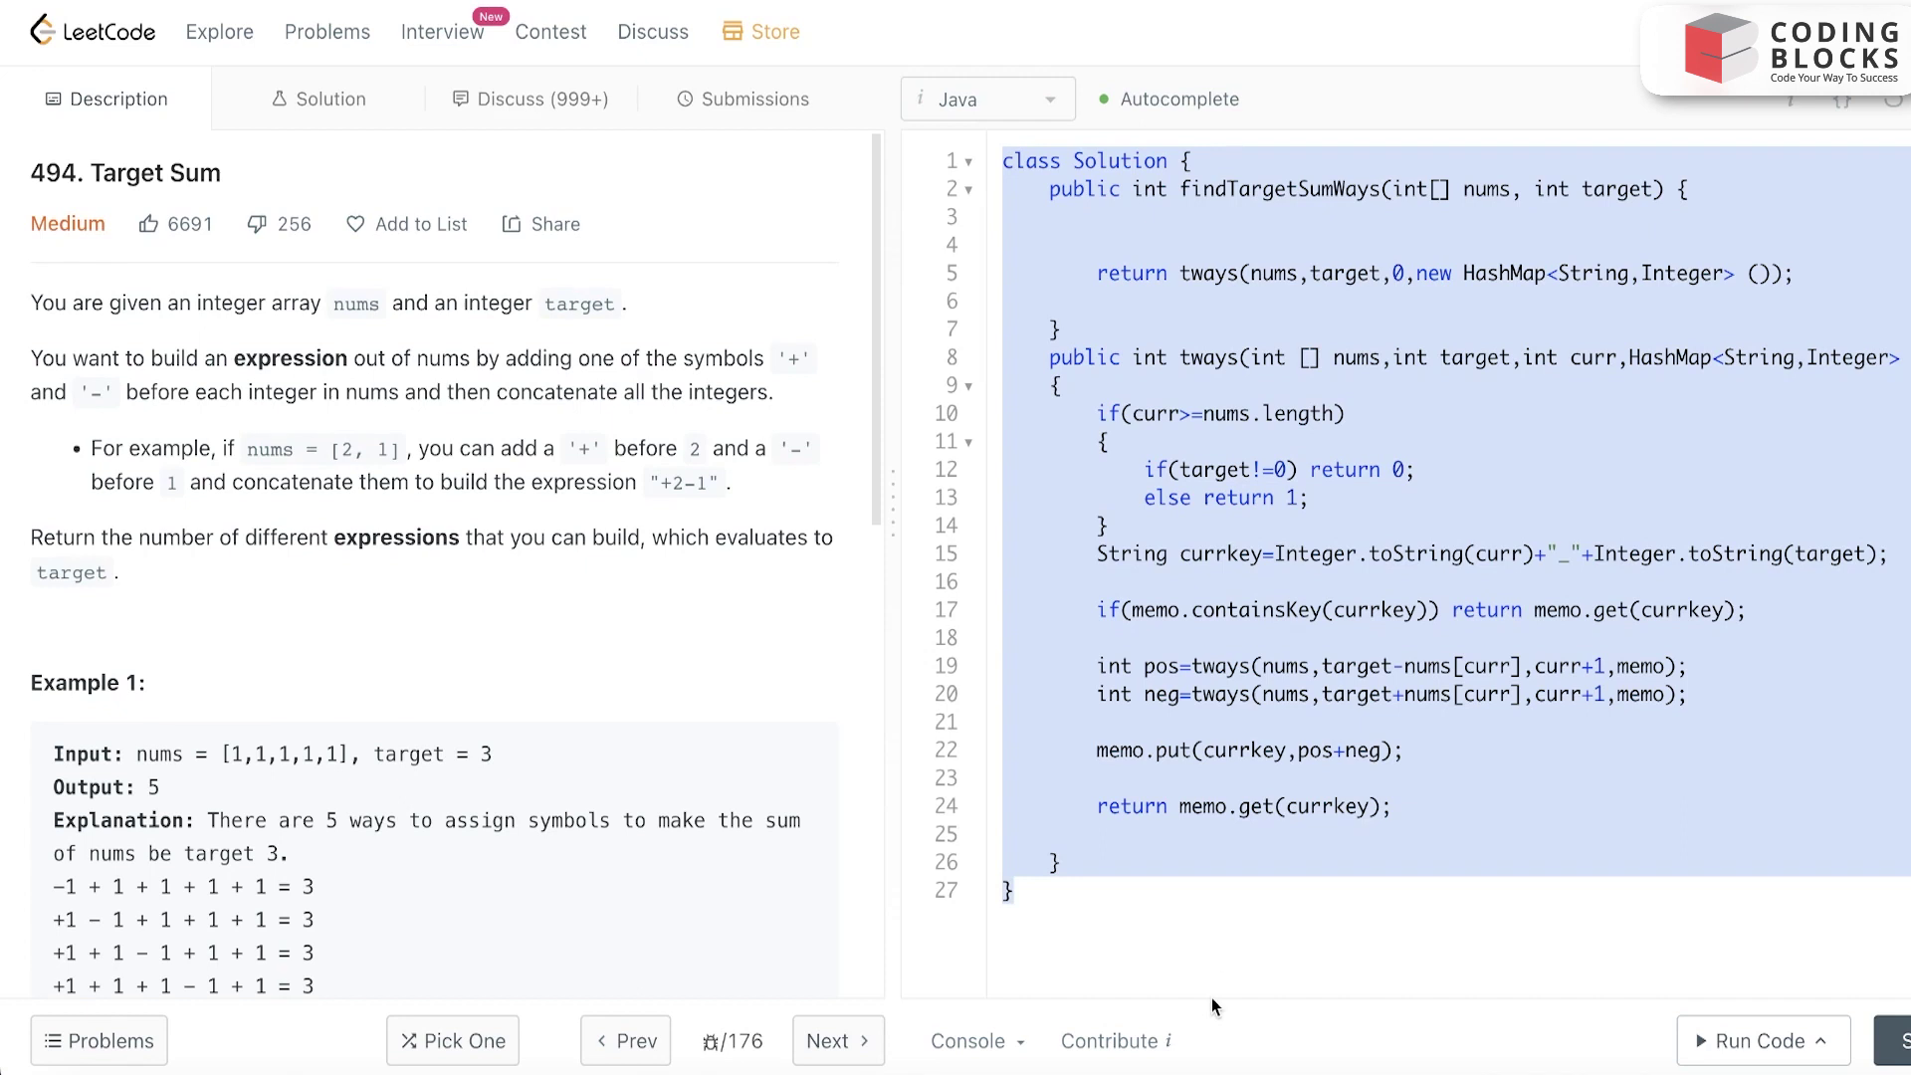
{"action": "left_click", "coordinate": [1439, 819]}
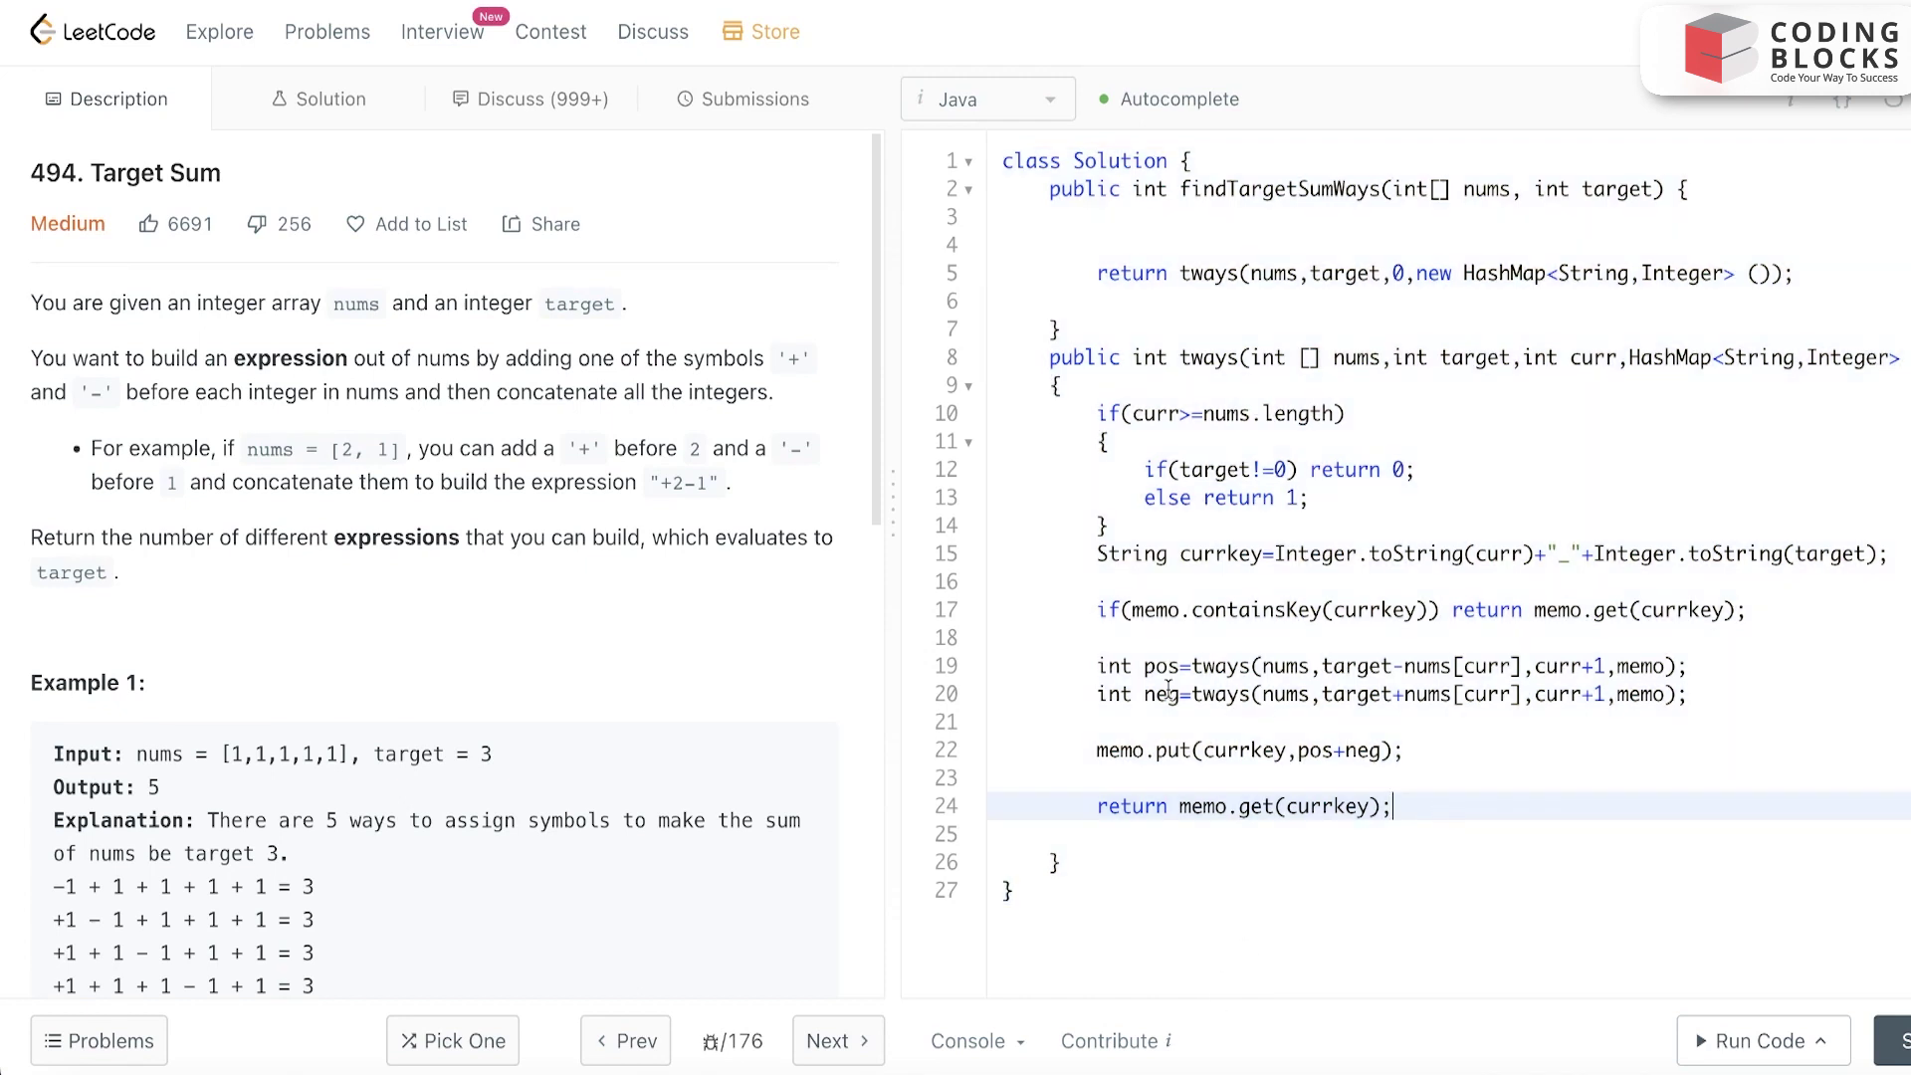
{"action": "left_click_drag", "start_coordinate": [1067, 668], "coordinate": [1773, 711]}
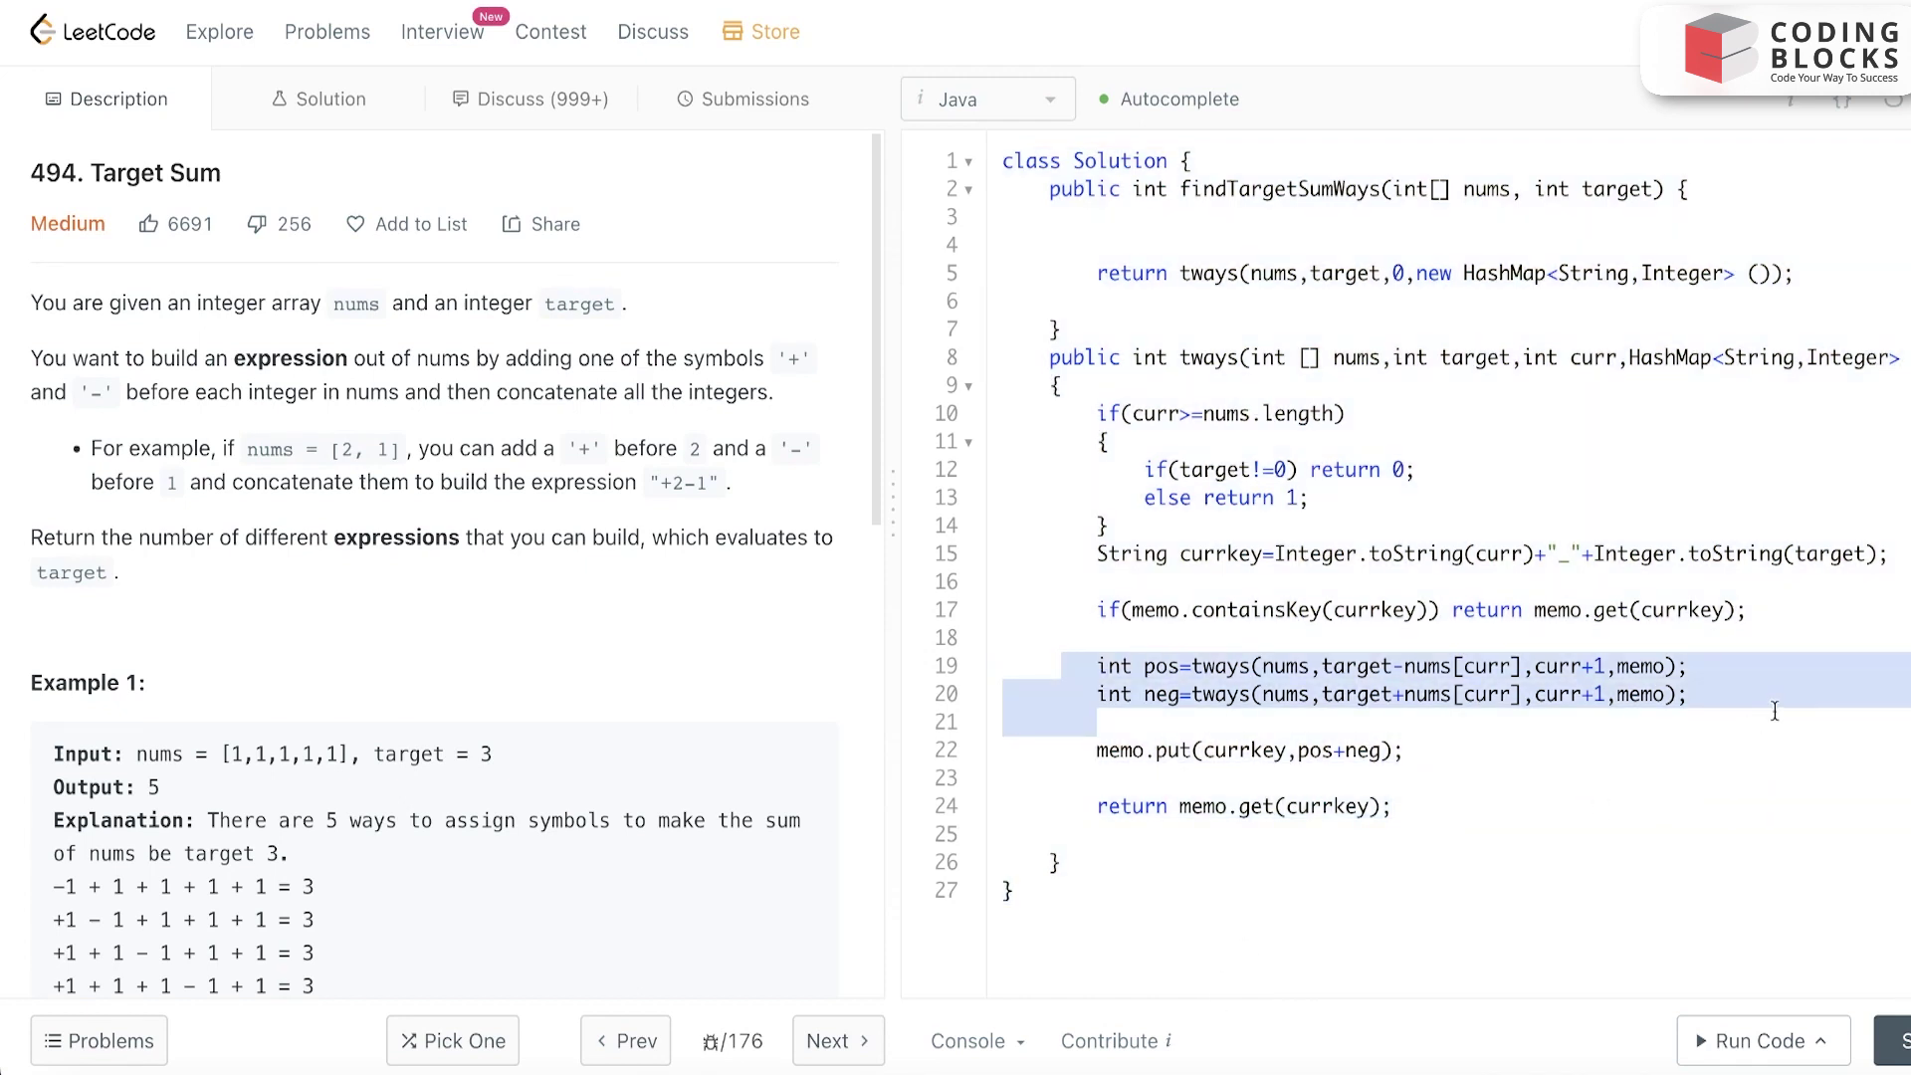